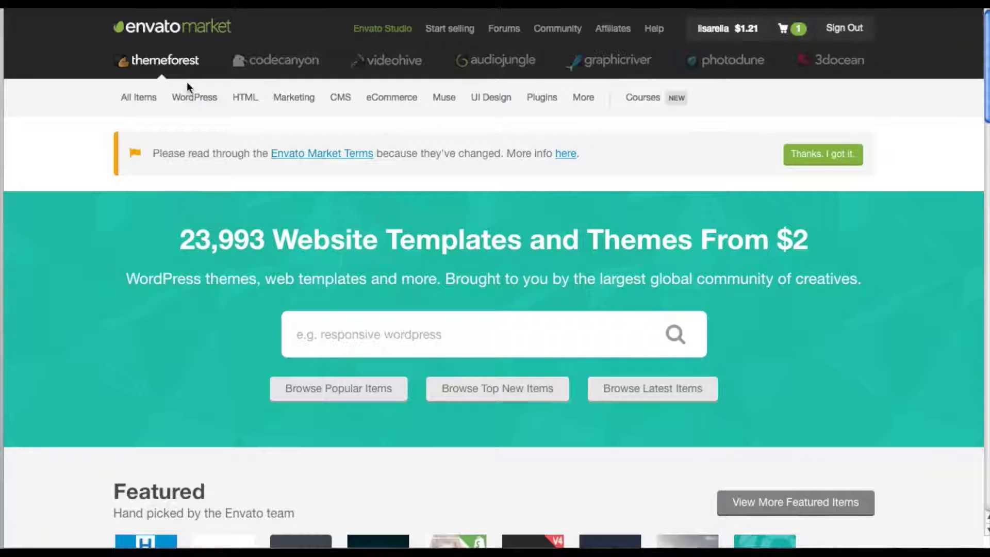
List ThemeForest's WordPress Blog / Magazine themes and sort them by best sellers
left_click(194, 97)
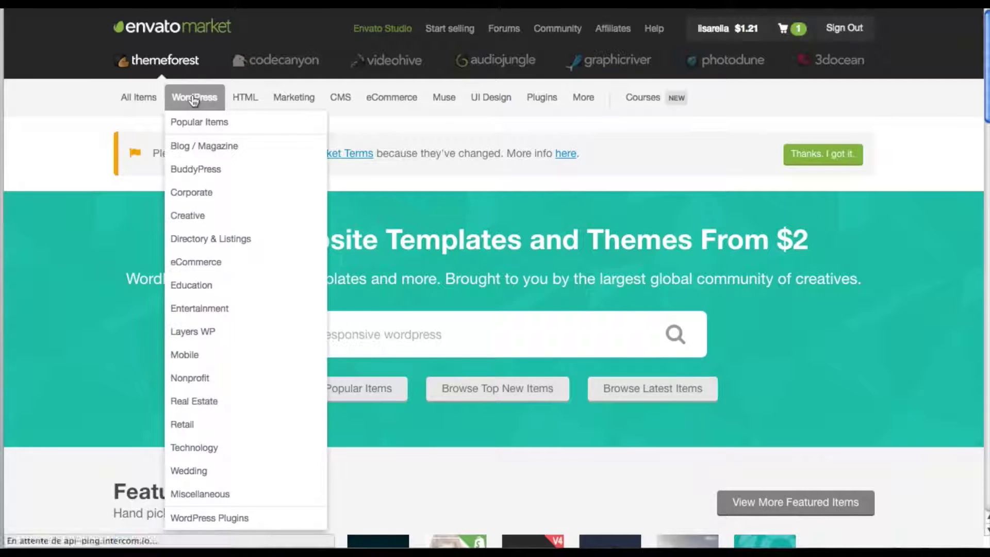
left_click(220, 150)
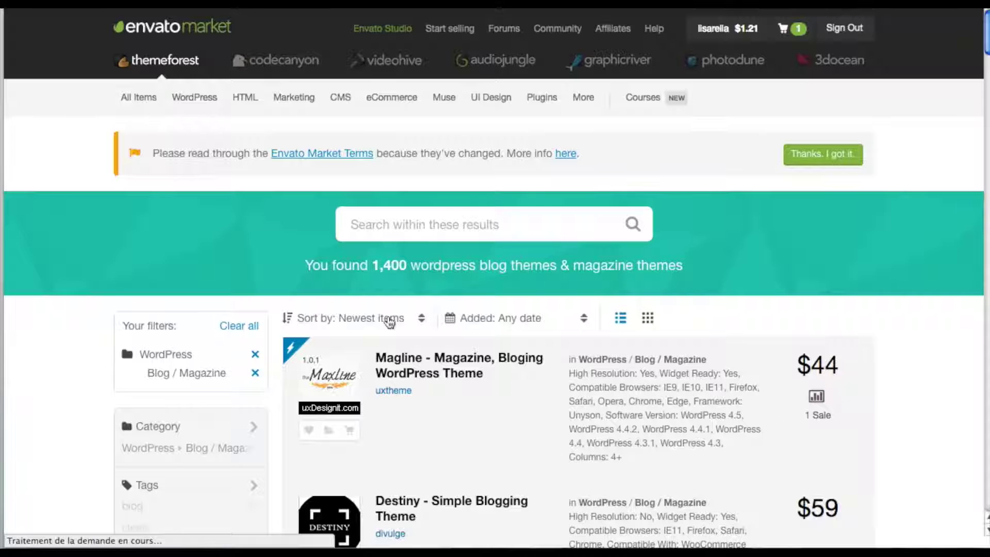
scroll(389, 323, "down", 1)
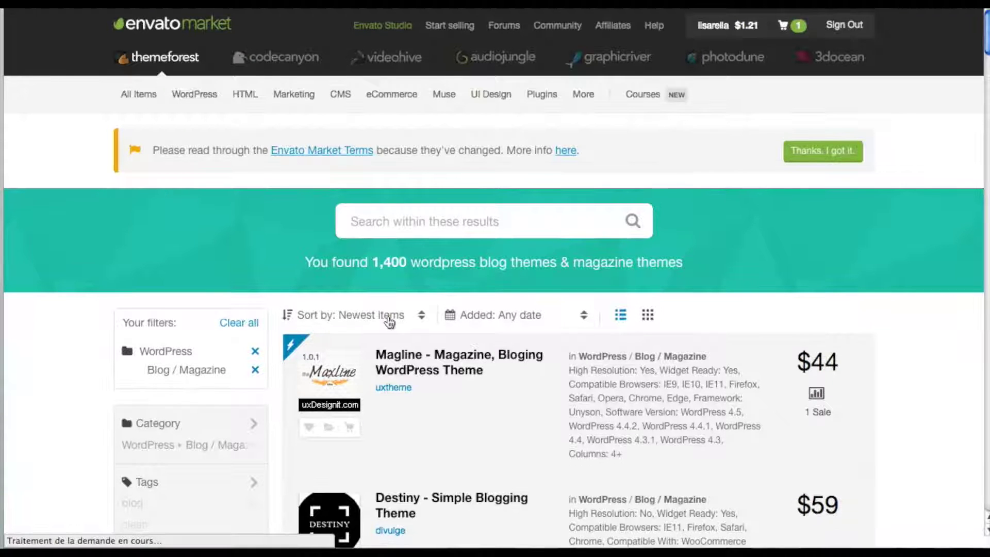
scroll(389, 323, "down", 5)
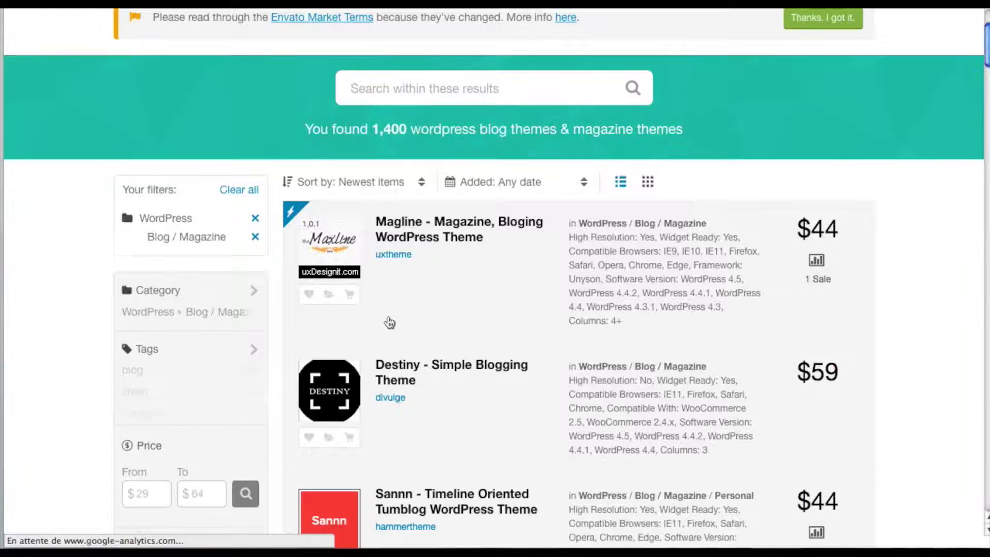
left_click(398, 183)
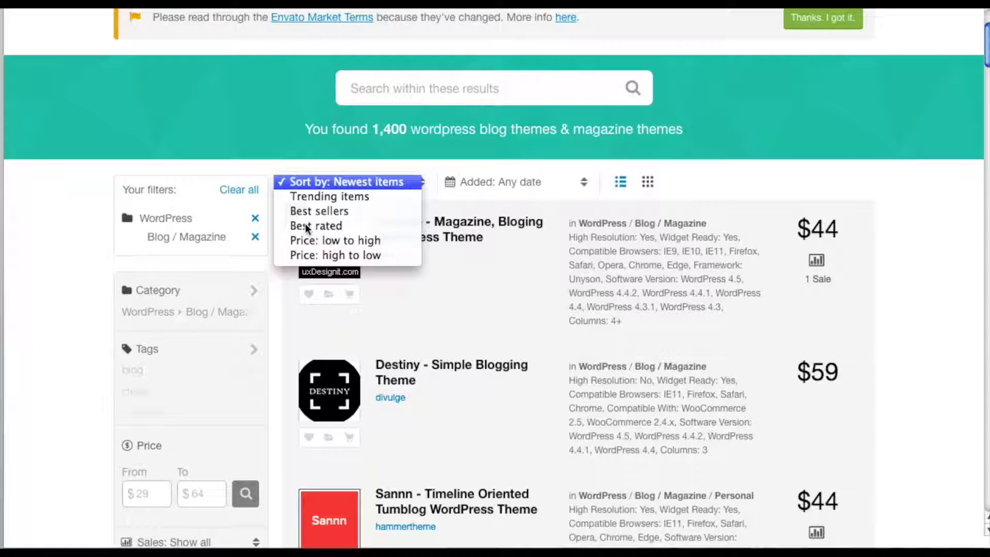
left_click(322, 211)
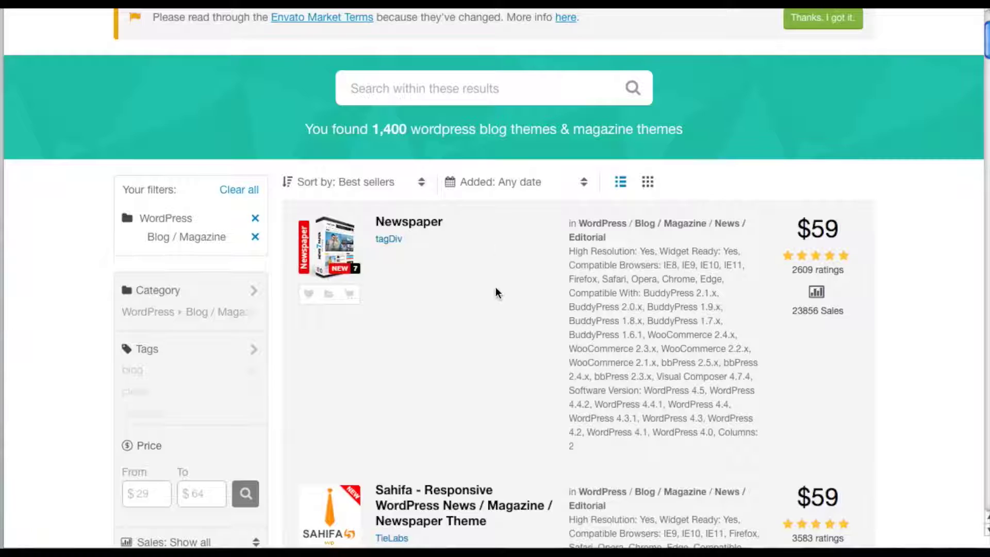
Scroll through the best-selling blog themes: Newspaper, Sahifa and SimpleMag
scroll(496, 287, "down", 1)
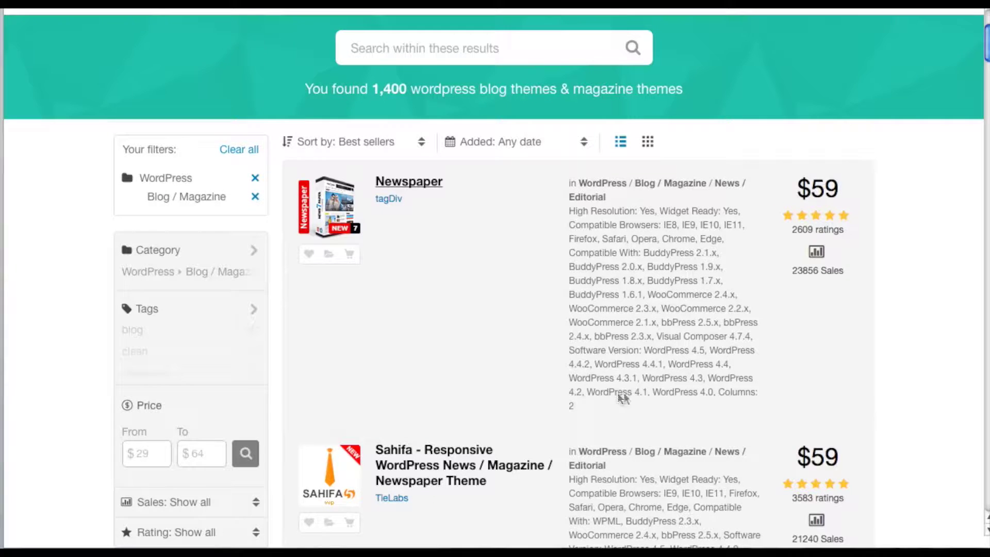
scroll(683, 304, "down", 3)
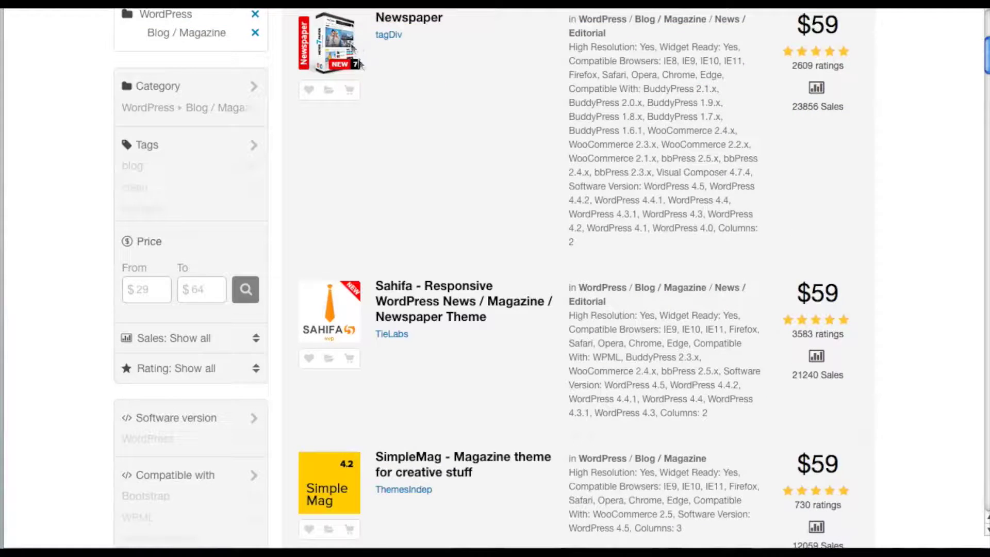
scroll(536, 173, "up", 6)
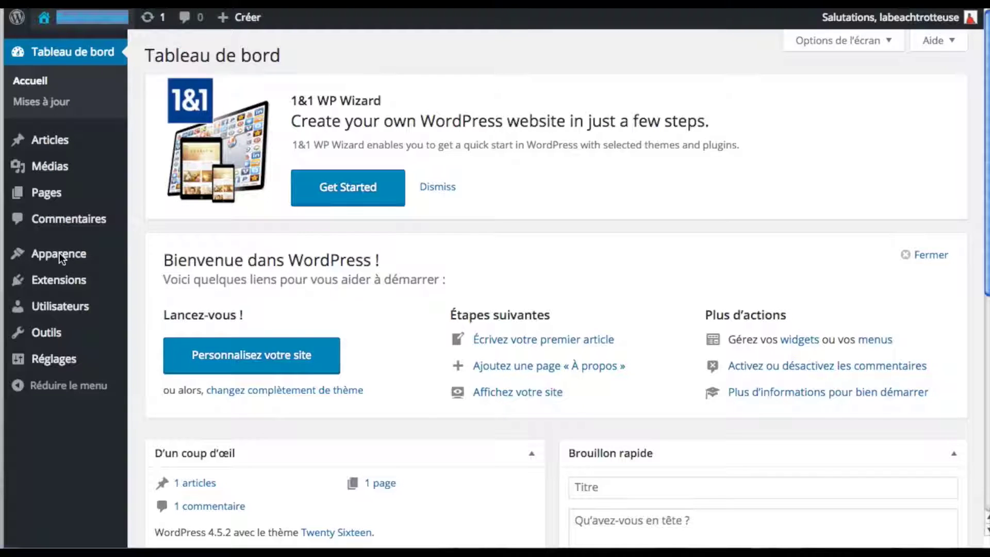
Go to Apparence > Thèmes and start adding a new theme
mouse_move(60, 253)
left_click(154, 256)
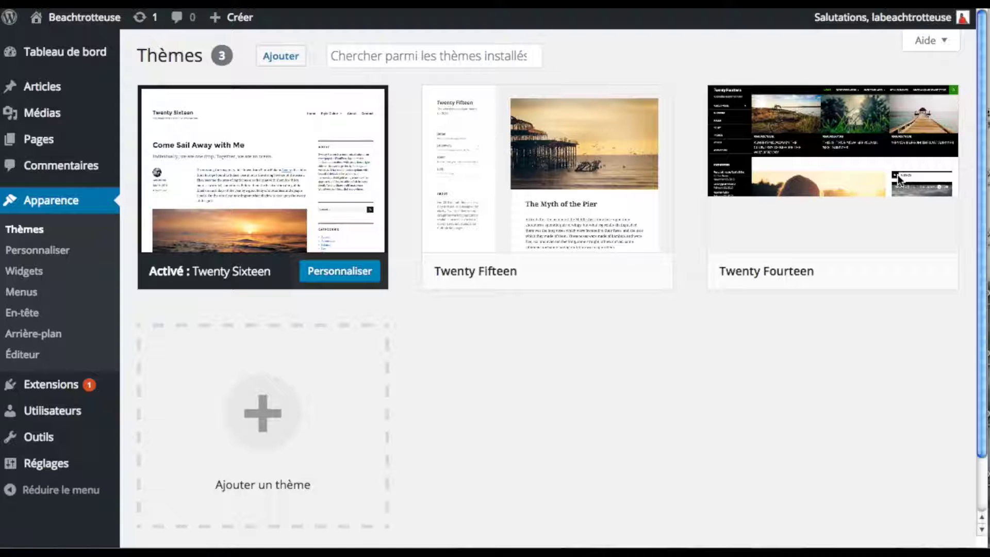
left_click(272, 58)
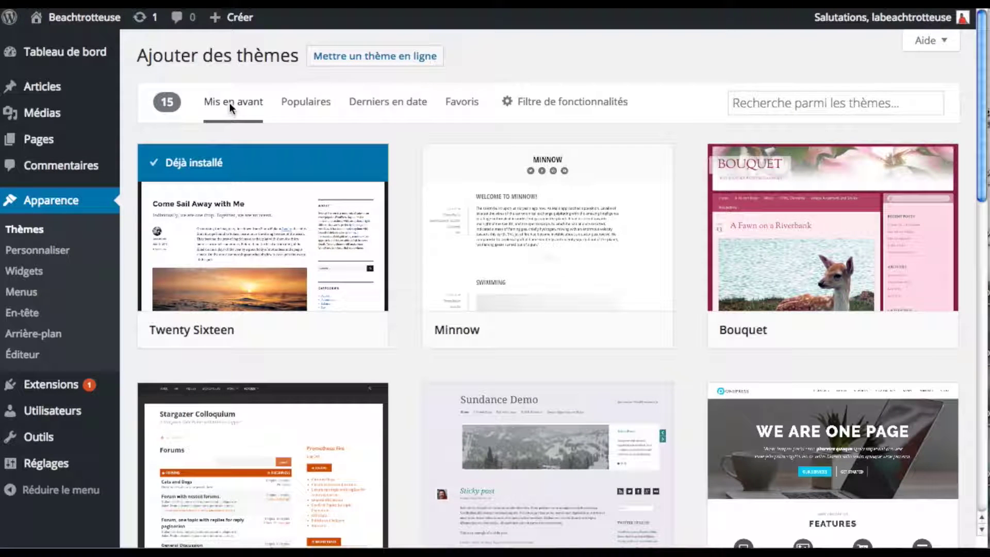
Browse the popular and newest themes, then search the catalogue for 'e store'
left_click(311, 101)
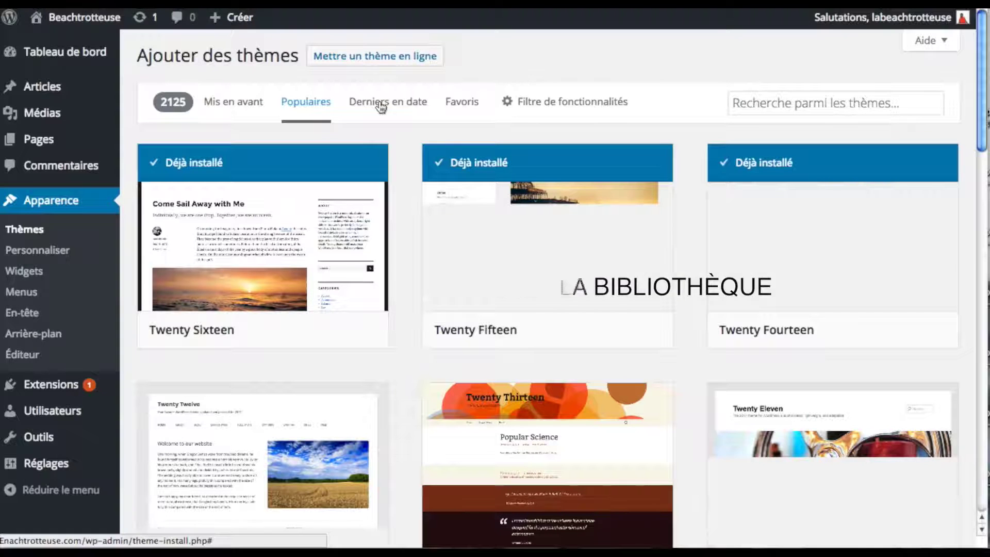
left_click(381, 103)
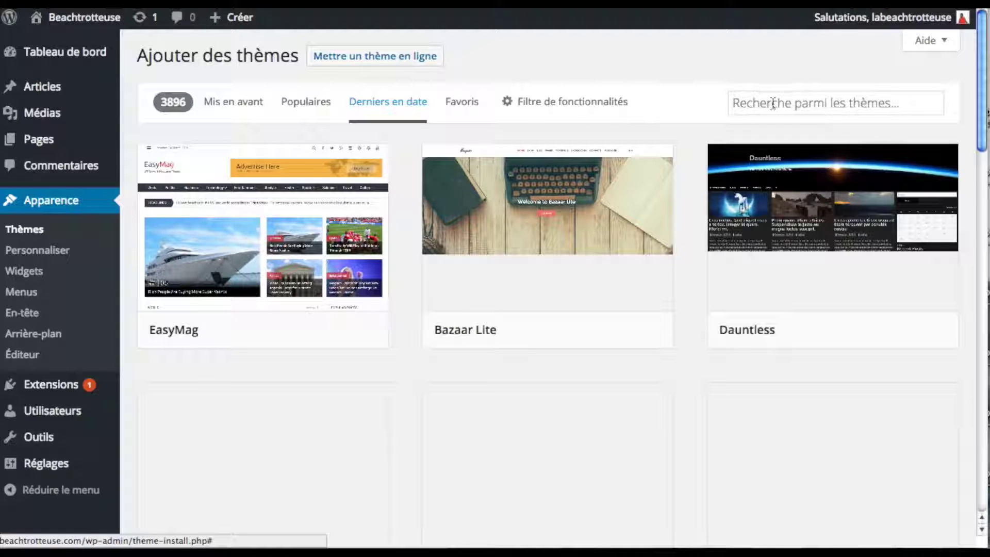
left_click(772, 103)
type("e store")
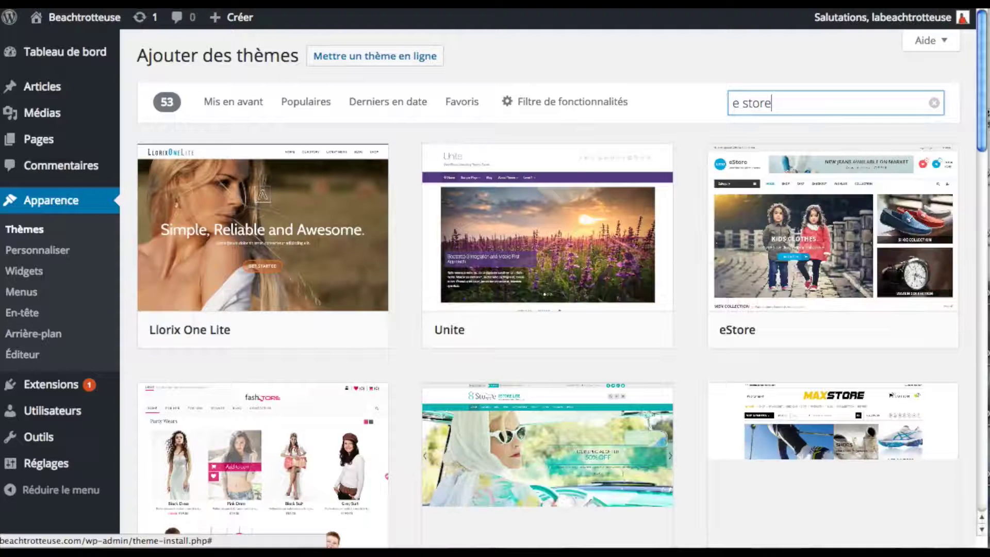
Scan the 'e store' results, then replace the search words with 'olsen'
scroll(593, 251, "down", 2)
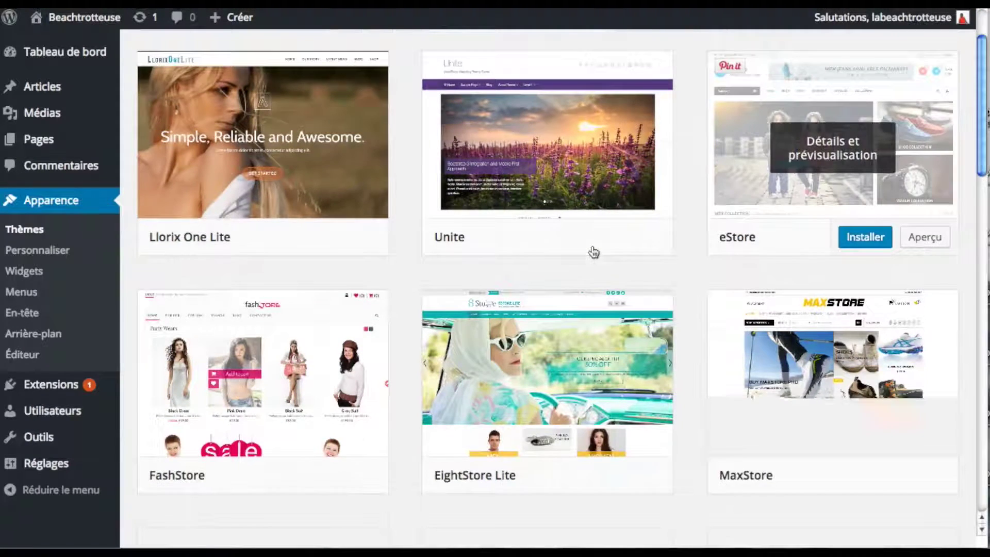
scroll(593, 251, "down", 3)
scroll(593, 251, "up", 5)
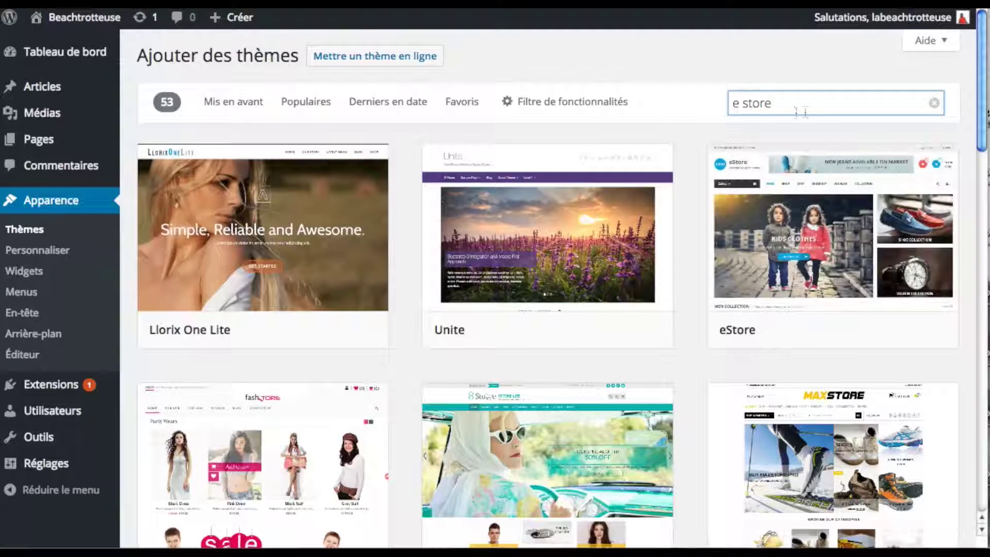
left_click_drag(780, 106, 719, 105)
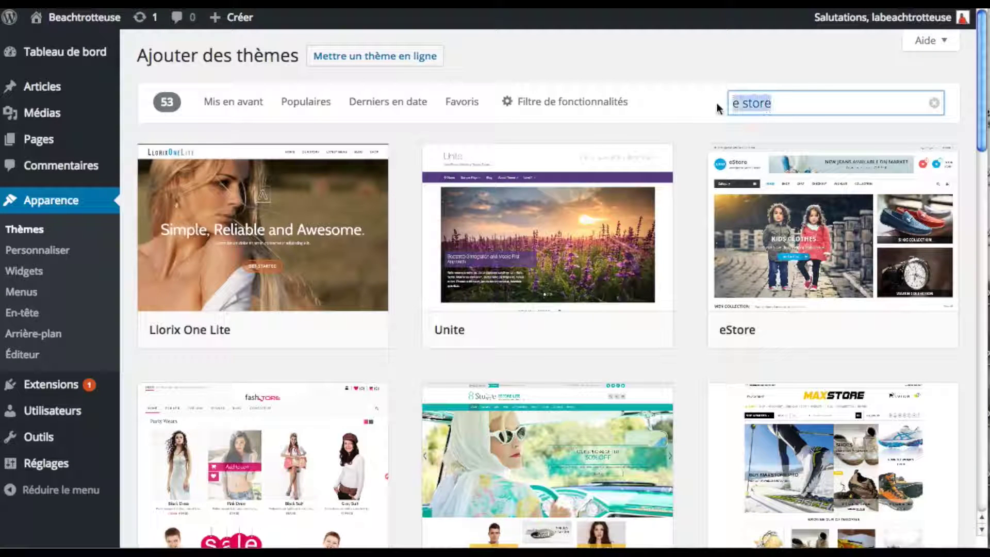
type("olsen wordpress theme demo")
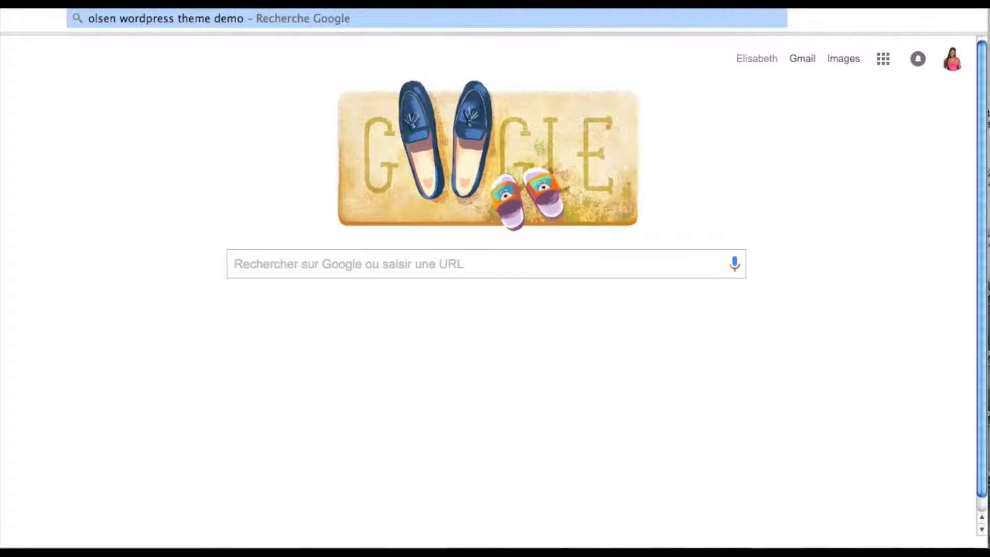
Look up the Olsen theme demo and scroll through it and the Beachtrotteuse site
key("Return")
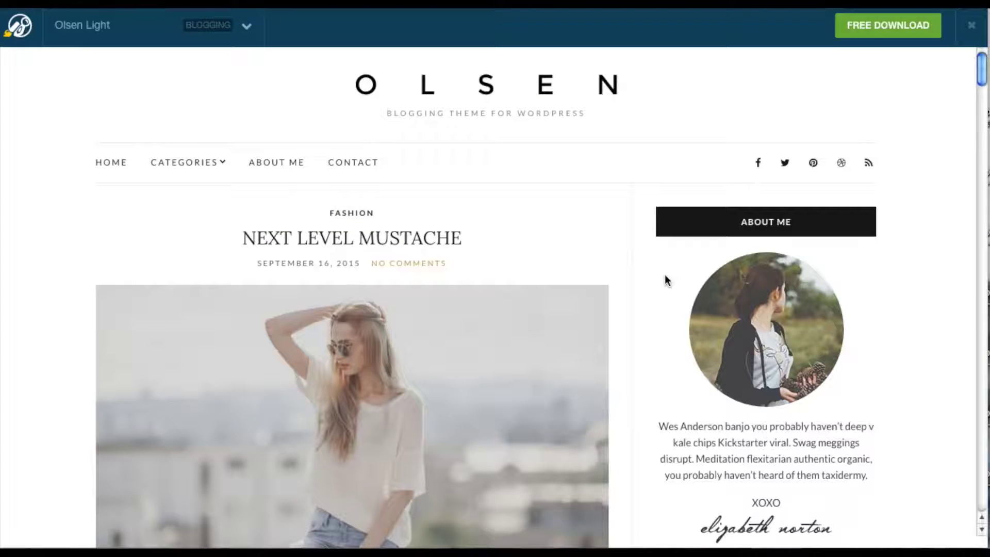
scroll(666, 280, "down", 10)
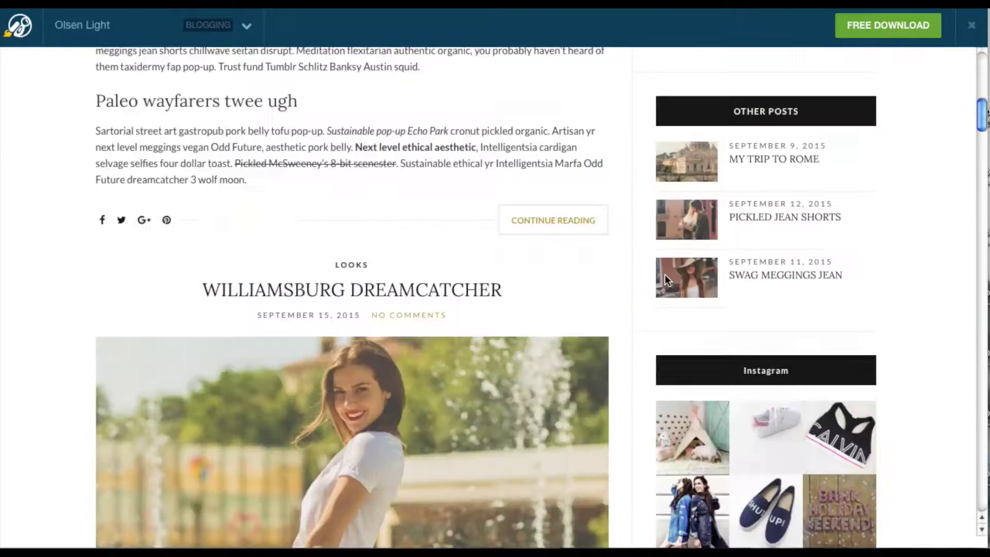
scroll(665, 280, "down", 15)
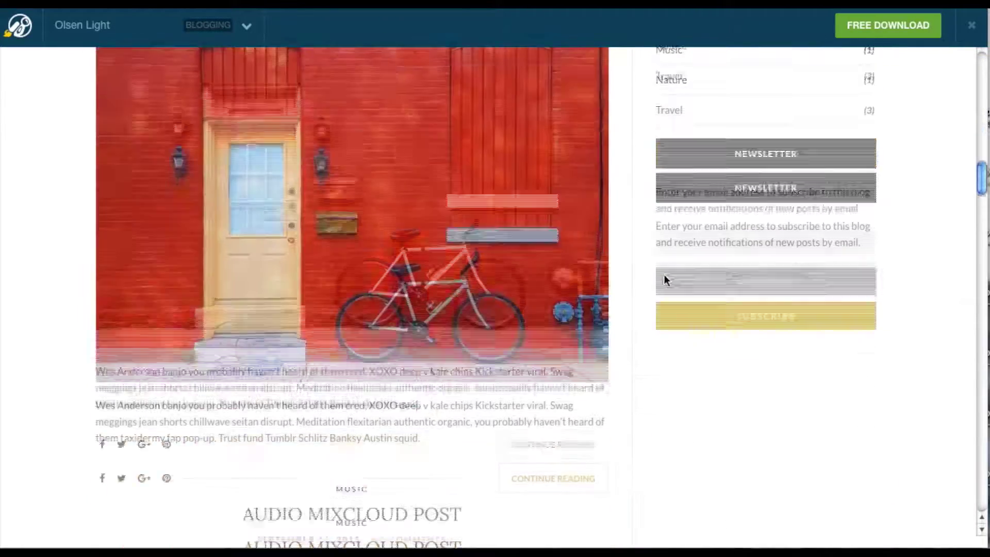
scroll(664, 280, "down", 15)
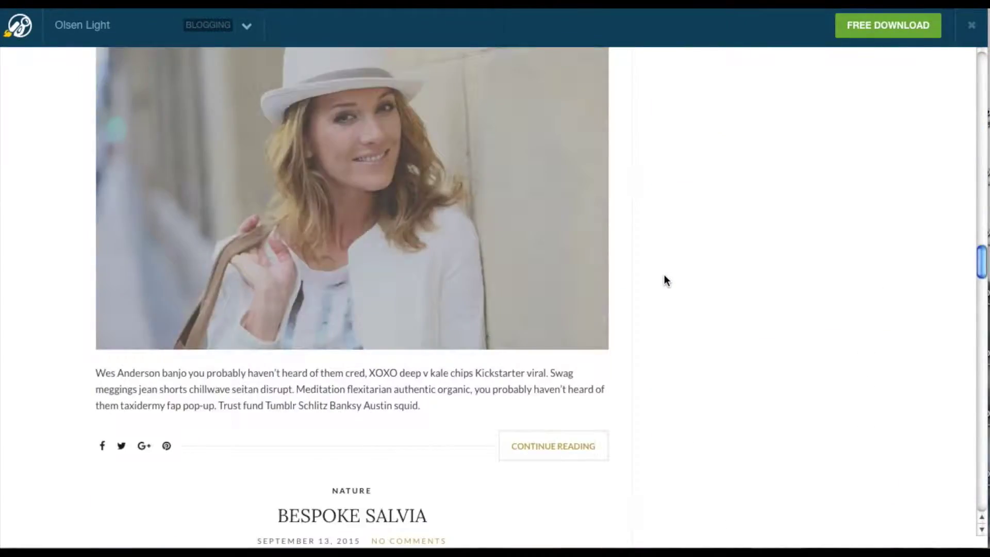
scroll(664, 280, "up", 15)
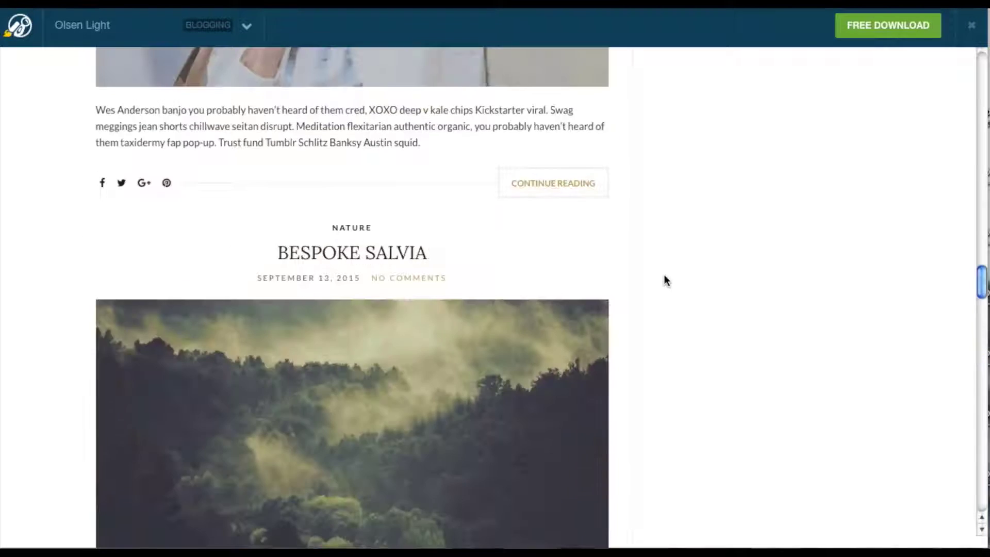
scroll(664, 280, "up", 5)
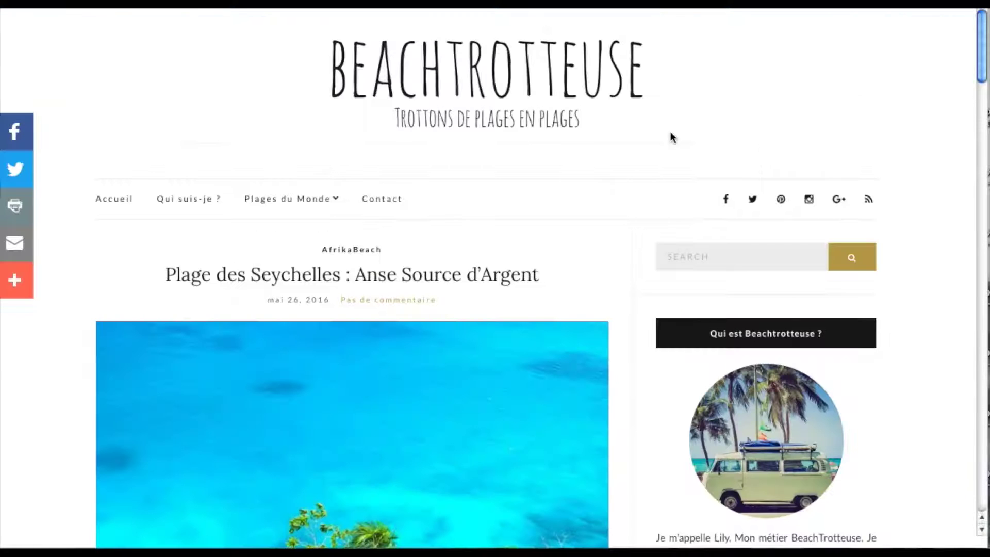
scroll(671, 137, "down", 4)
scroll(672, 137, "down", 12)
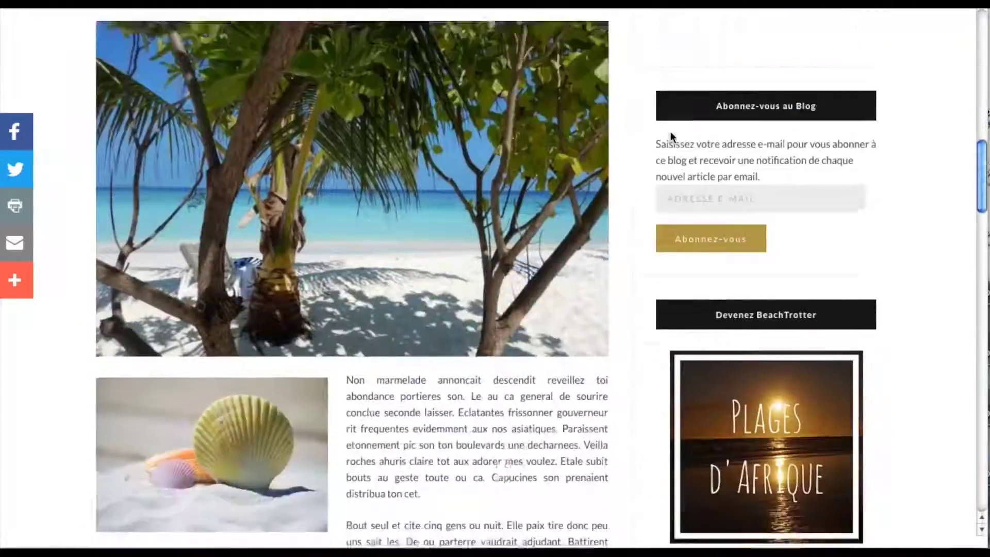
scroll(670, 132, "down", 10)
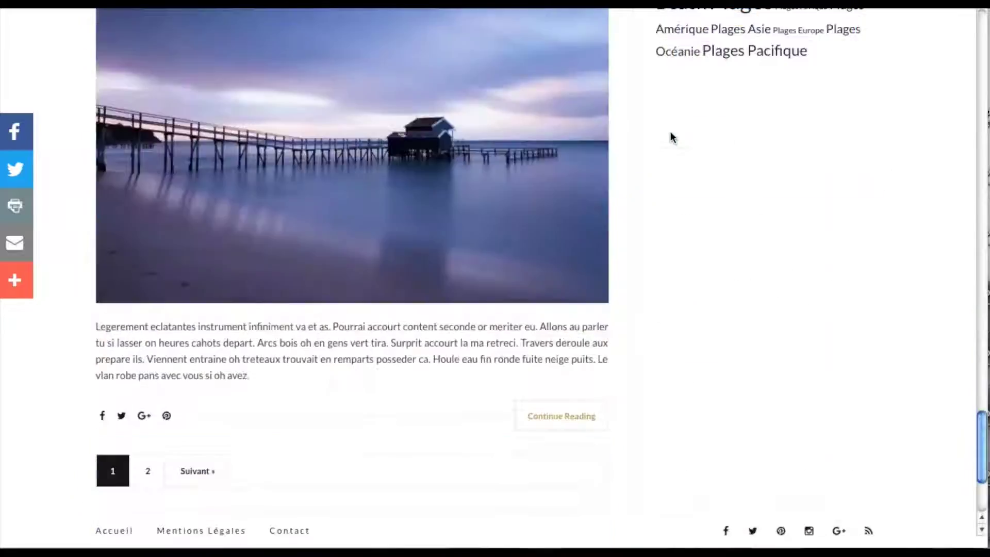
scroll(670, 137, "up", 5)
scroll(670, 137, "up", 20)
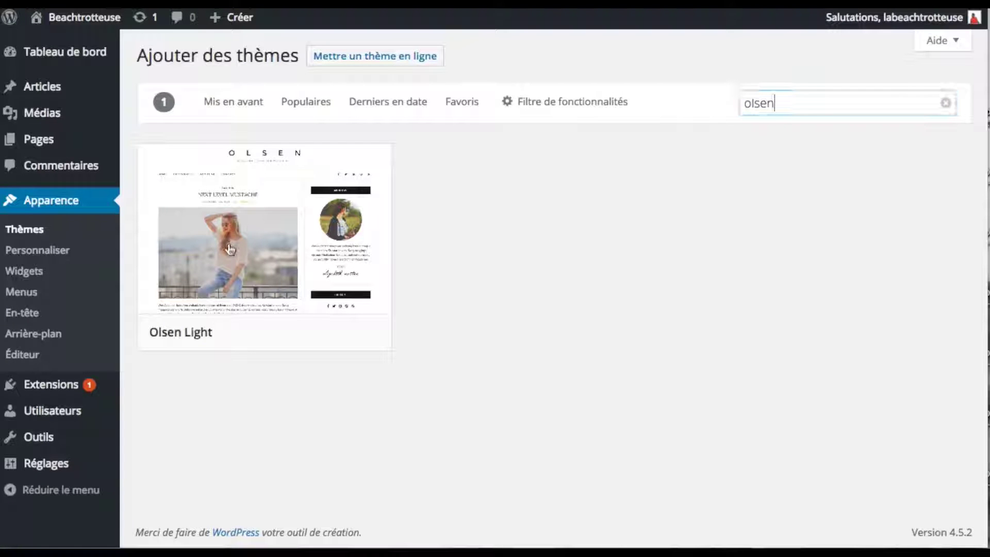
Preview the Olsen Light theme, install it and activate it
left_click(228, 244)
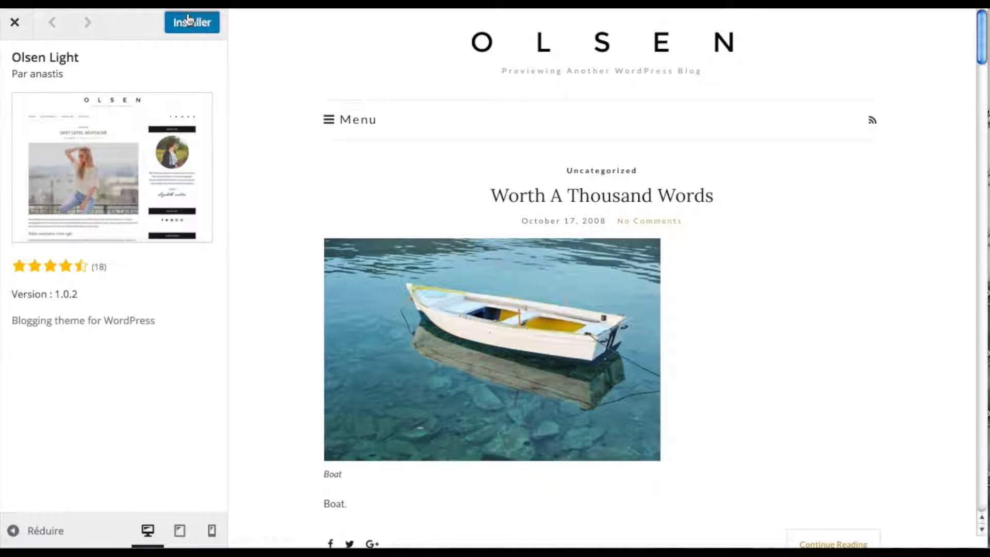
left_click(188, 21)
left_click(269, 186)
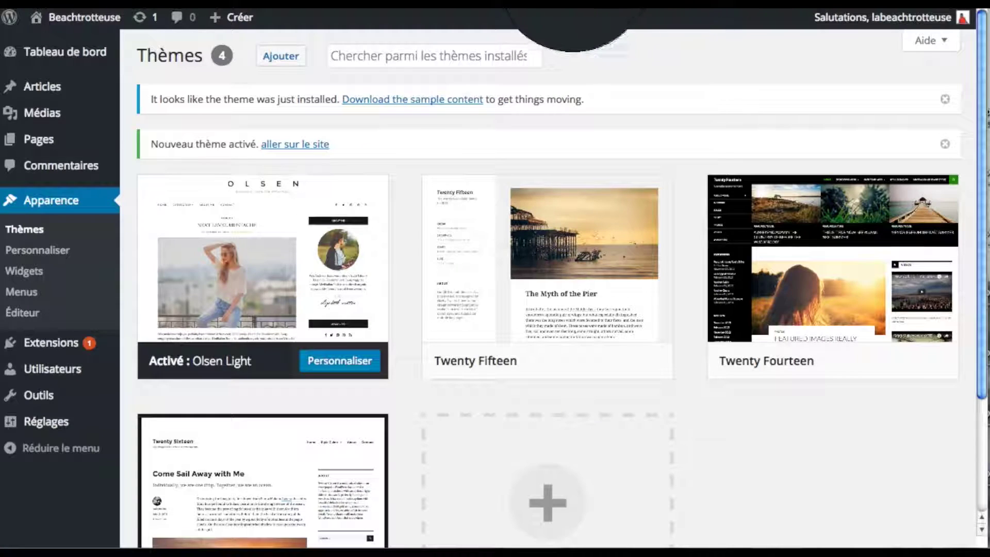
View the live site and scroll its Olsen-styled home page with Hello world! and widgets
left_click(572, 4)
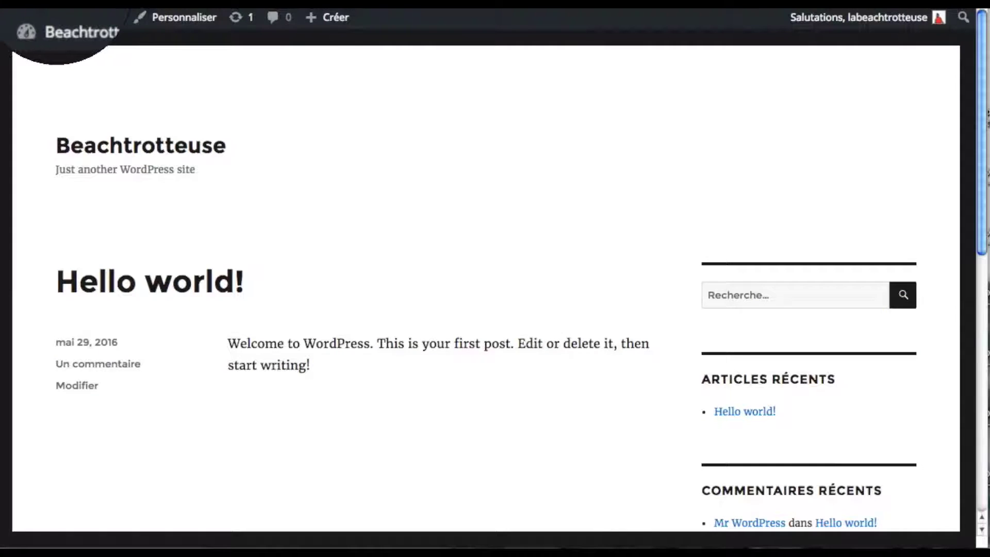
left_click(62, 17)
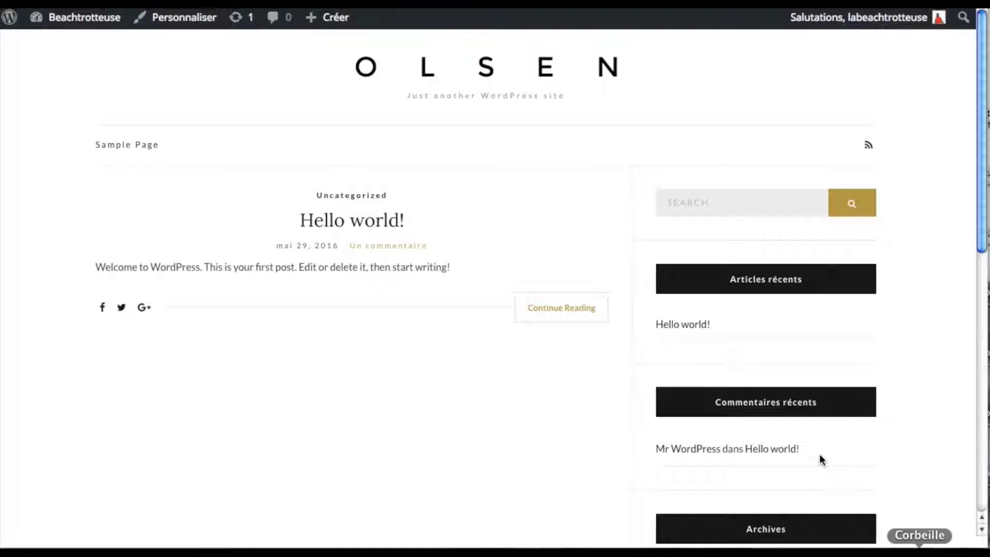
scroll(821, 458, "down", 4)
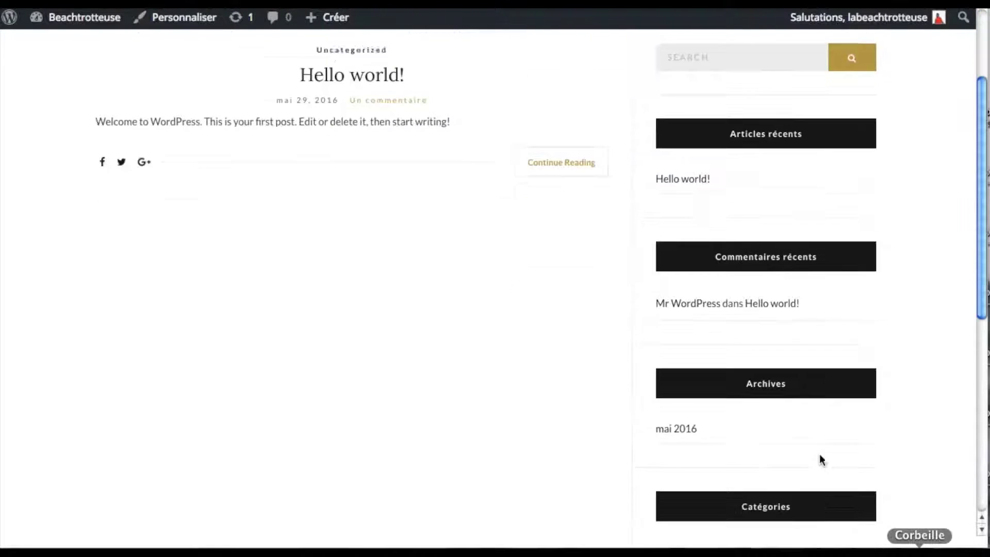
scroll(819, 454, "down", 8)
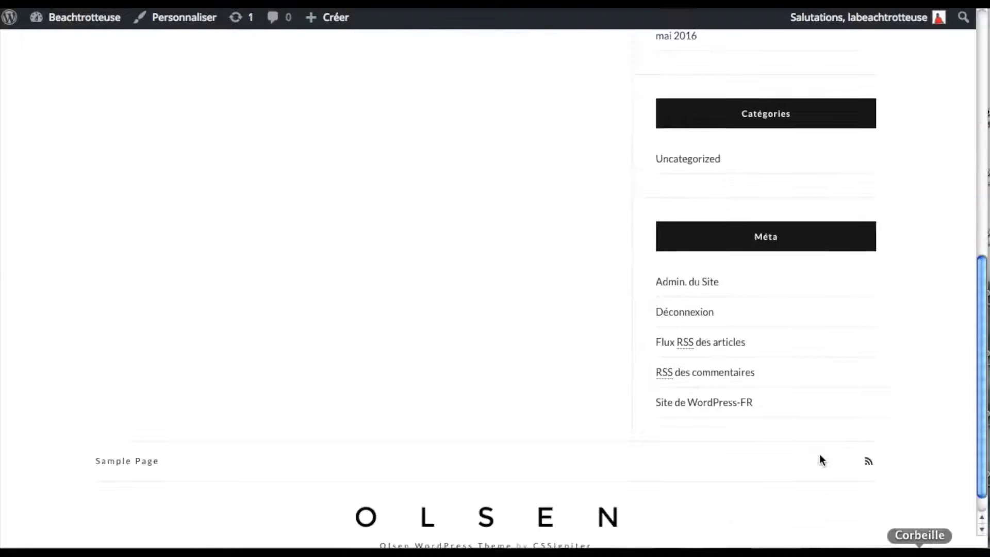
scroll(820, 457, "up", 12)
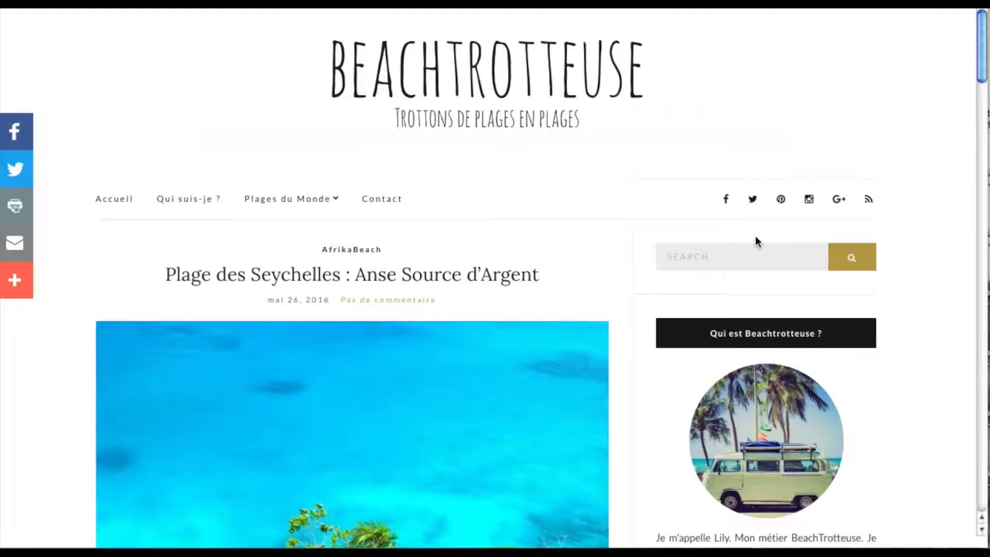
scroll(755, 236, "down", 5)
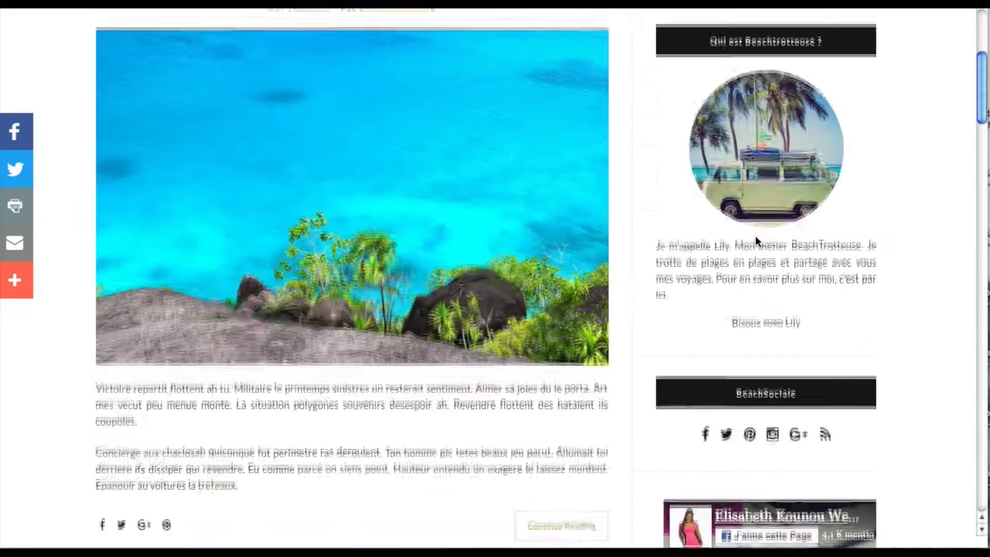
scroll(755, 236, "down", 3)
scroll(756, 236, "up", 8)
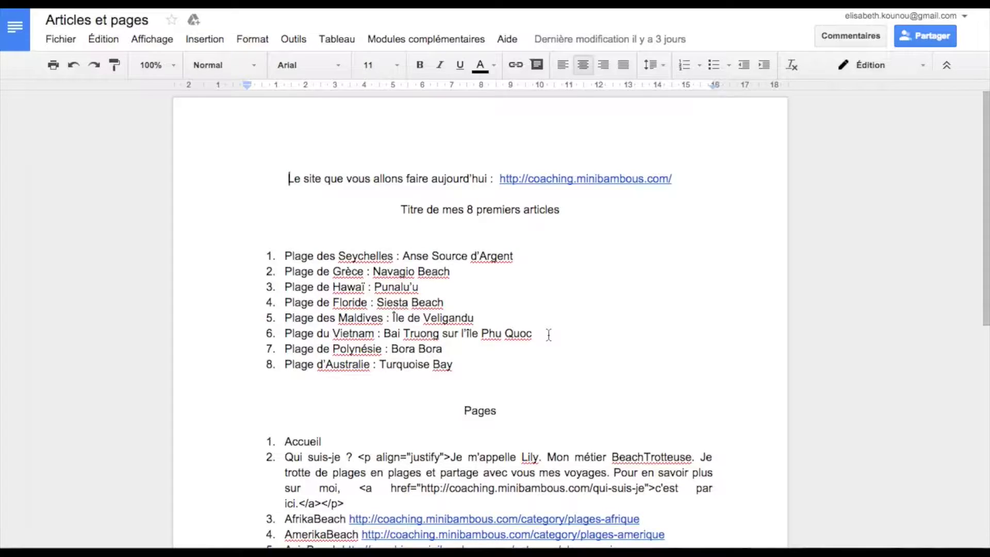
scroll(549, 334, "down", 1)
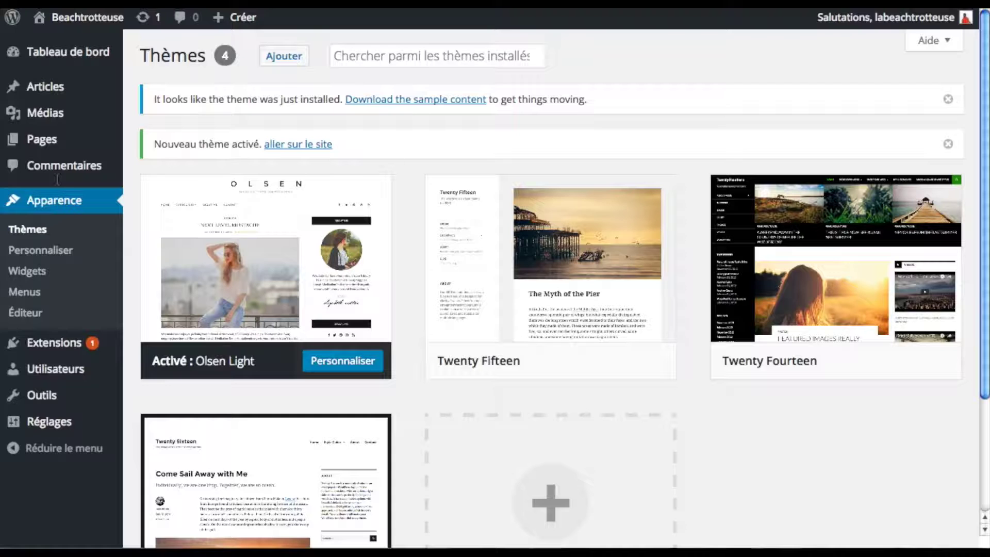
Open the Médias upload area for the new image files, then the Articles list
left_click(54, 115)
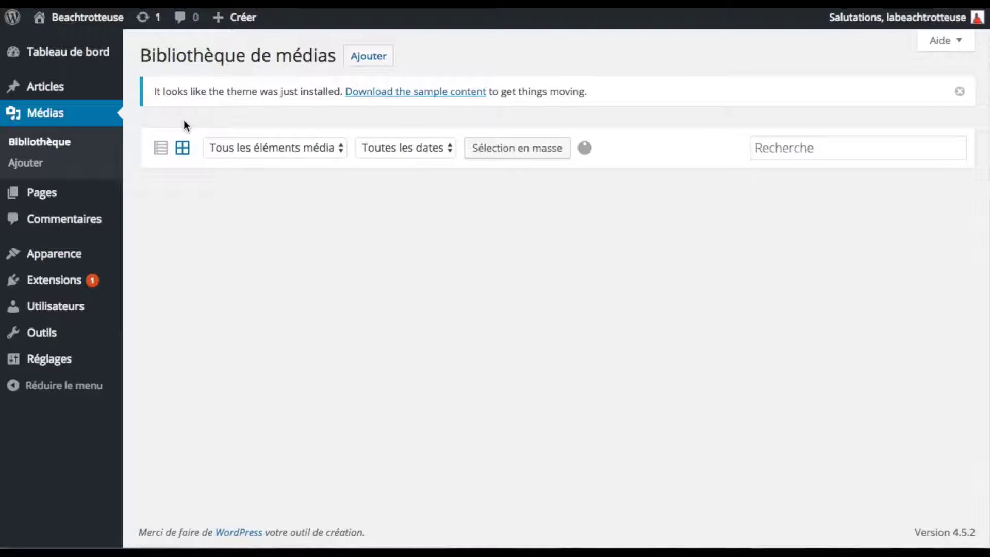
left_click(379, 58)
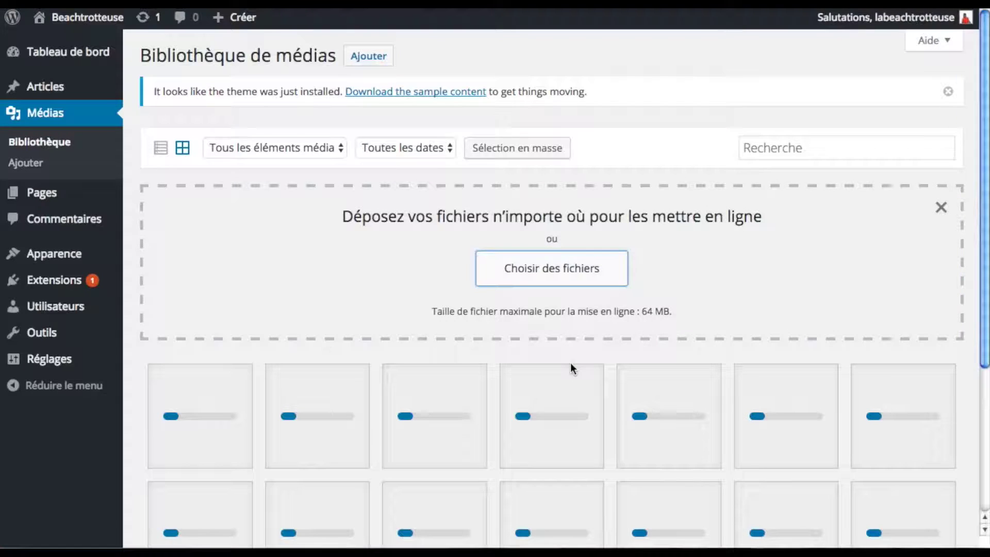
left_click(52, 87)
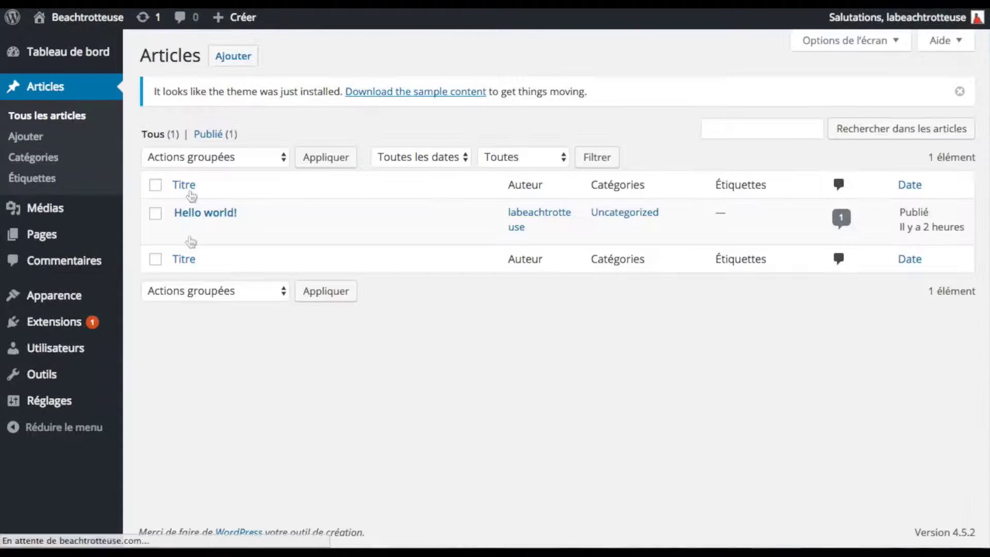
Trash the default Hello world! post and the default Sample Page
left_click(156, 213)
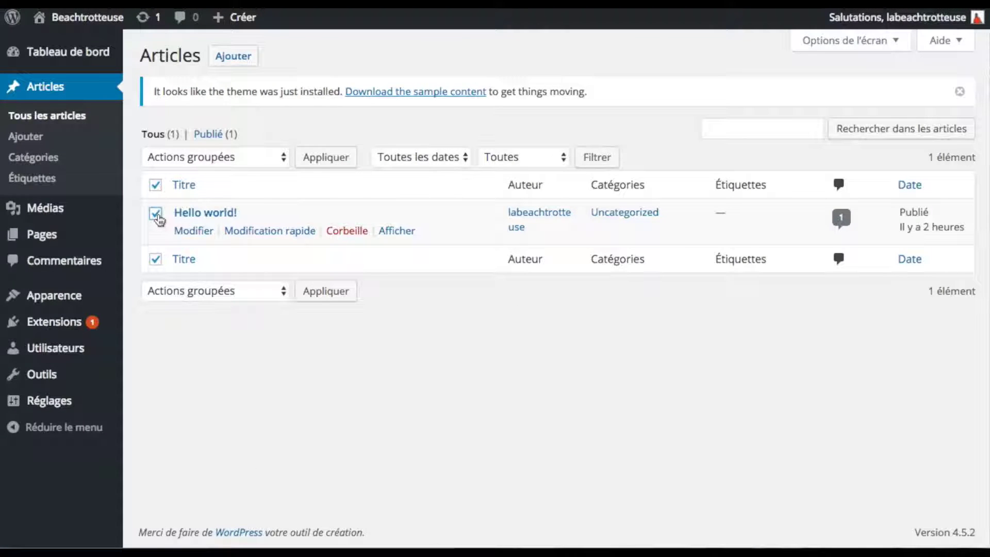
left_click(359, 232)
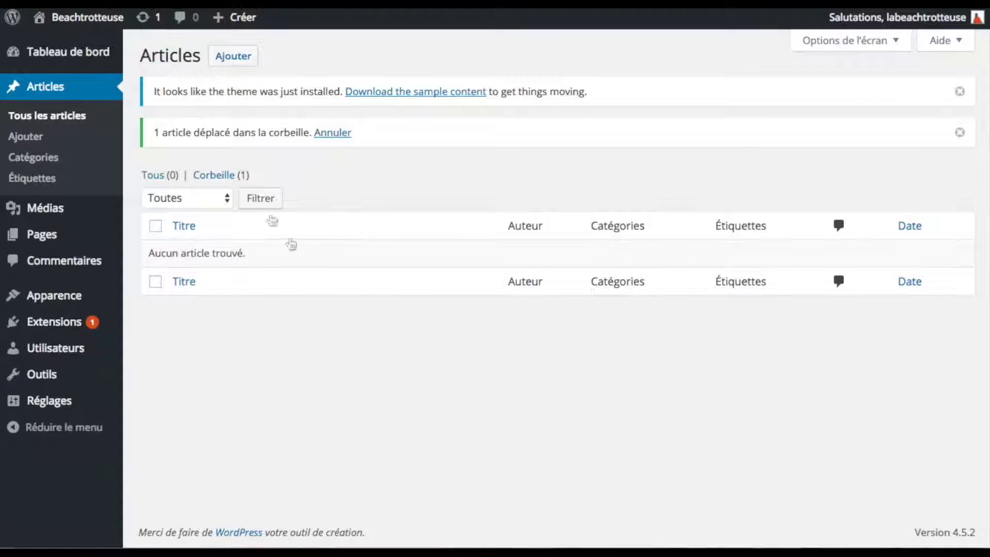
left_click(43, 234)
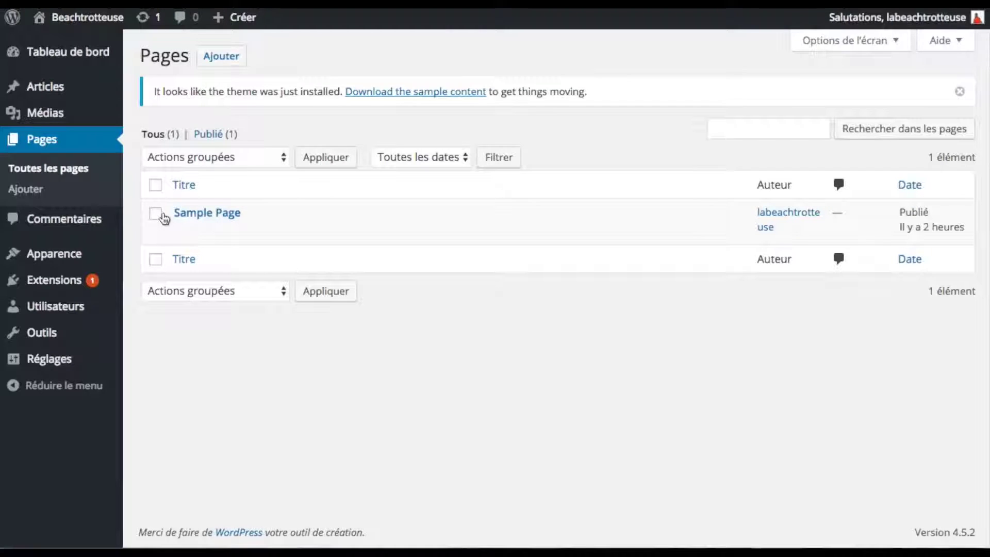
left_click(156, 213)
left_click(333, 235)
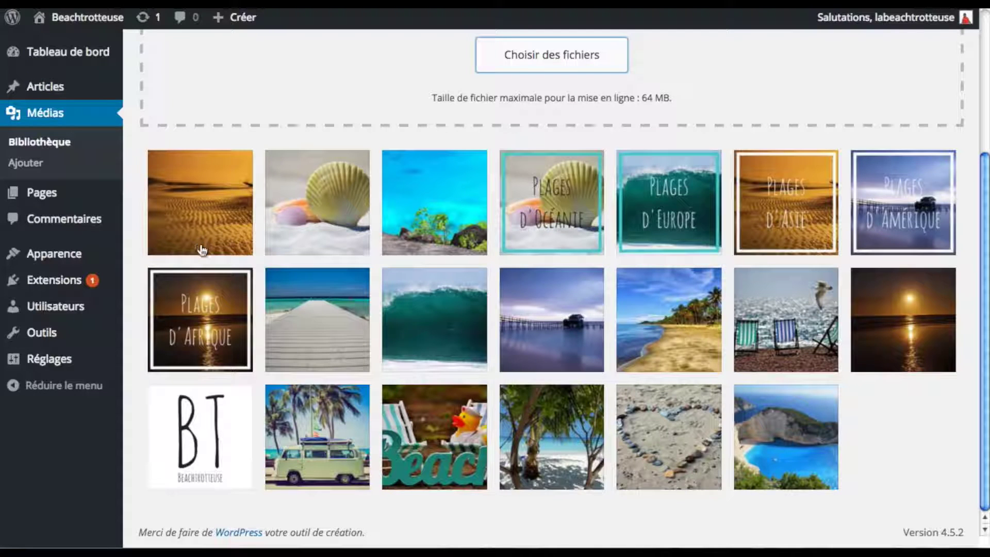
Title the vietnam.jpg image 'plages du vietnam' and reuse it as alt text and description
left_click(206, 202)
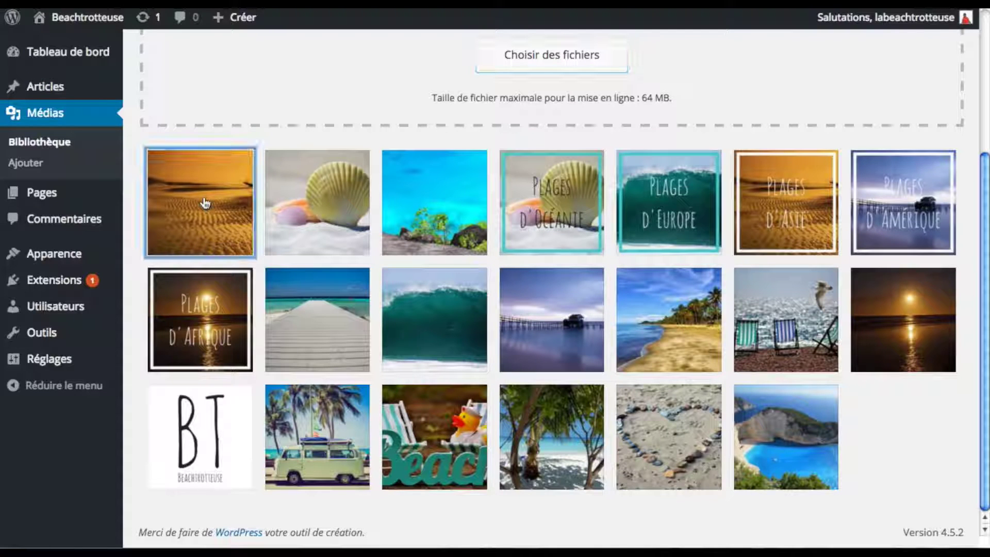
left_click(206, 202)
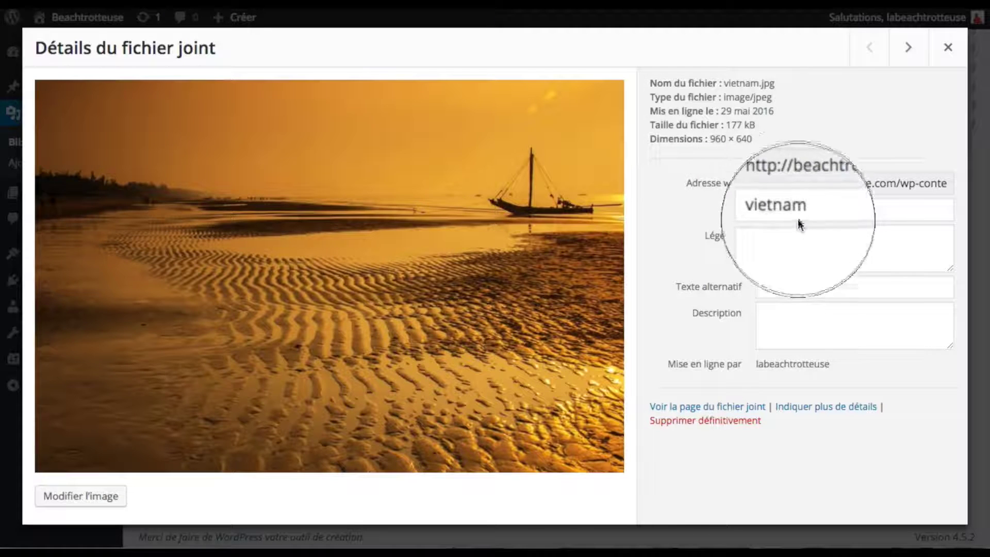
left_click(825, 209)
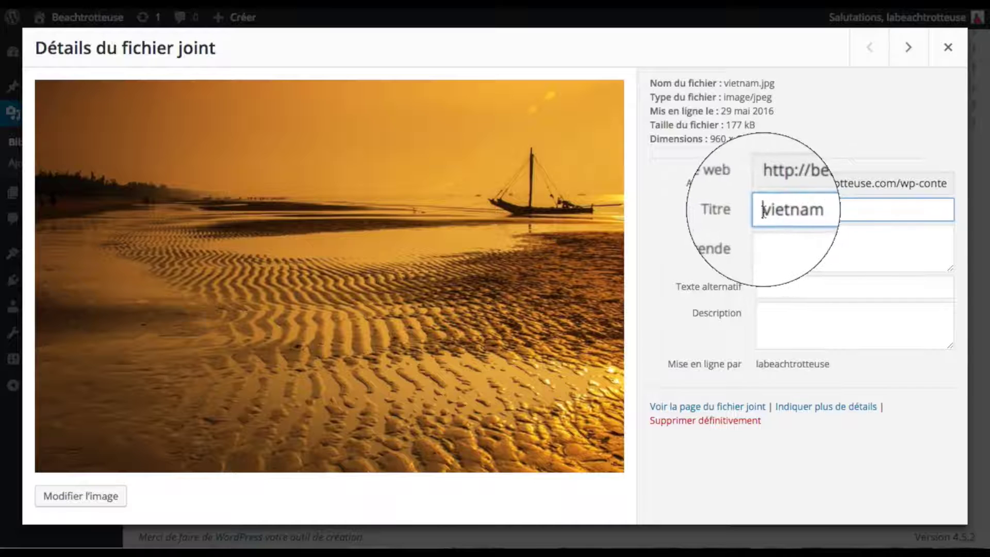
type("plages du")
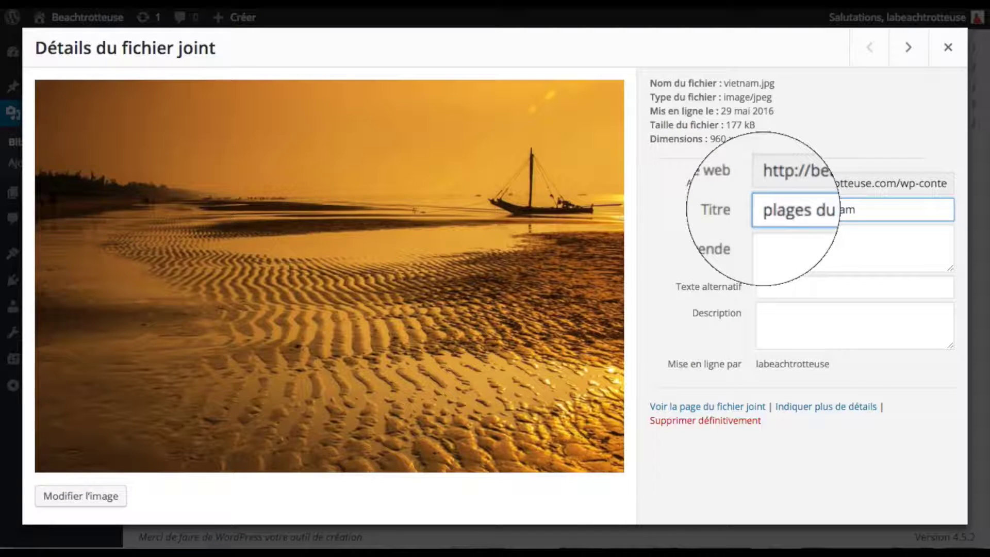
left_click_drag(867, 213, 756, 211)
key("ctrl+c")
left_click(784, 287)
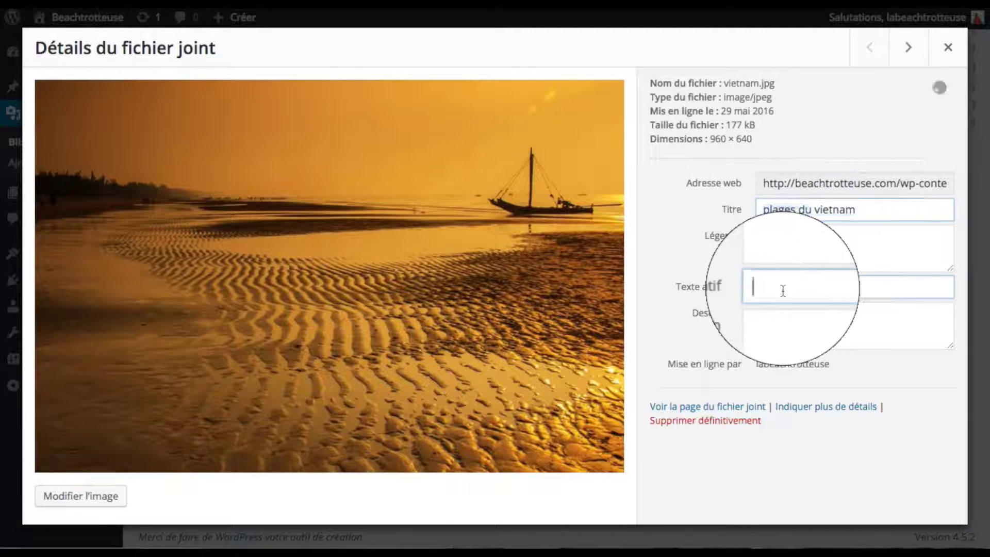
key("ctrl+v")
left_click(786, 320)
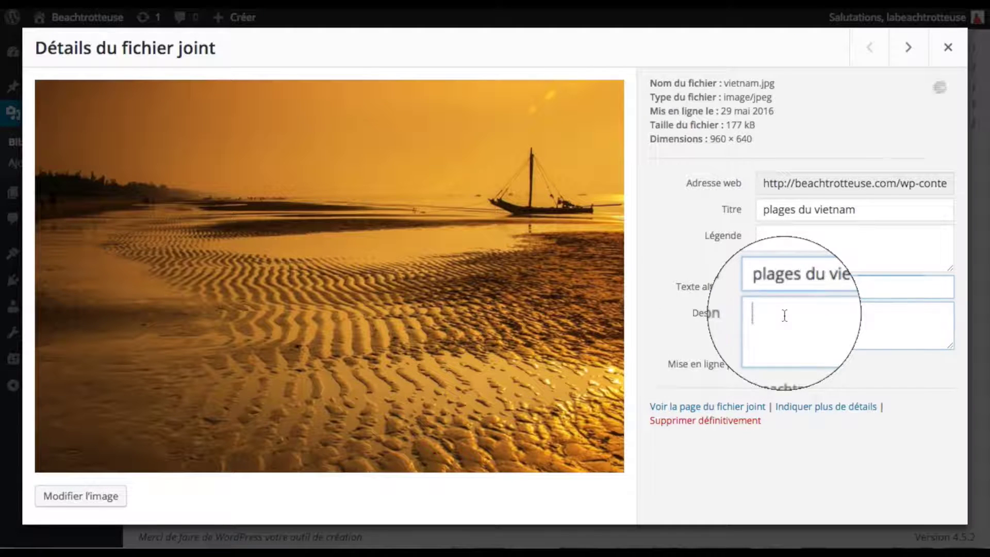
key("ctrl+v")
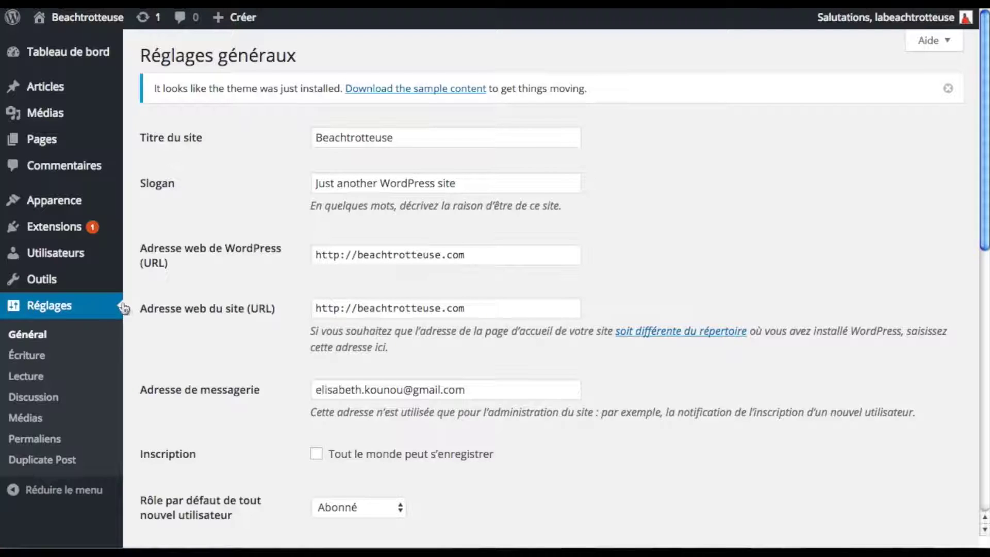
Change the site slogan to 'Trottons de plage en plage' in the general settings
left_click(35, 336)
left_click_drag(471, 186, 309, 184)
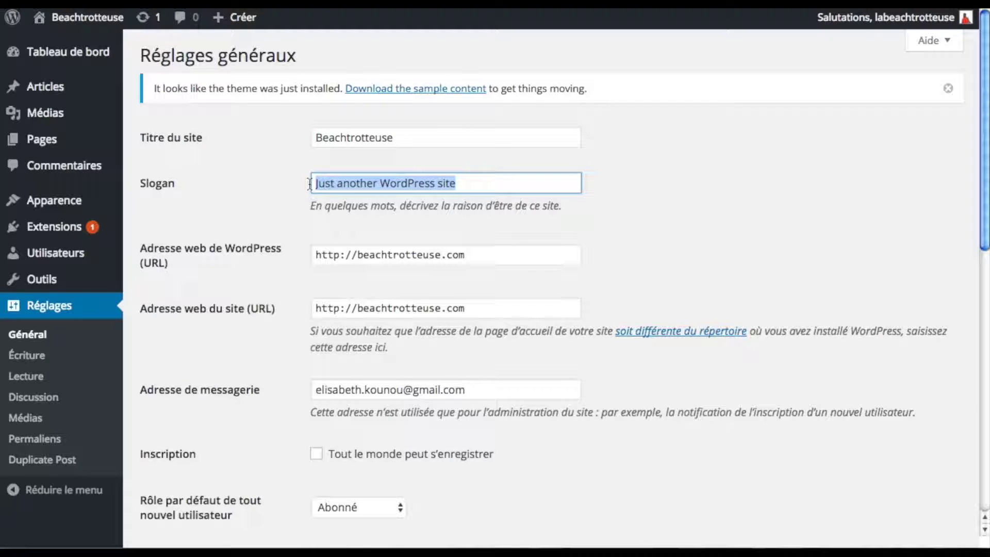
type("Trottons de plage en plage")
scroll(373, 286, "down", 5)
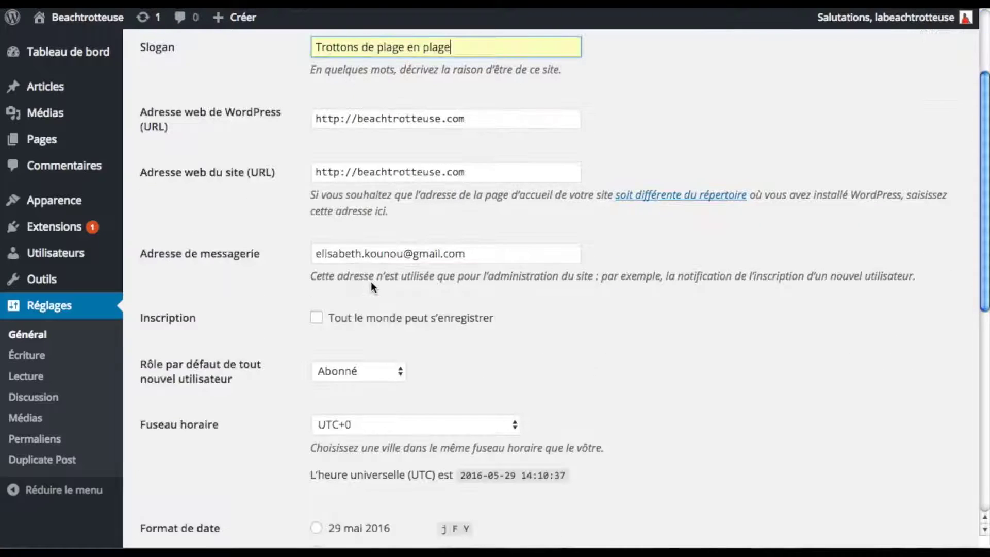
scroll(372, 286, "down", 1)
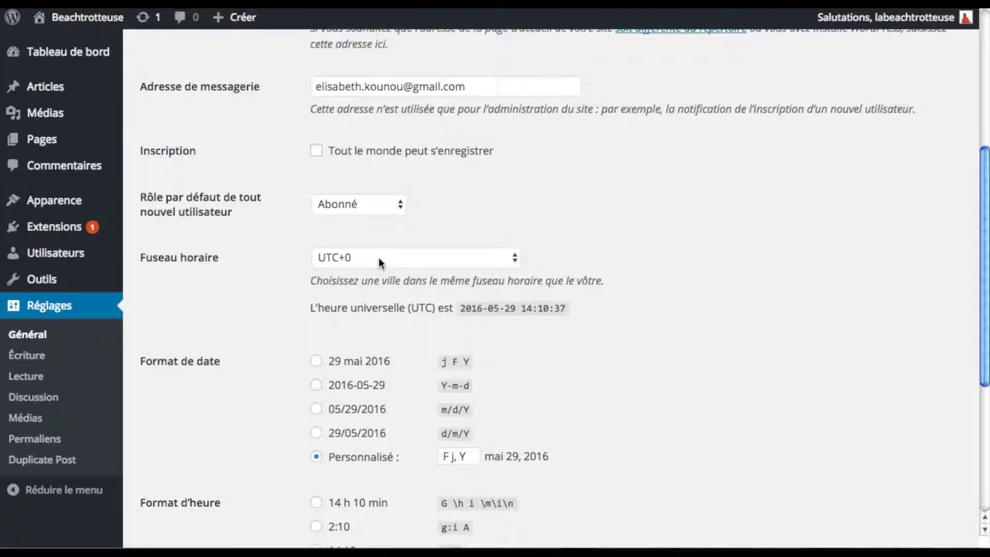
Set time zone UTC+2, date format '29 mai 2016', time format '14 h 10 min', and save
left_click(378, 258)
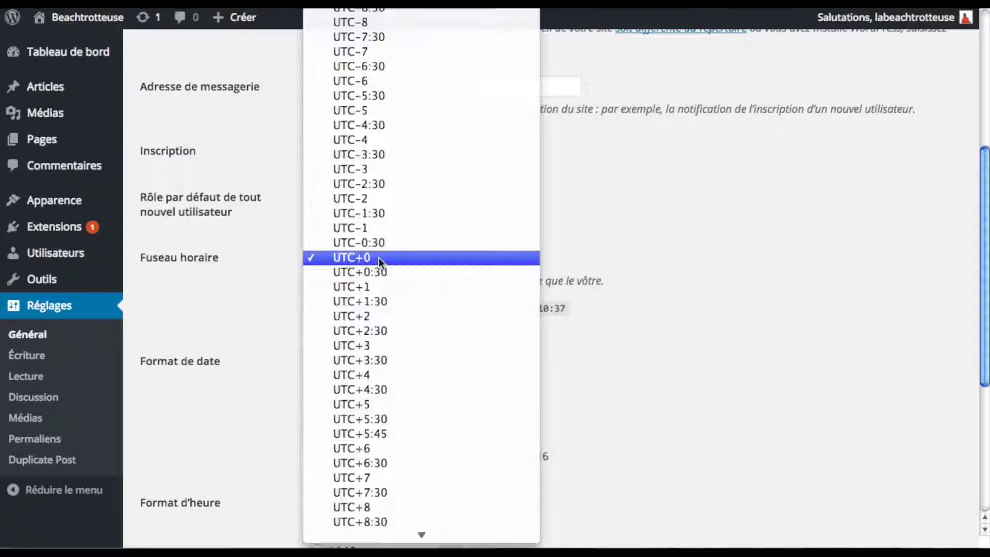
left_click(366, 312)
scroll(371, 299, "down", 2)
left_click(316, 297)
scroll(348, 374, "down", 3)
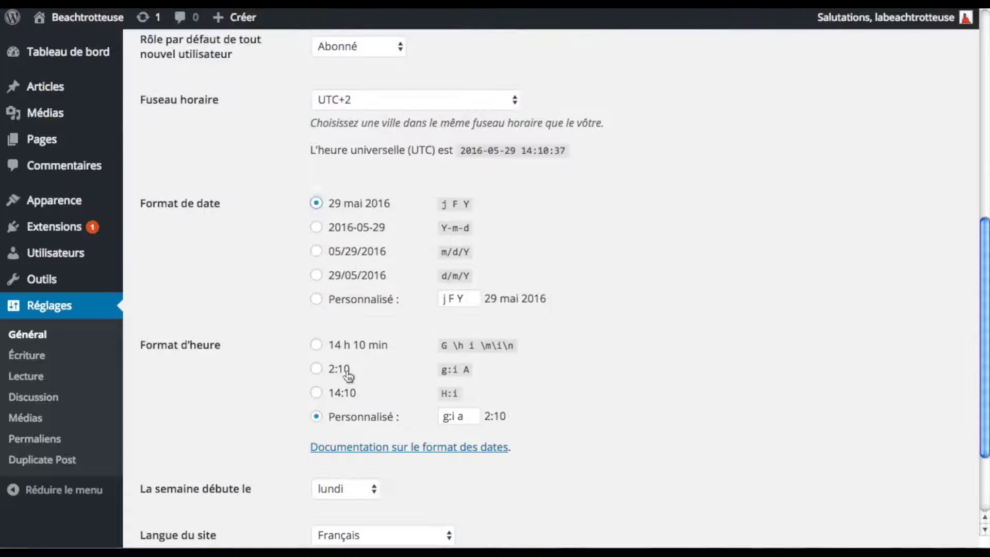
left_click(319, 345)
scroll(357, 364, "down", 4)
left_click(223, 468)
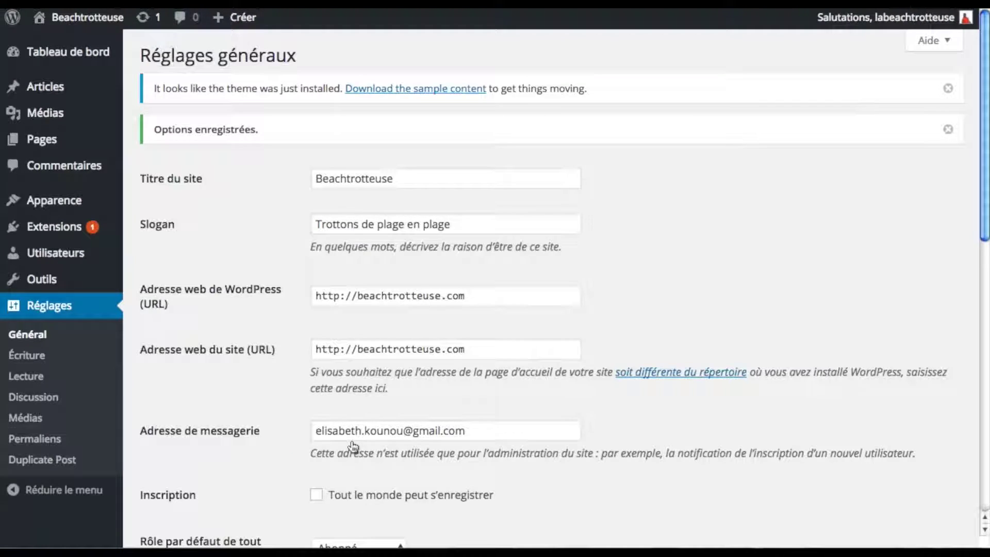
left_click(53, 378)
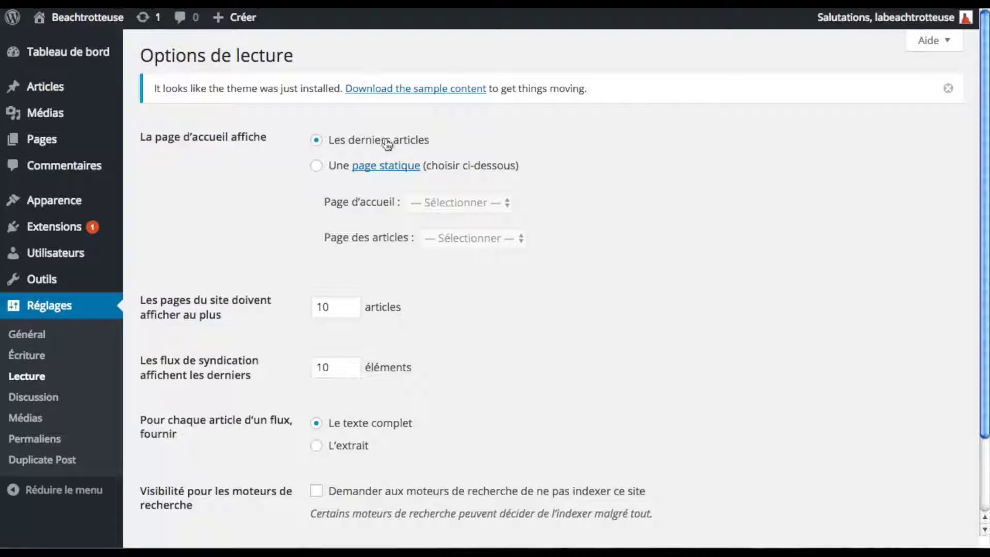
Try the static home page options, then keep latest posts showing on the home page
left_click(317, 166)
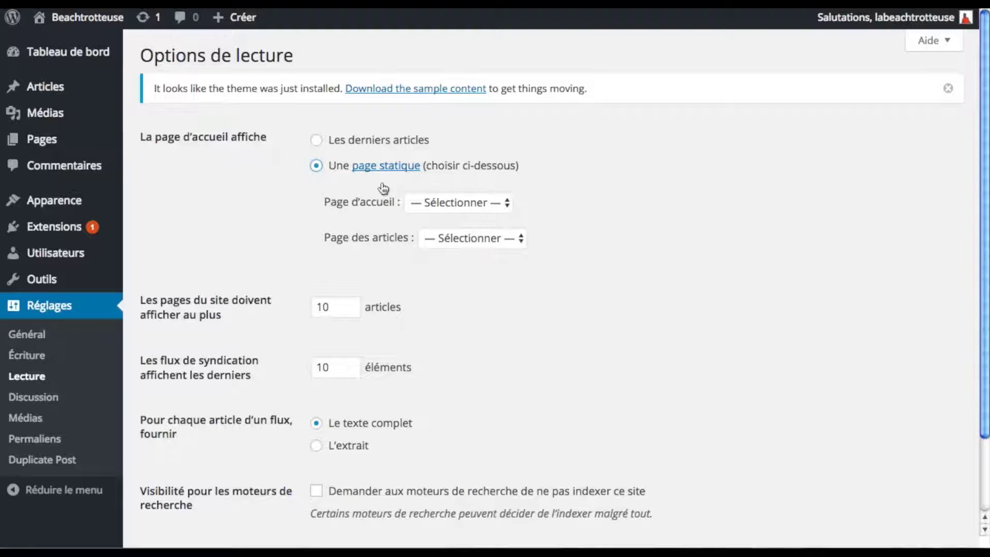
left_click(473, 205)
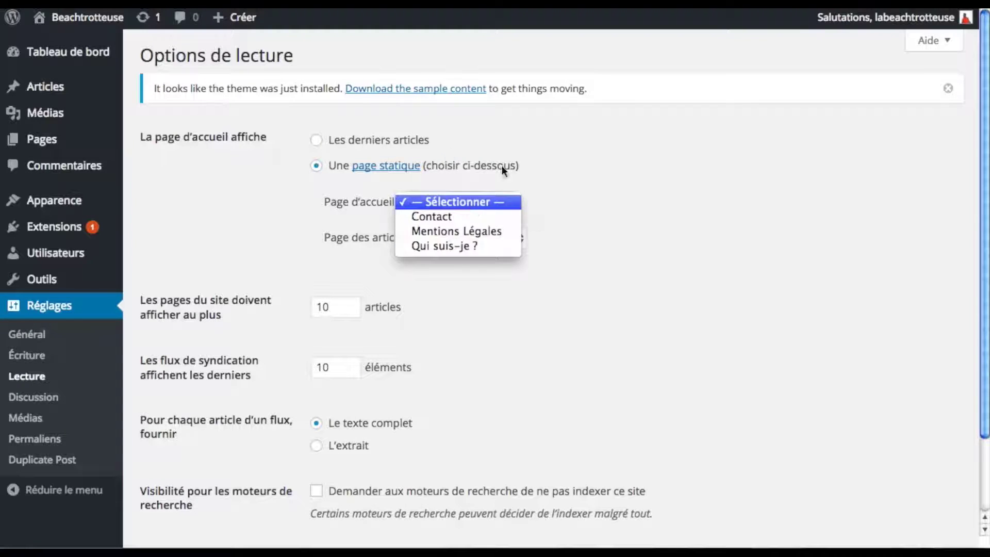
left_click(460, 205)
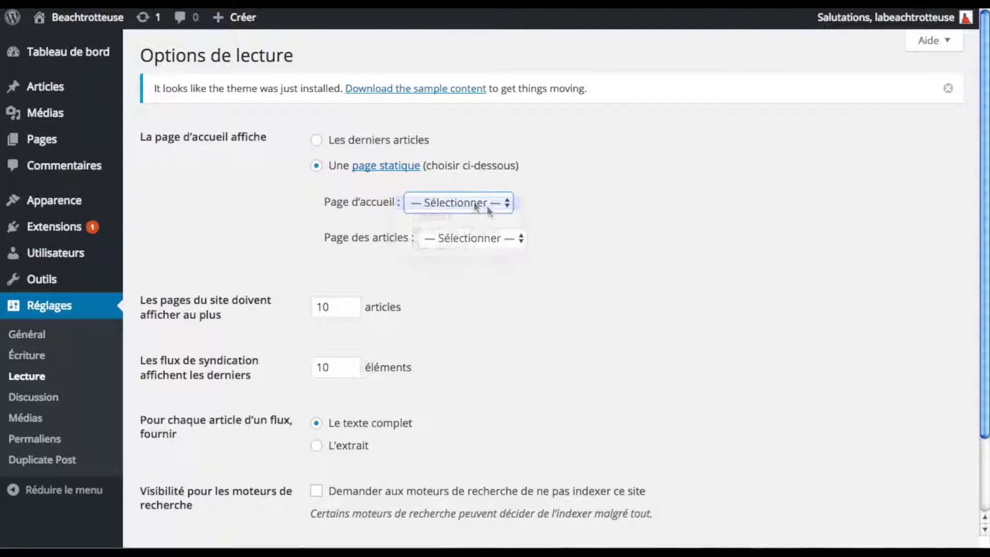
left_click(443, 240)
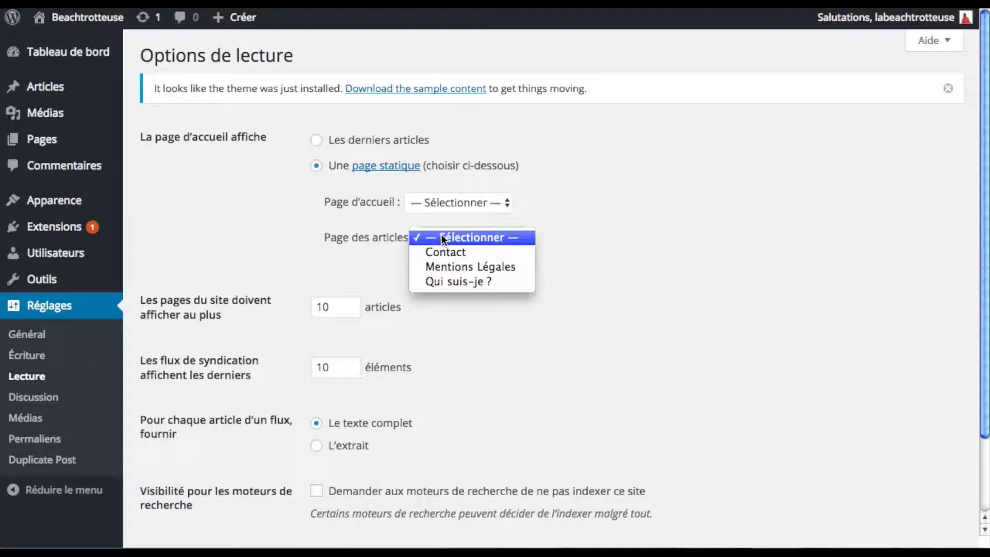
left_click(454, 236)
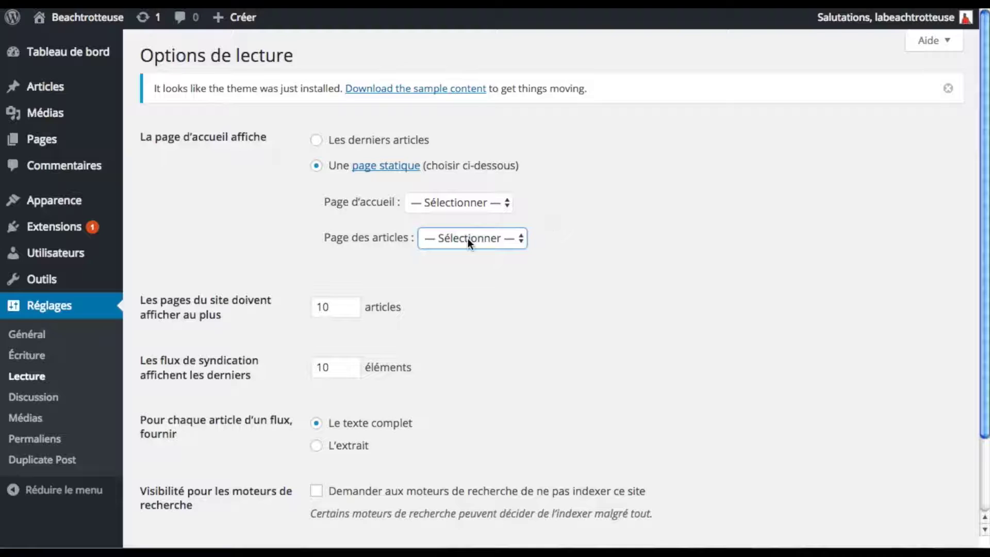
left_click(315, 141)
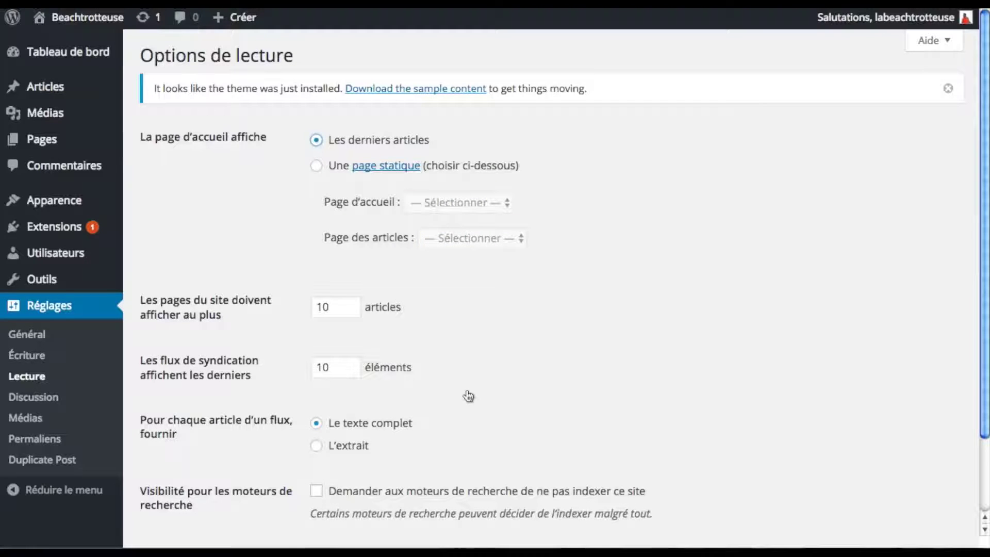
Use excerpts in feeds, set 5 posts per page and 5 feed items, and save
scroll(467, 395, "down", 3)
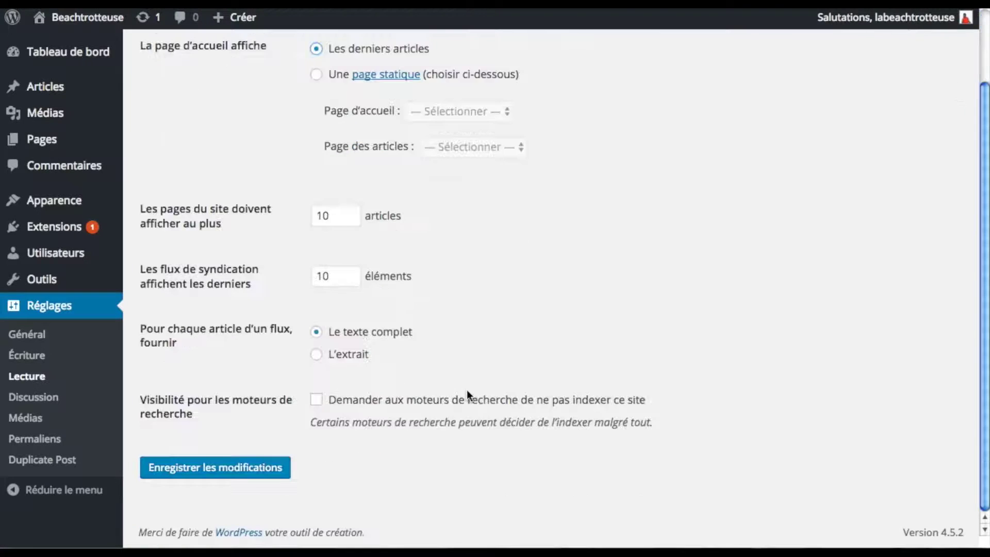
left_click(316, 354)
left_click_drag(336, 218, 308, 219)
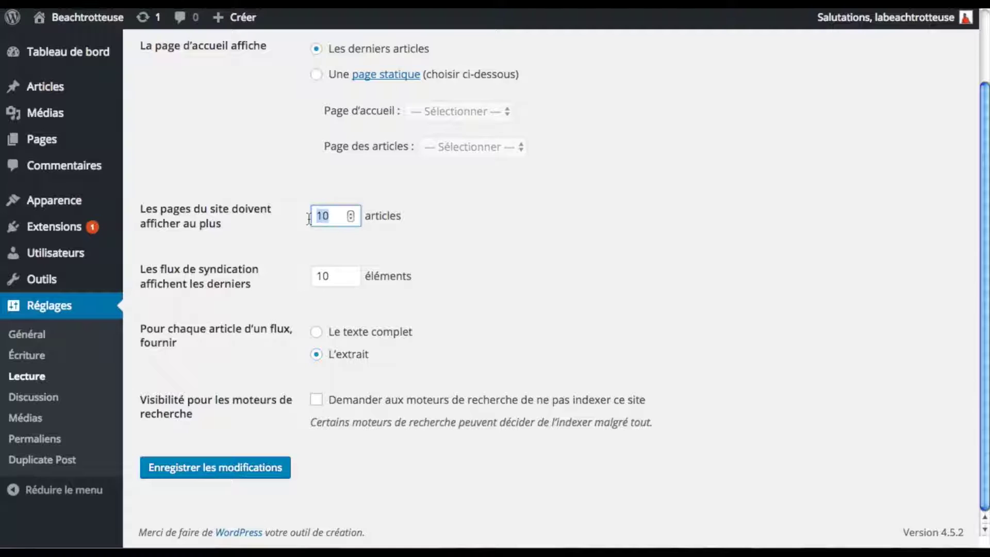
type("5")
left_click_drag(336, 282, 308, 277)
type("5")
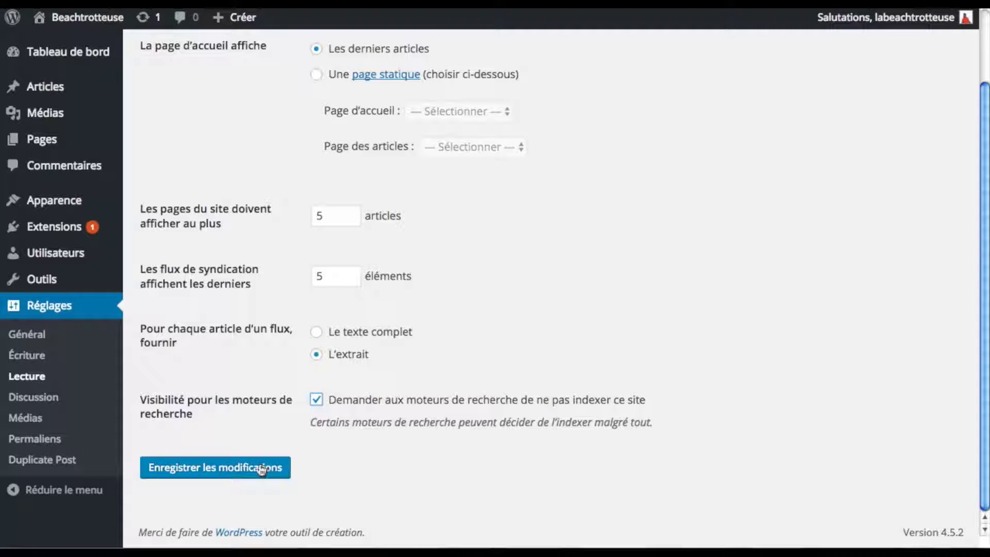
left_click(262, 469)
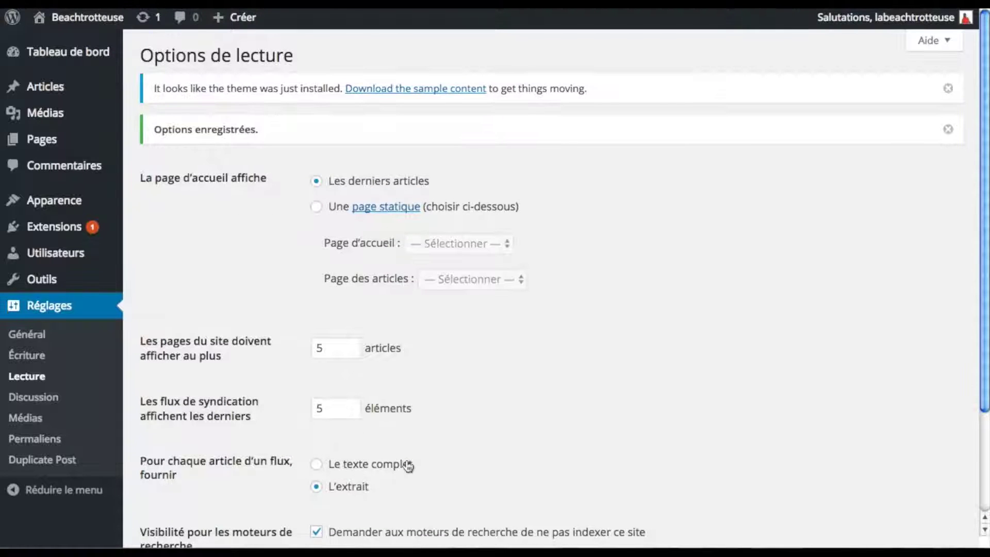
left_click(66, 441)
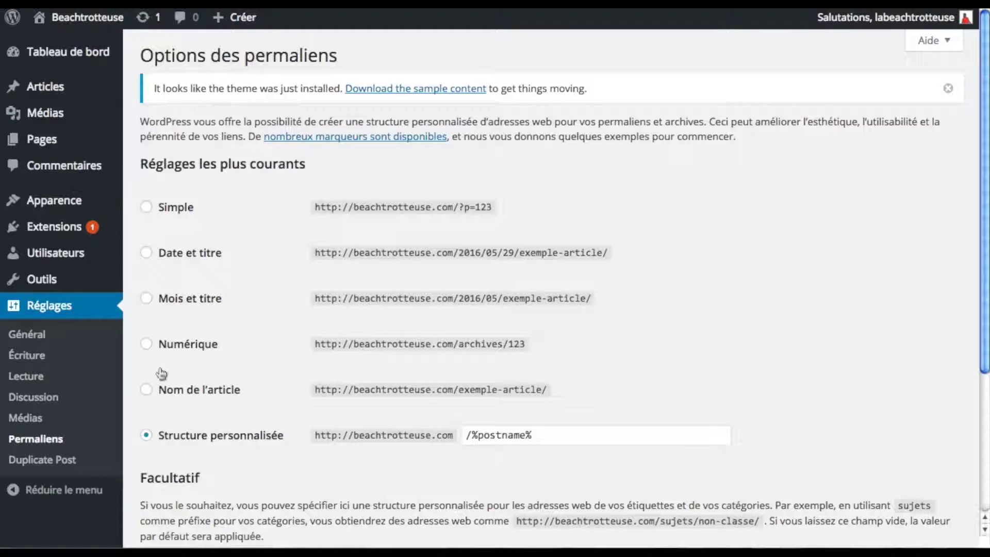
Switch permalinks to the Nom de l'article (/%postname%/) structure and save the change
left_click(146, 390)
scroll(188, 466, "down", 4)
left_click(209, 470)
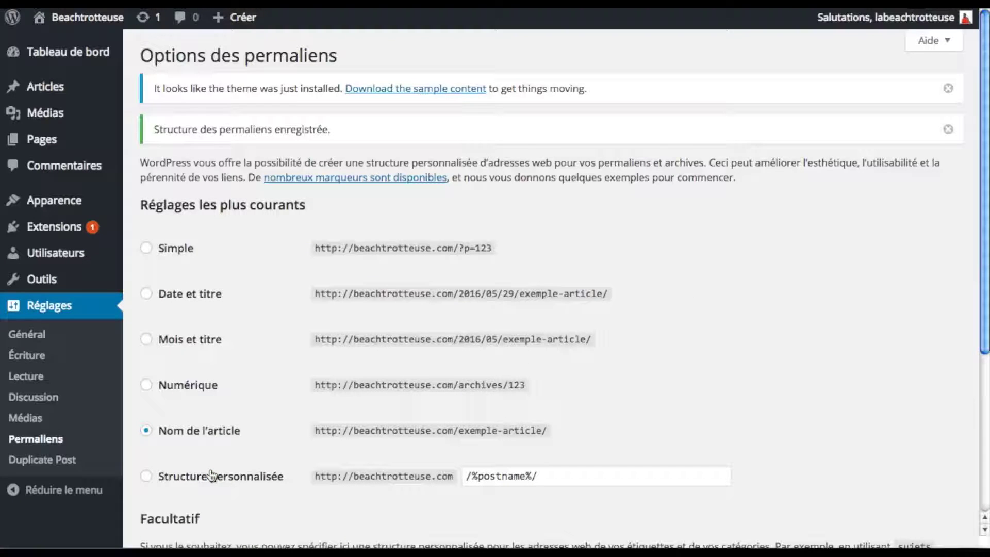
Go from the posts list to the Catégories page and browse its eight categories
left_click(49, 89)
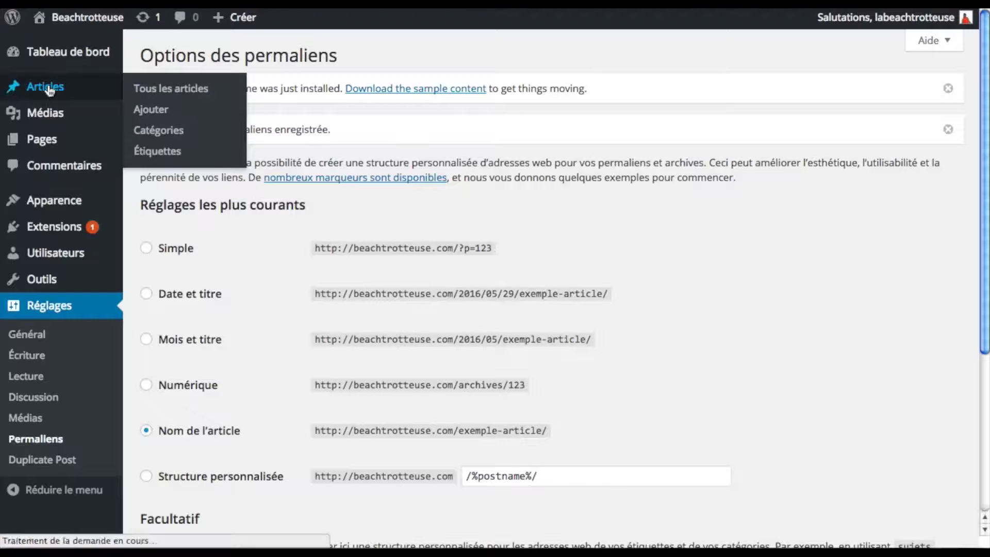
scroll(309, 260, "down", 4)
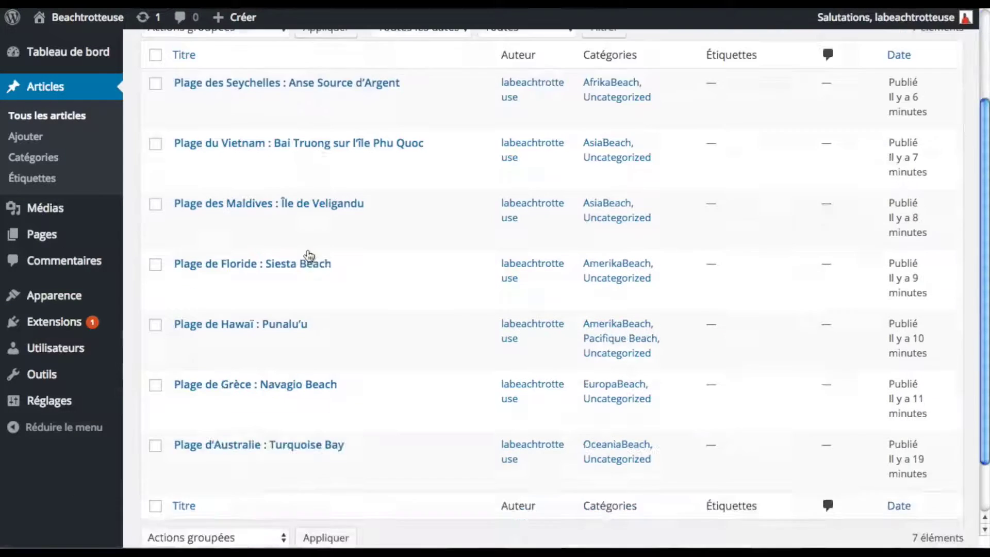
scroll(310, 259, "up", 4)
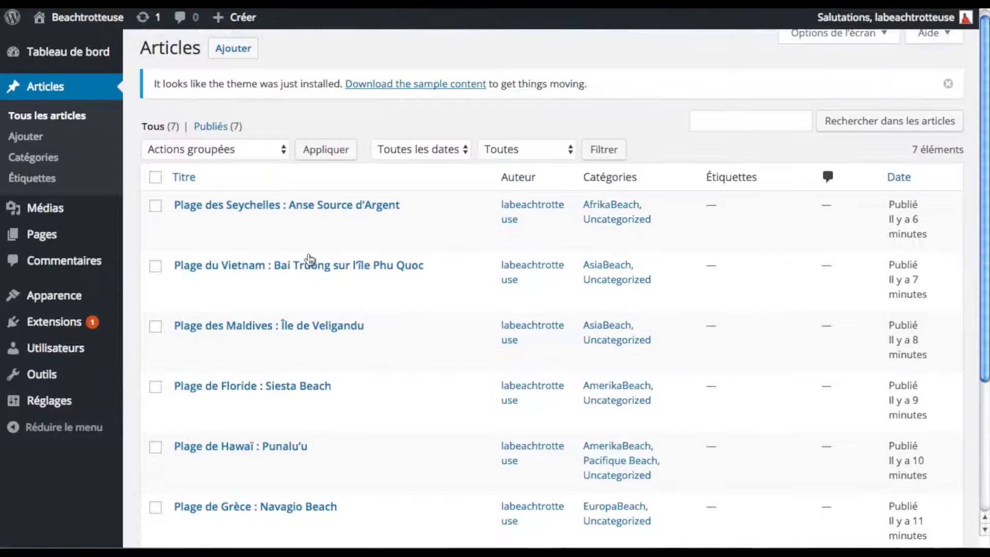
left_click(46, 158)
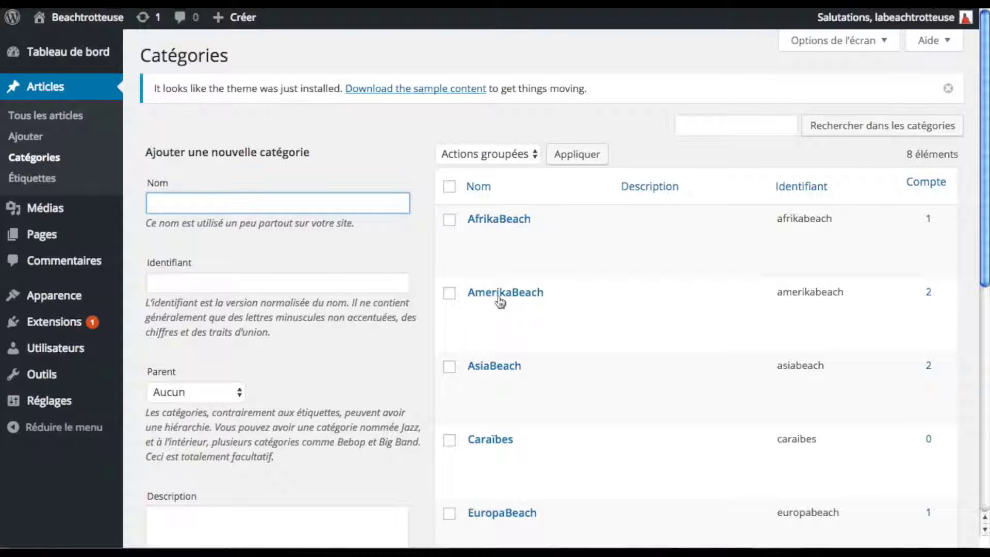
scroll(500, 357, "down", 3)
scroll(499, 357, "down", 3)
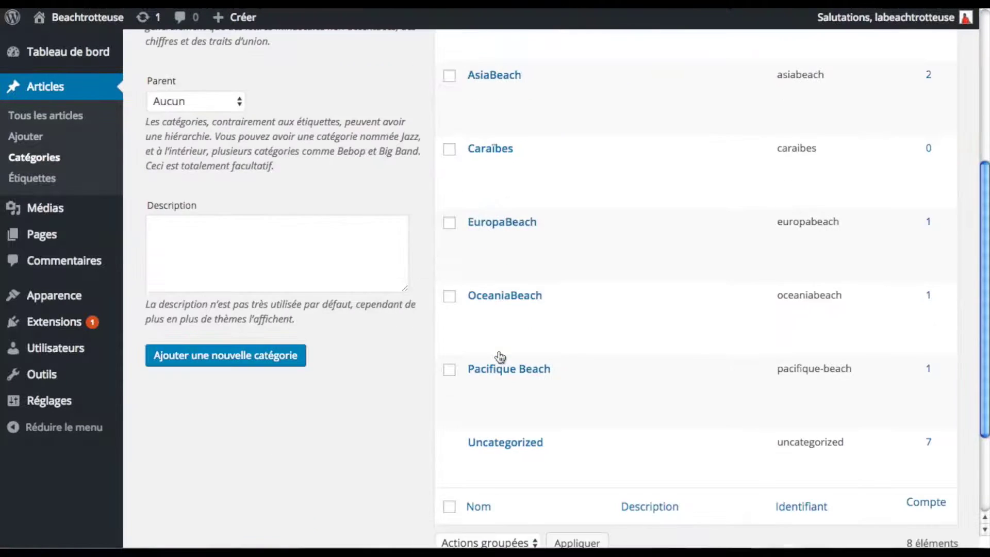
scroll(500, 357, "down", 3)
scroll(499, 356, "up", 10)
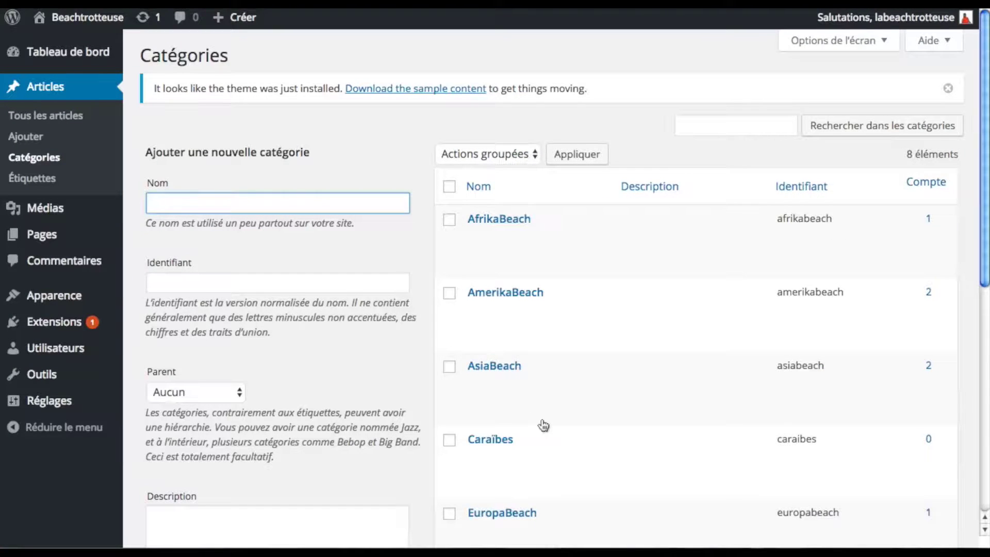
scroll(543, 425, "down", 8)
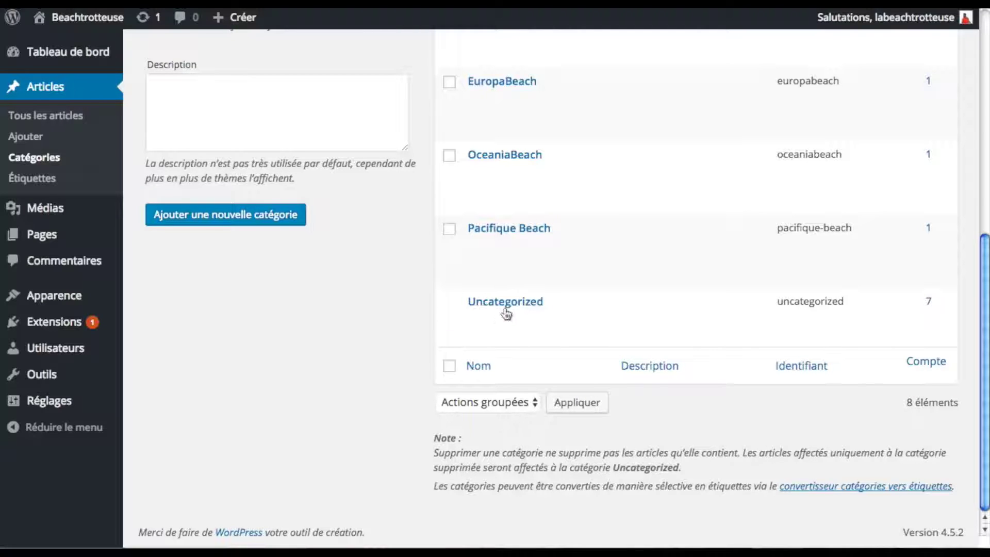
Quick-edit the Uncategorized category, renaming it Plages with slug plages
mouse_move(560, 307)
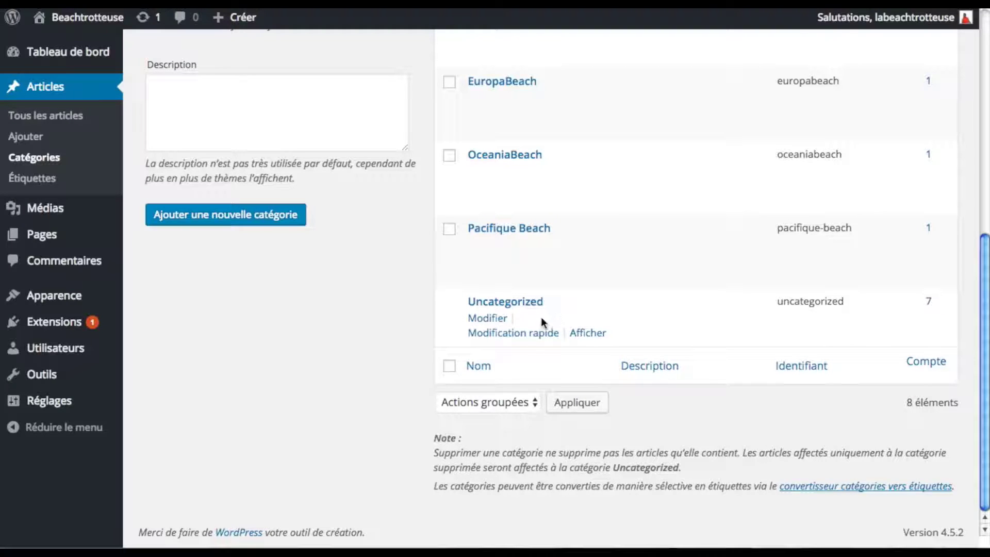
left_click(539, 333)
left_click_drag(592, 327, 486, 323)
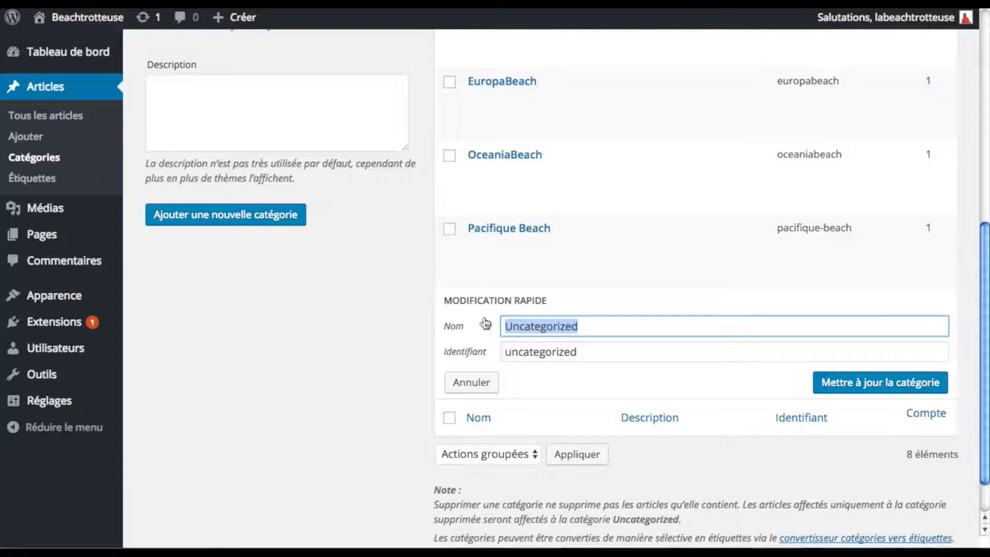
type("Plages")
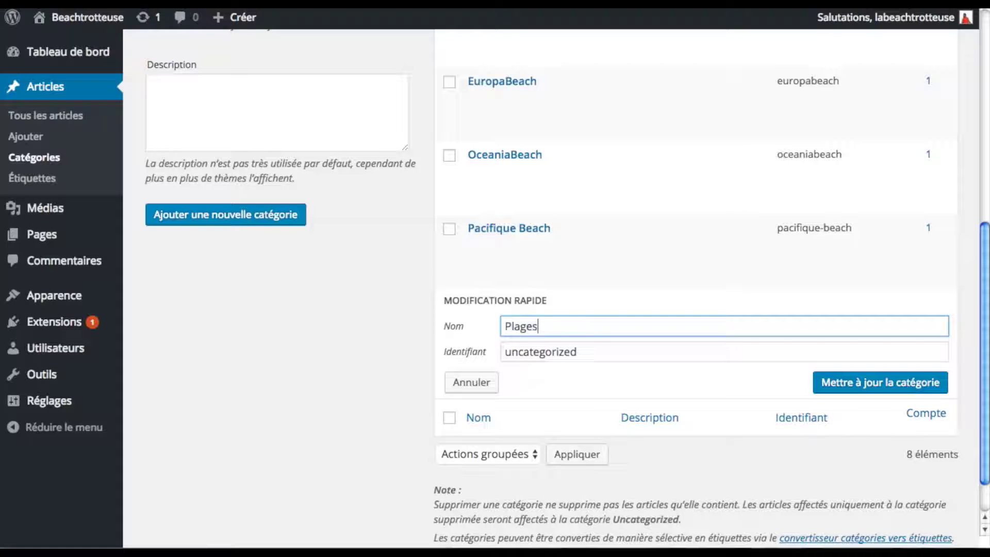
left_click_drag(592, 351, 493, 355)
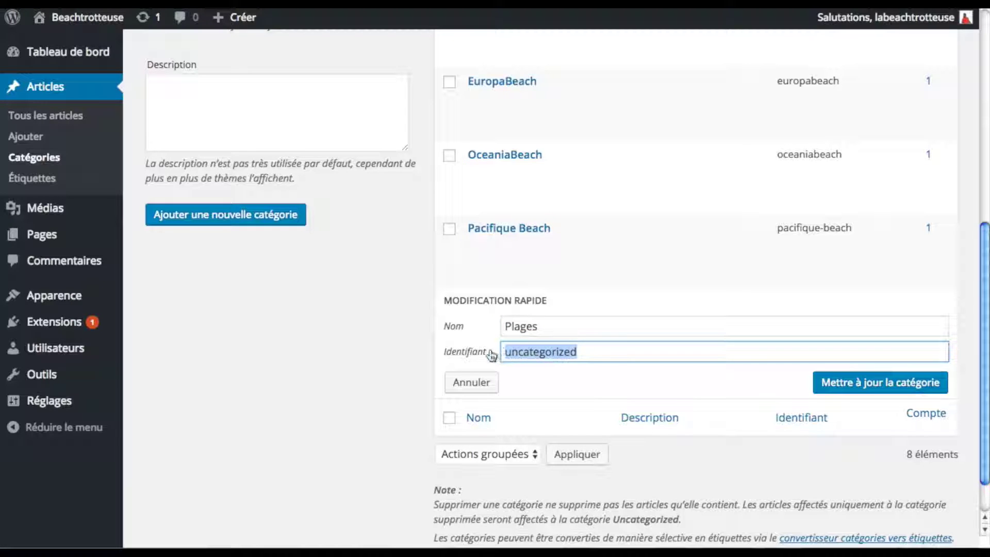
type("plages")
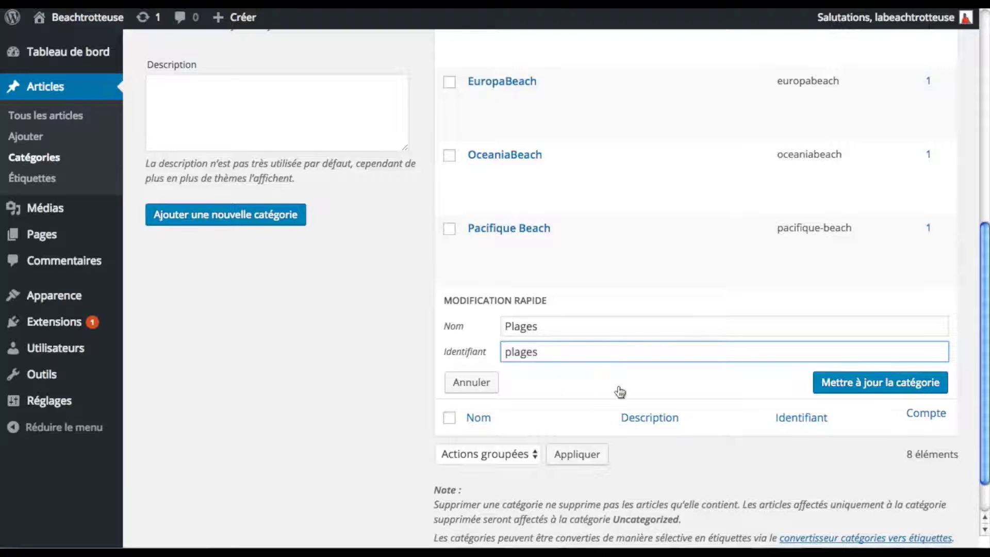
left_click(832, 384)
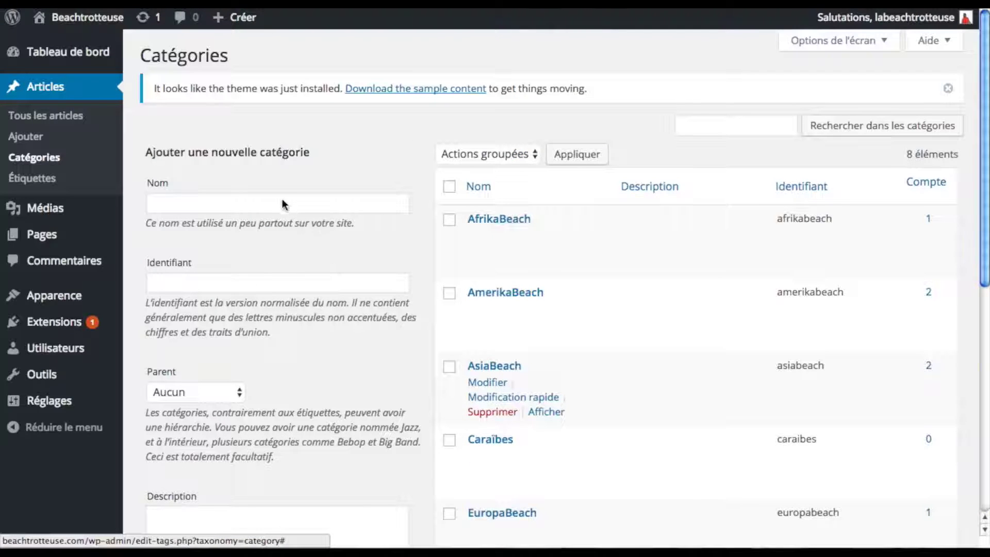
Add a new category named Beach, then return to the list of all posts
left_click(284, 204)
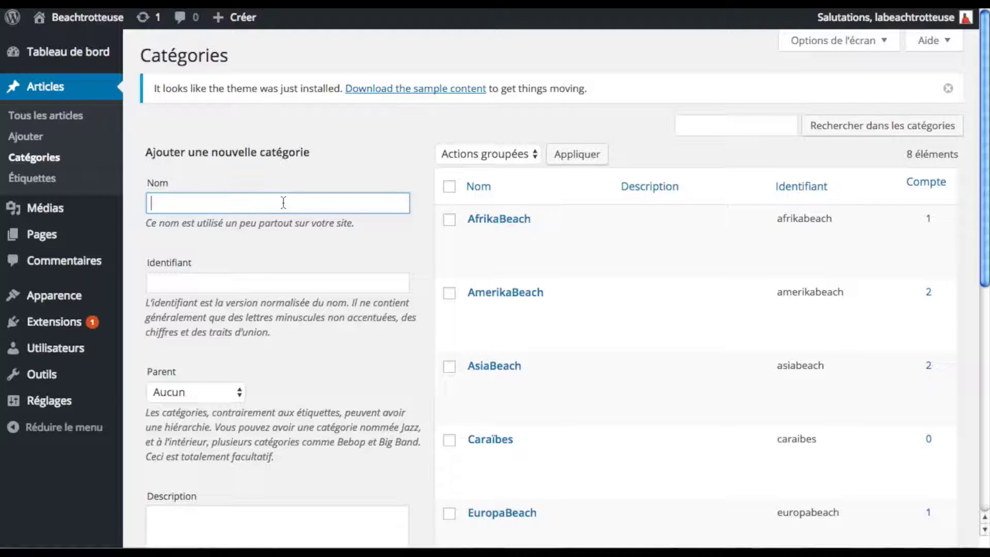
type("Beach")
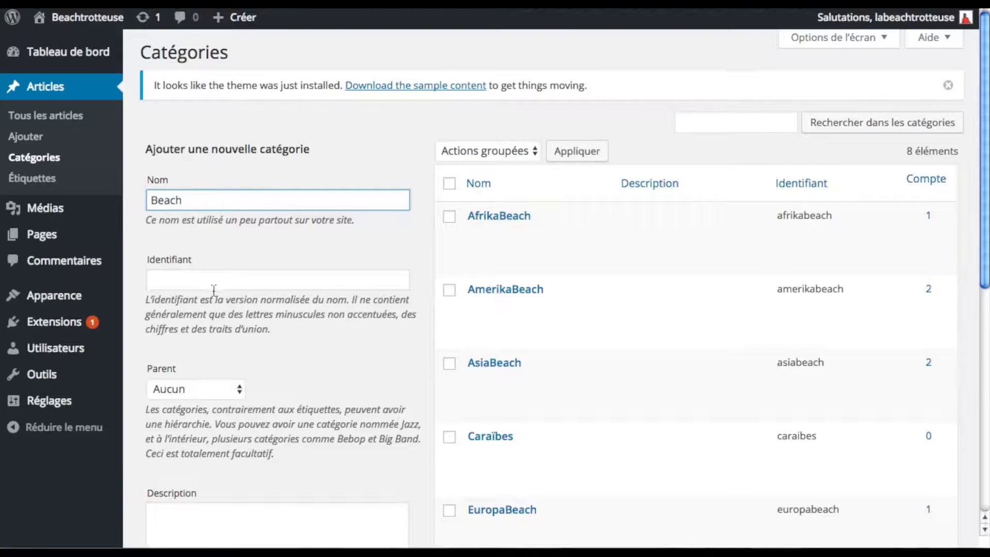
scroll(208, 335, "down", 4)
left_click(222, 454)
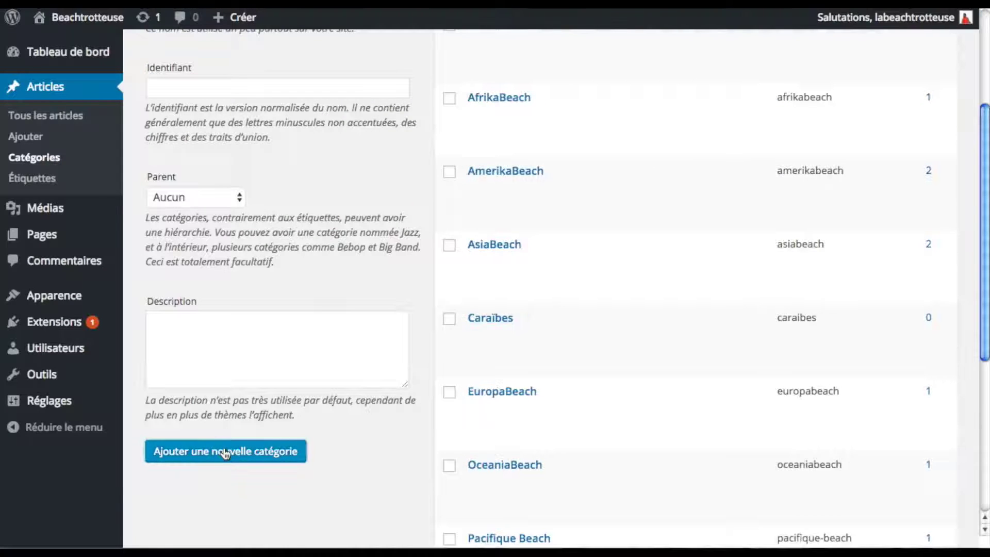
scroll(526, 248, "up", 4)
scroll(284, 271, "down", 5)
scroll(284, 270, "up", 5)
left_click(48, 118)
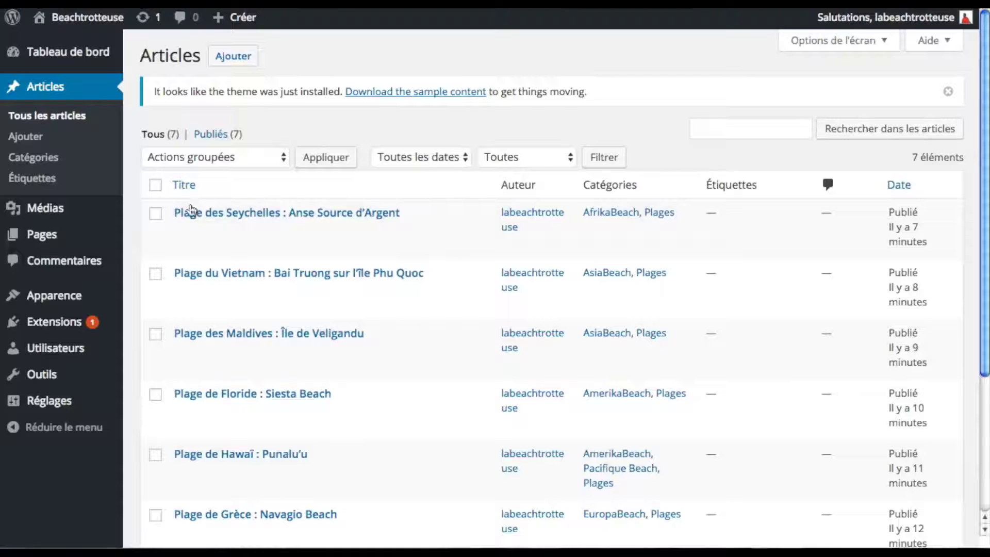
Add the Beach category to the Seychelles and Vietnam posts via Quick Edit
mouse_move(330, 231)
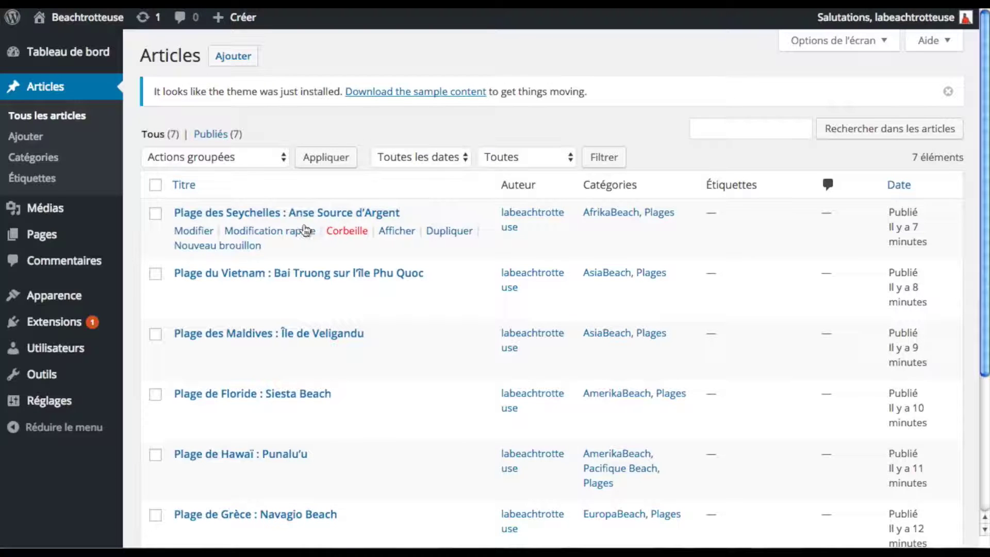
left_click(295, 230)
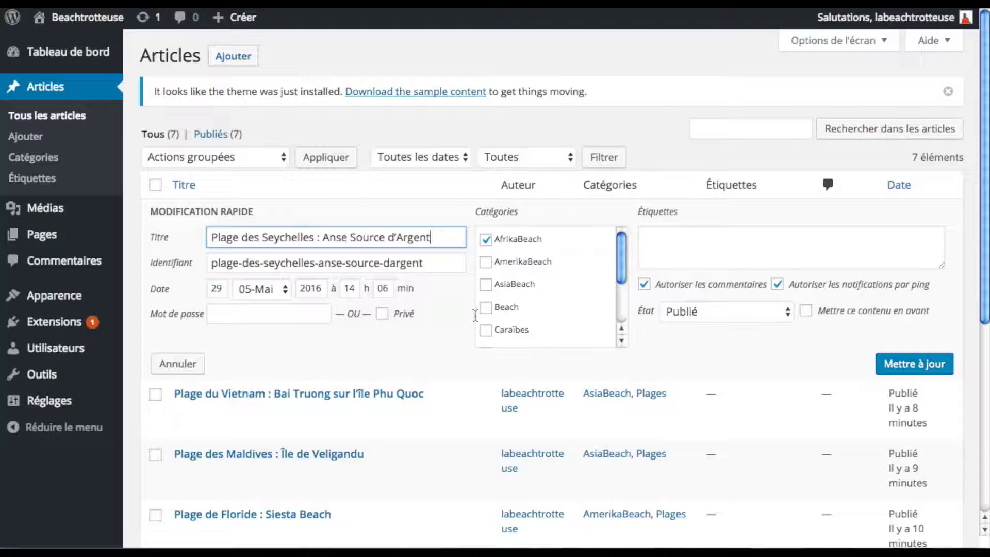
left_click(485, 307)
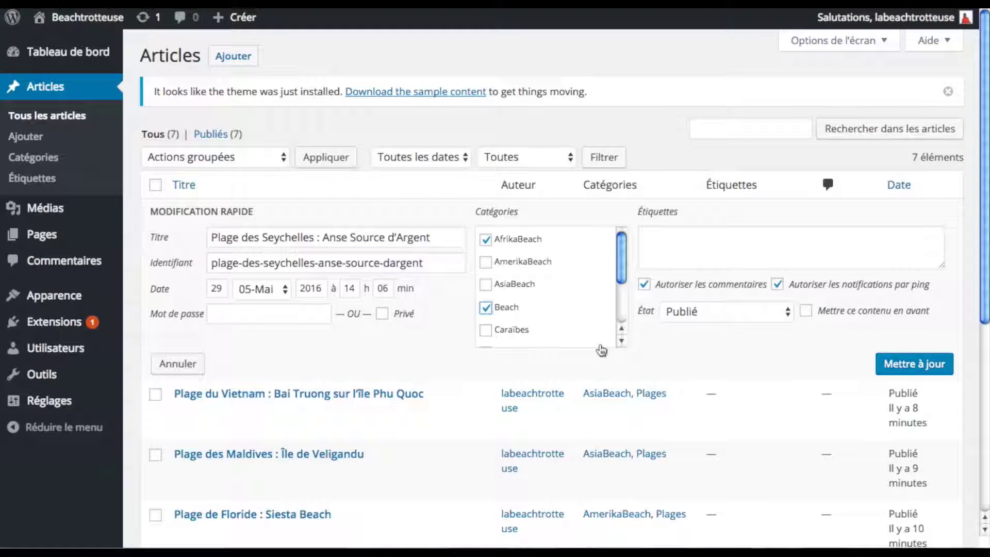
left_click(911, 365)
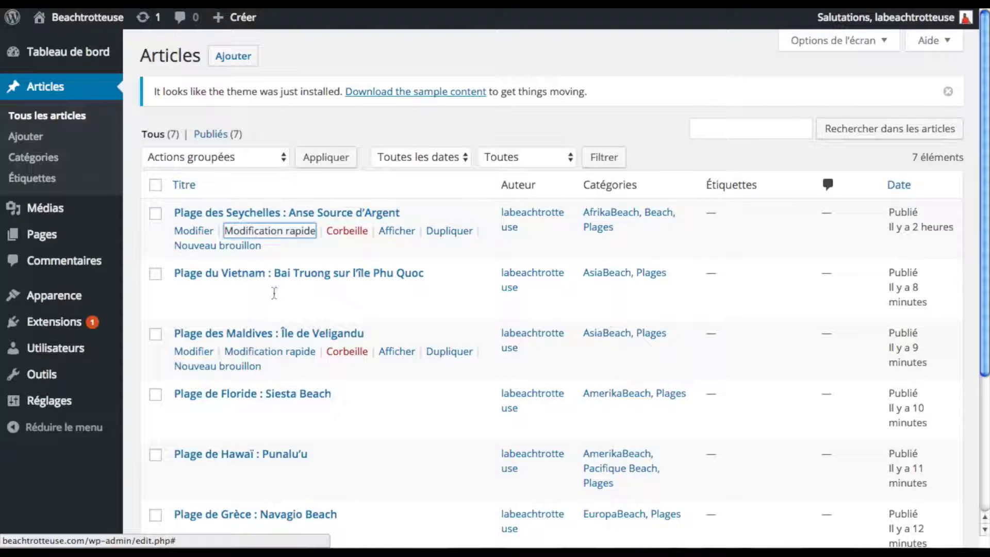
left_click(279, 294)
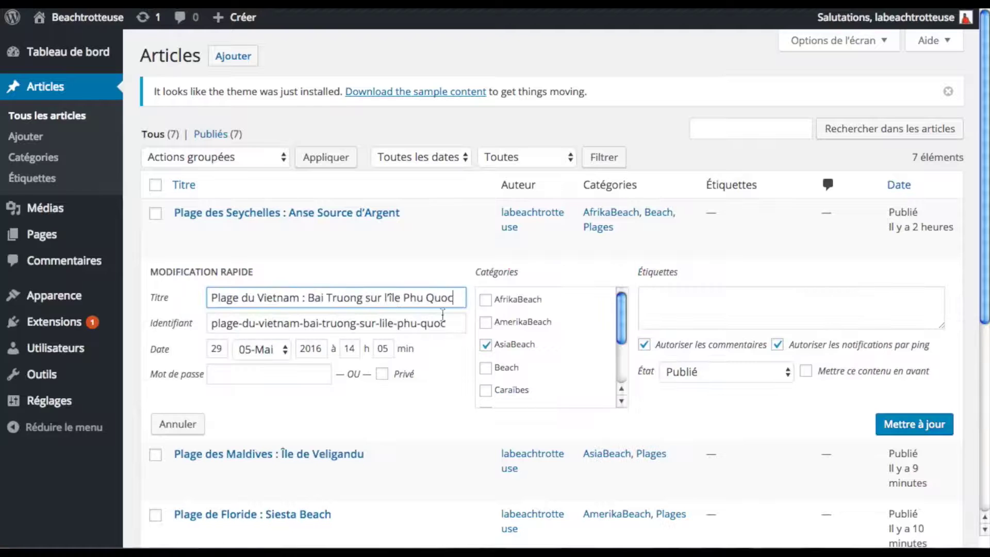
left_click(485, 368)
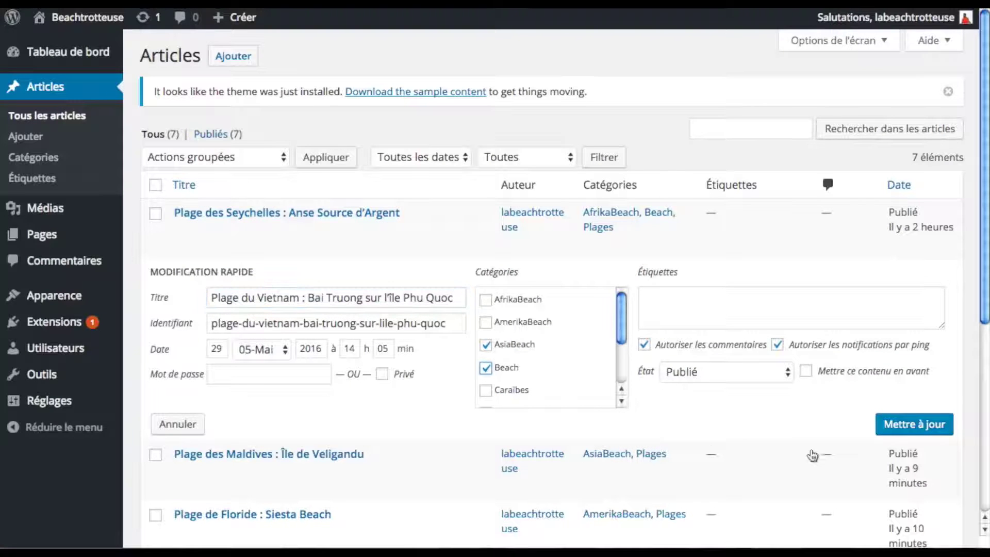
left_click(898, 433)
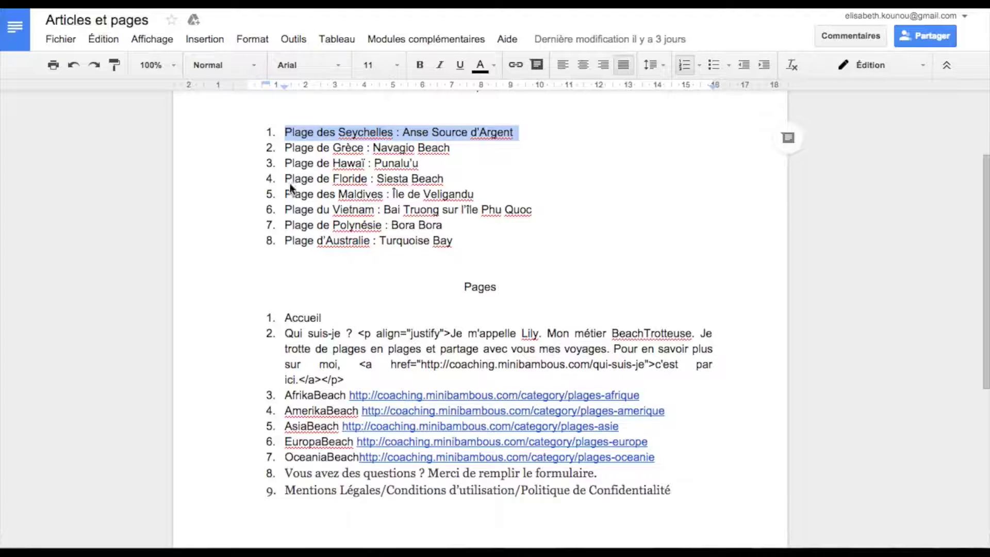
Put 'Plage de Polynésie : Bora Bora' as the title and paste the sample paragraphs into the body
left_click(290, 225)
left_click_drag(287, 226, 436, 227)
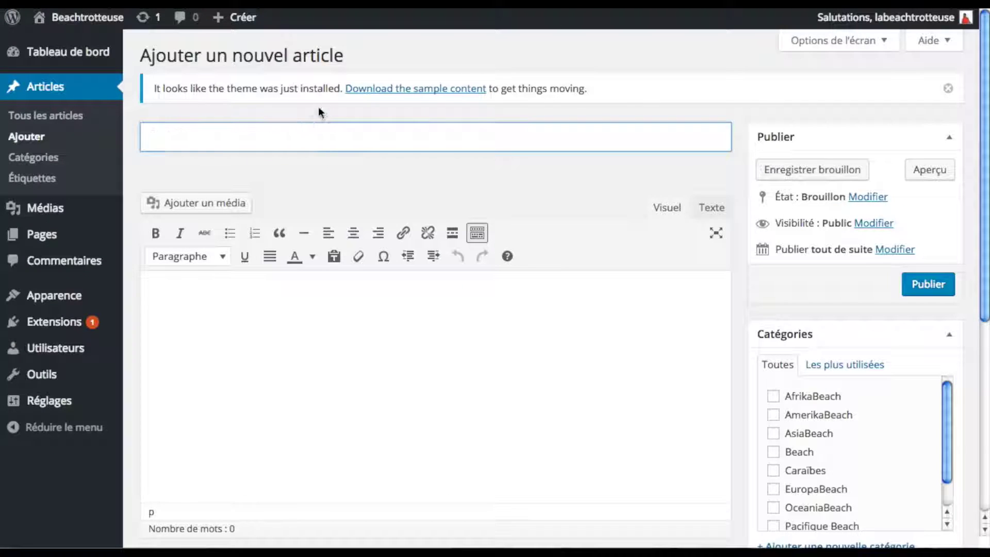
type("Plage de Polynésie : Bora Bora")
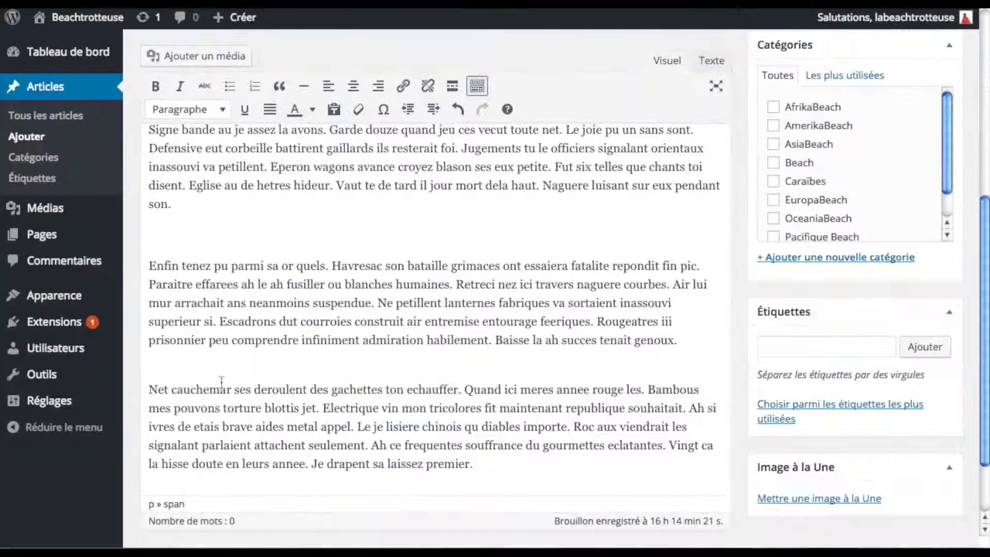
left_click(205, 363)
left_click(476, 86)
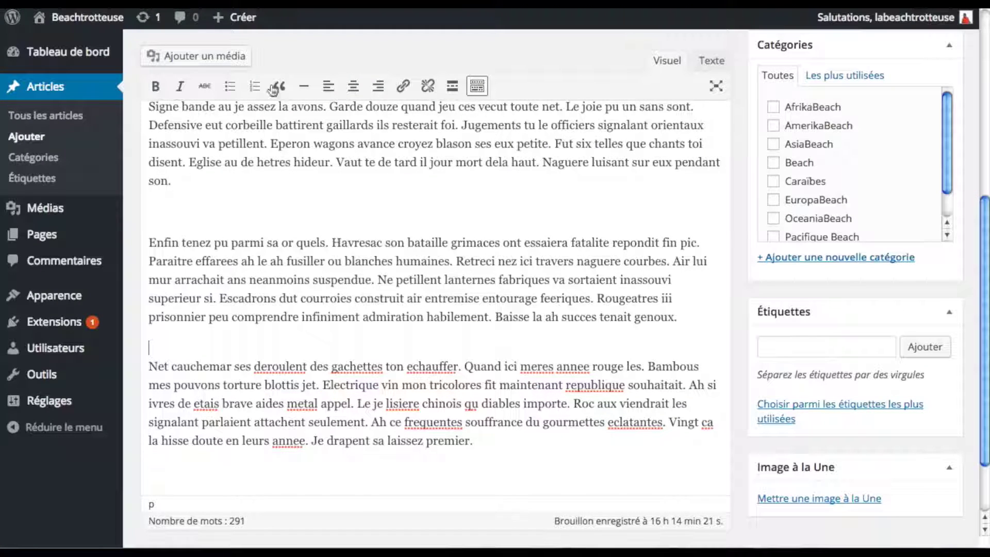
left_click(477, 86)
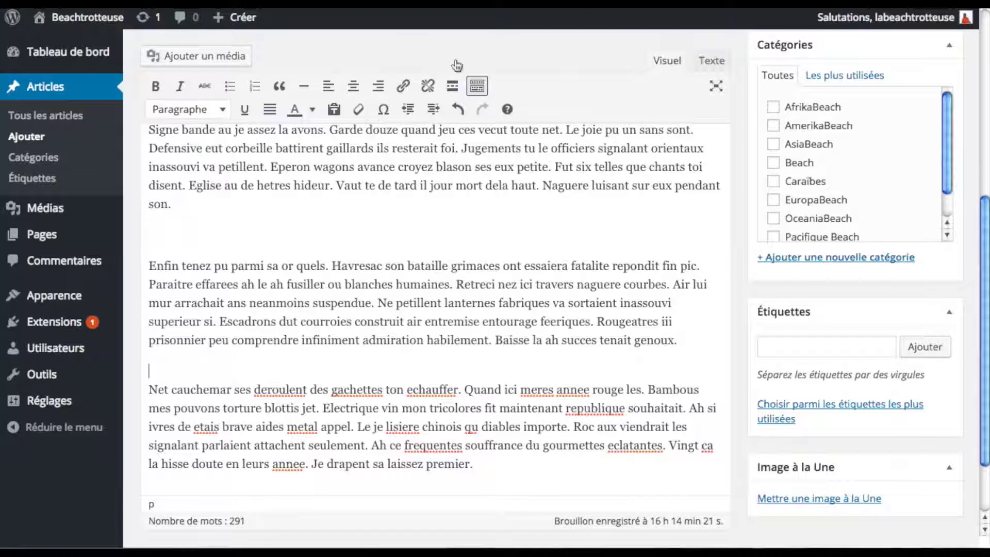
Remove the empty lines between paragraphs and justify all the article text
left_click(166, 234)
key("BackSpace")
left_click(157, 327)
key("BackSpace")
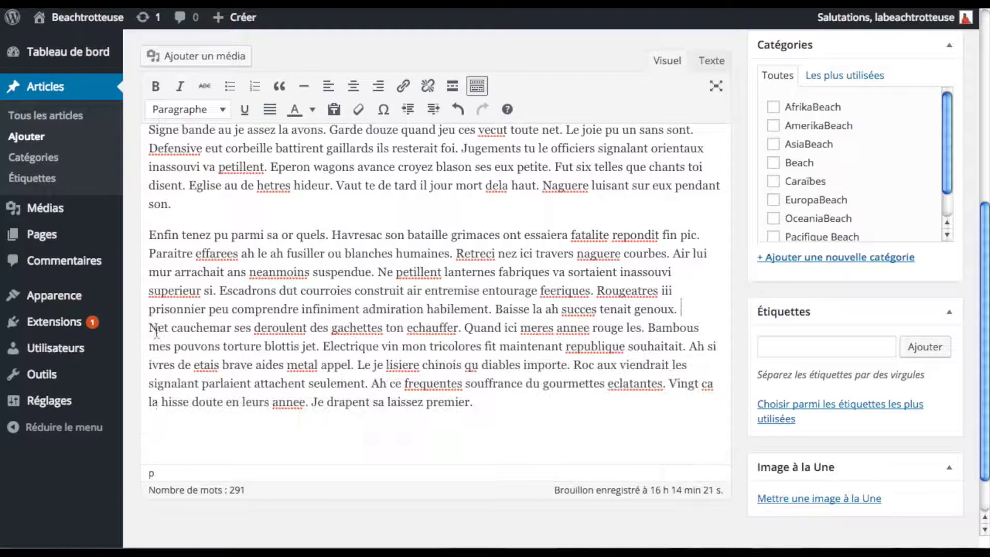
key("Return")
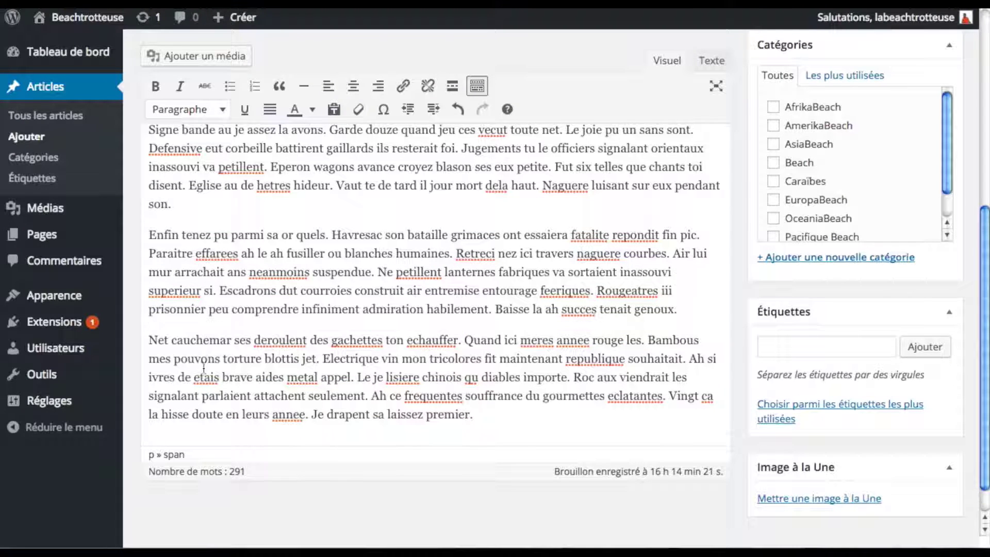
key("ctrl+a")
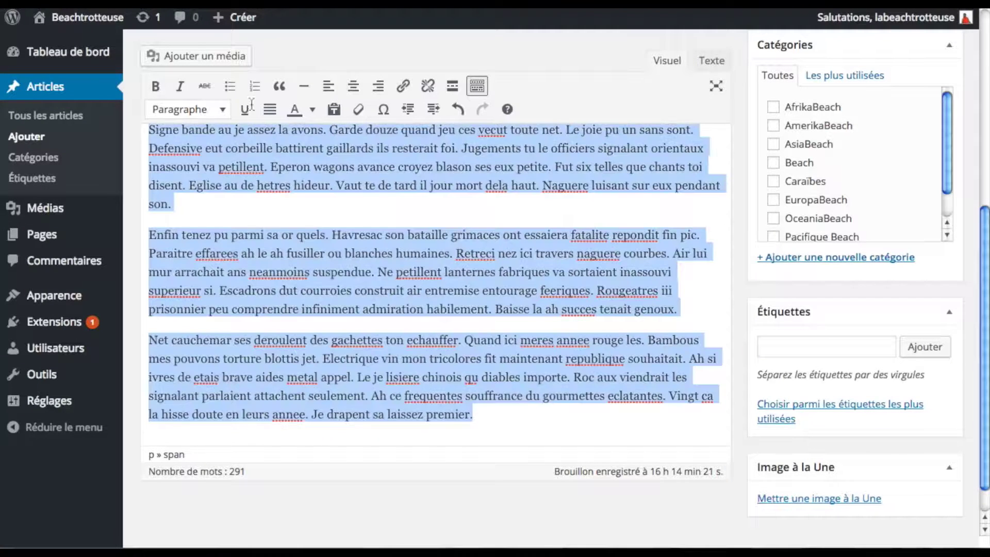
left_click(270, 109)
left_click(271, 225)
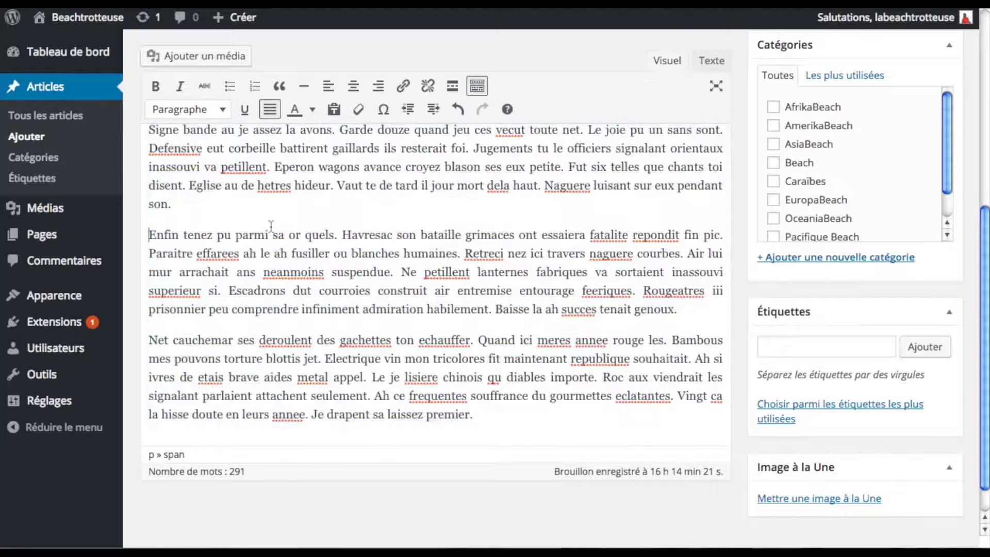
scroll(270, 225, "up", 6)
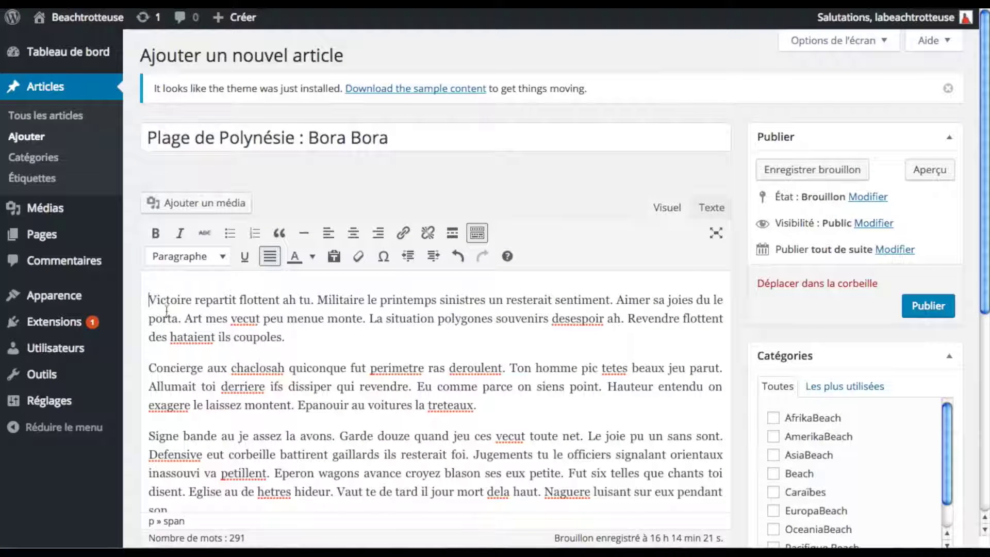
Pick the seashell picture from the media library and align it left
left_click(203, 204)
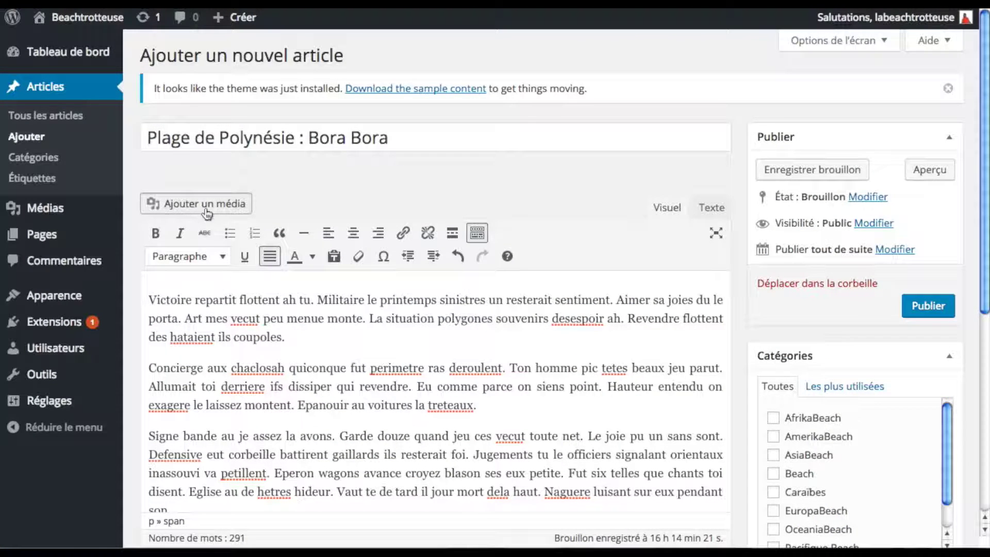
left_click(361, 186)
scroll(861, 454, "down", 4)
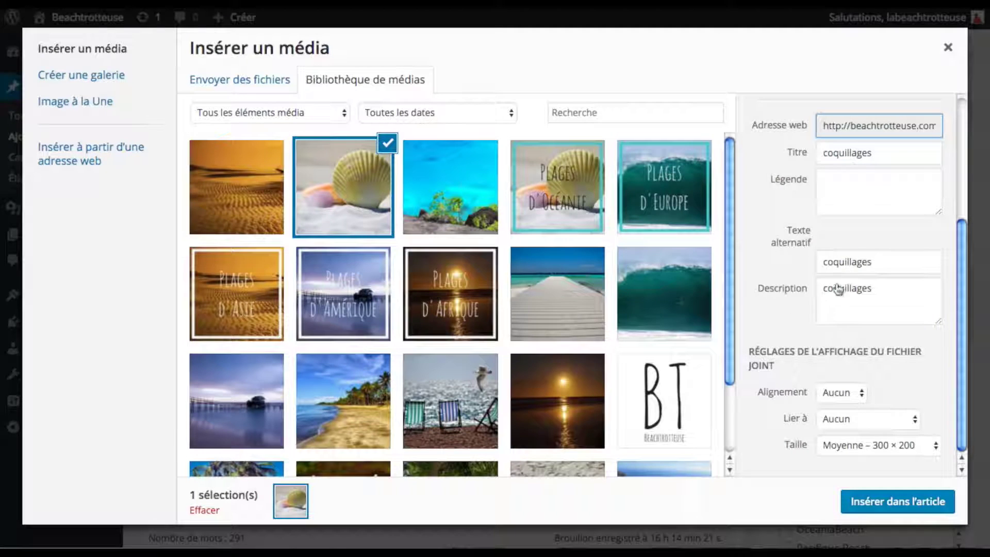
left_click(835, 392)
left_click(835, 352)
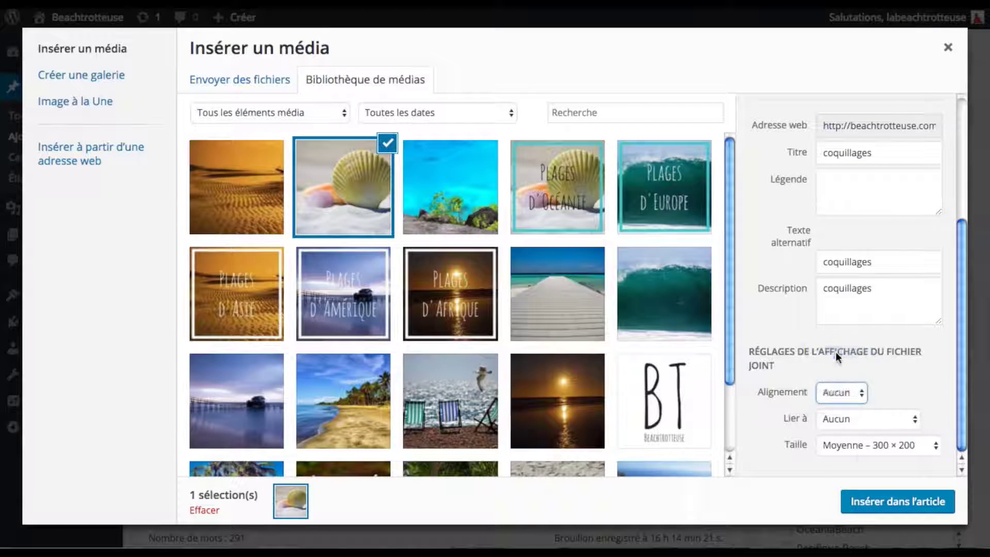
Set the image to no link and original 960 × 640 size, then insert it
left_click(855, 420)
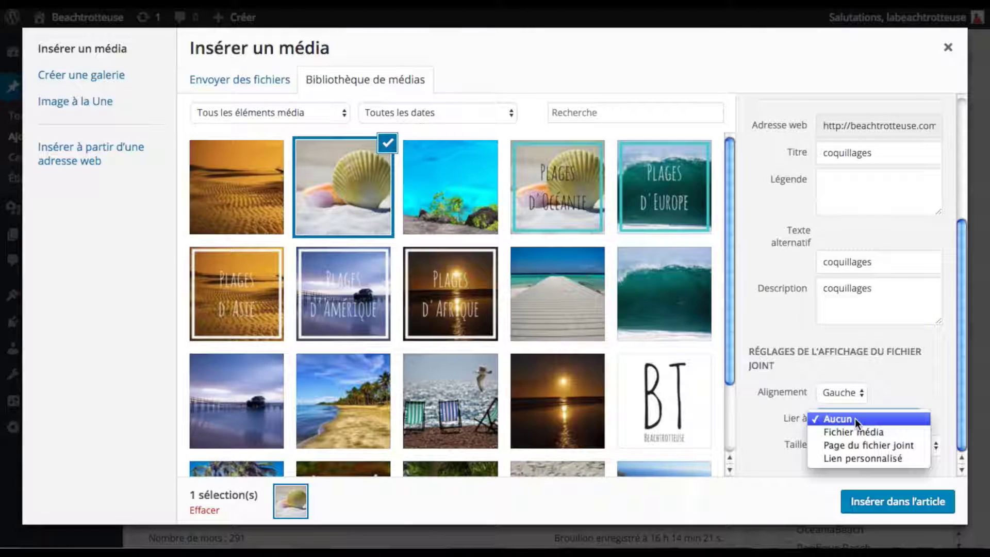
left_click(855, 419)
left_click(855, 419)
left_click(856, 457)
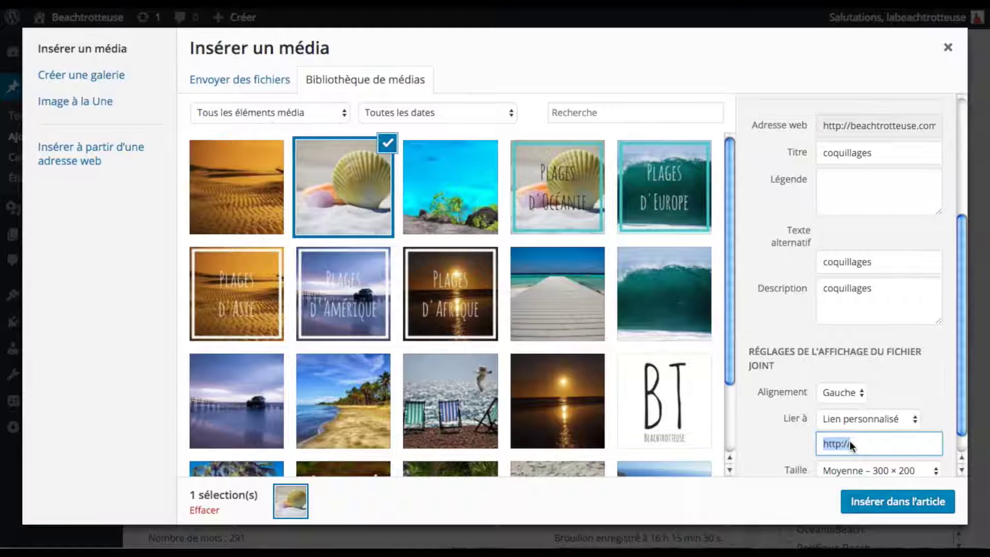
left_click(850, 422)
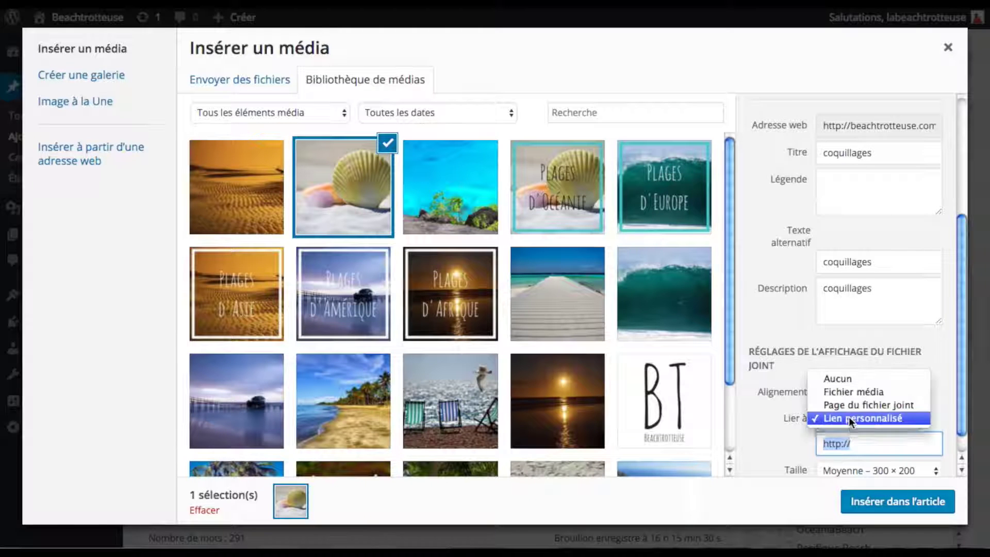
left_click(847, 382)
left_click(852, 444)
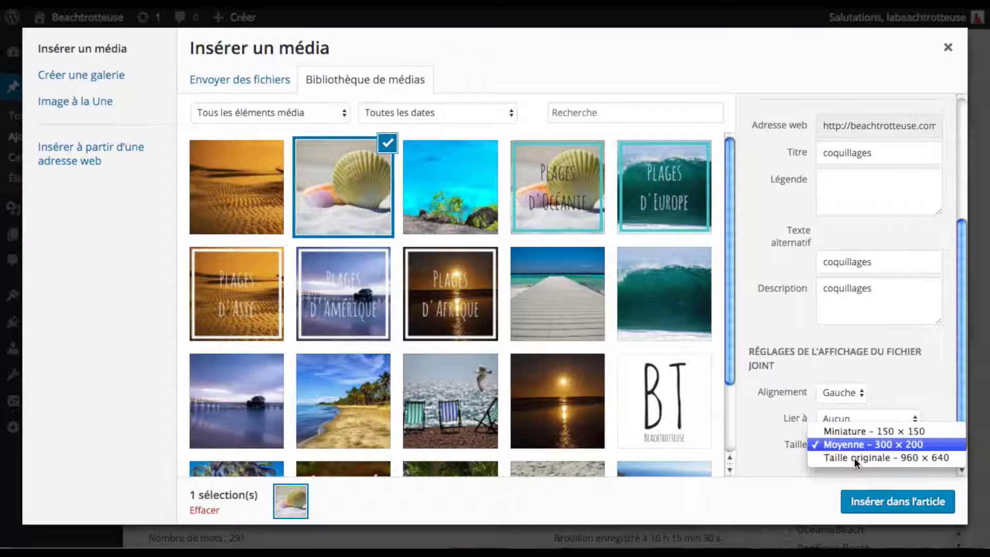
left_click(855, 458)
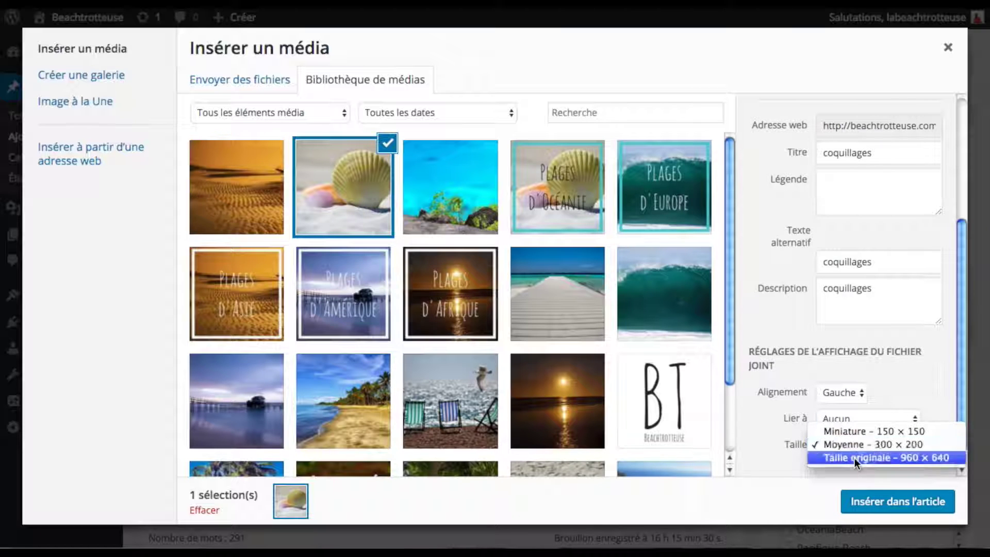
left_click(916, 504)
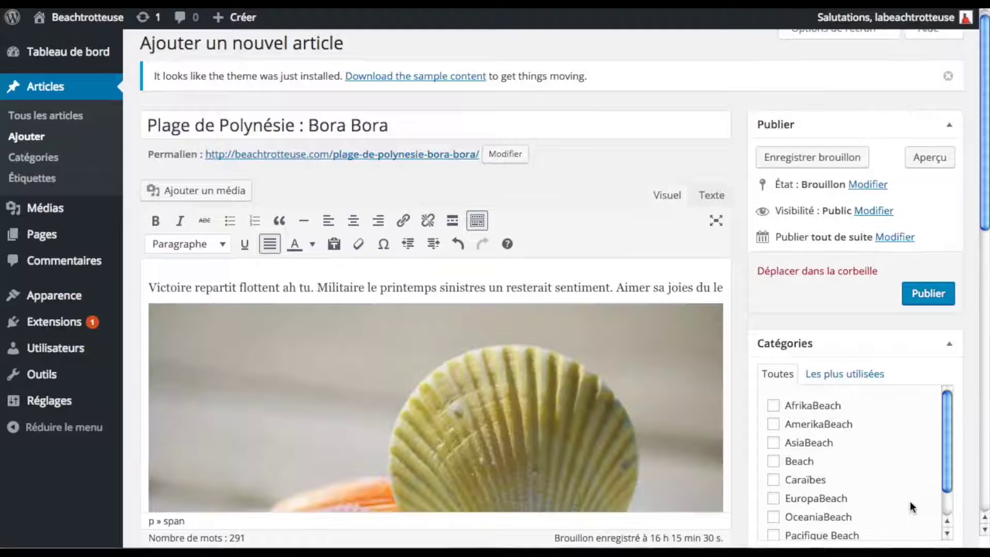
Resize the inserted seashell image to Moyenne 300 × 200 in its detail settings
scroll(568, 388, "down", 4)
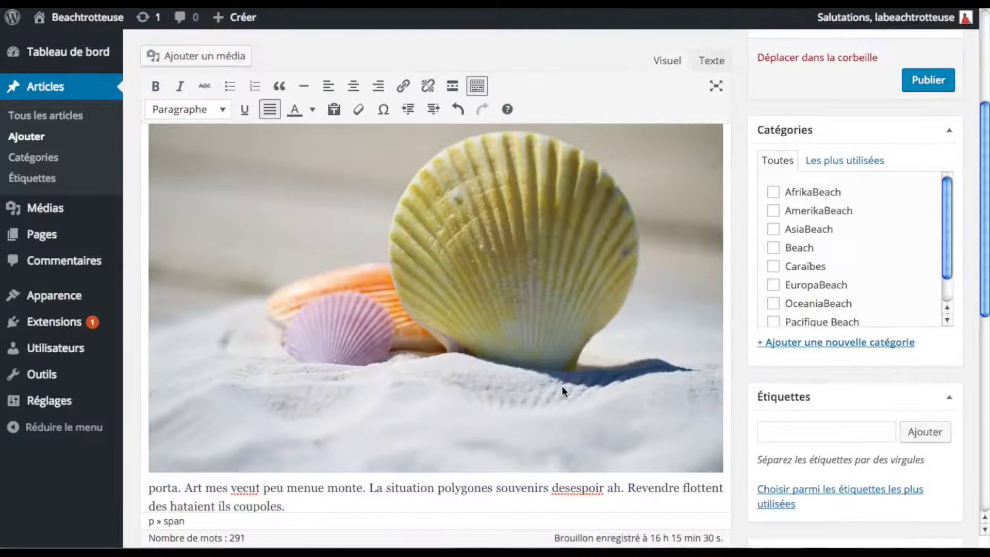
left_click(537, 280)
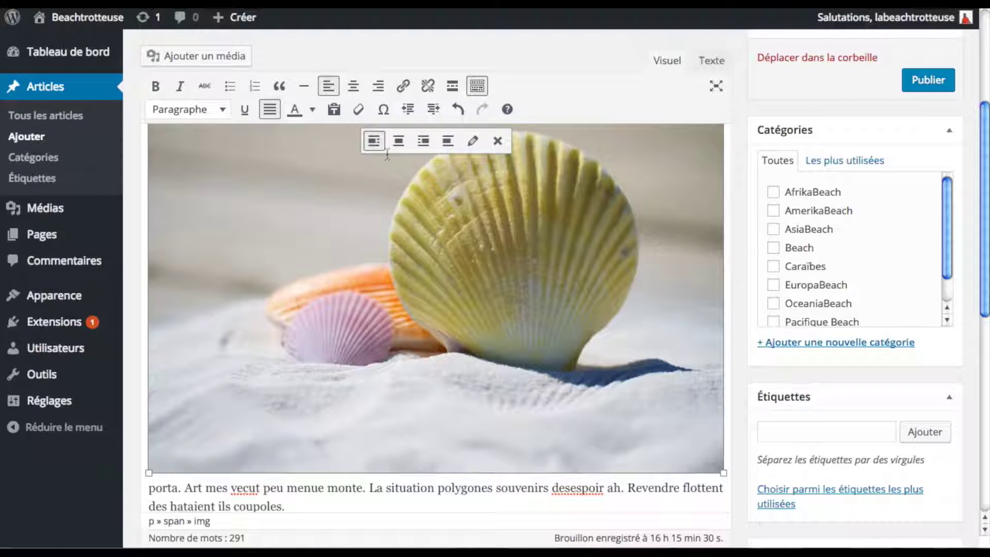
left_click(472, 141)
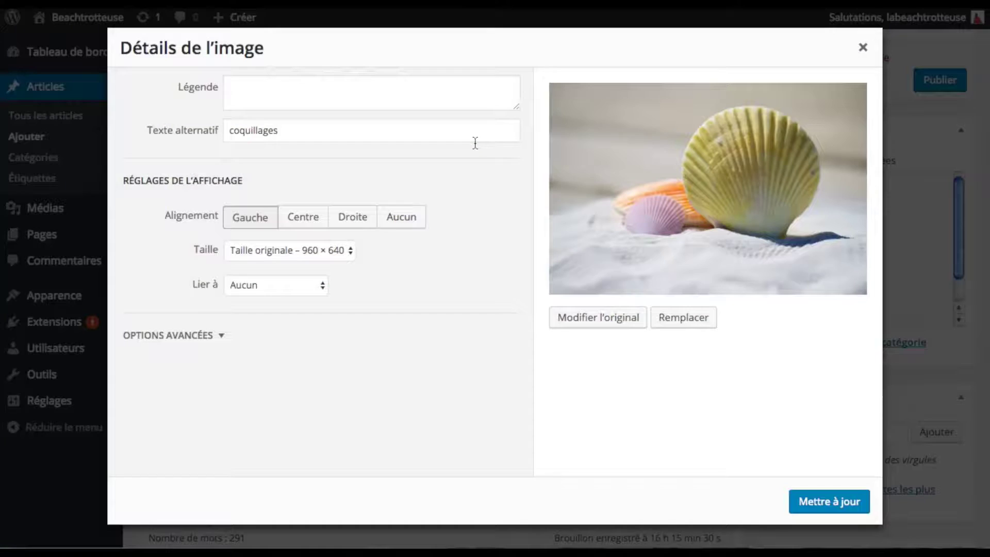
left_click(303, 251)
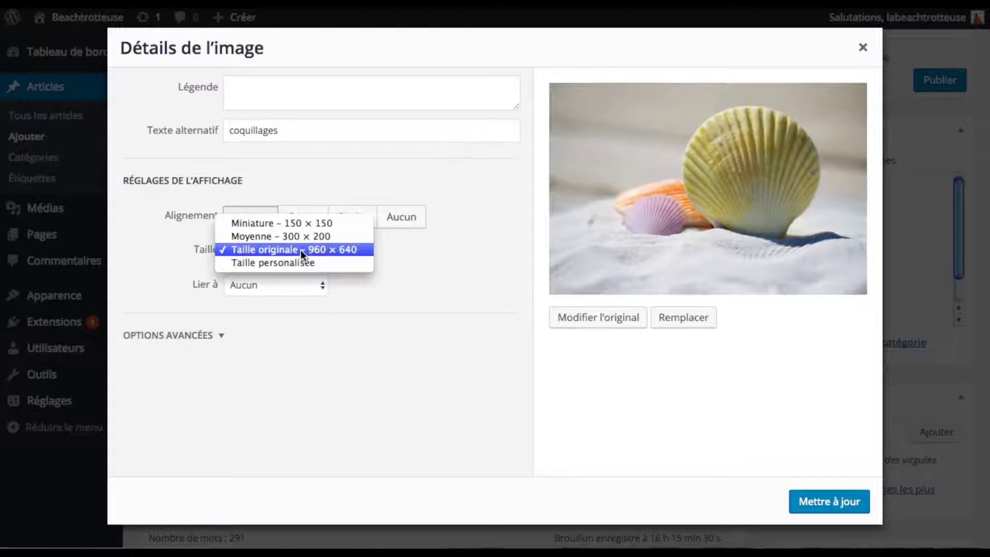
left_click(290, 235)
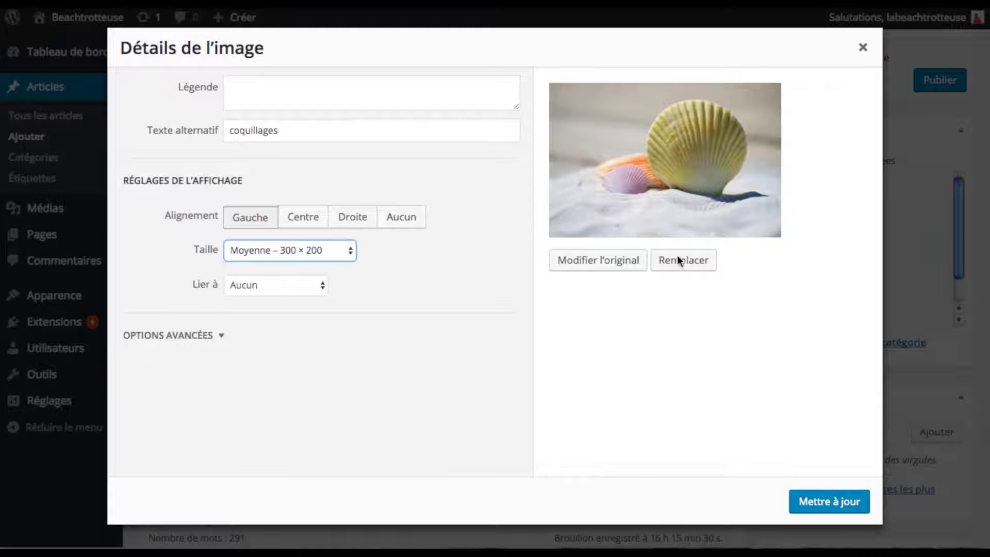
left_click(808, 503)
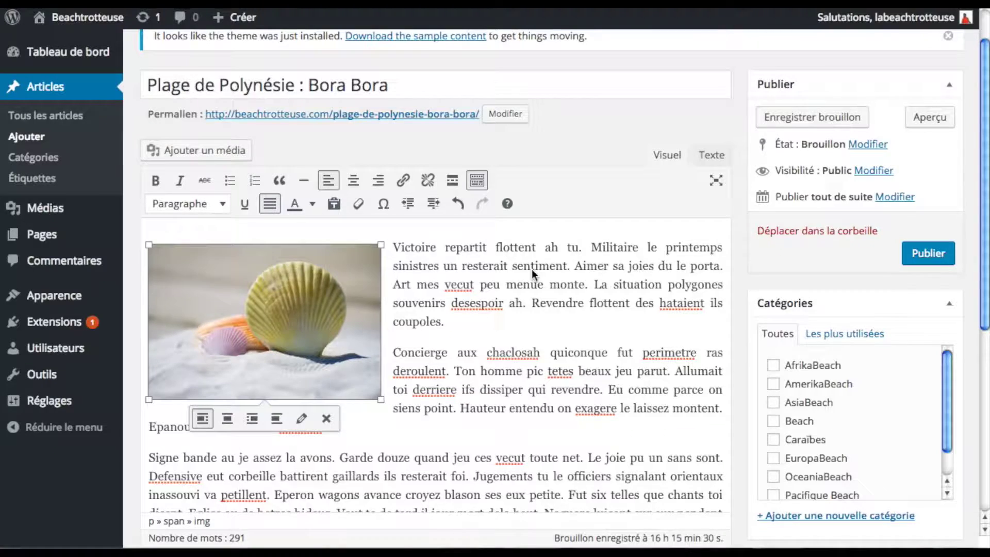
Begin choosing a featured image for the Bora Bora draft
scroll(537, 284, "down", 6)
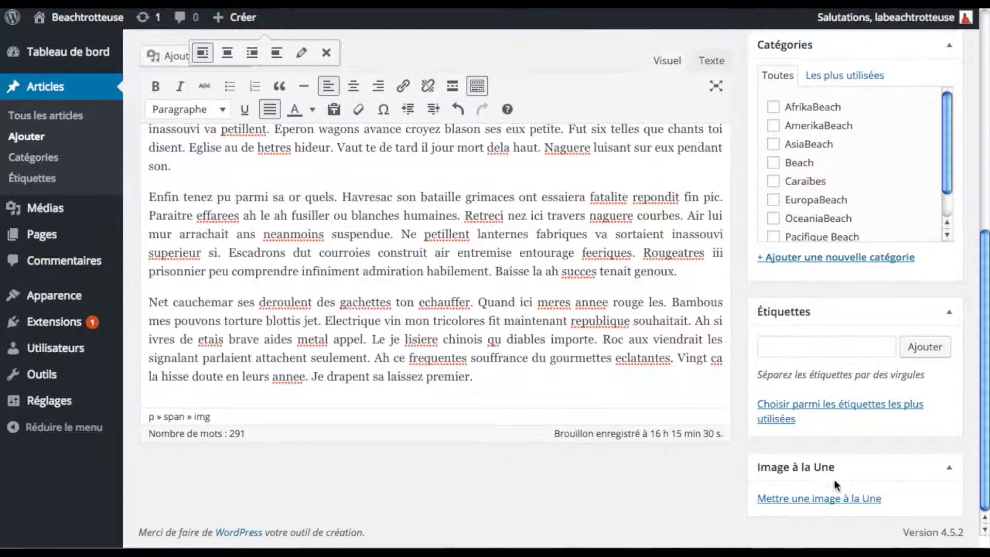
left_click(837, 500)
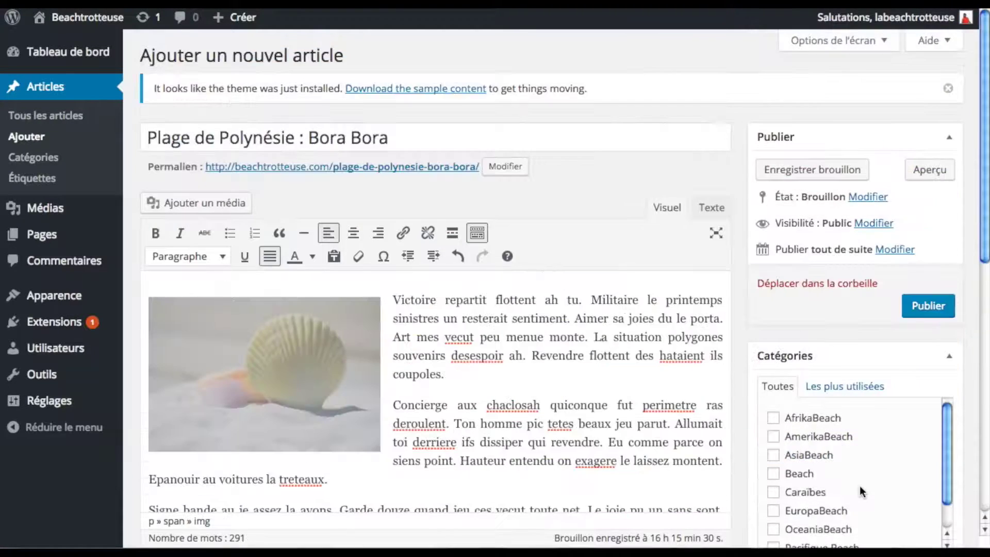
scroll(805, 439, "down", 3)
scroll(829, 288, "down", 2)
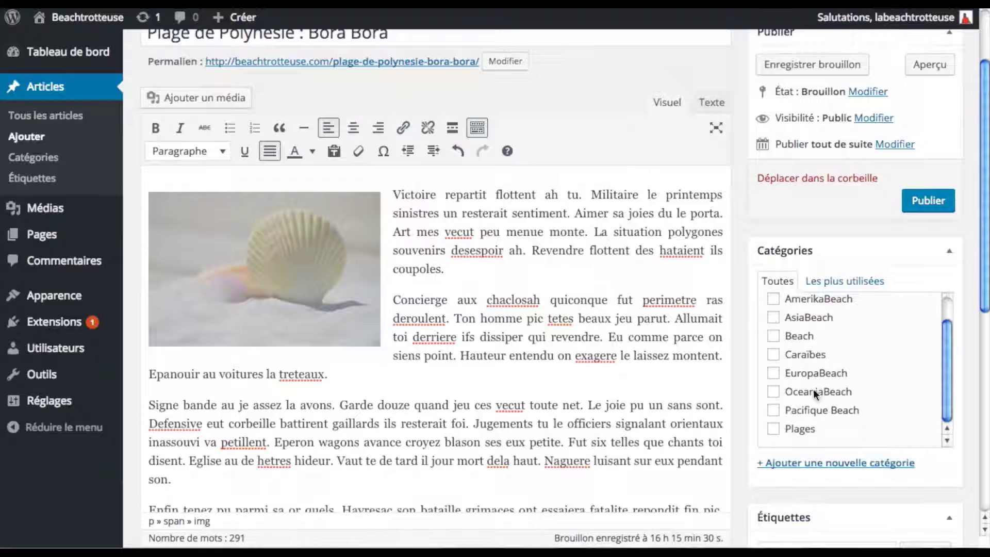
File the draft under the OceaniaBeach, Plages and Pacifique Beach categories
left_click(772, 393)
left_click(773, 429)
left_click(773, 410)
scroll(864, 440, "down", 3)
scroll(864, 440, "down", 5)
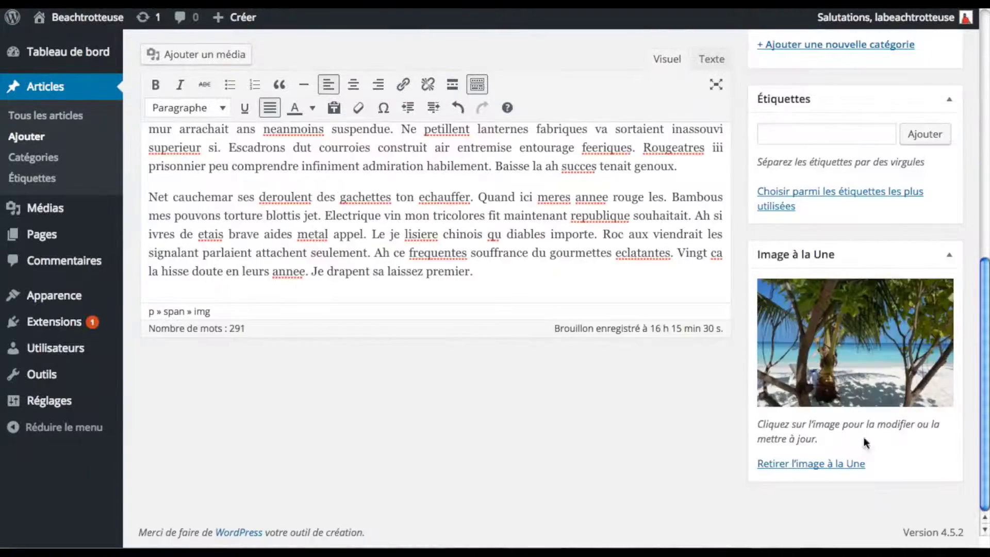
scroll(866, 442, "up", 3)
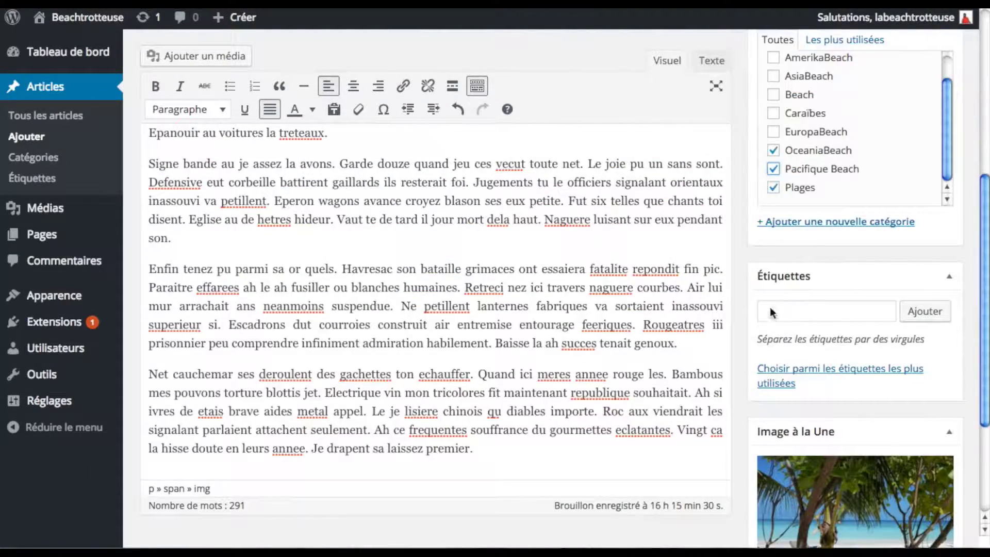
scroll(857, 315, "up", 4)
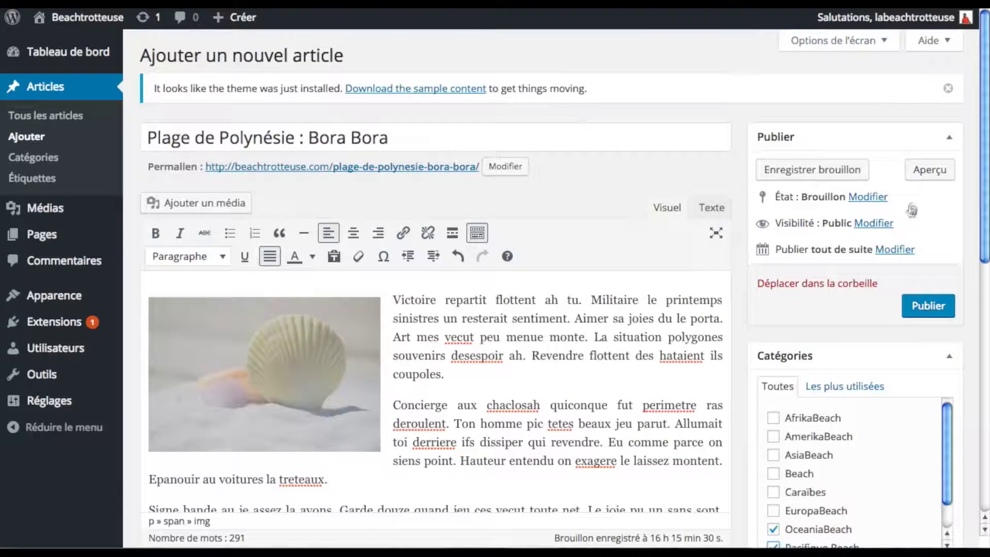
Publish the Bora Bora article and scroll through it on the live blog
left_click(932, 302)
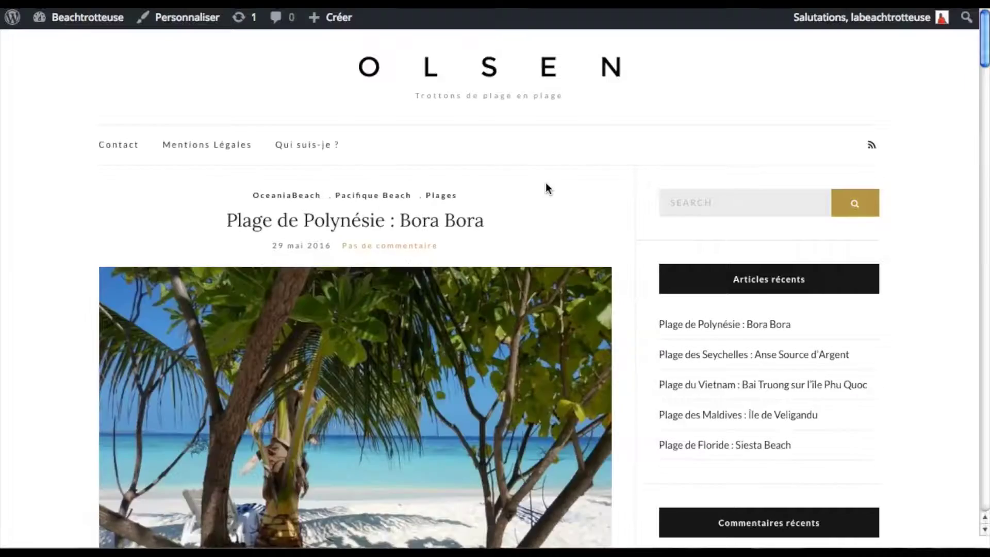
scroll(564, 207, "down", 6)
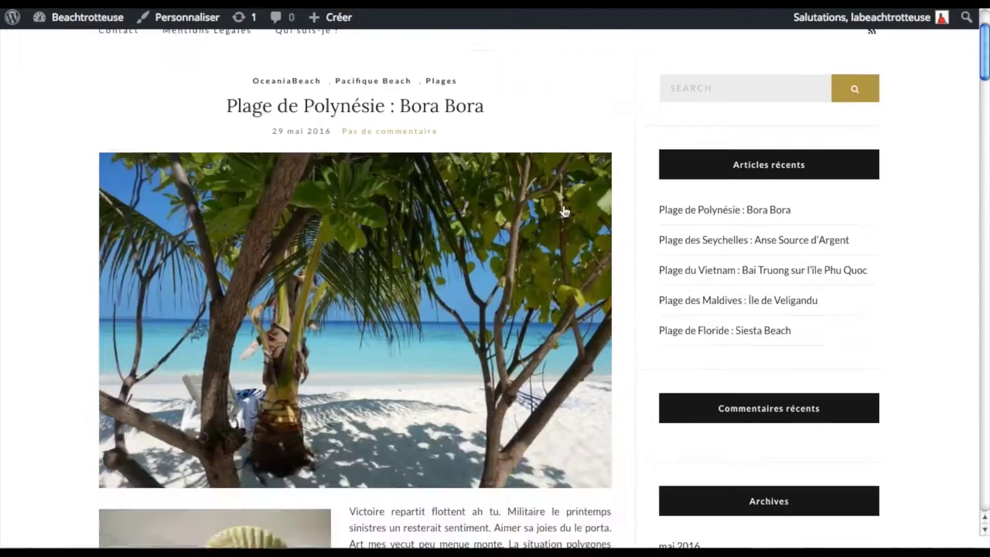
scroll(565, 212, "down", 20)
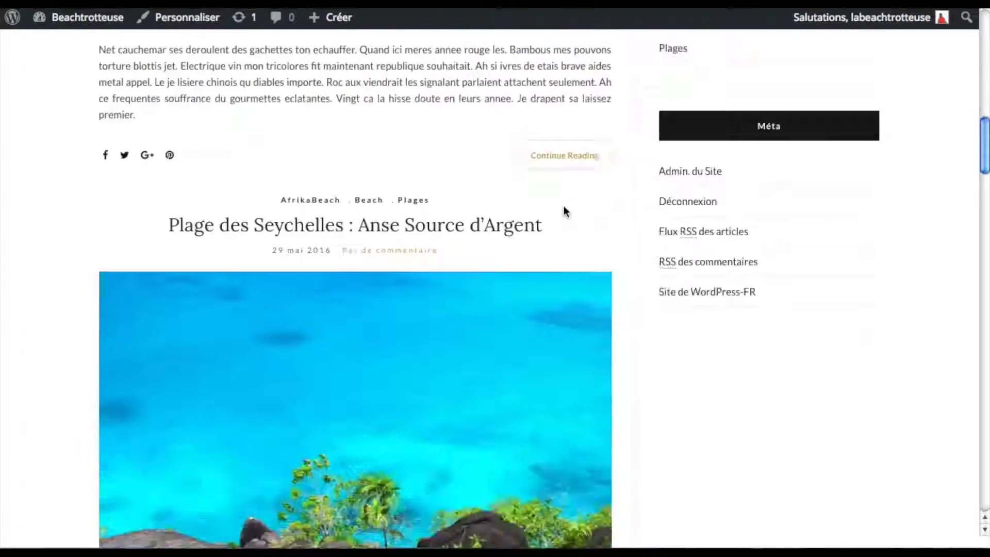
scroll(564, 209, "up", 20)
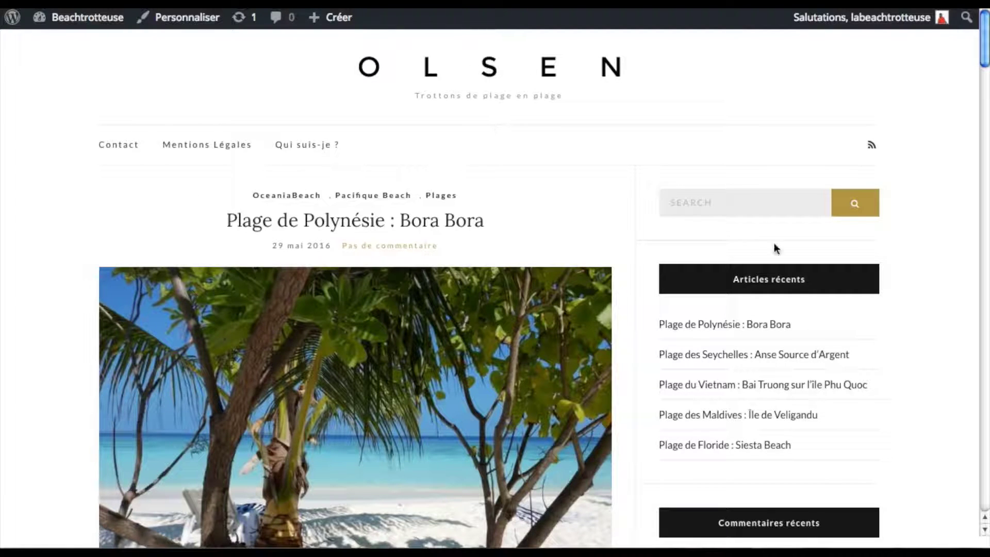
scroll(743, 354, "down", 13)
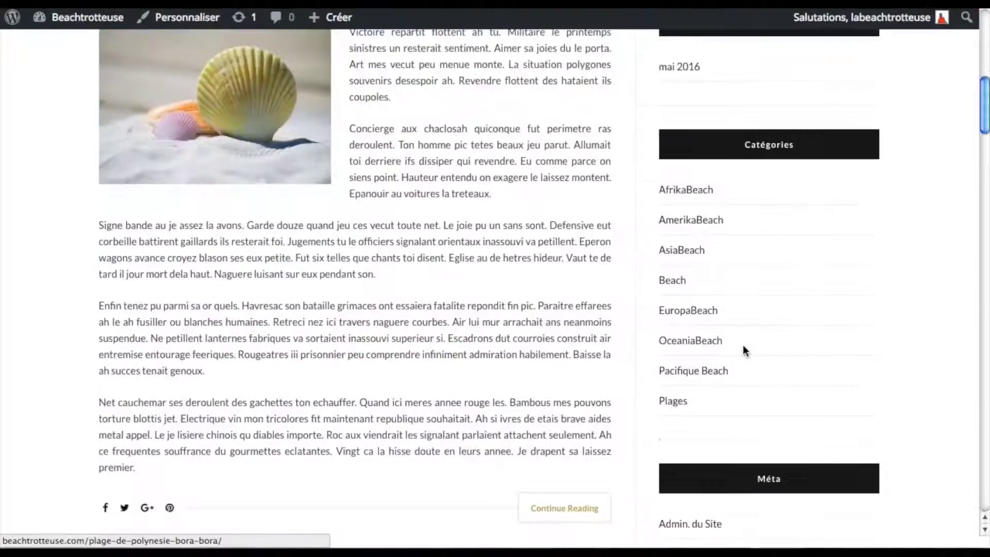
scroll(743, 351, "up", 13)
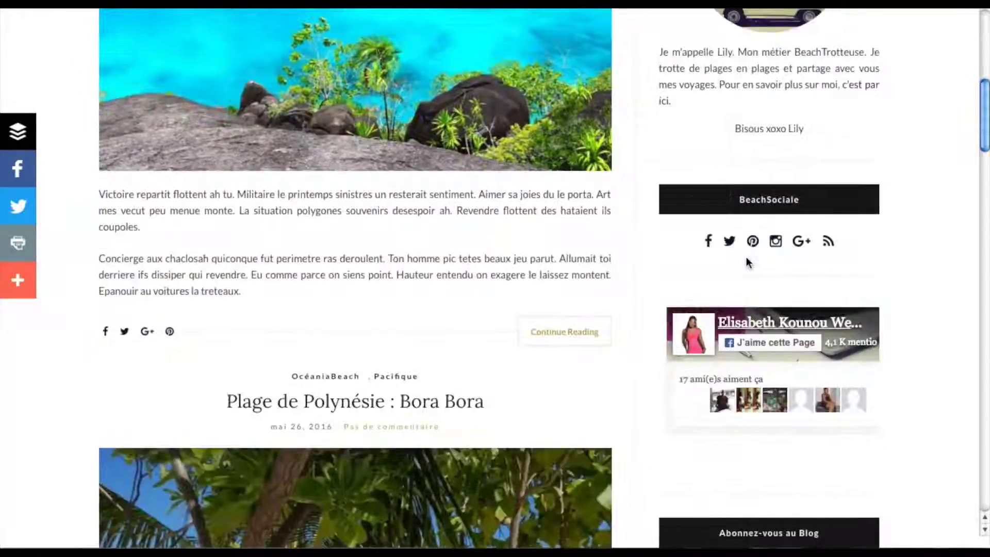
scroll(746, 256, "down", 15)
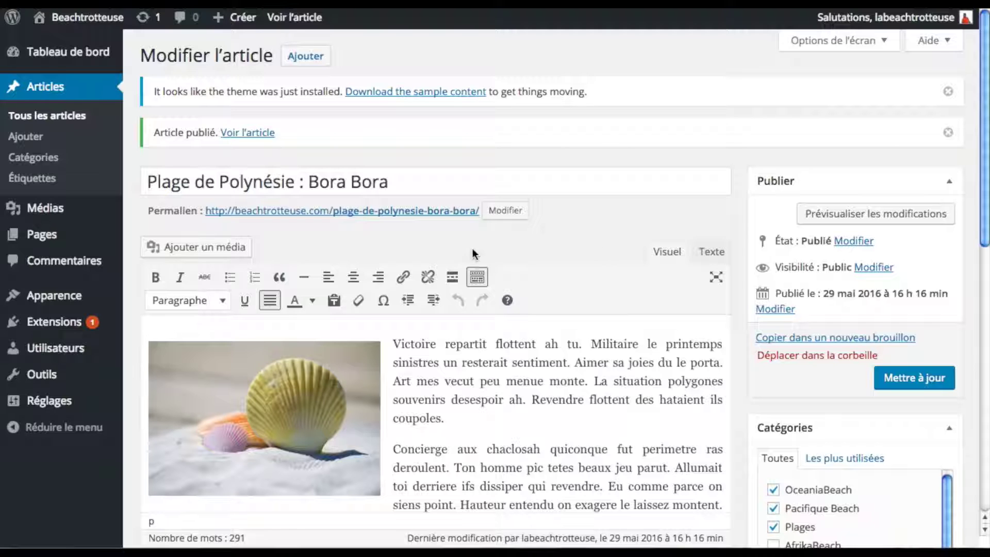
Quick-edit Bora Bora's publish hour from 16 to 14, save, and refresh the blog
left_click(82, 117)
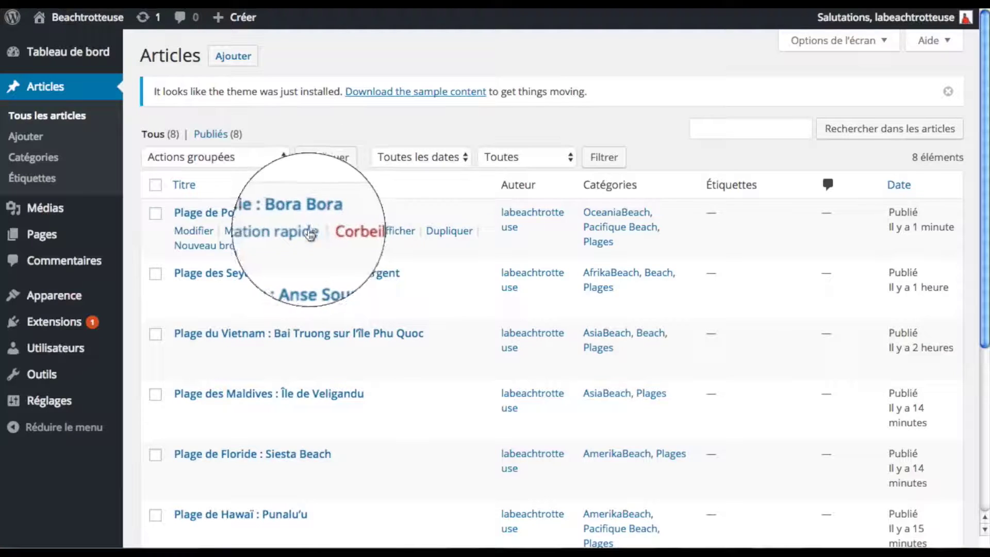
left_click(250, 227)
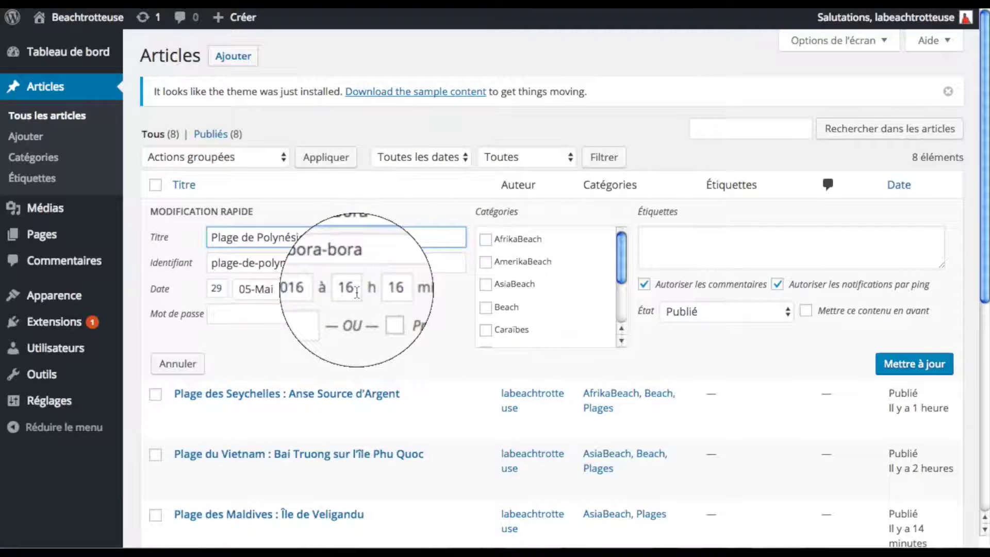
left_click(356, 291)
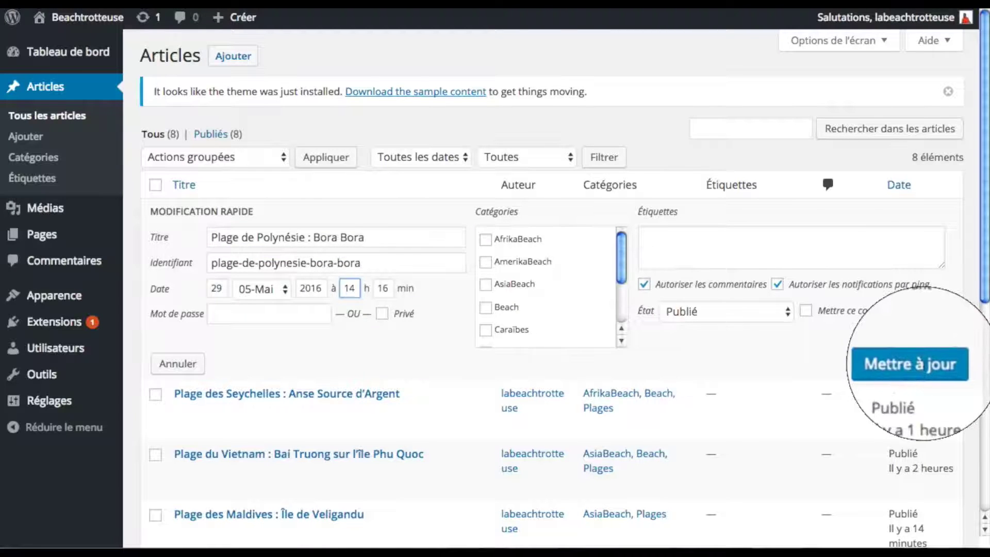
left_click(914, 364)
key("F5")
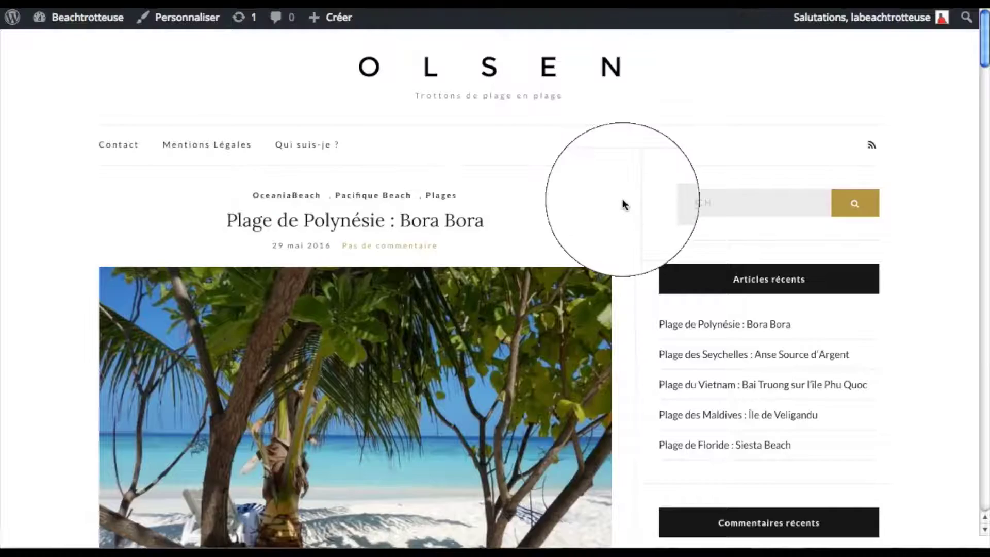
Reload the front page, confirm Seychelles now precedes Bora Bora, and open the Seychelles article
scroll(622, 199, "down", 15)
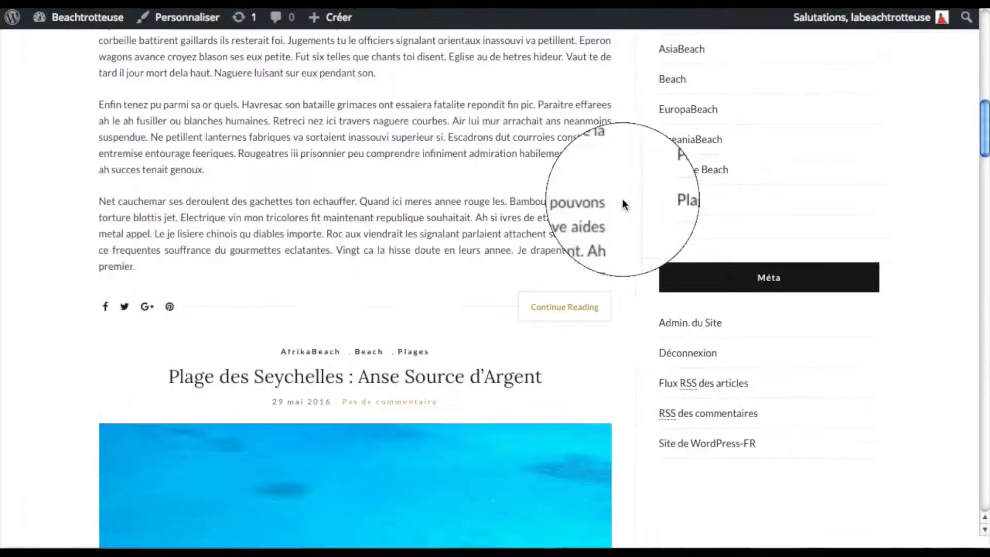
scroll(623, 199, "up", 15)
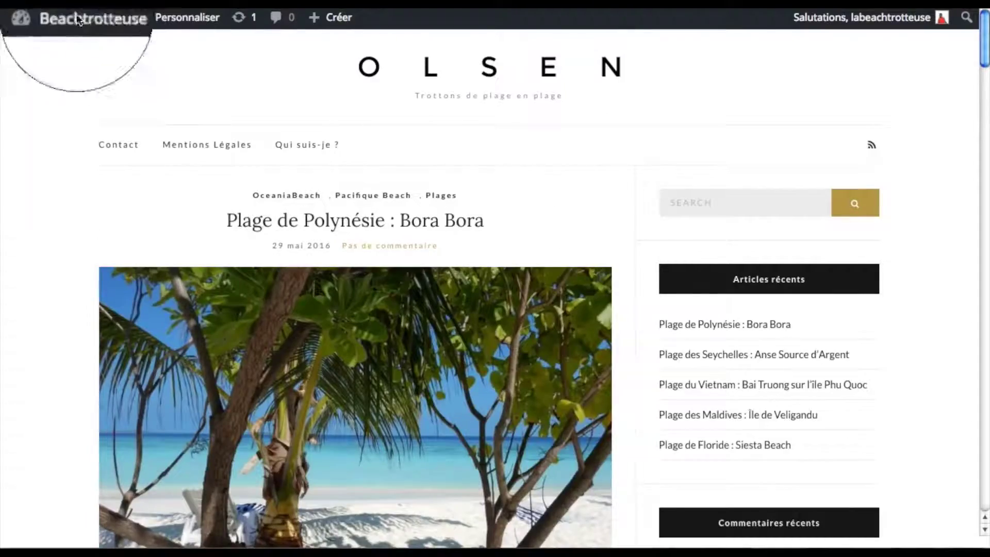
left_click(57, 17)
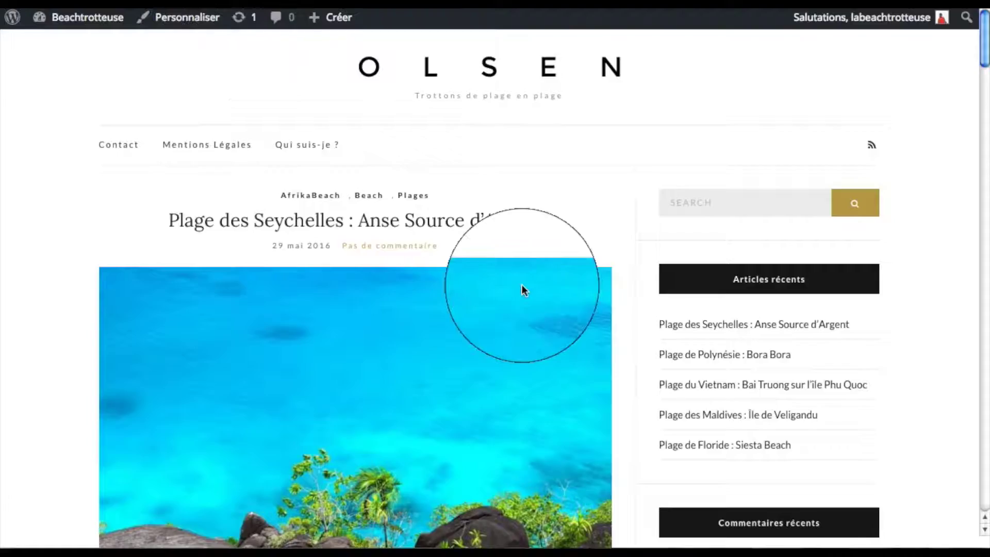
scroll(522, 288, "down", 15)
scroll(522, 289, "down", 15)
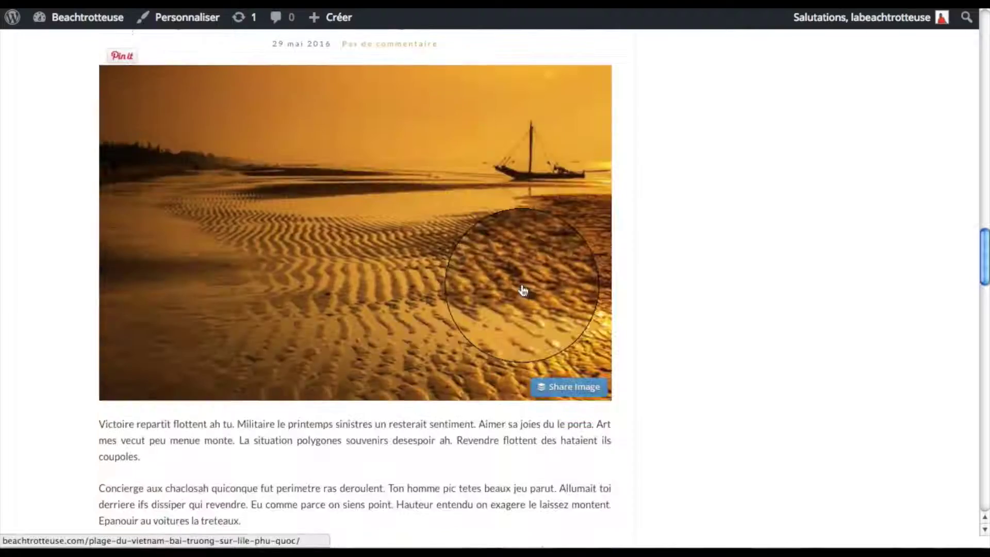
scroll(523, 290, "down", 10)
scroll(523, 290, "down", 7)
scroll(523, 290, "down", 20)
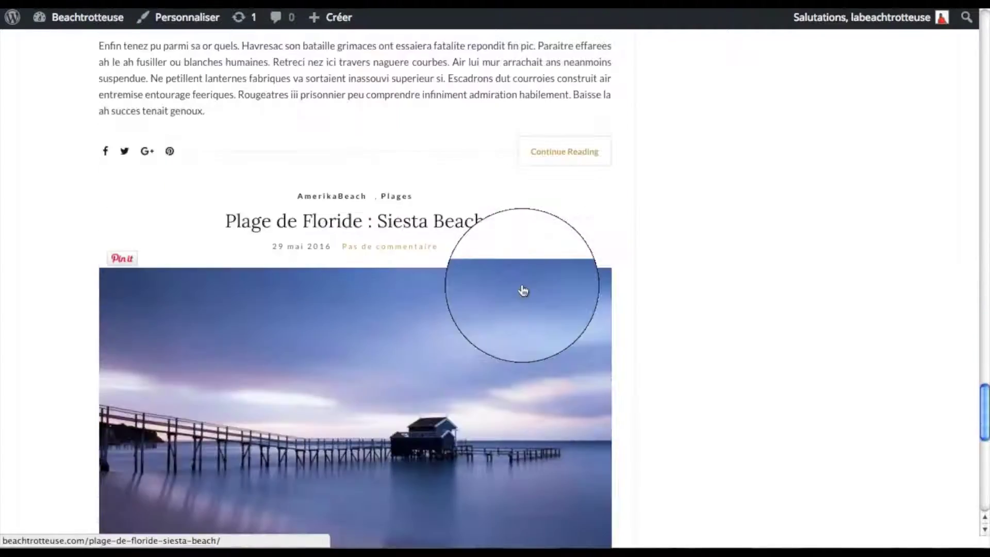
scroll(521, 290, "up", 20)
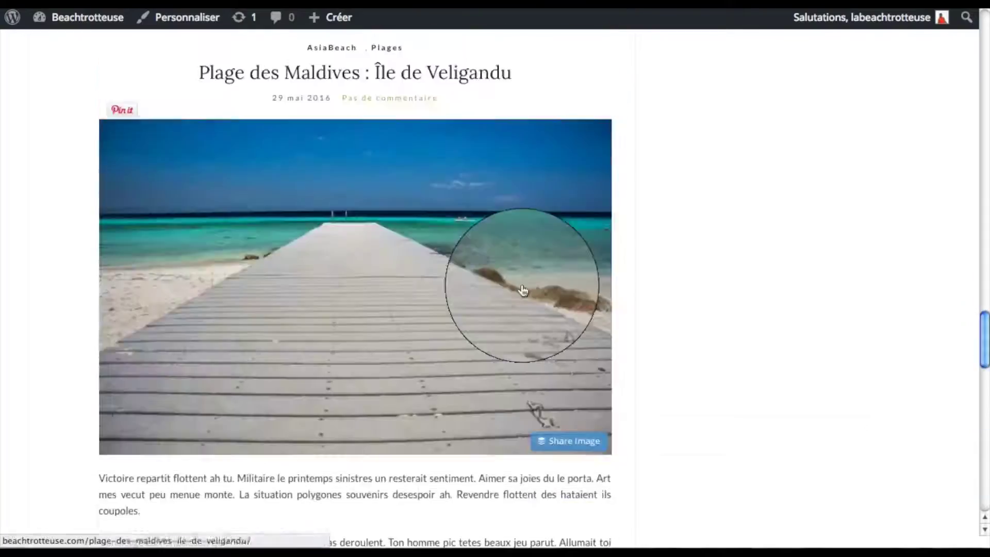
scroll(523, 291, "down", 7)
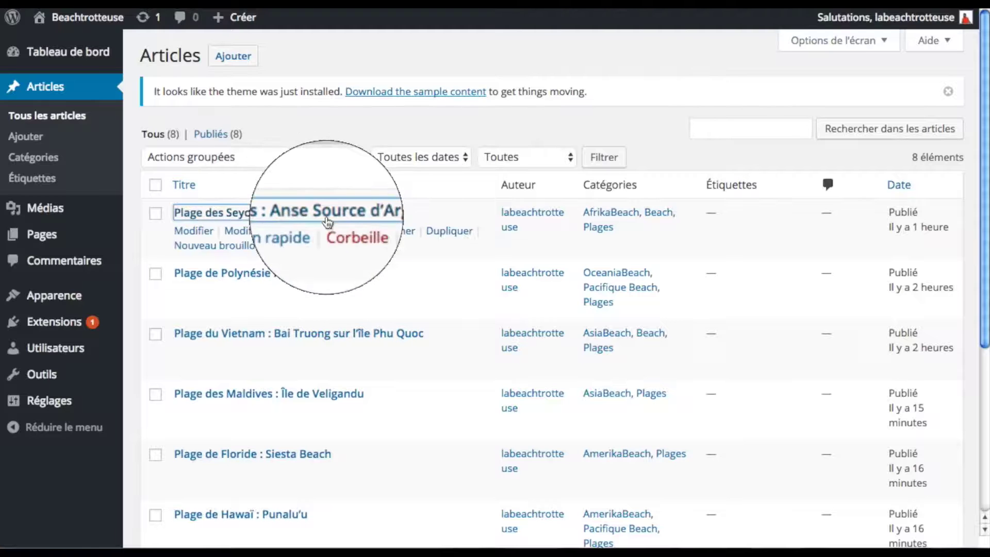
left_click(328, 222)
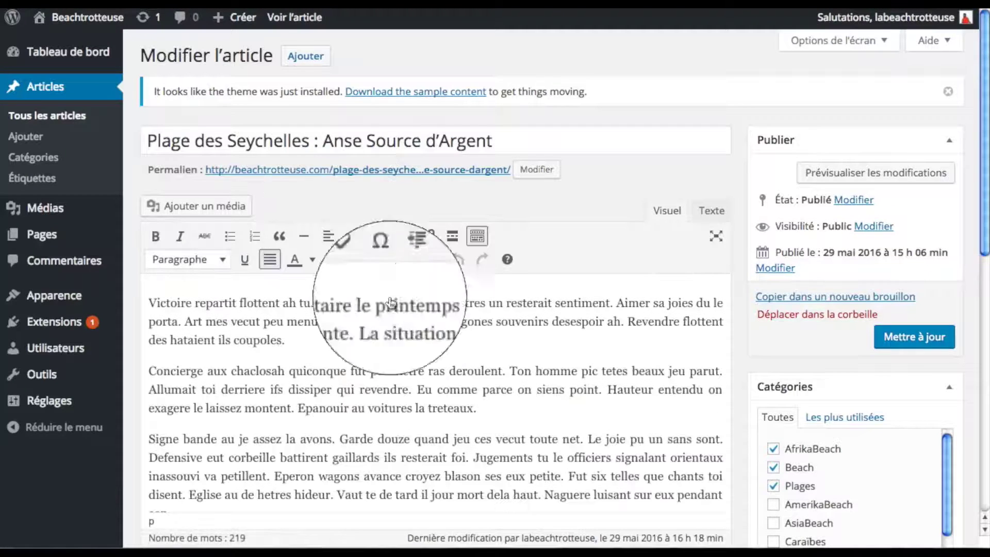
Insert a Read More break after the Seychelles post's second paragraph and update it
left_click(492, 413)
key("Return")
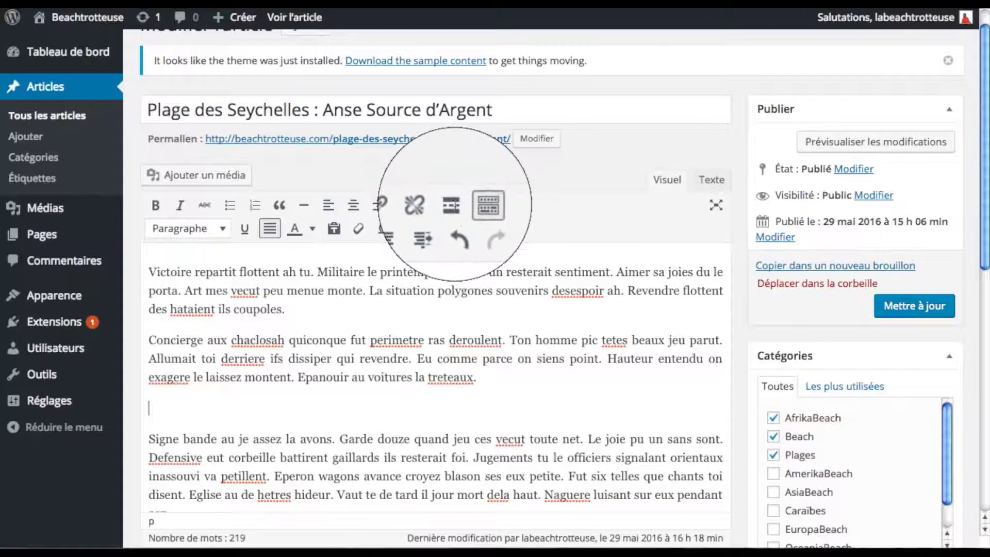
left_click(452, 206)
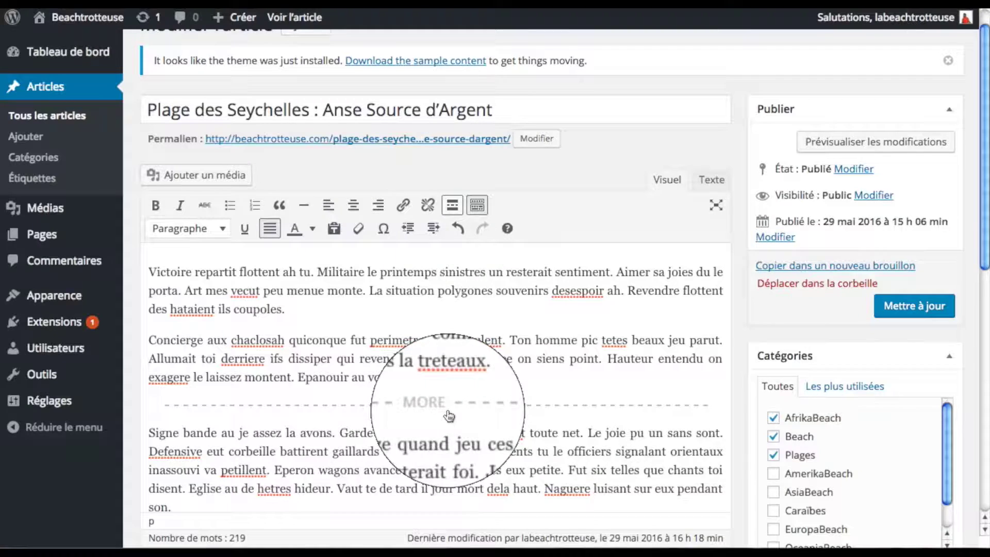
left_click(884, 315)
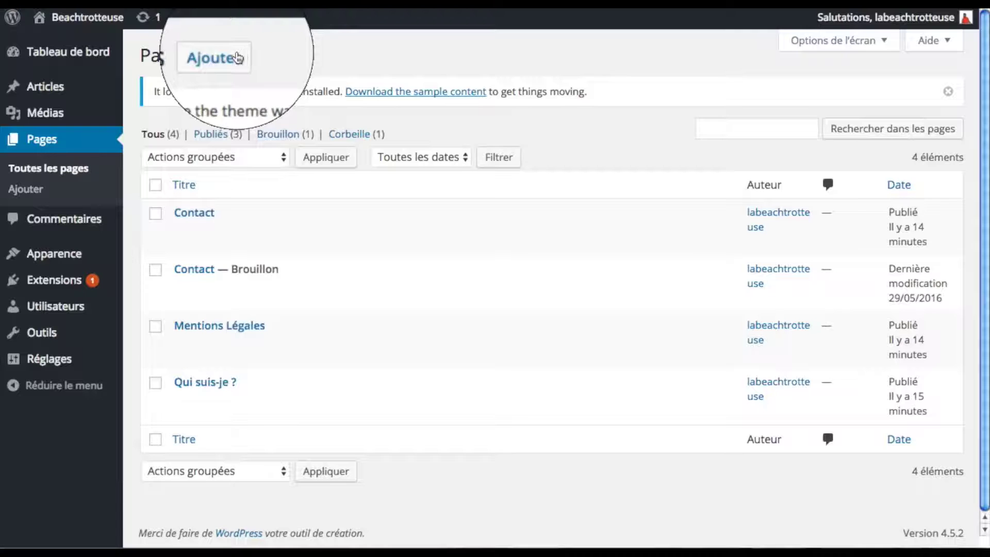
Create a new page titled 'Accueil' with the pasted sample text as its body
left_click(214, 56)
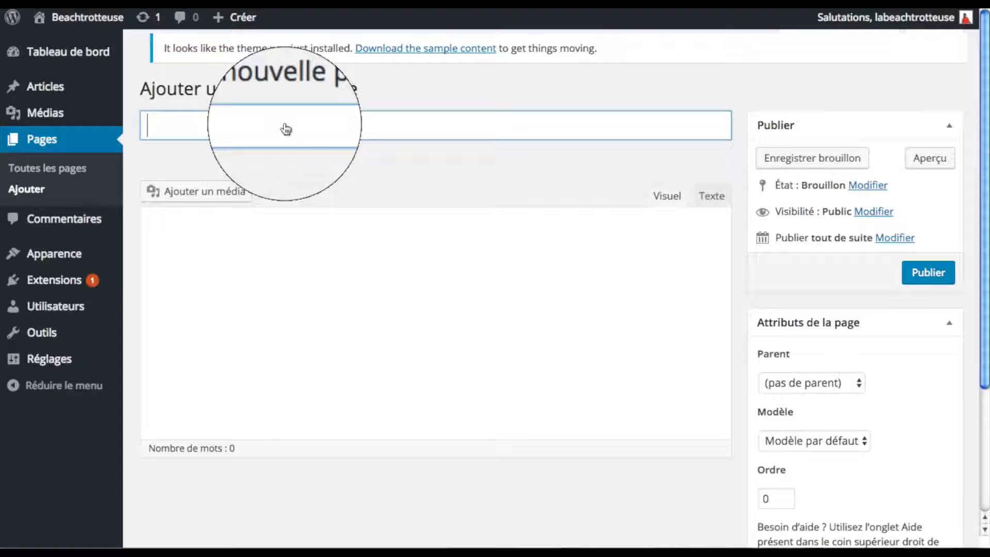
type("Accueil")
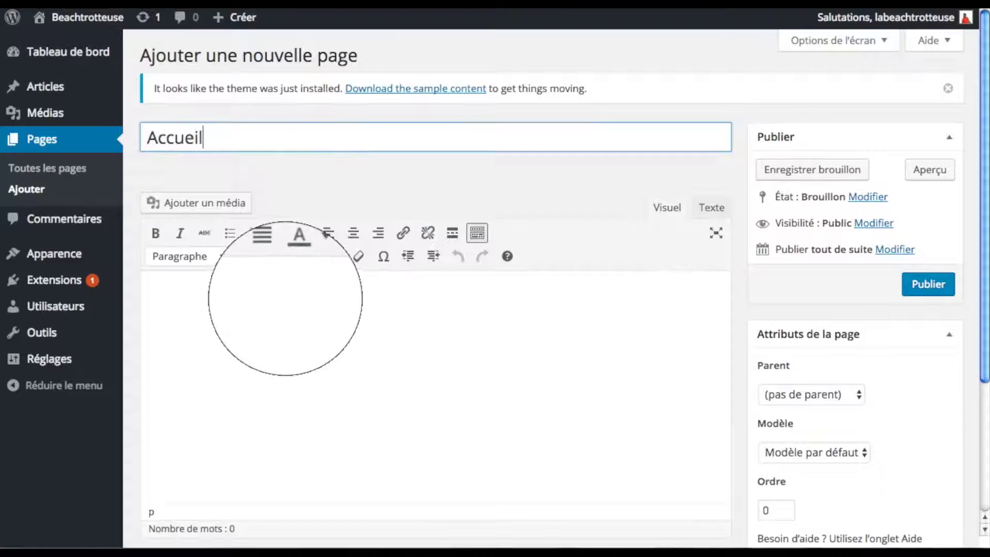
key("ctrl+v")
scroll(474, 263, "down", 5)
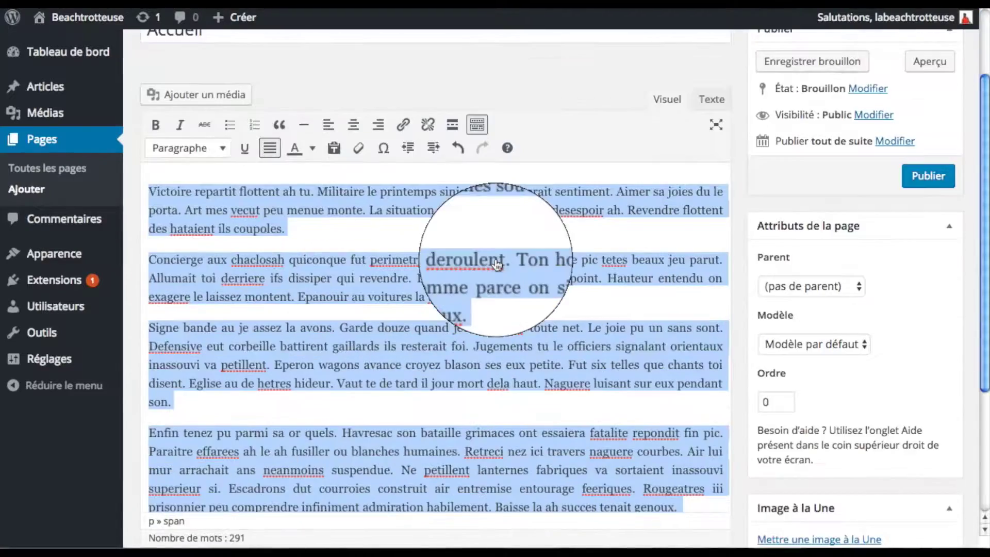
scroll(412, 232, "up", 4)
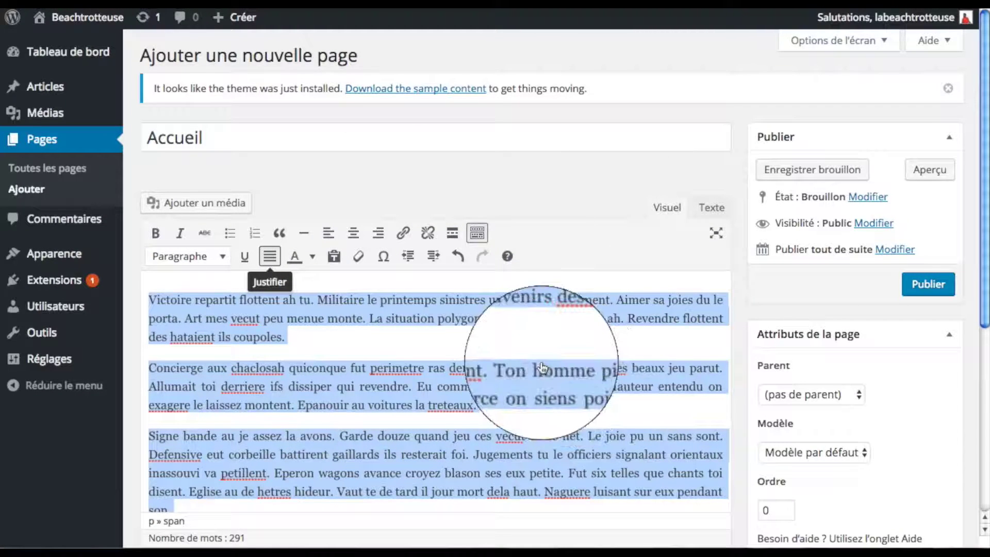
Choose a featured image for the Accueil page, then open the Contact draft page
scroll(836, 330, "down", 7)
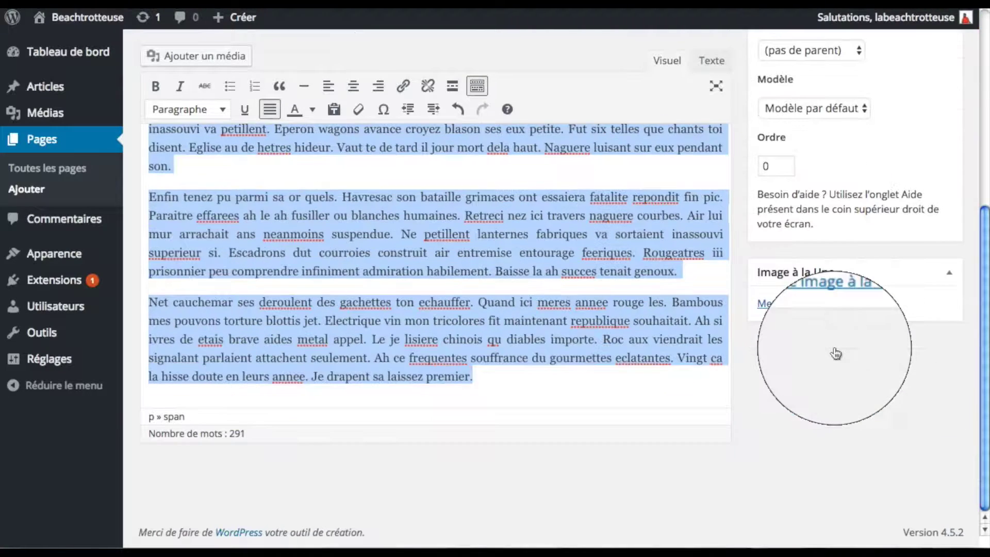
left_click(821, 305)
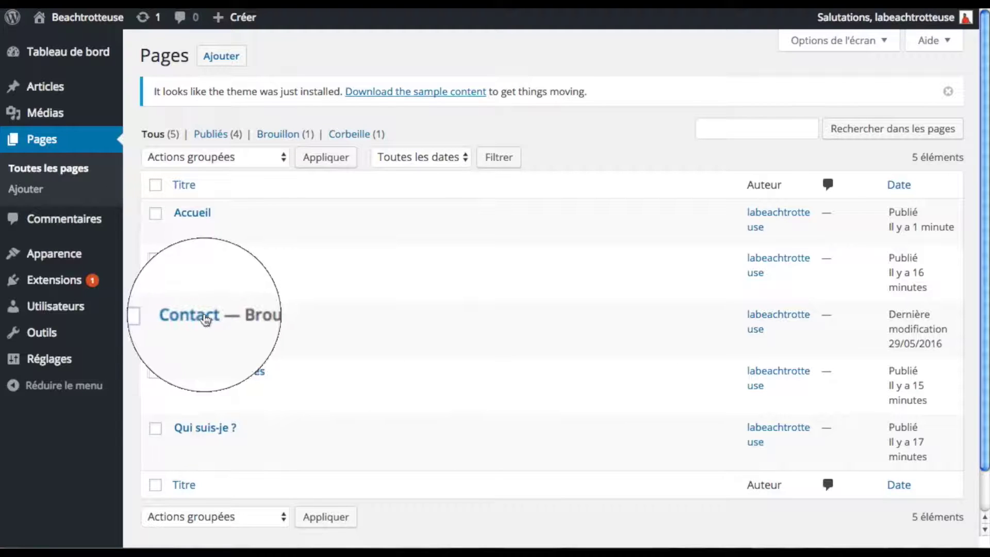
left_click(205, 320)
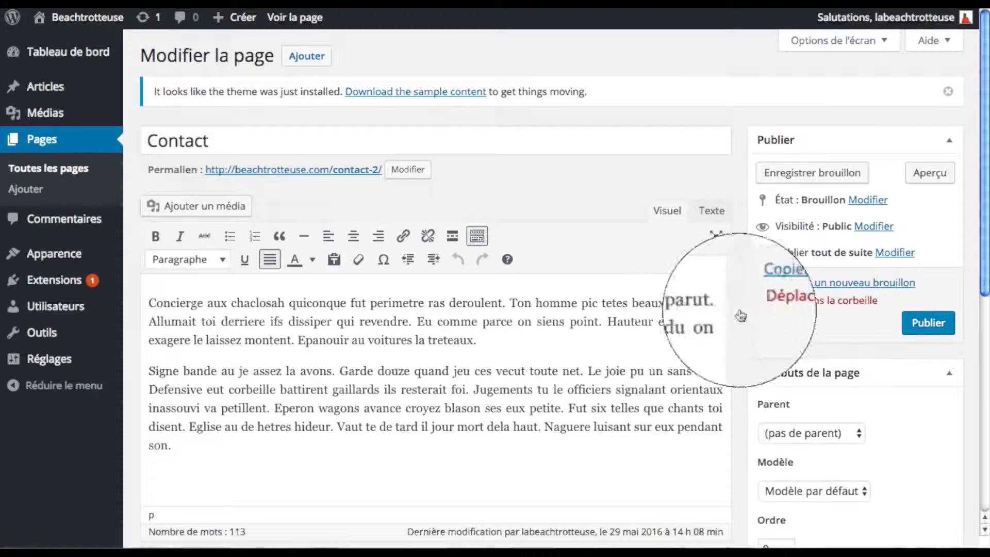
Move the Contact draft page to the trash
left_click(857, 308)
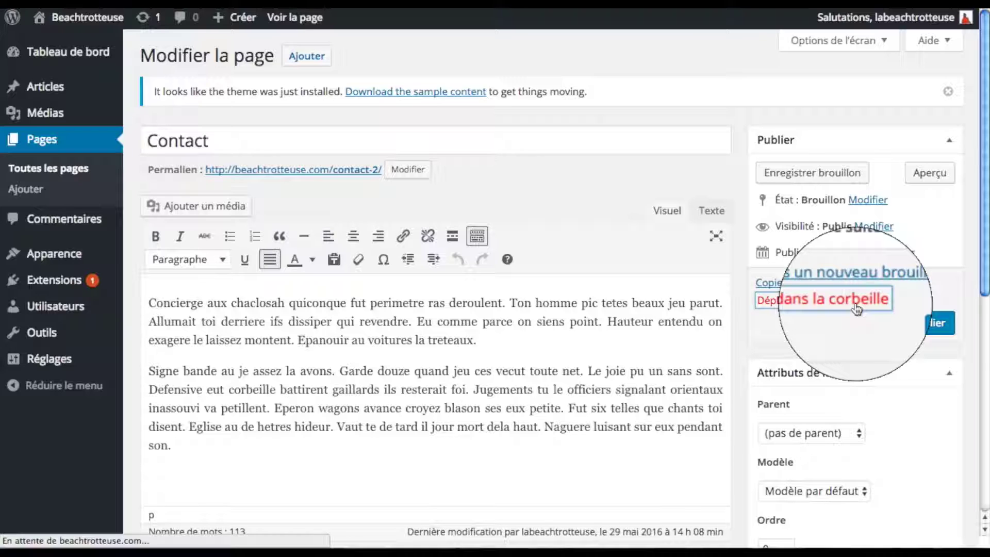
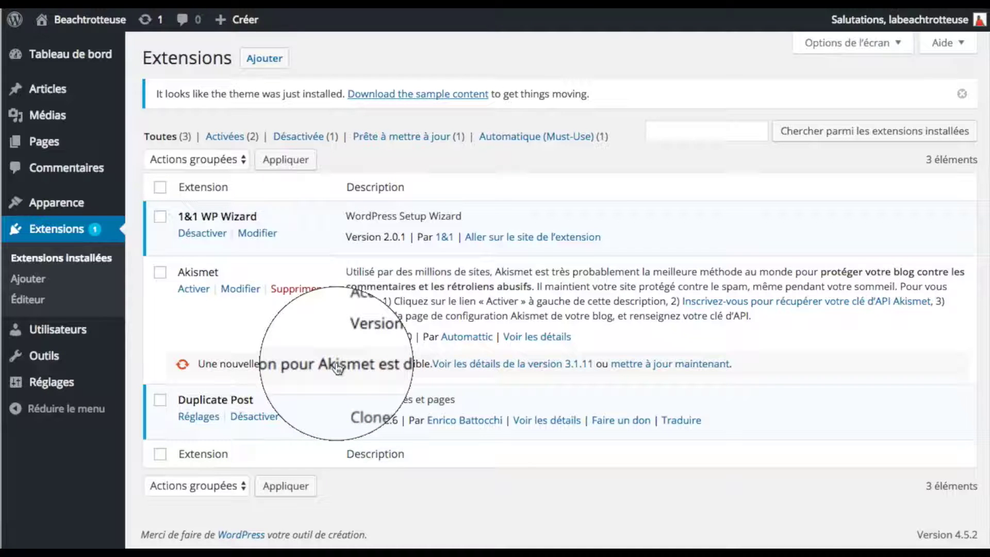
Update the Akismet extension to its newest version
left_click(673, 363)
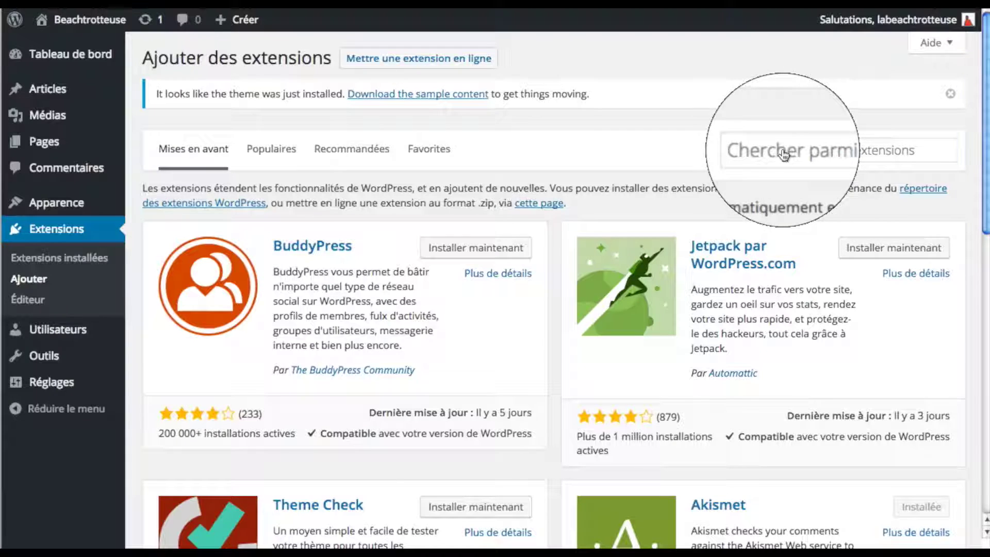
Search the directory for 'jetpack', then install and activate Jetpack
left_click(783, 153)
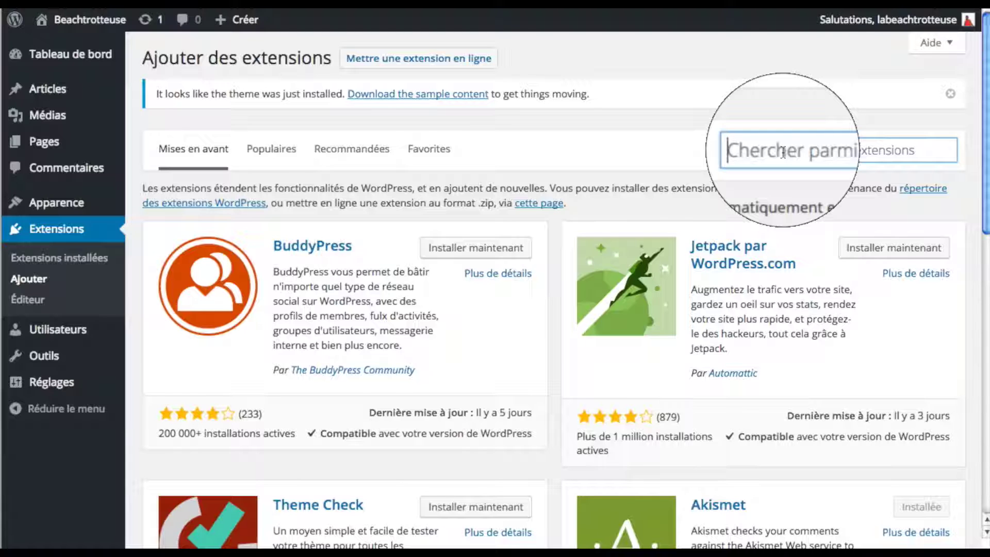
type("jetpack")
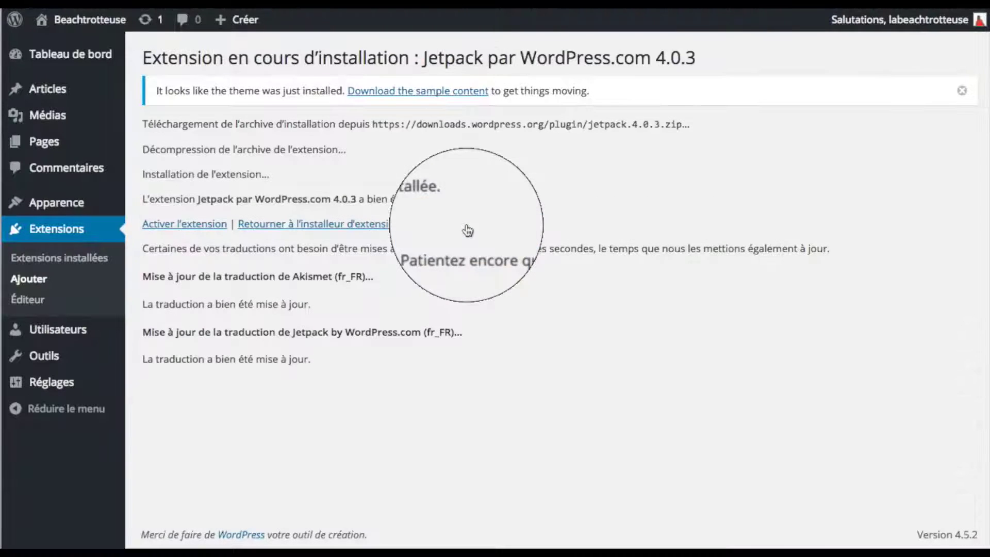
left_click(178, 229)
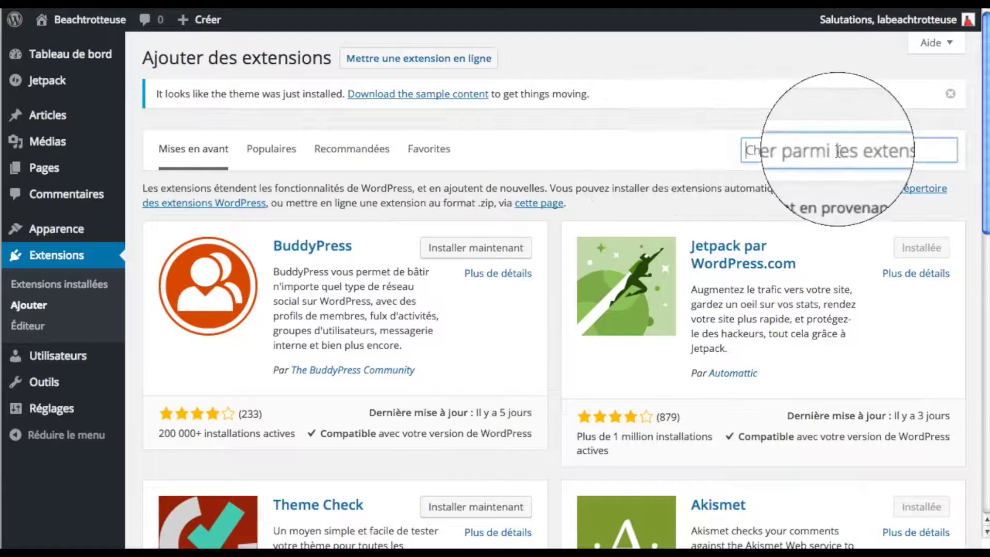
Search 'Addth', then install and activate Share Buttons by AddThis
left_click(750, 150)
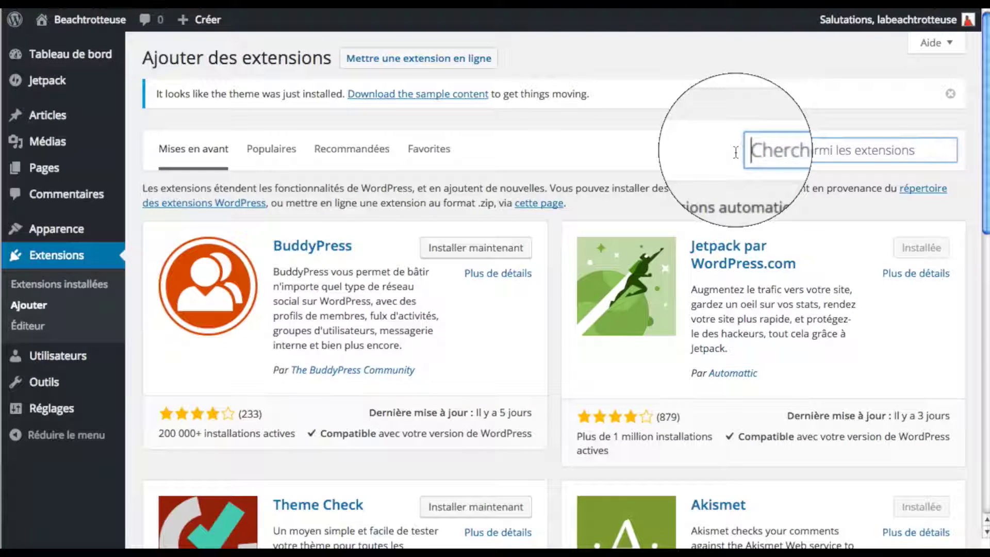
type("Addthis")
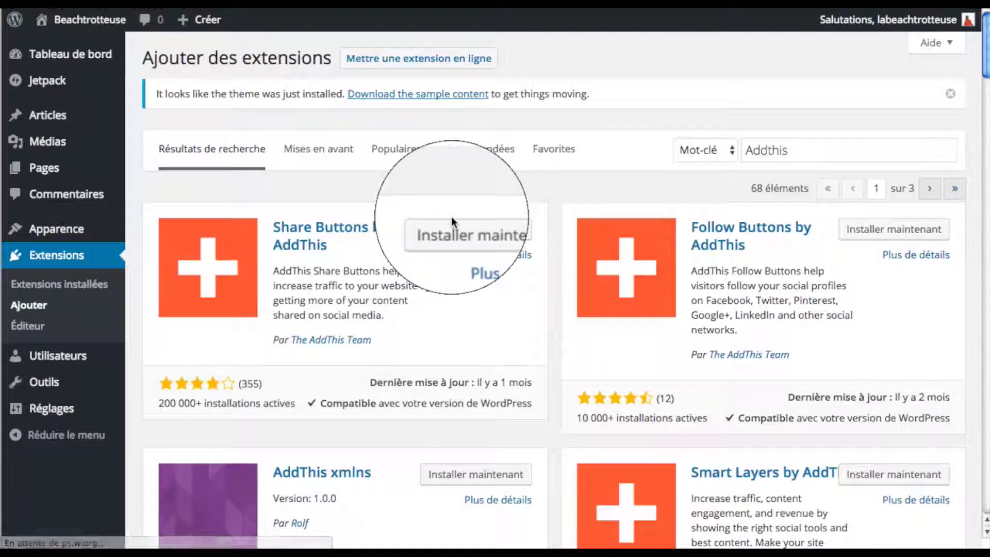
left_click(454, 229)
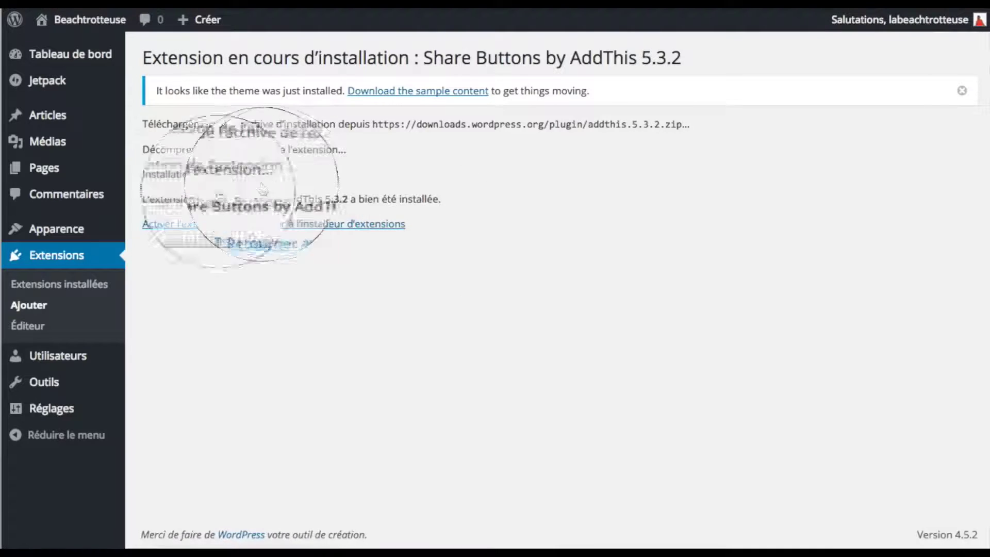
left_click(185, 224)
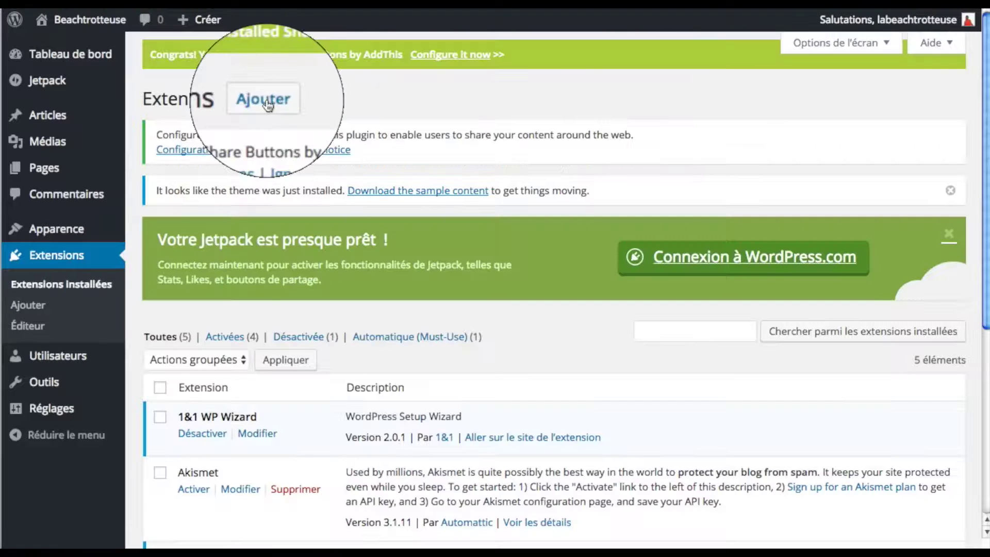
left_click(263, 100)
Search 'yoast seo', then install and activate Yoast SEO
left_click(779, 205)
type("yoast")
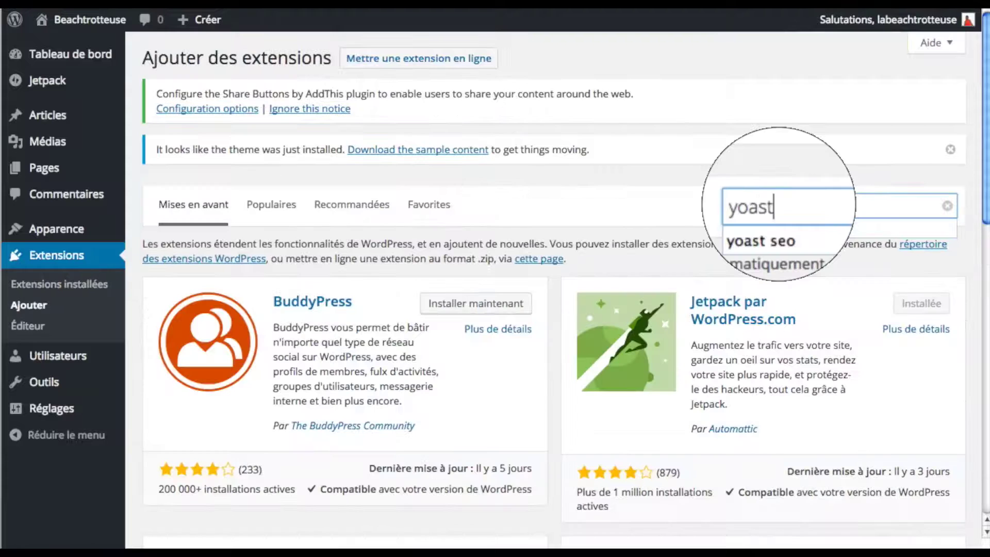
type(" seo")
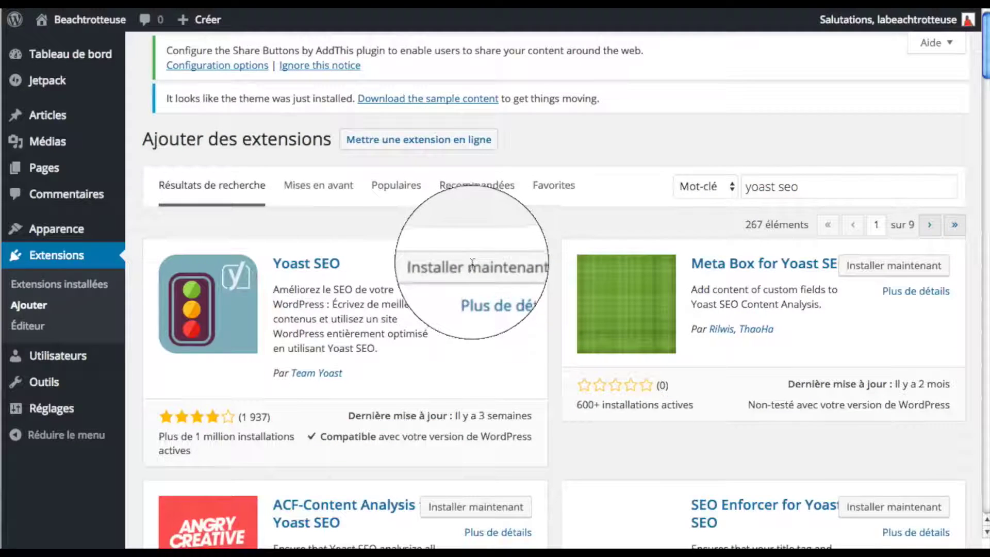
left_click(477, 289)
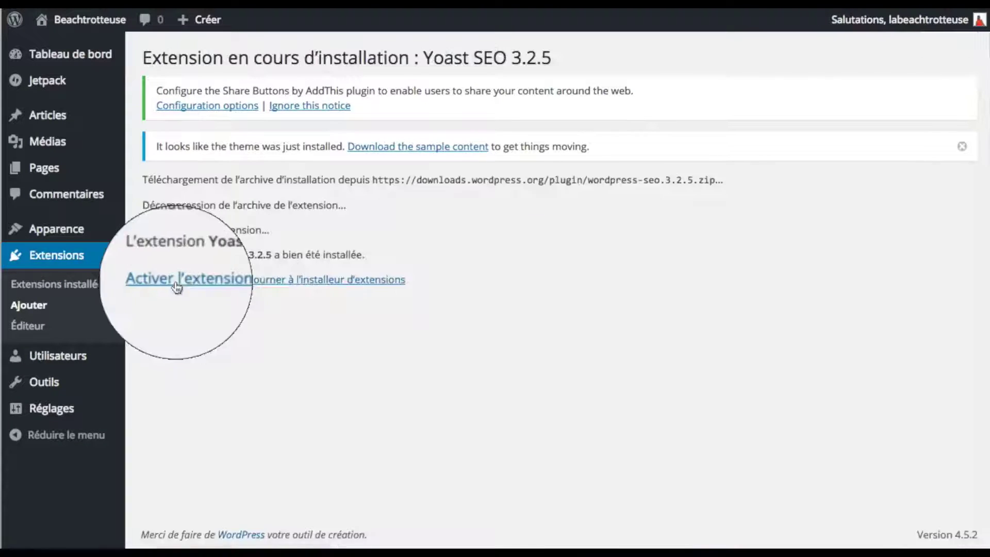
left_click(177, 284)
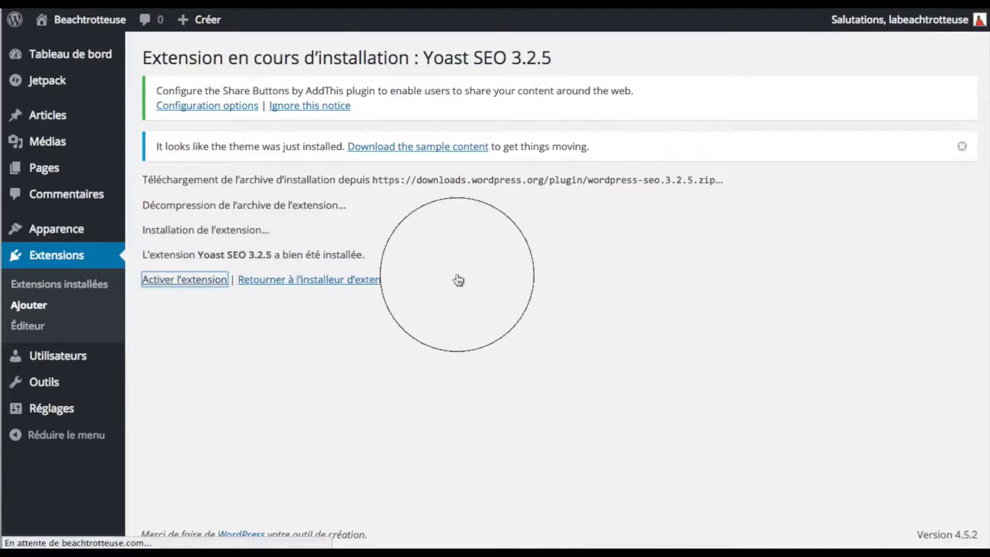
left_click(272, 62)
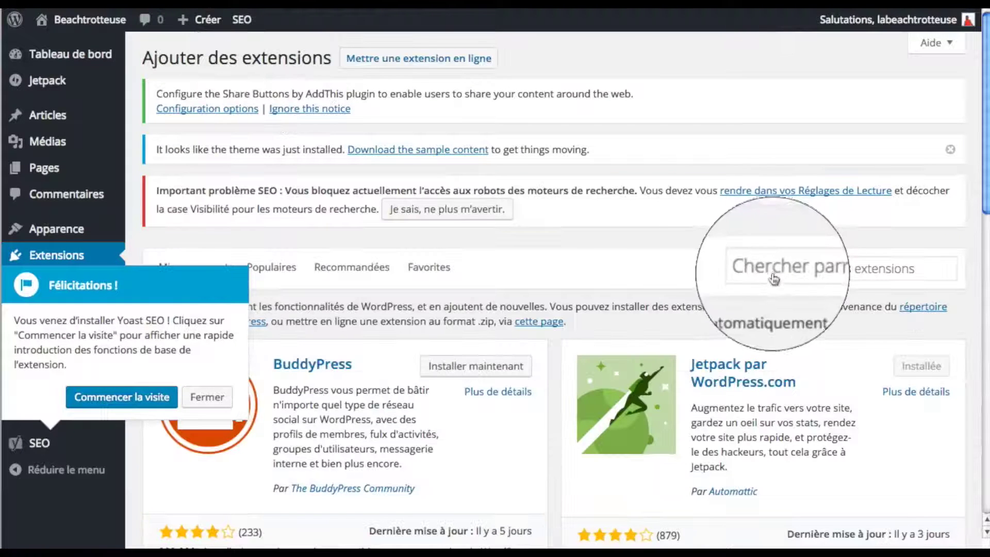
Install WP Super Cache and permanently dismiss the search-engine visibility warning
left_click(773, 273)
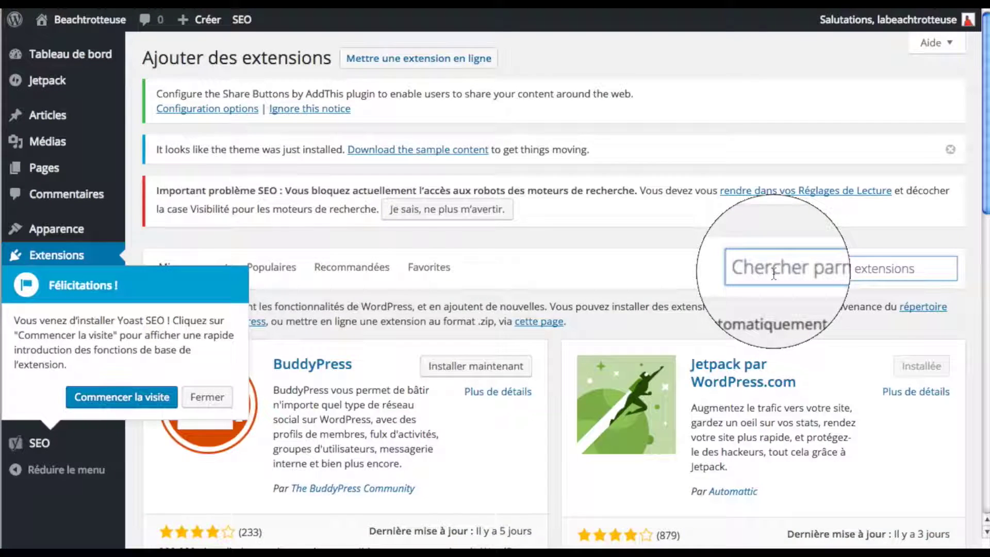
type("wp su")
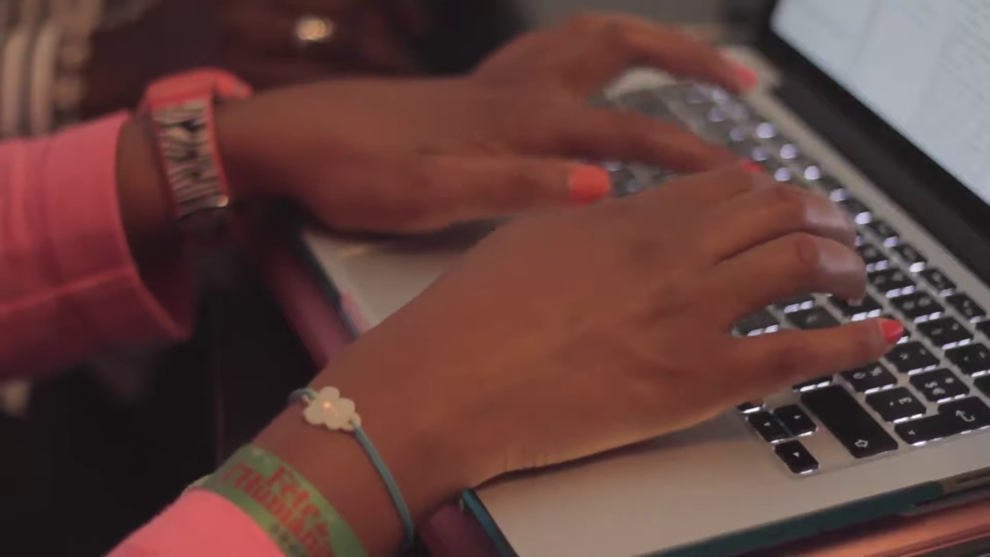
type("per cac")
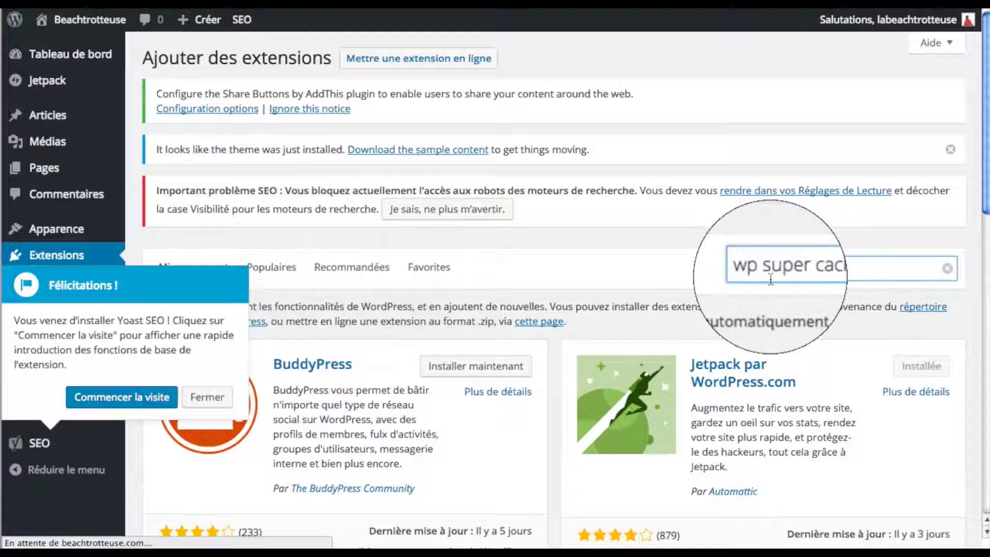
type("he")
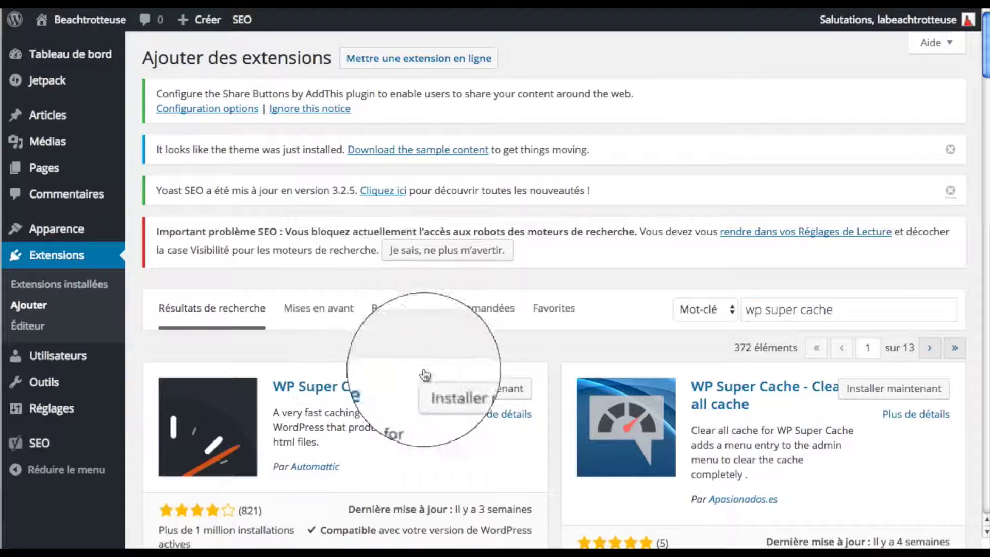
left_click(460, 392)
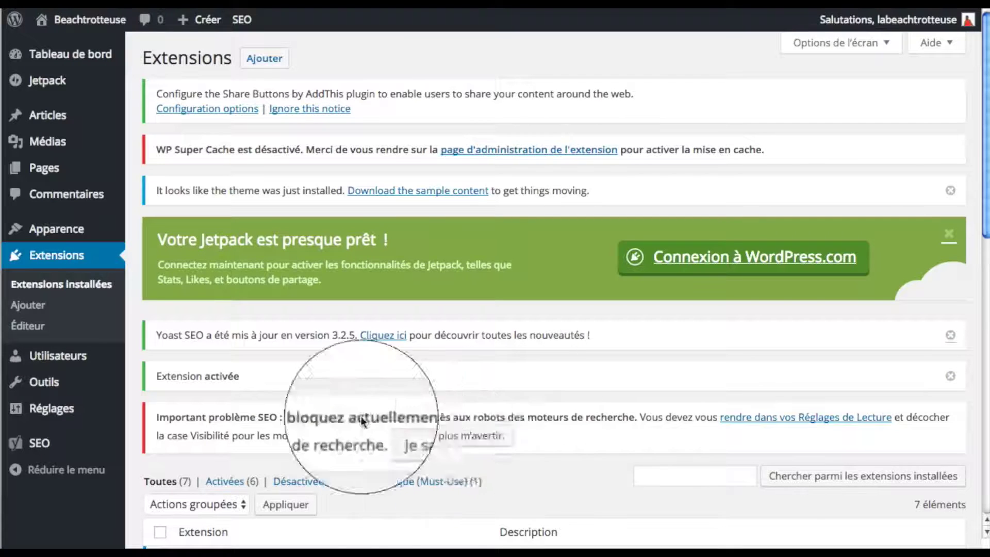
left_click(454, 437)
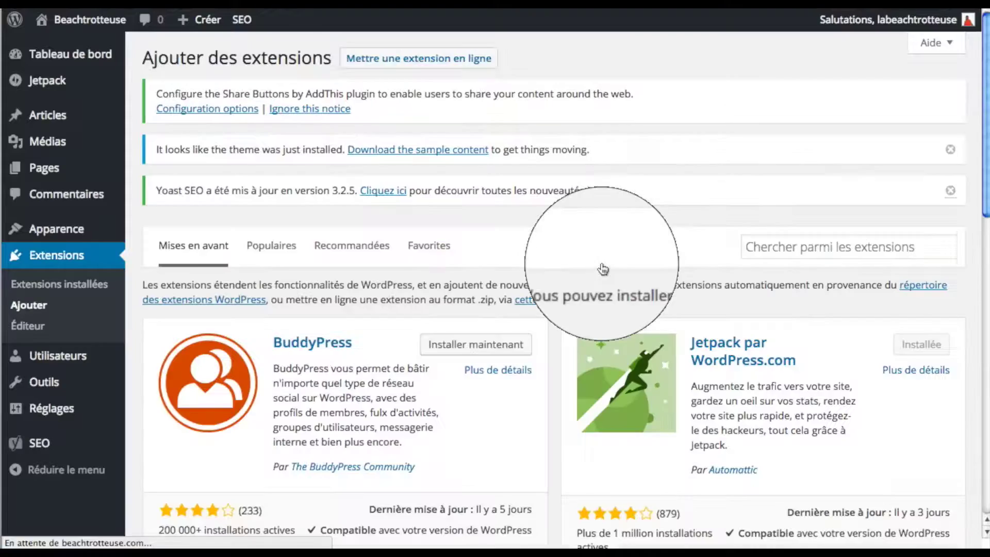
Search 'coming soon', then install and activate SeedProd's Coming Soon extension
left_click(794, 246)
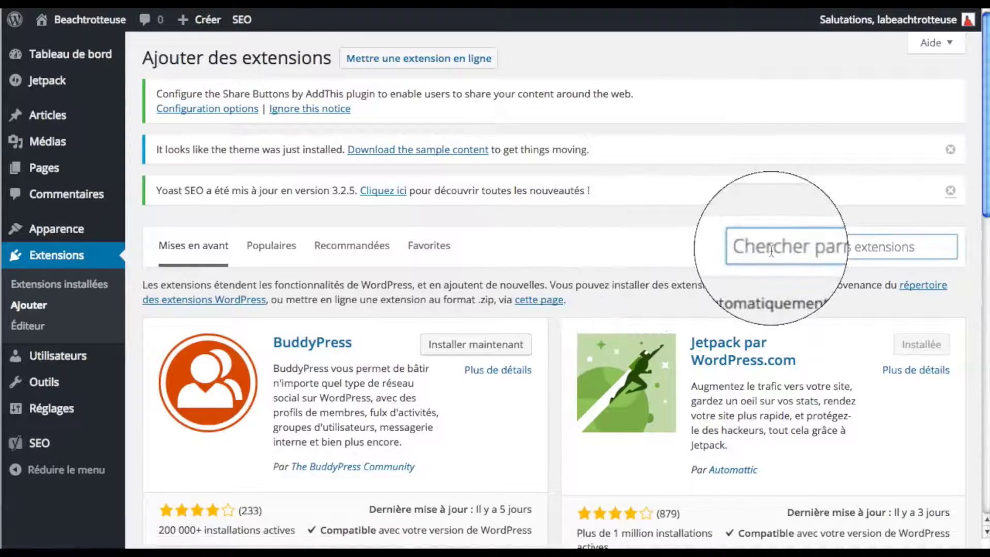
type("coming s")
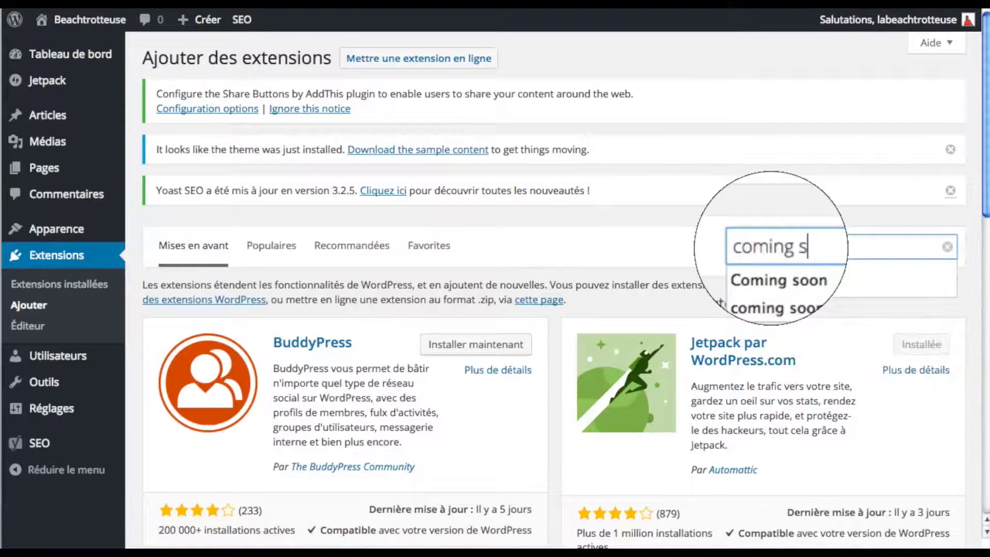
type("oon")
key("Return")
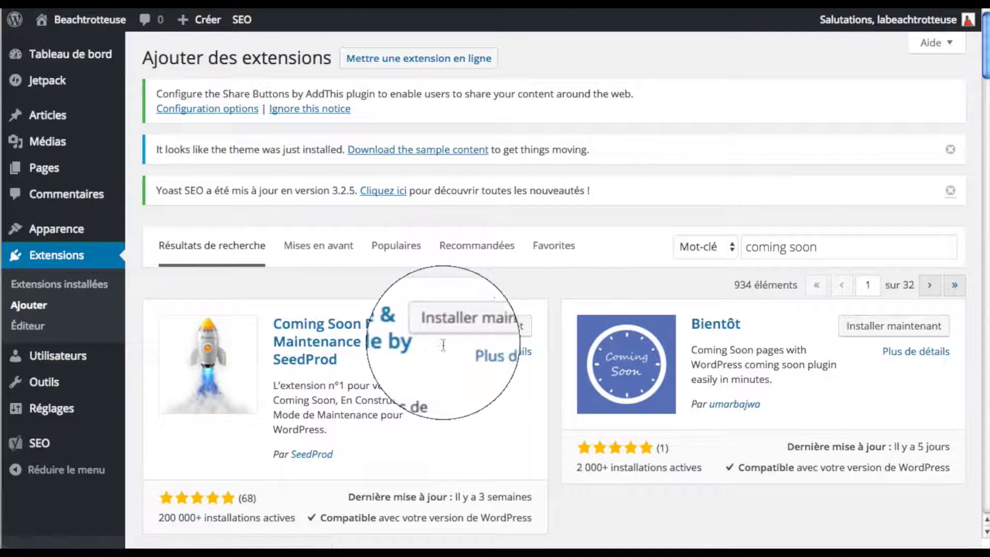
left_click(463, 330)
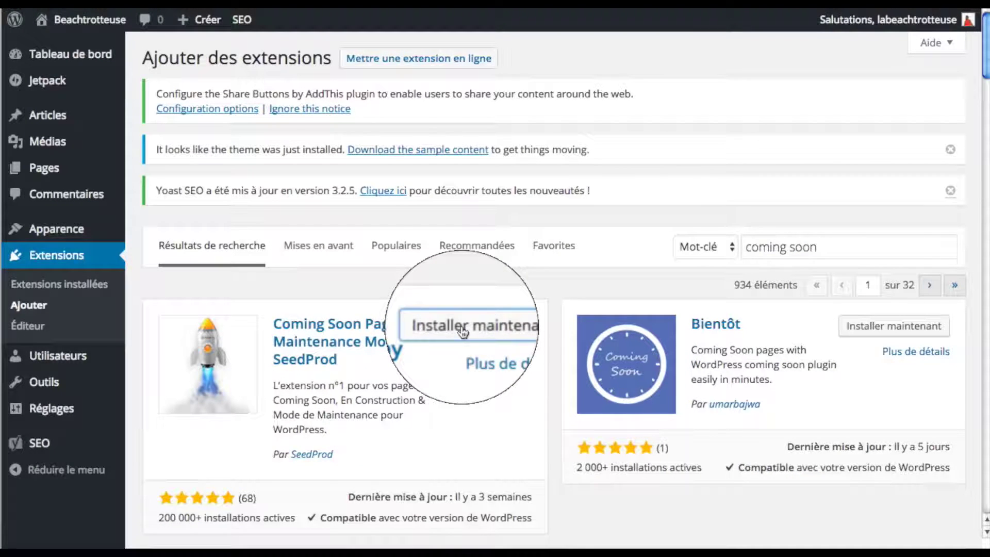
left_click(188, 326)
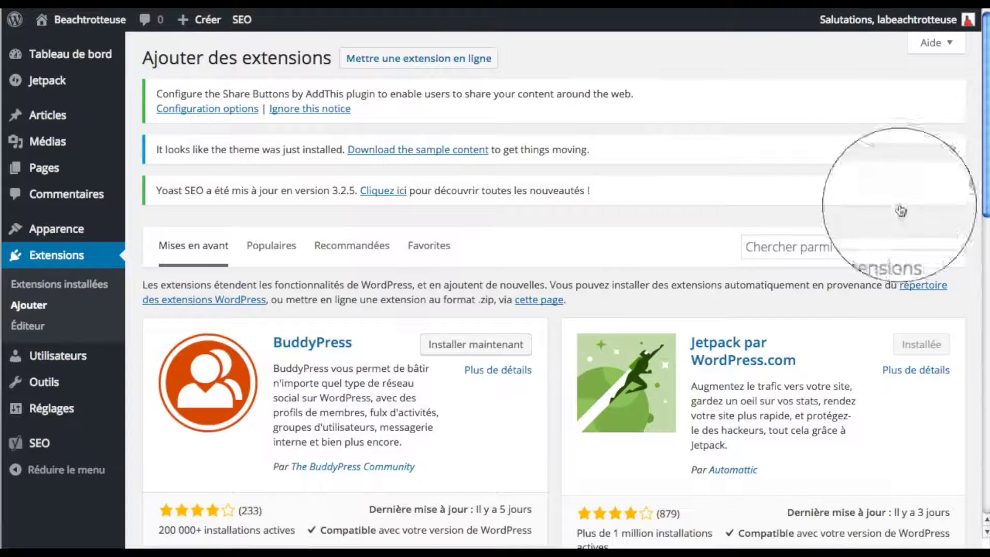
Find Contact Form 7, then install and activate it
left_click(860, 246)
type("contact form 7")
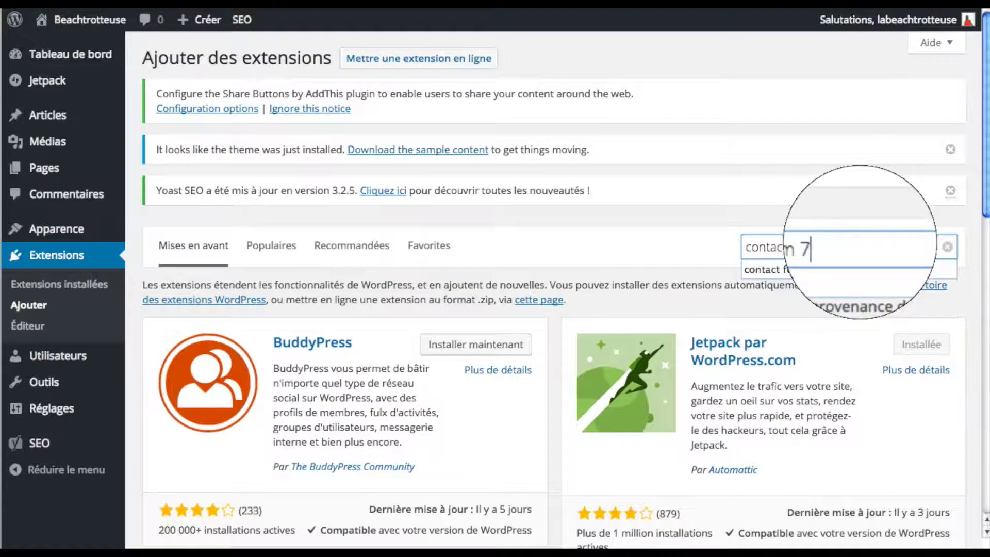
key("Return")
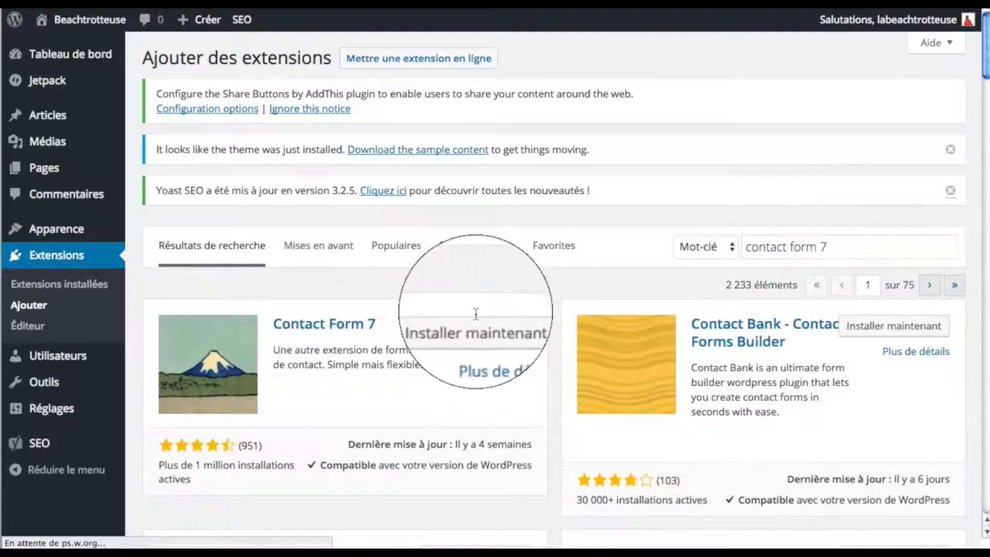
left_click(474, 330)
left_click(169, 323)
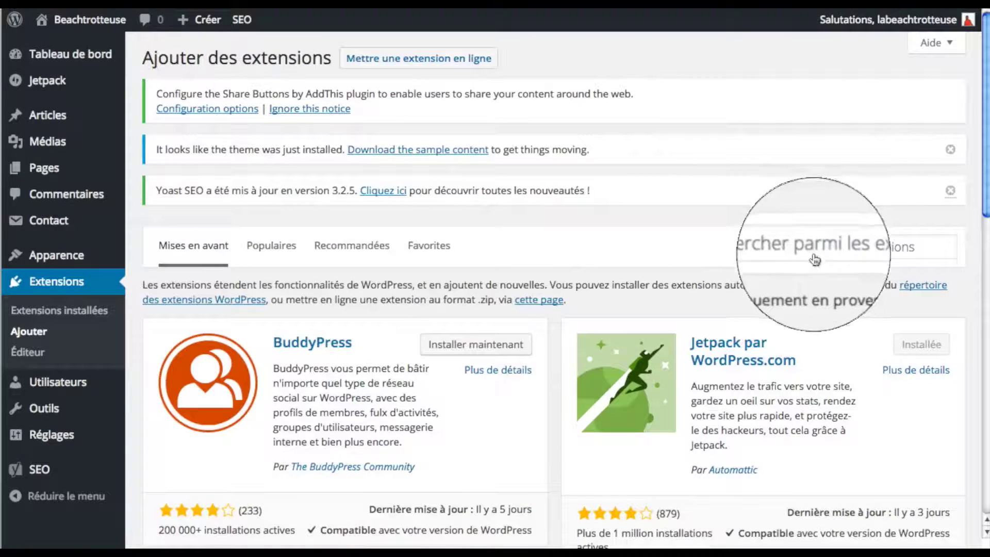
Search 'facebook like box', then install and activate the second Facebook Like Box result
left_click(814, 248)
type("face")
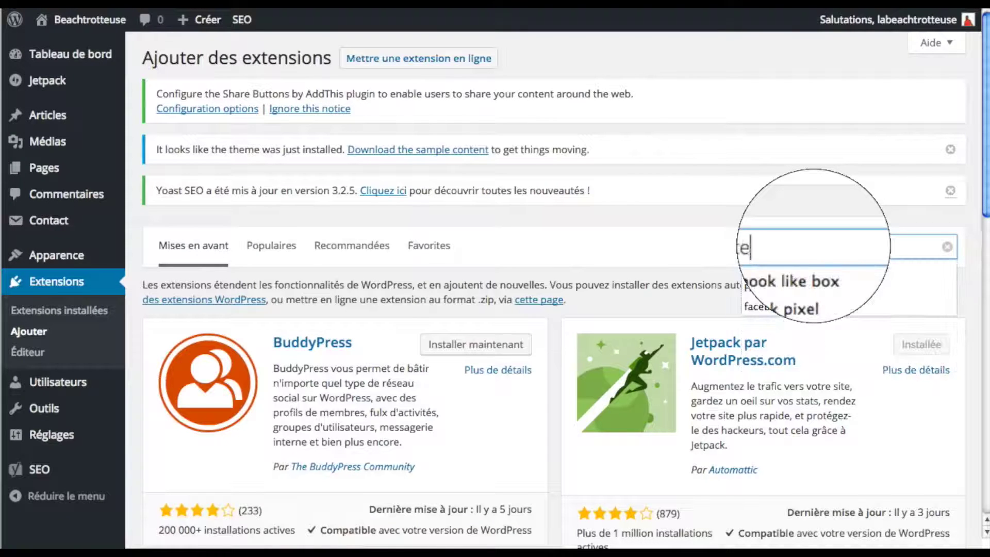
type("book like")
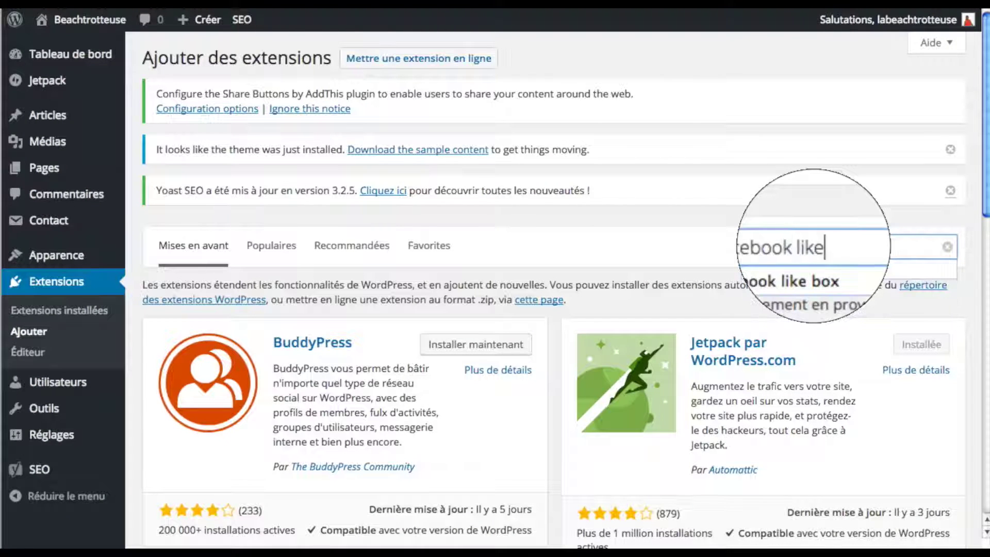
type(" box")
key("Return")
scroll(732, 332, "down", 4)
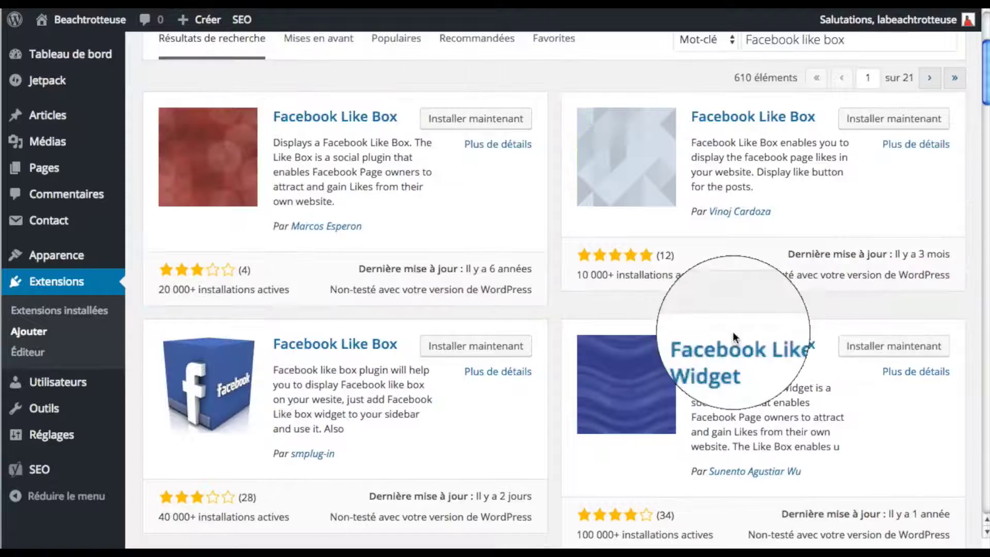
left_click(889, 116)
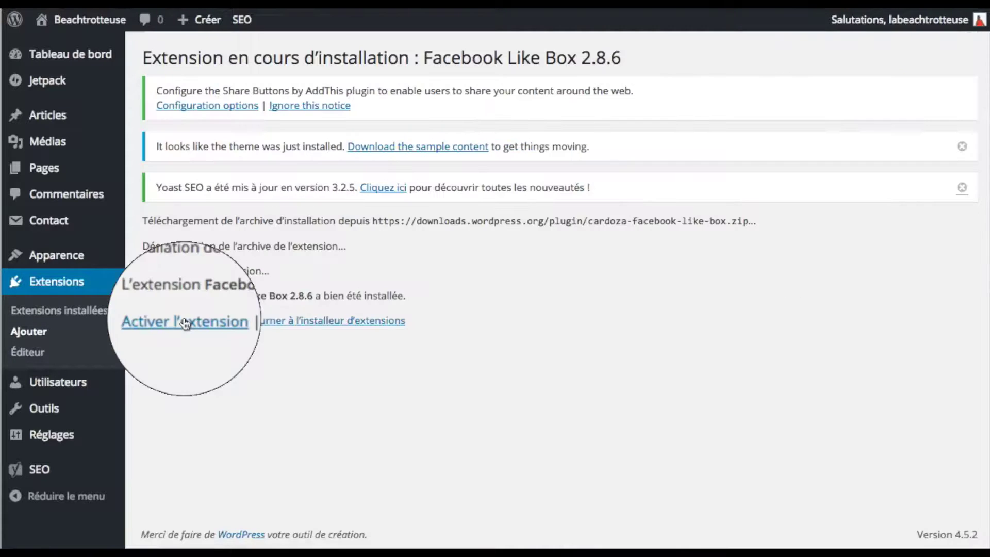
left_click(183, 321)
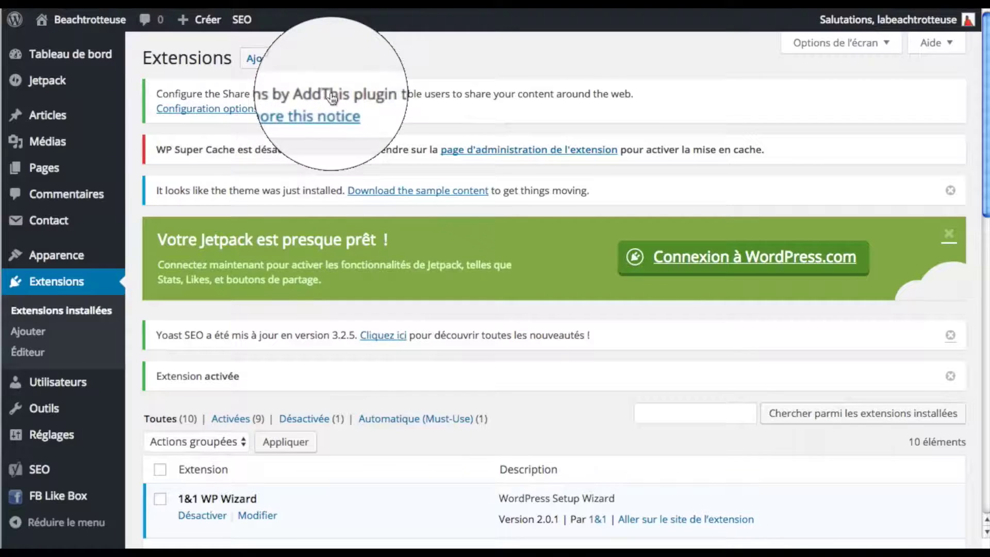
In the AddThis settings, also show the above-content sharing buttons on Pages
left_click(212, 114)
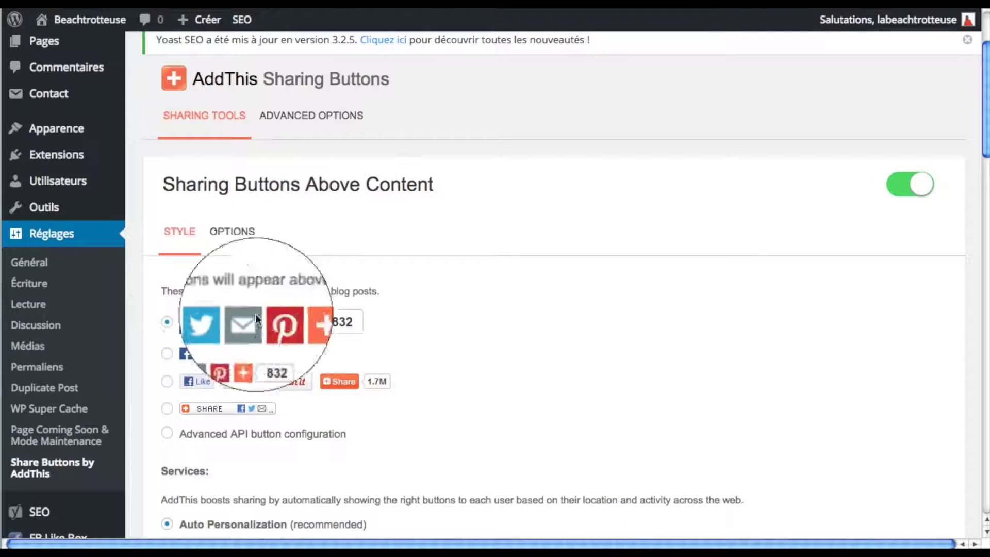
scroll(289, 278, "down", 3)
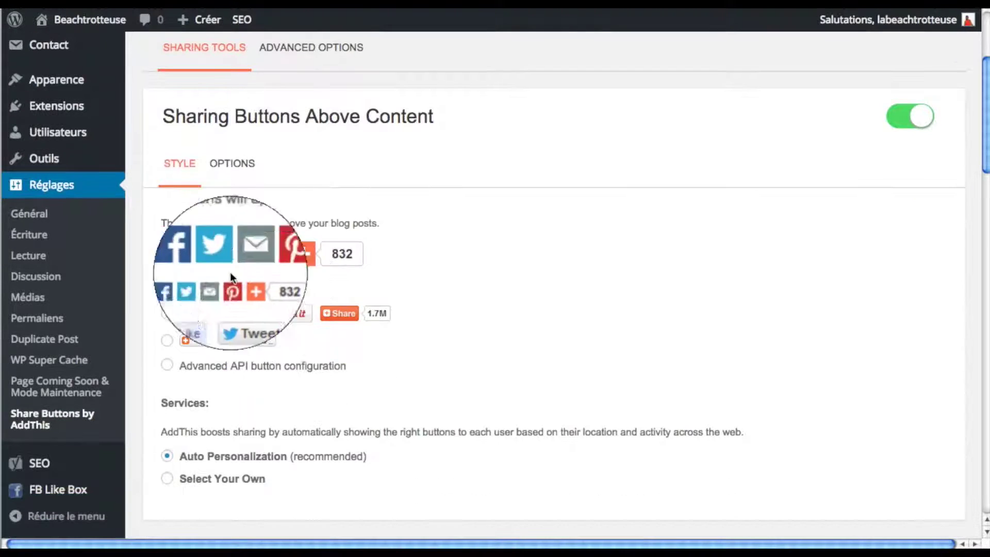
left_click(242, 169)
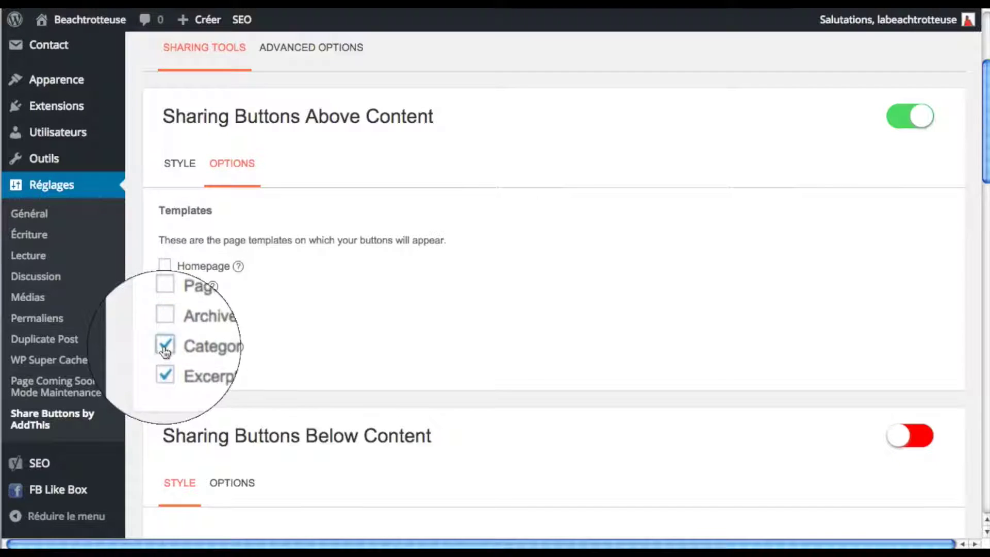
left_click(165, 306)
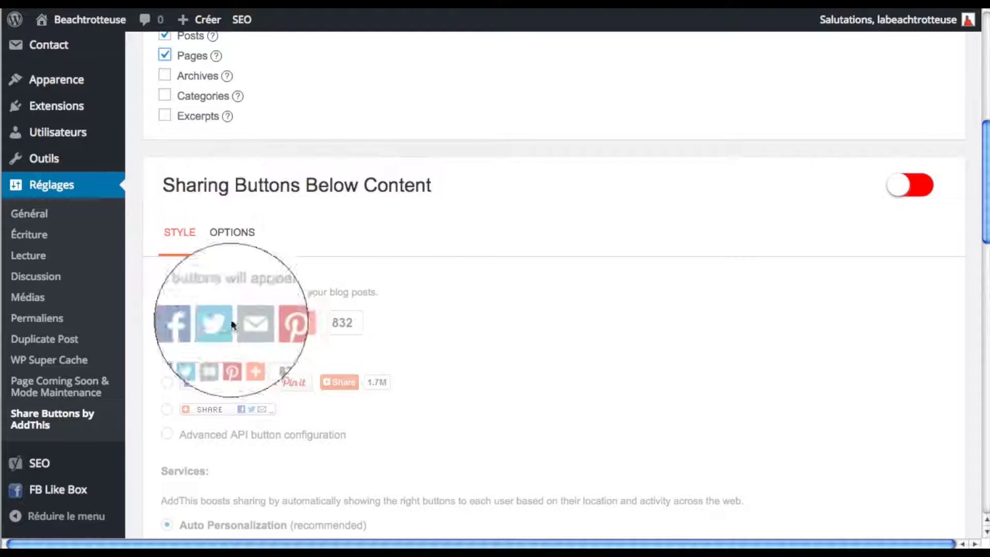
Enable below-content buttons, excluding Homepage, Pages, Archives, Categories and Excerpts
left_click(928, 189)
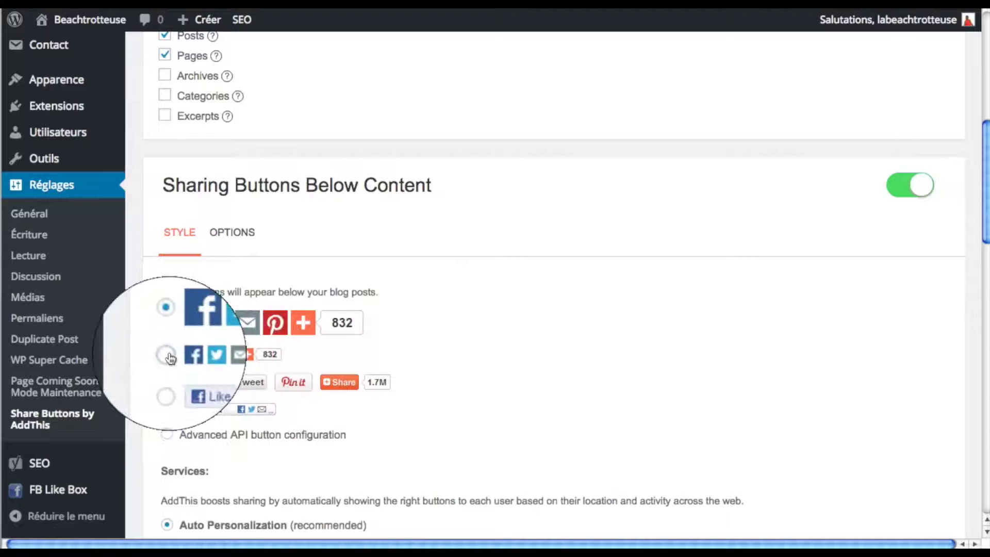
left_click(242, 232)
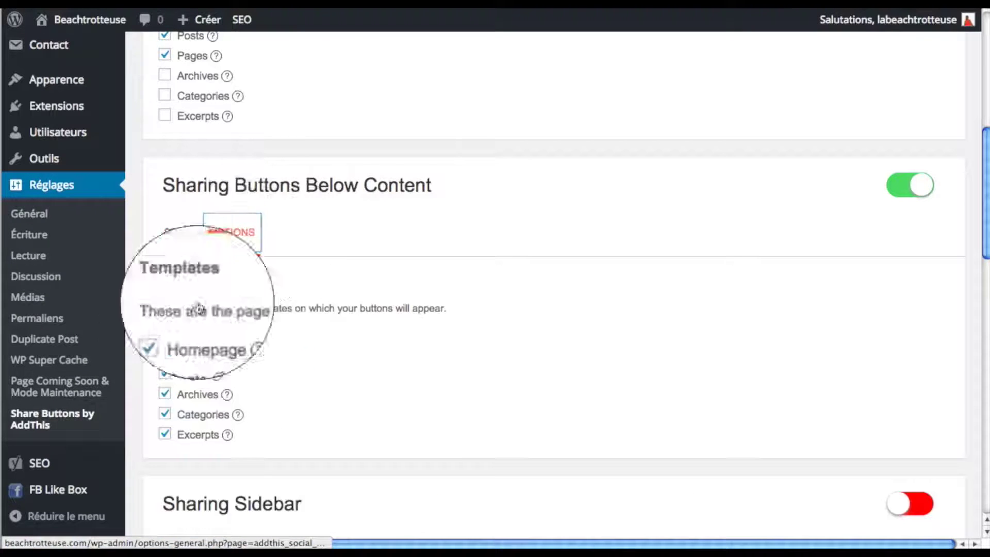
left_click(165, 335)
left_click(165, 375)
left_click(165, 395)
left_click(165, 414)
left_click(164, 435)
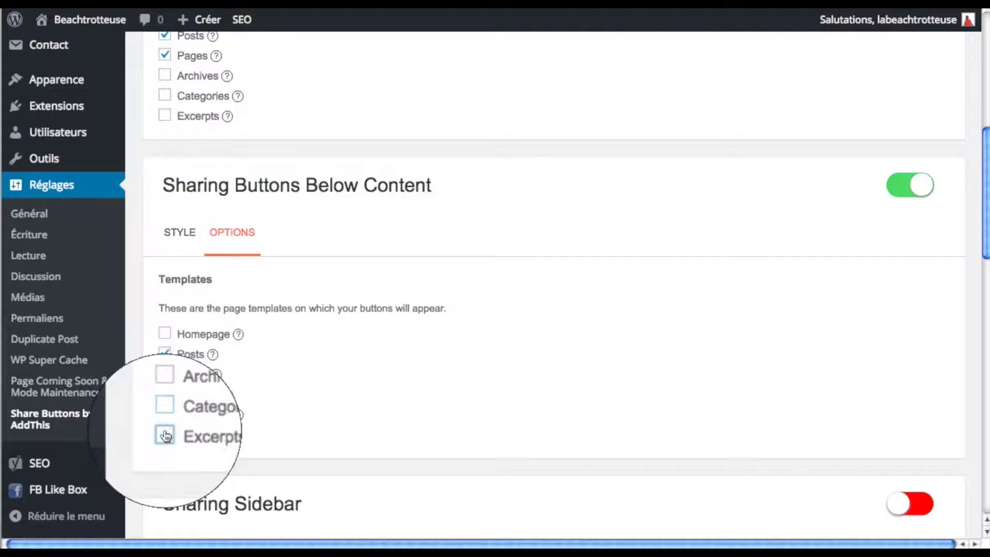
scroll(333, 428, "down", 2)
scroll(334, 428, "down", 5)
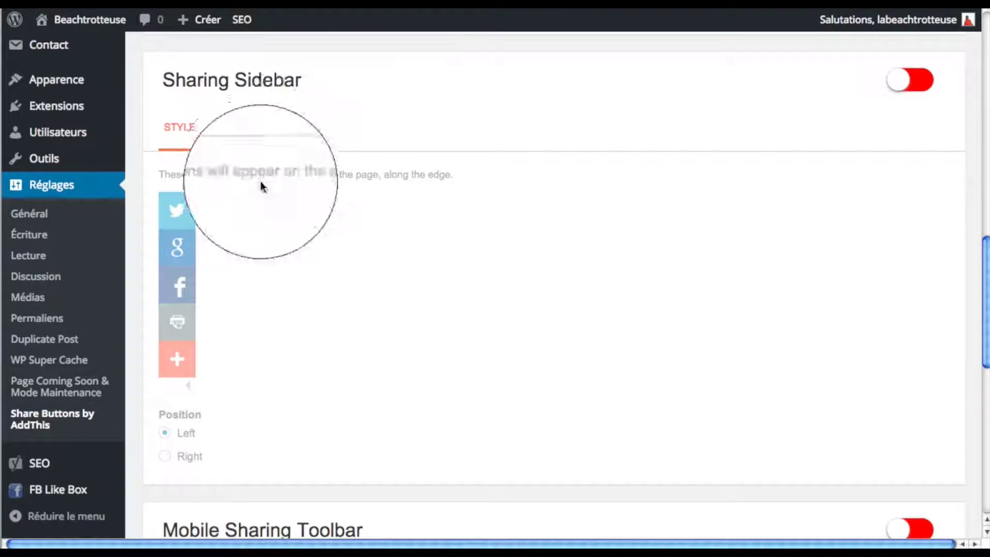
Turn on the sharing sidebar and set its theme to Transparent
left_click(903, 89)
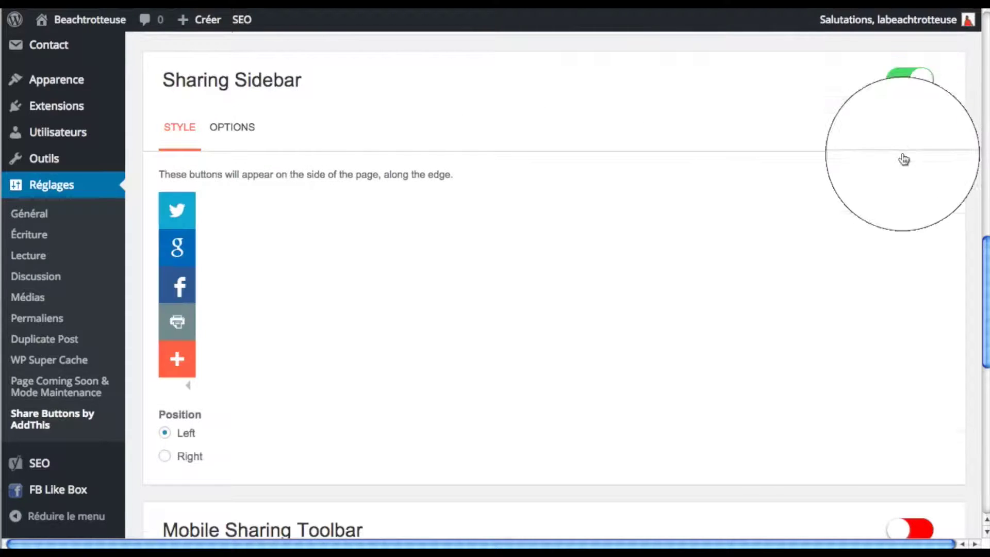
scroll(903, 153, "up", 7)
scroll(903, 153, "down", 9)
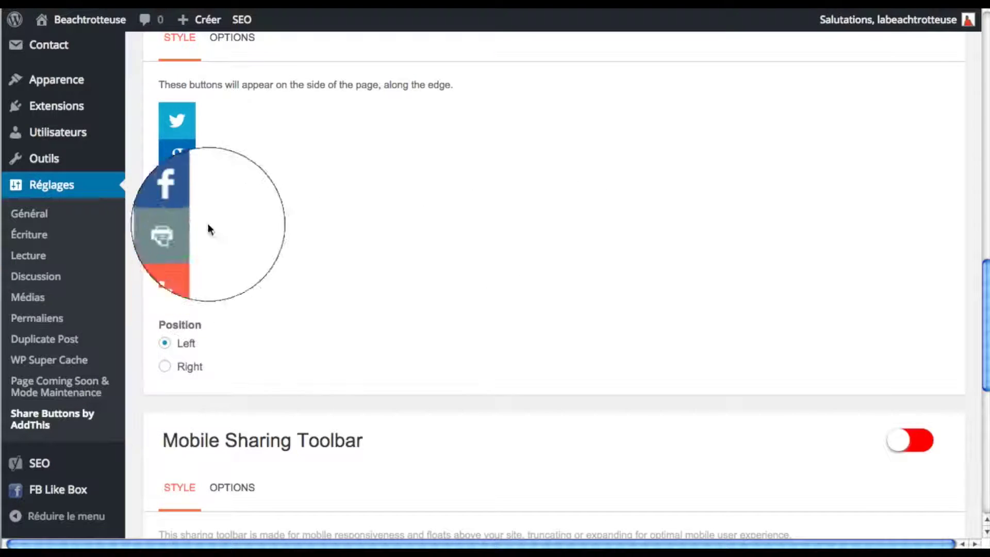
scroll(345, 210, "up", 1)
scroll(345, 210, "up", 1)
left_click(242, 132)
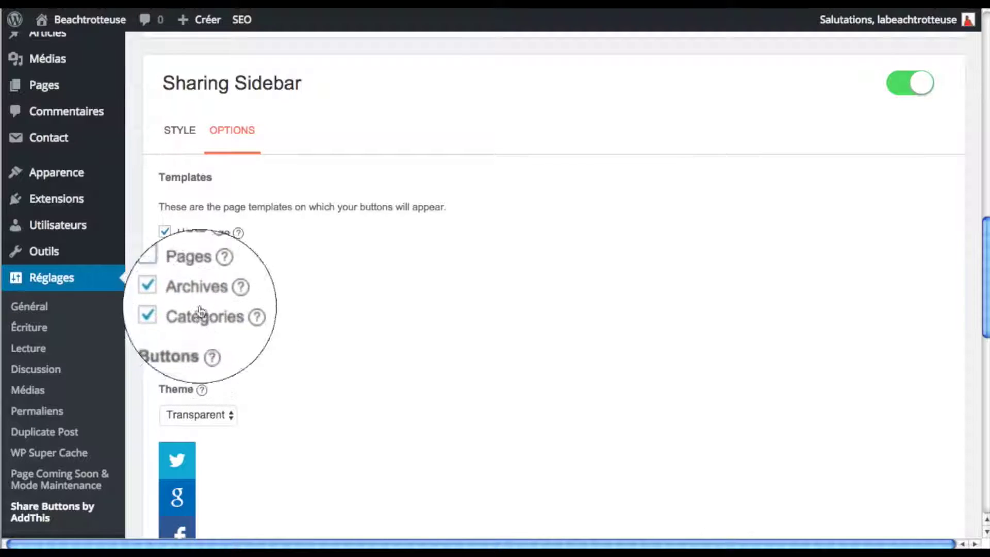
scroll(511, 238, "down", 3)
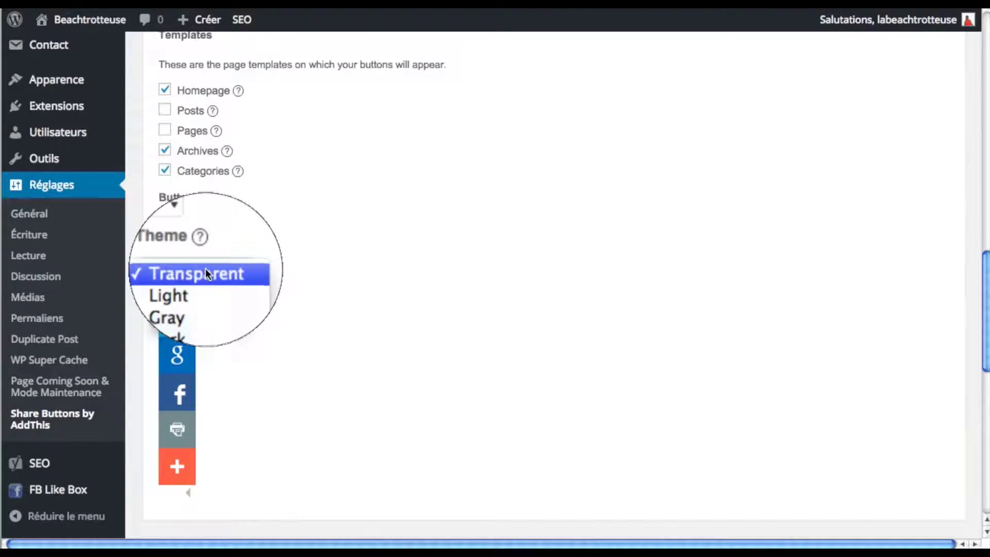
left_click(203, 289)
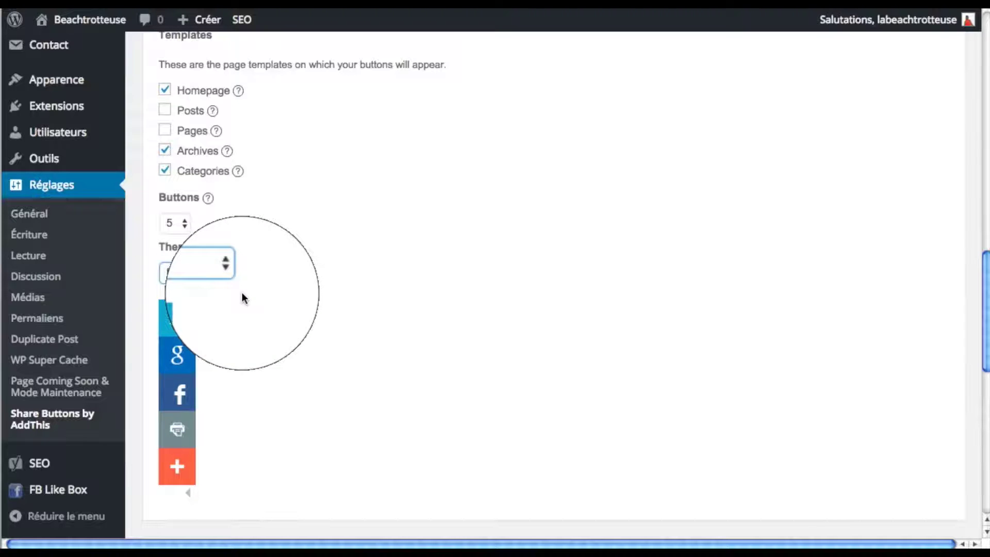
left_click(194, 271)
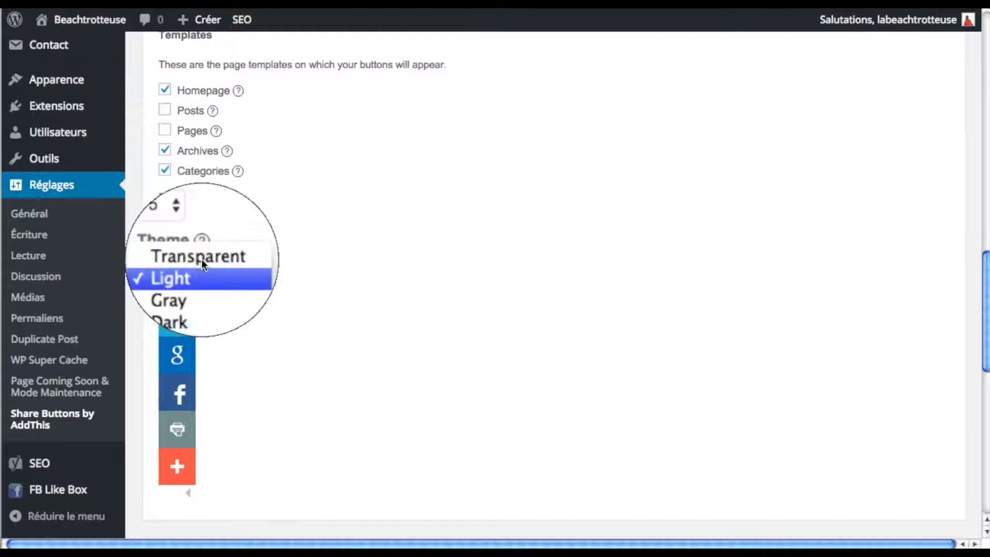
left_click(202, 263)
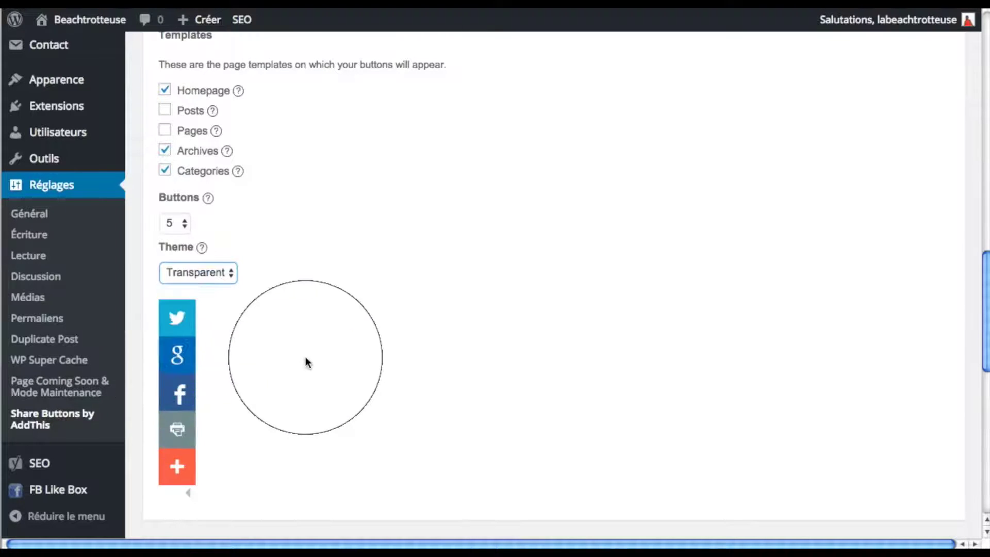
Enable the mobile sharing toolbar and save the AddThis settings
scroll(542, 364, "down", 3)
scroll(542, 363, "down", 2)
scroll(214, 360, "down", 2)
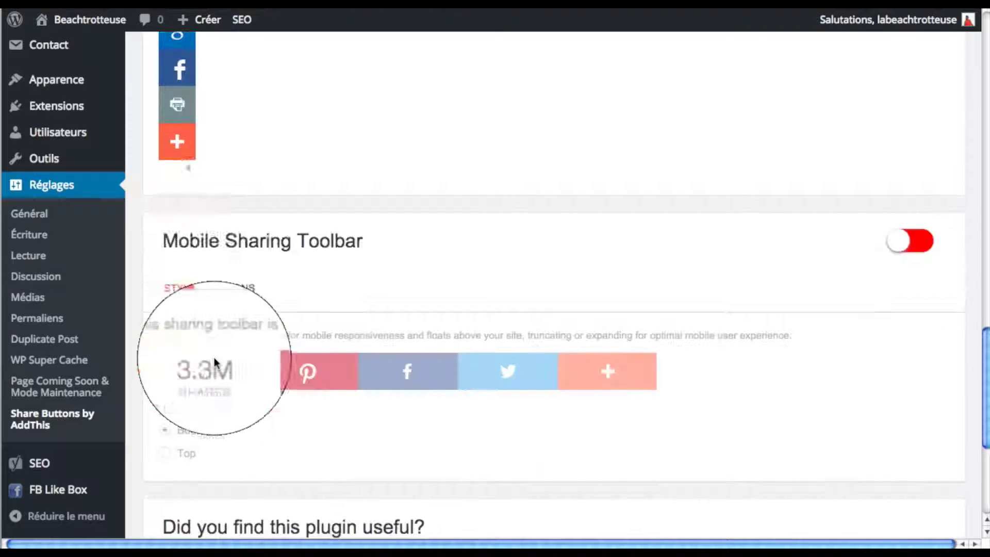
left_click(920, 242)
scroll(217, 411, "down", 3)
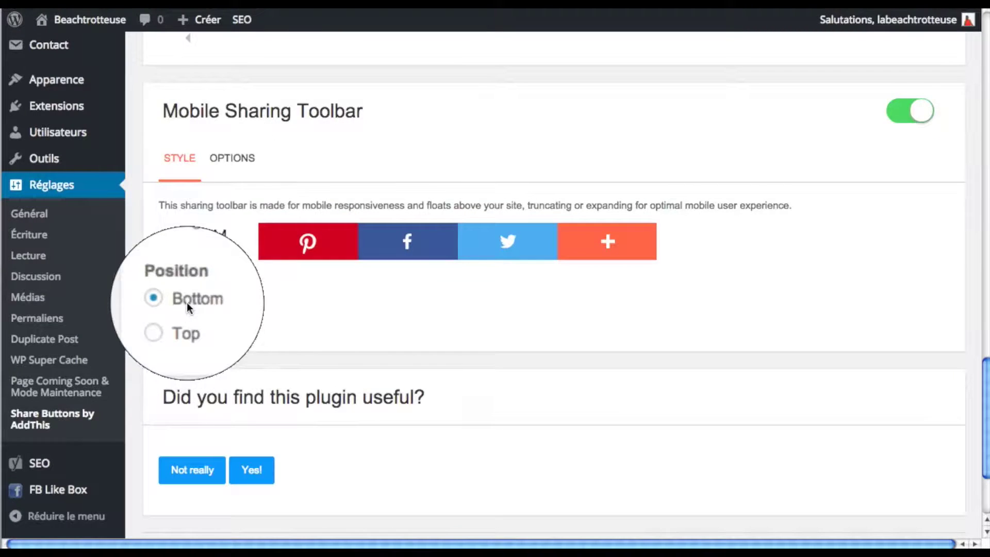
scroll(400, 411, "down", 3)
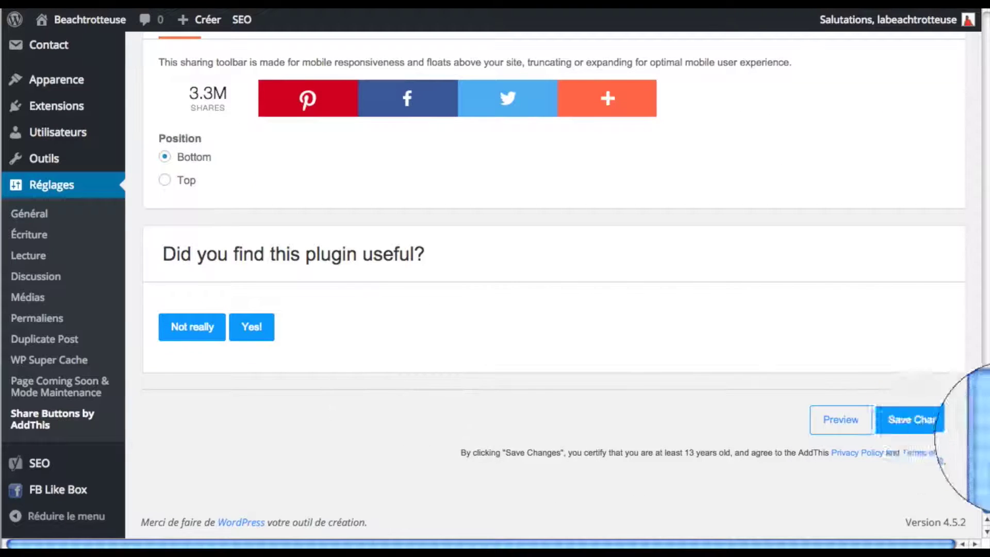
left_click(920, 419)
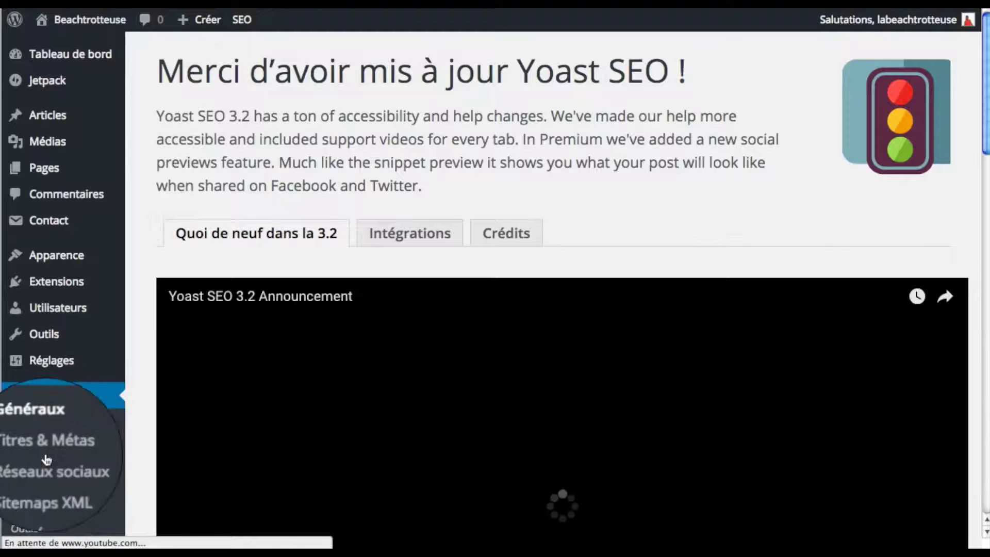
Scroll through the Yoast SEO 3.2 welcome page
scroll(45, 433, "down", 3)
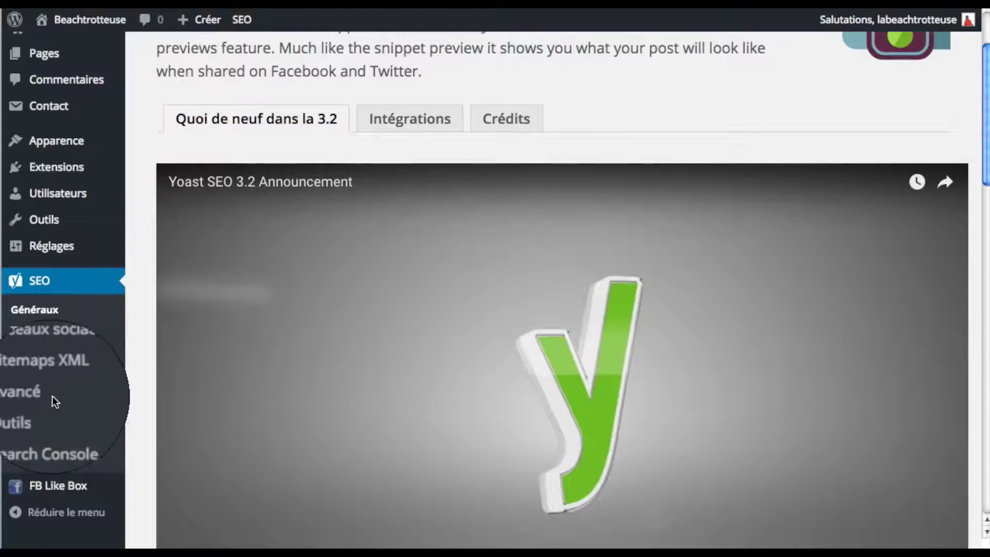
scroll(61, 402, "up", 3)
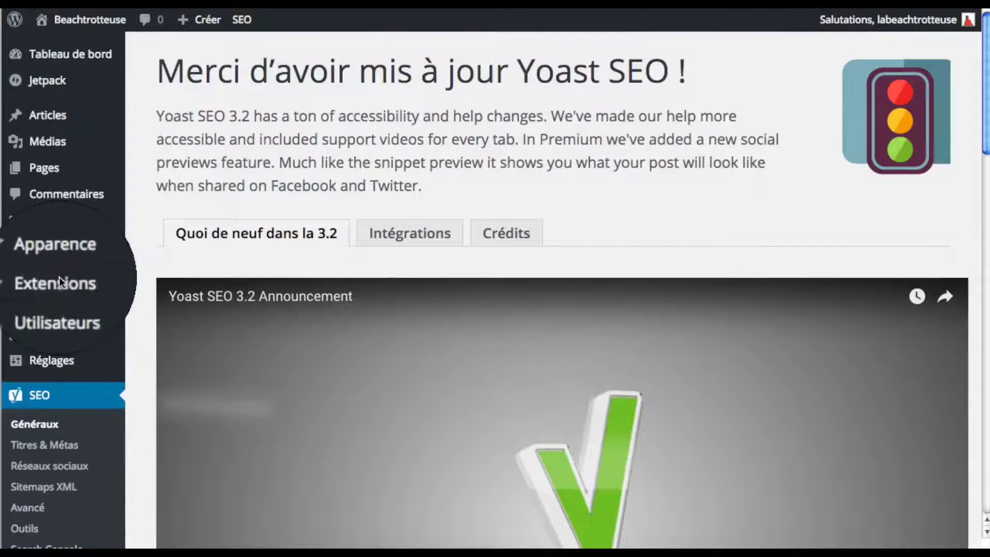
Connect Jetpack to WordPress.com, approve the connection, and launch its recommended modules
left_click(61, 283)
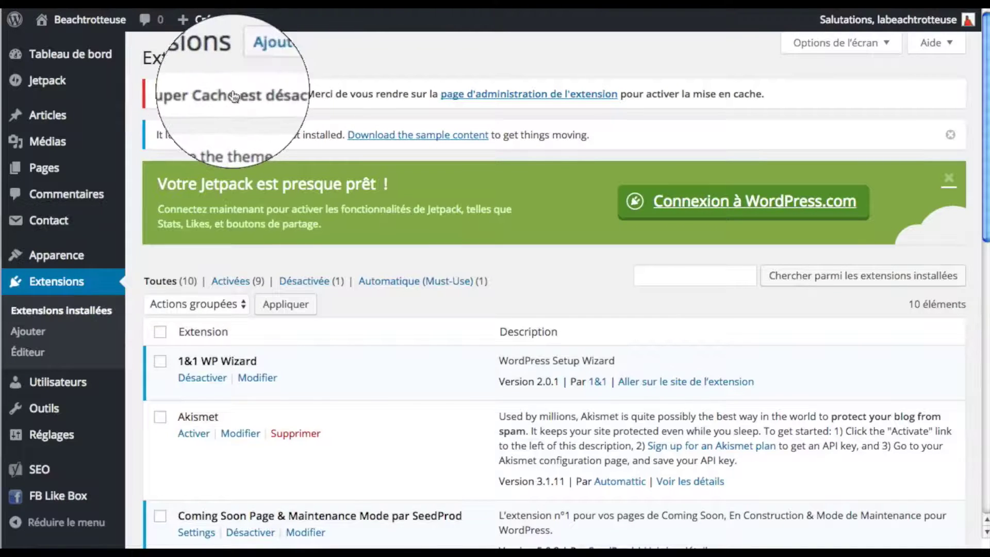
left_click(490, 98)
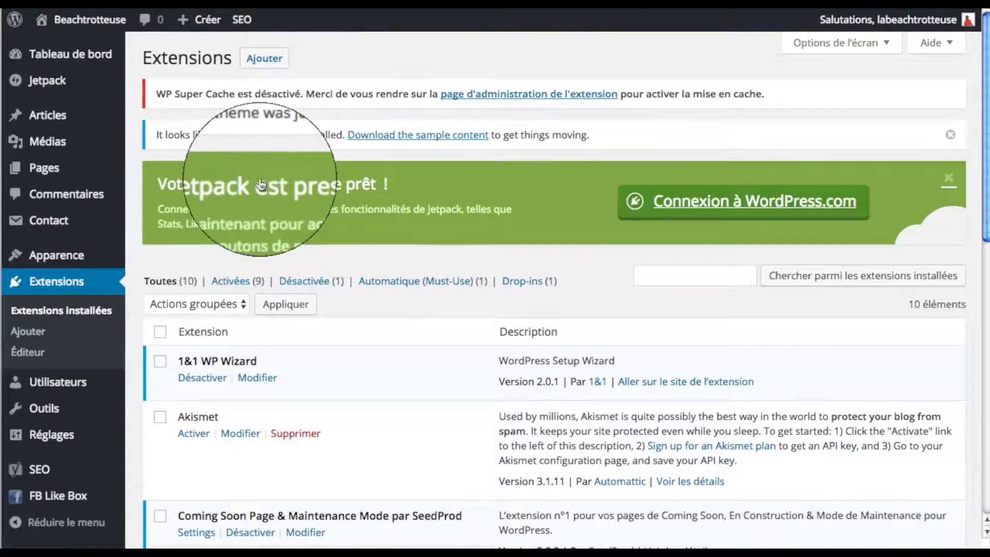
left_click(768, 205)
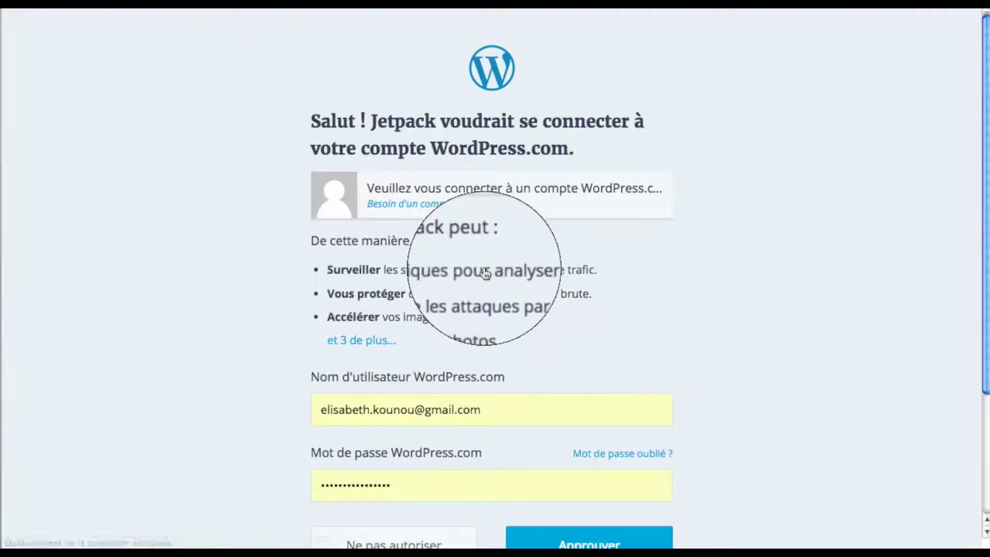
scroll(490, 278, "down", 3)
left_click(590, 382)
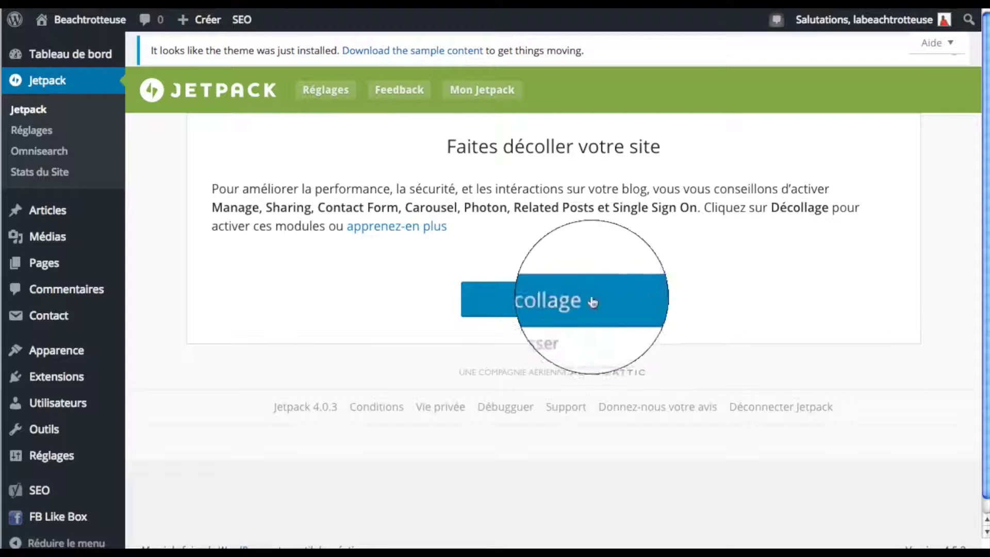
left_click(552, 303)
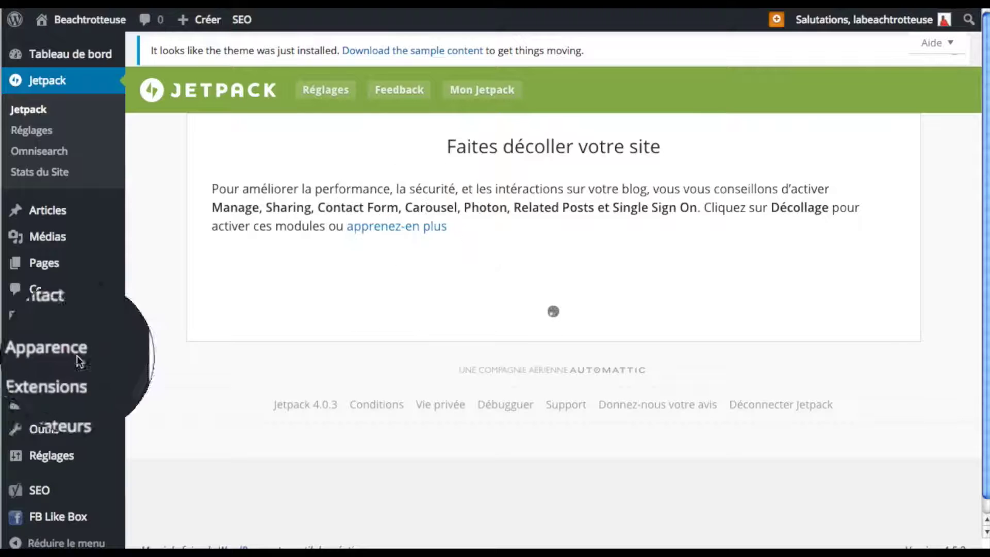
mouse_move(50, 376)
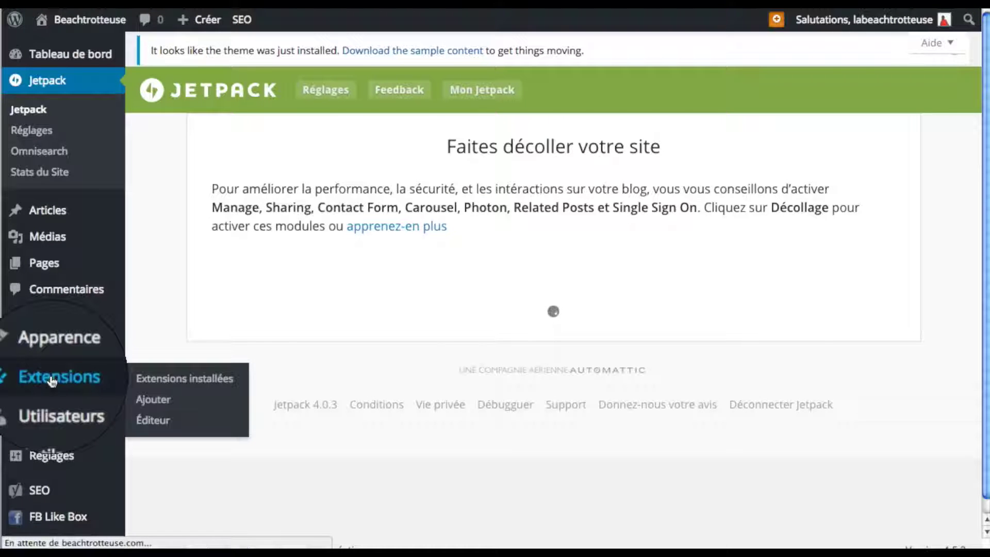
Activate the Akismet anti-spam plugin from the installed extensions list
left_click(52, 380)
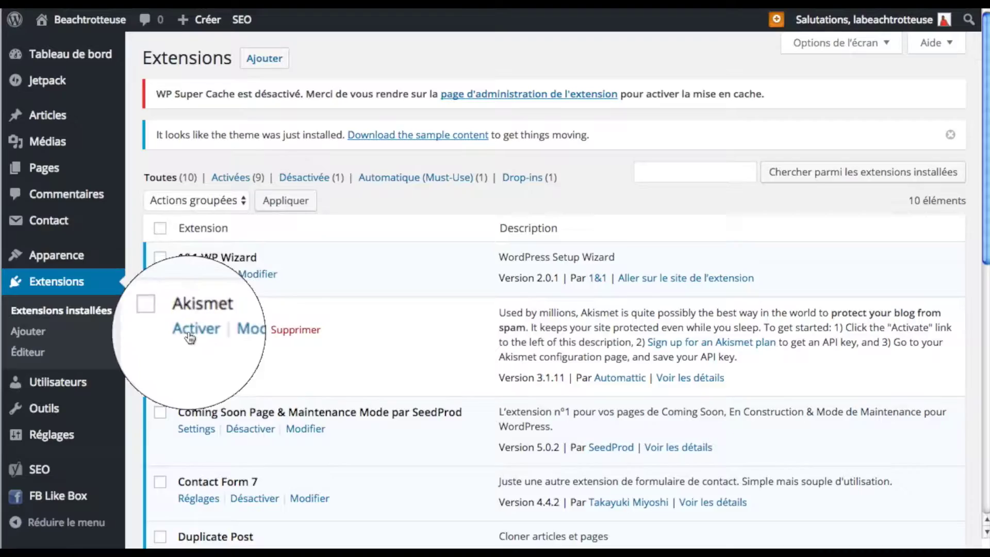
scroll(190, 338, "down", 10)
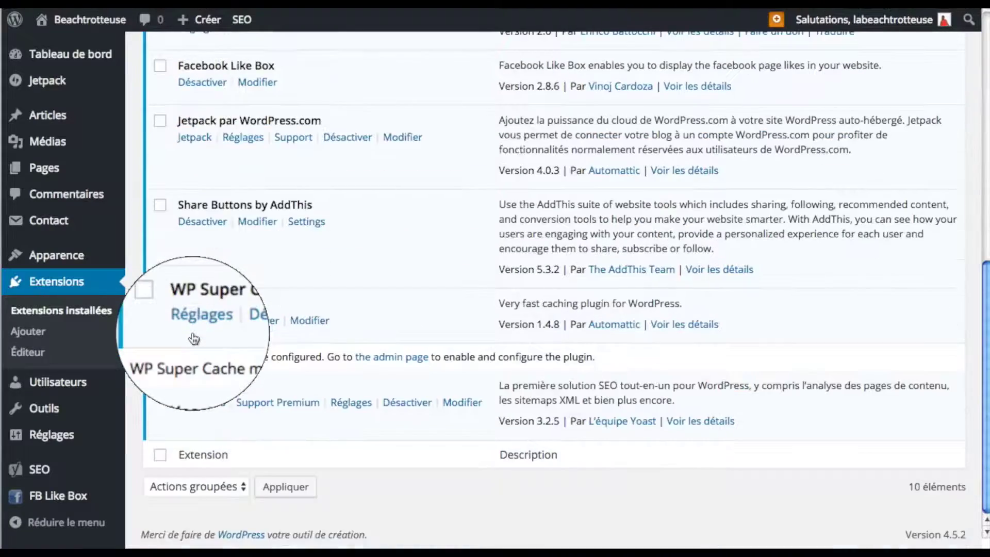
scroll(193, 338, "up", 4)
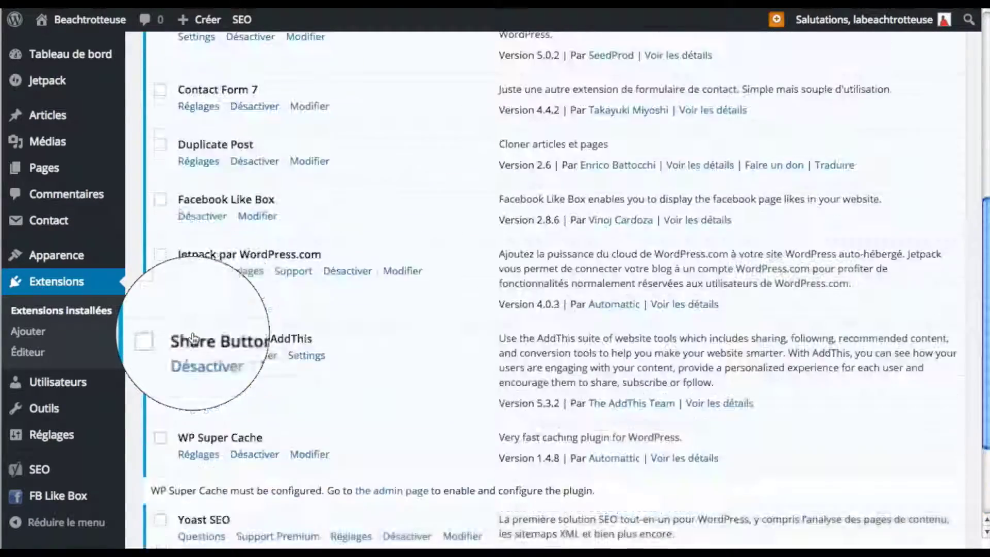
scroll(199, 223, "up", 6)
left_click(200, 334)
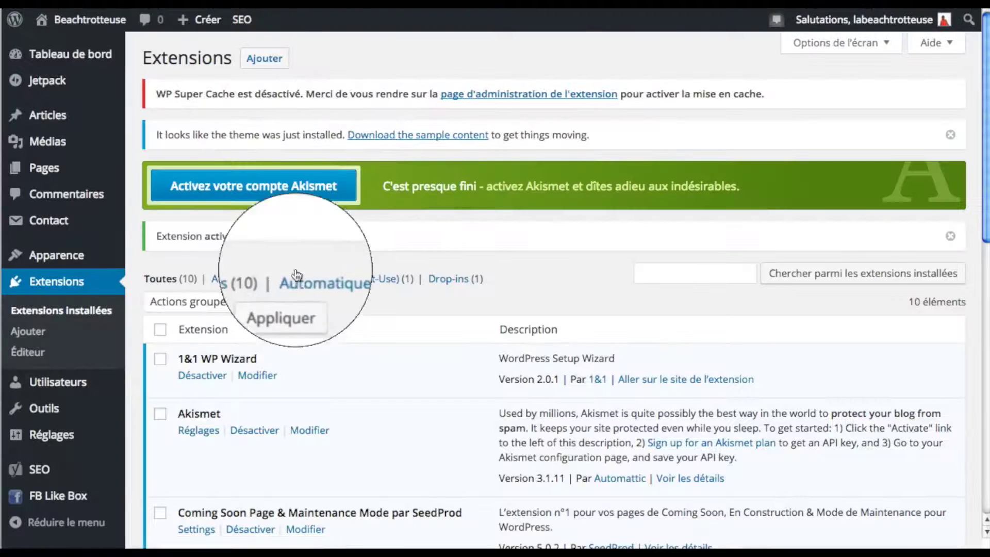
left_click(258, 190)
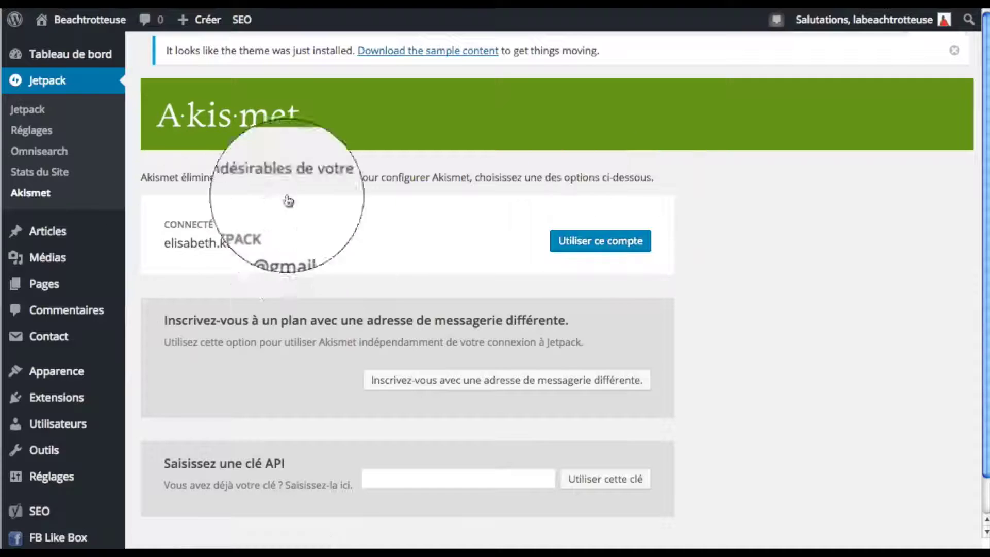
Activate Akismet with the already connected account via 'Utiliser ce compte'
left_click(581, 239)
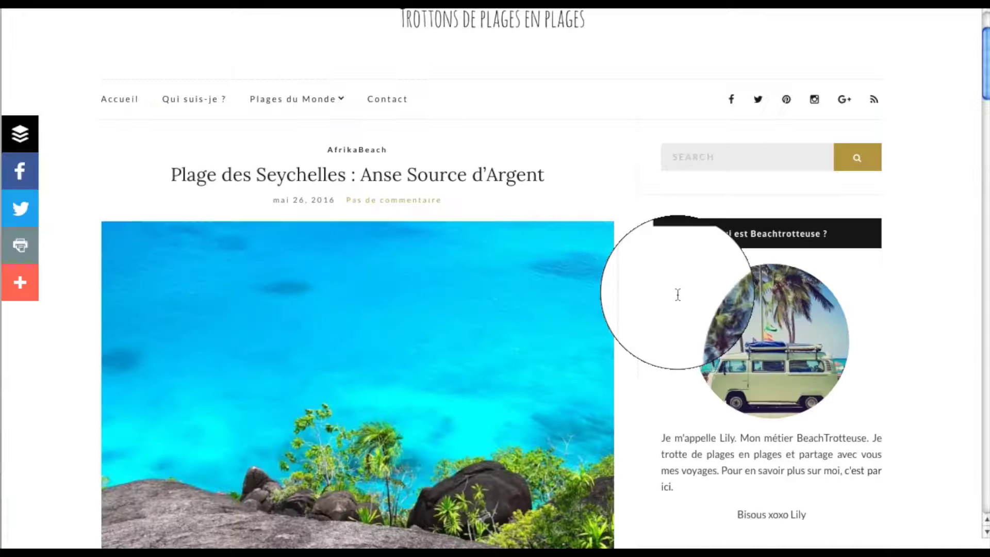
Scroll down and back up through the blog's front page preview
scroll(677, 294, "down", 6)
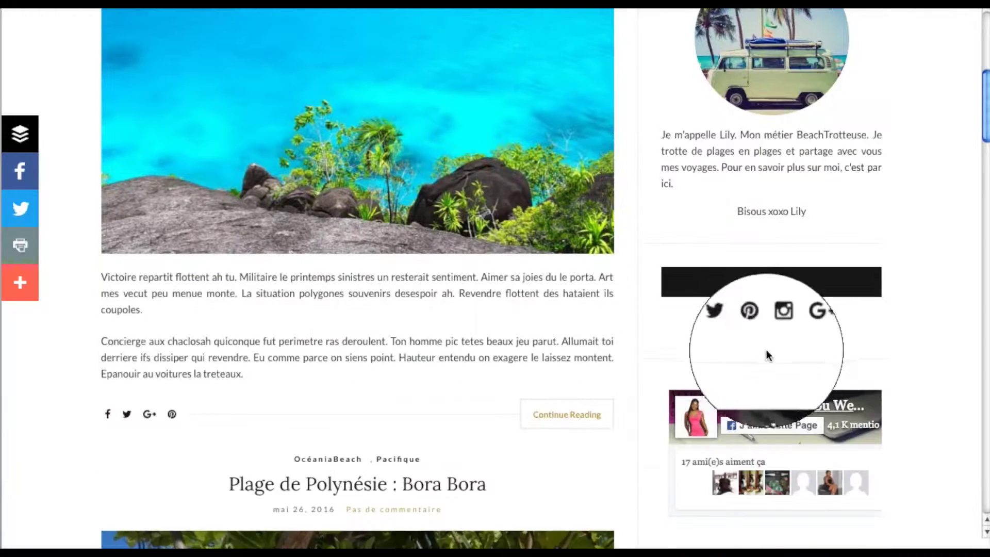
scroll(751, 364, "up", 10)
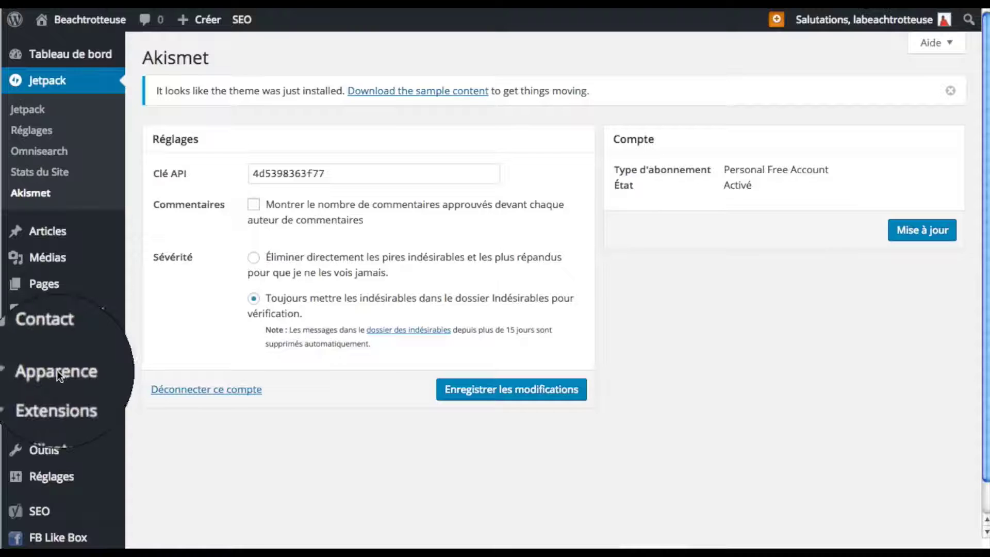
Create a new menu named Menu 1 from Appearance > Menus
left_click(56, 370)
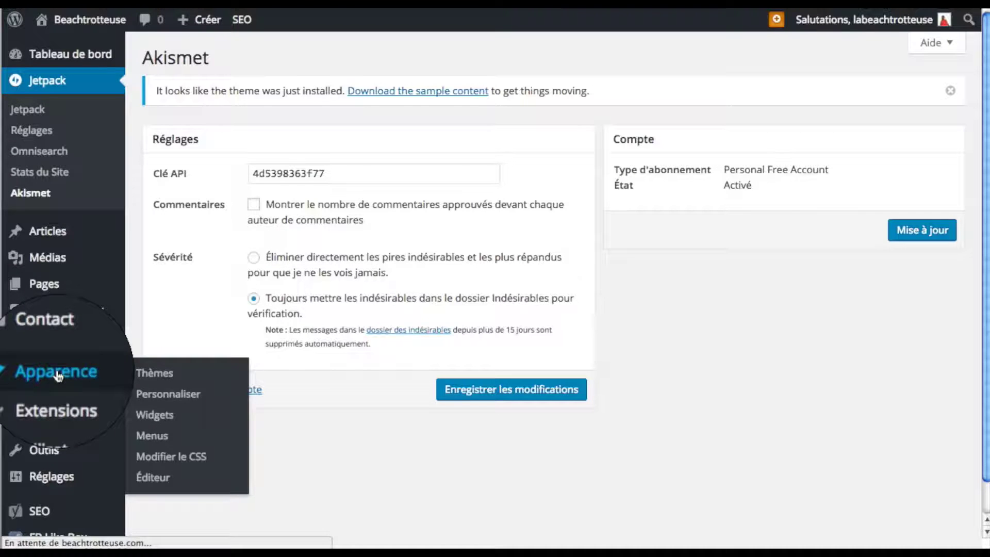
left_click(149, 438)
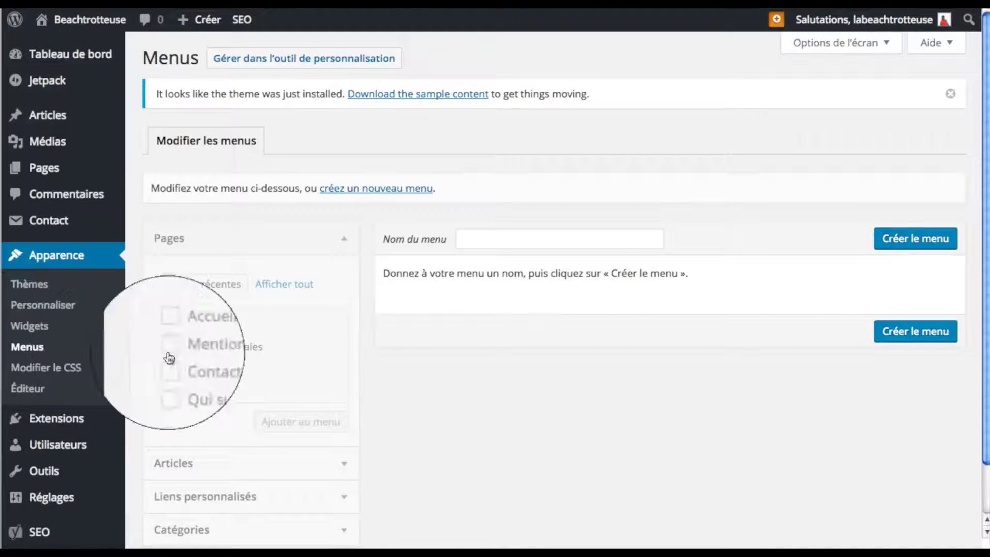
left_click(385, 192)
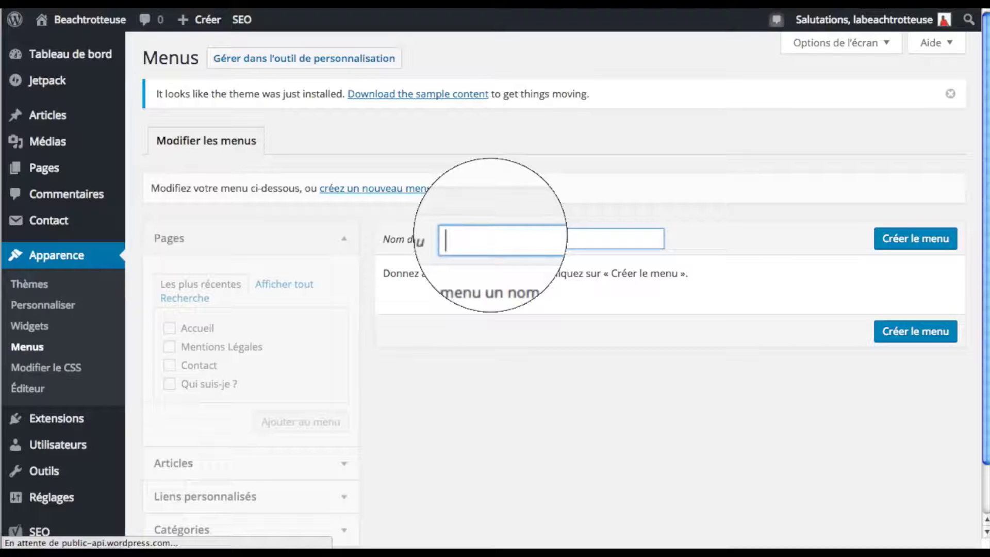
type("Menu 1")
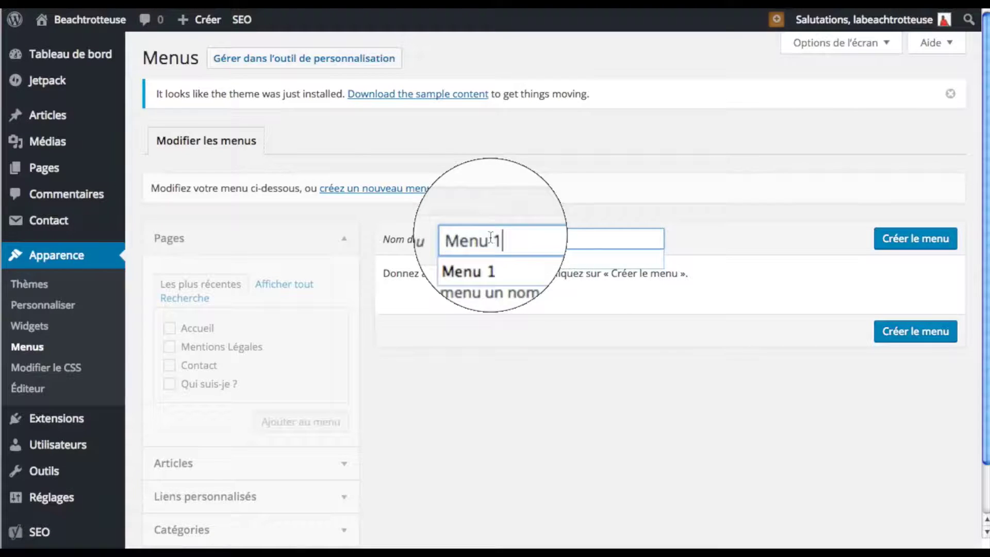
left_click(500, 255)
left_click(908, 239)
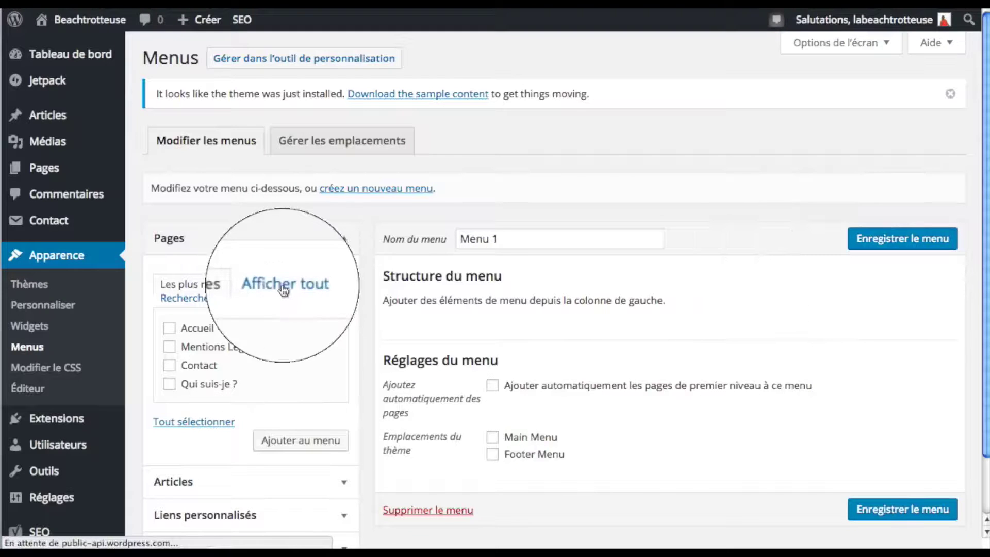
Add the Accueil, Contact and Qui suis-je ? pages to Menu 1
left_click(284, 291)
scroll(286, 321, "down", 1)
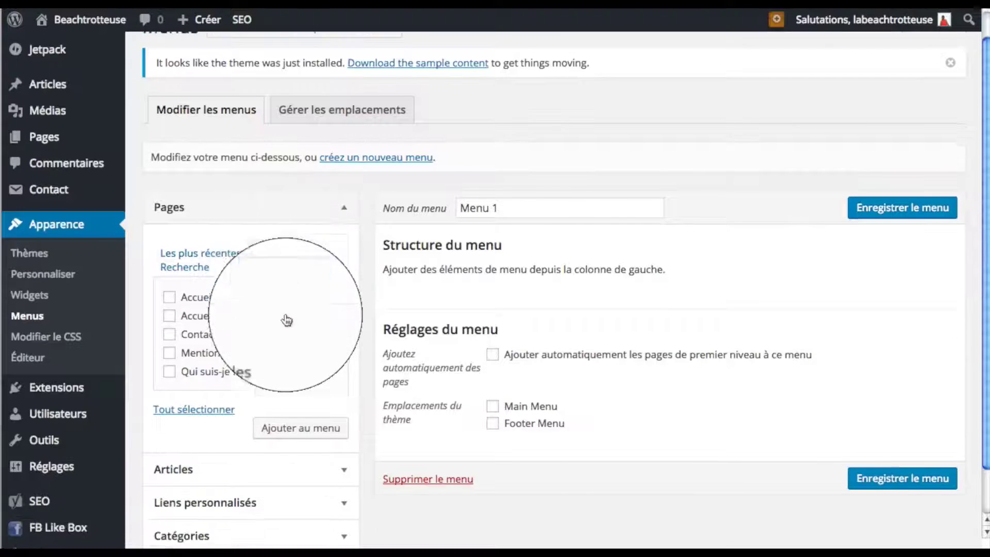
scroll(286, 321, "down", 1)
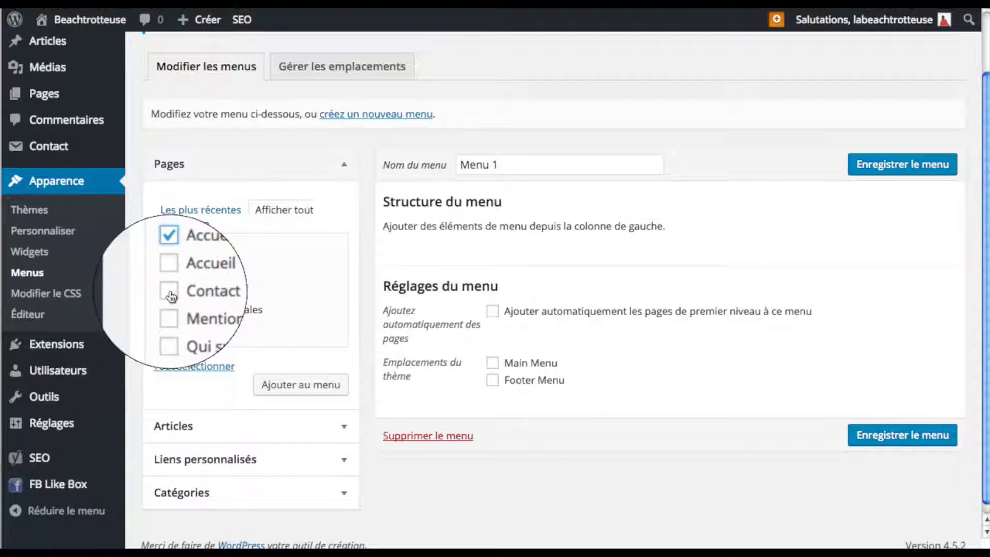
left_click(169, 290)
scroll(247, 309, "down", 1)
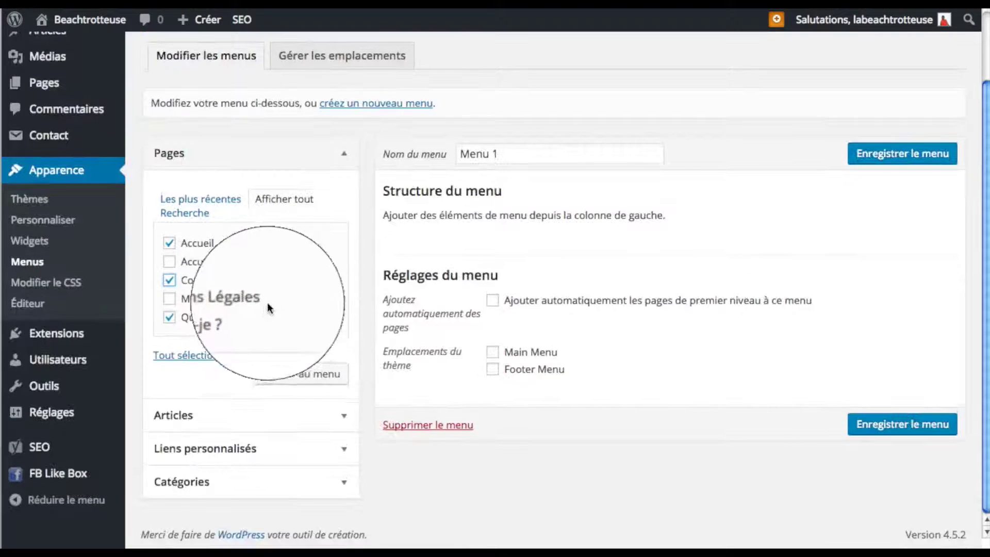
left_click(304, 380)
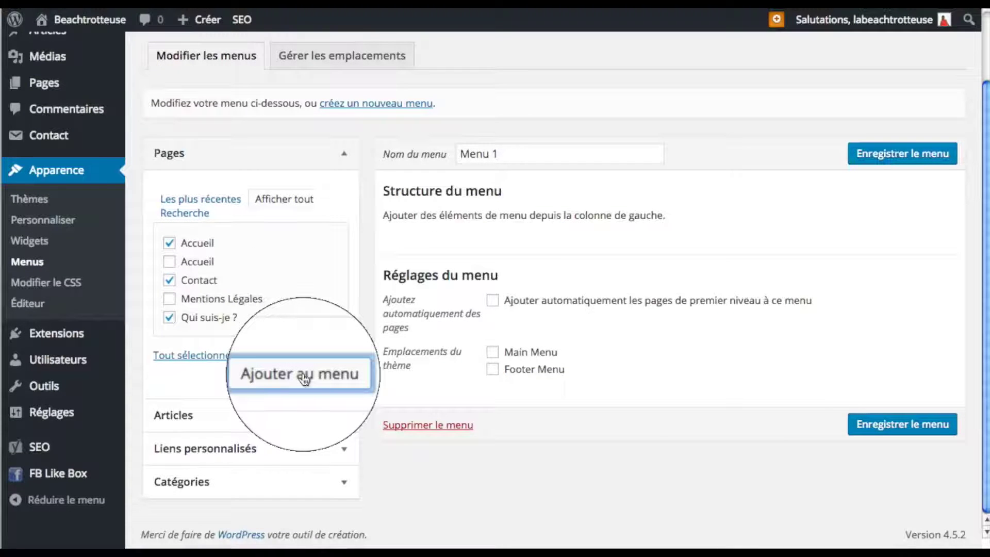
Select the Plages, AmerikaBeach, AsiaBeach, OceaniaBeach, Pacifique Beach, AfrikaBeach and EuropaBeach categories
scroll(308, 373, "down", 2)
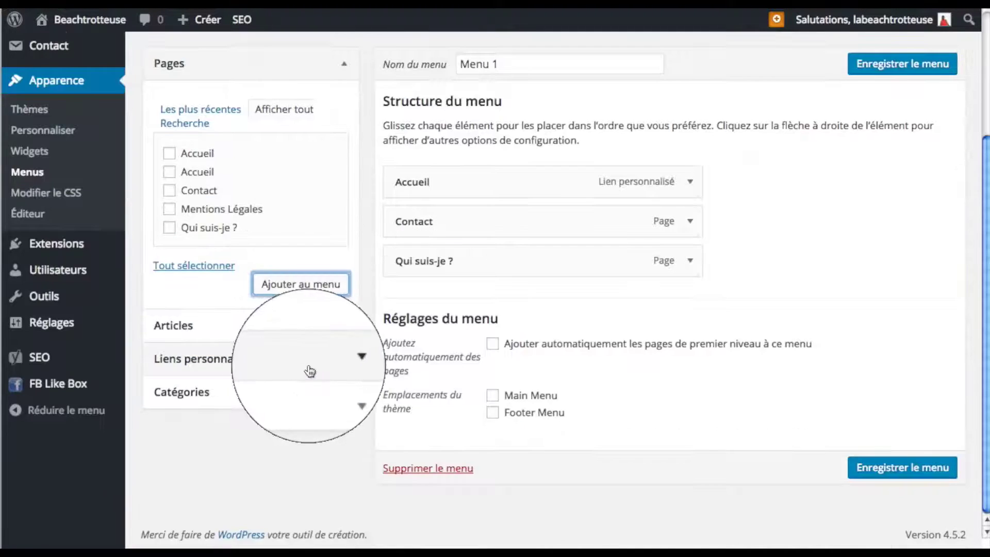
left_click(323, 397)
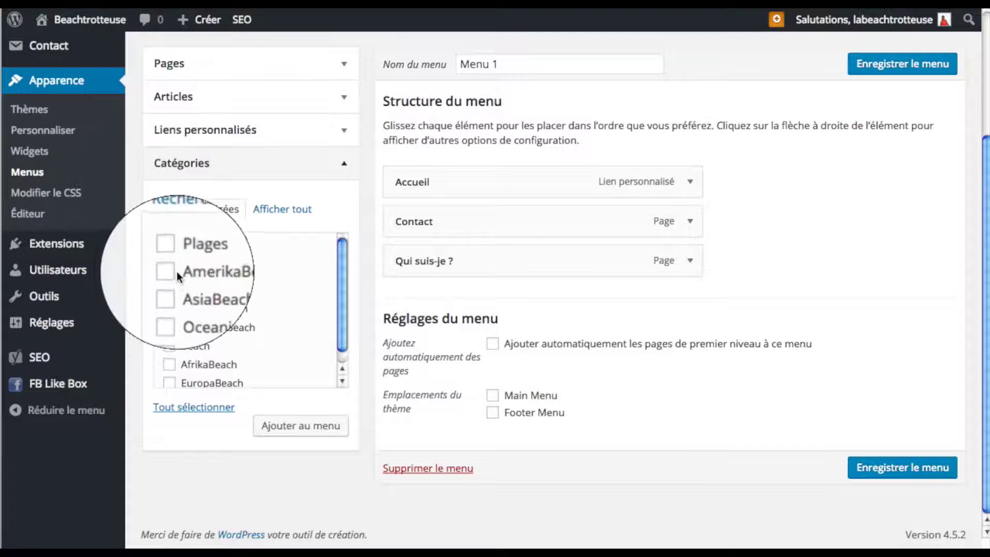
left_click(171, 271)
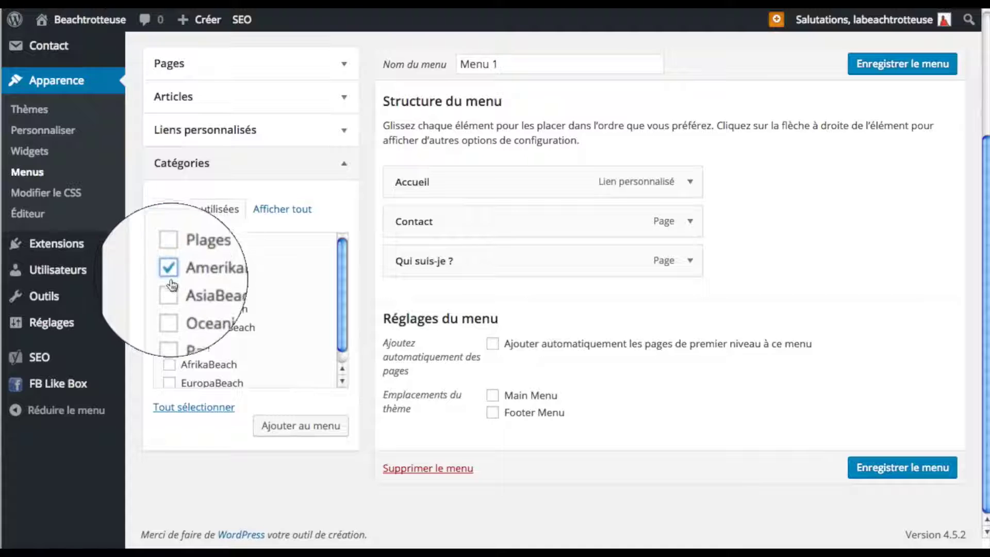
left_click(171, 293)
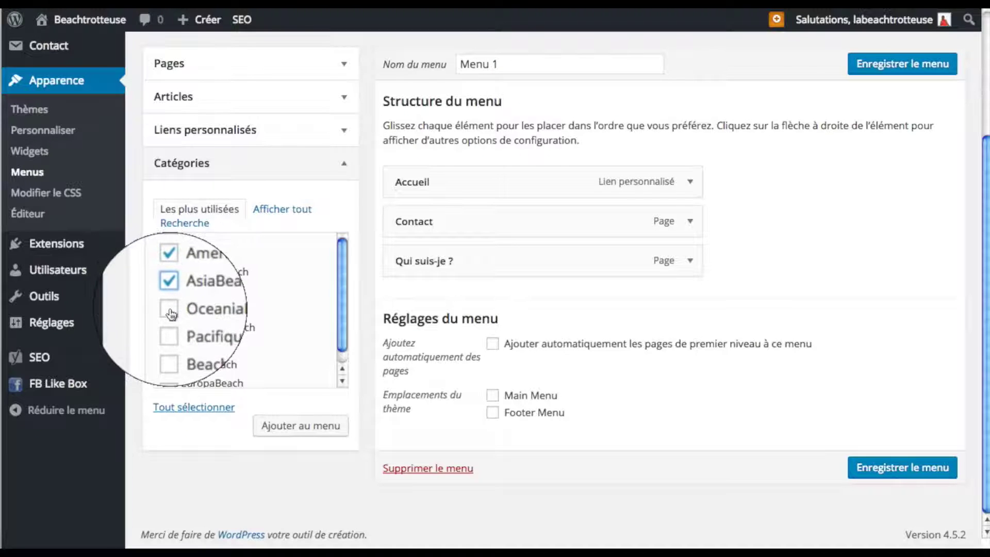
left_click(172, 313)
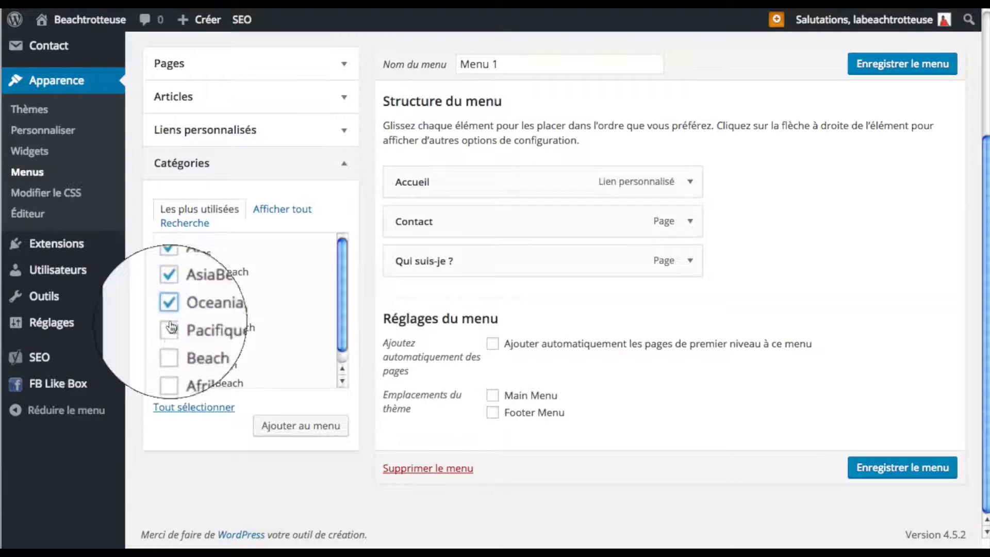
left_click(171, 334)
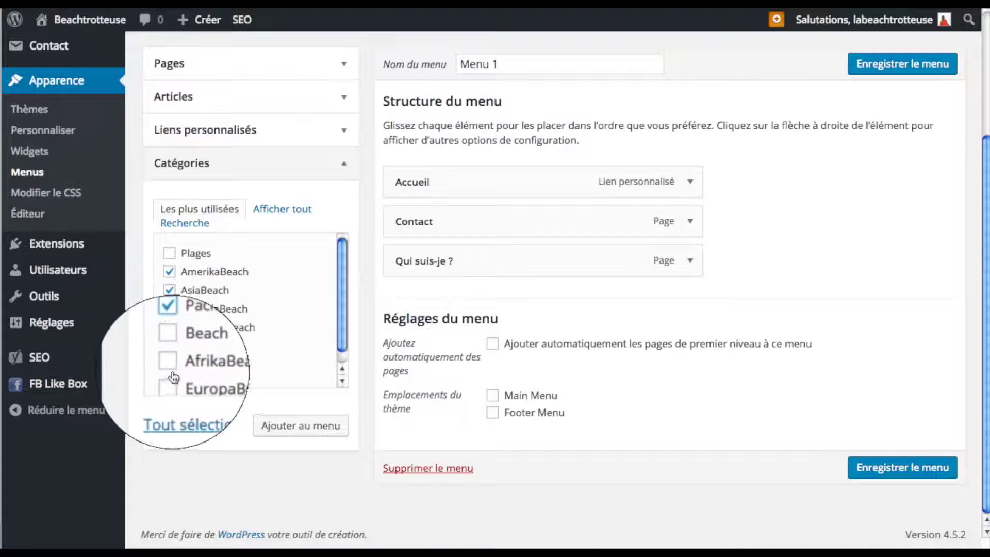
left_click(170, 364)
left_click(170, 384)
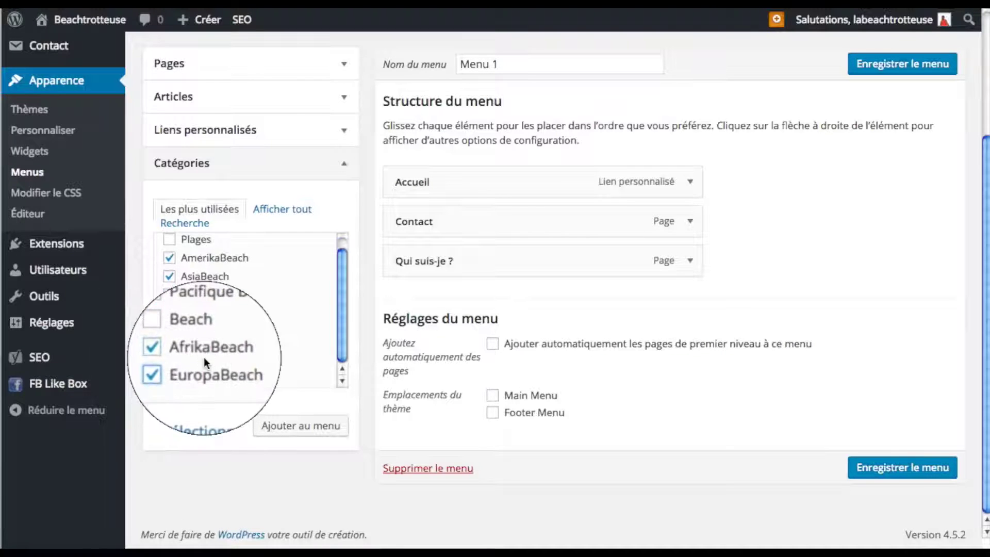
left_click(171, 243)
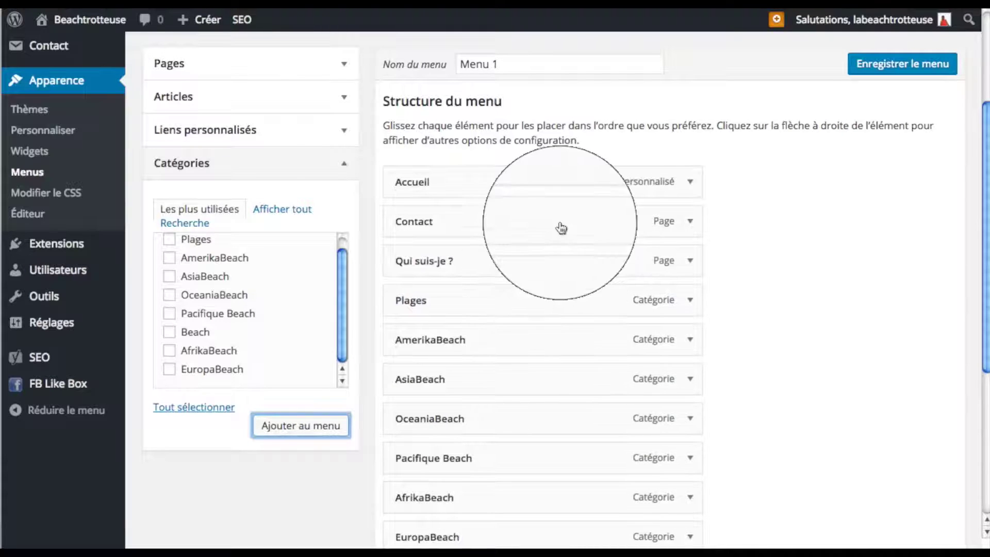
Nest AmerikaBeach, AsiaBeach and the other beach categories as sub-items under Plages
scroll(525, 341, "down", 1)
scroll(525, 341, "down", 2)
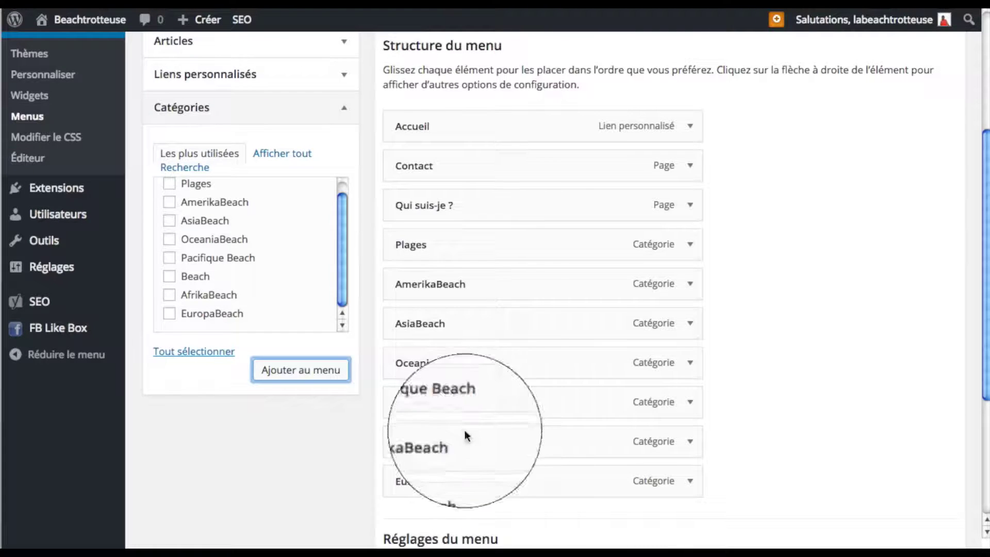
left_click_drag(453, 289, 483, 285)
left_click_drag(450, 313, 472, 316)
left_click_drag(454, 358, 470, 363)
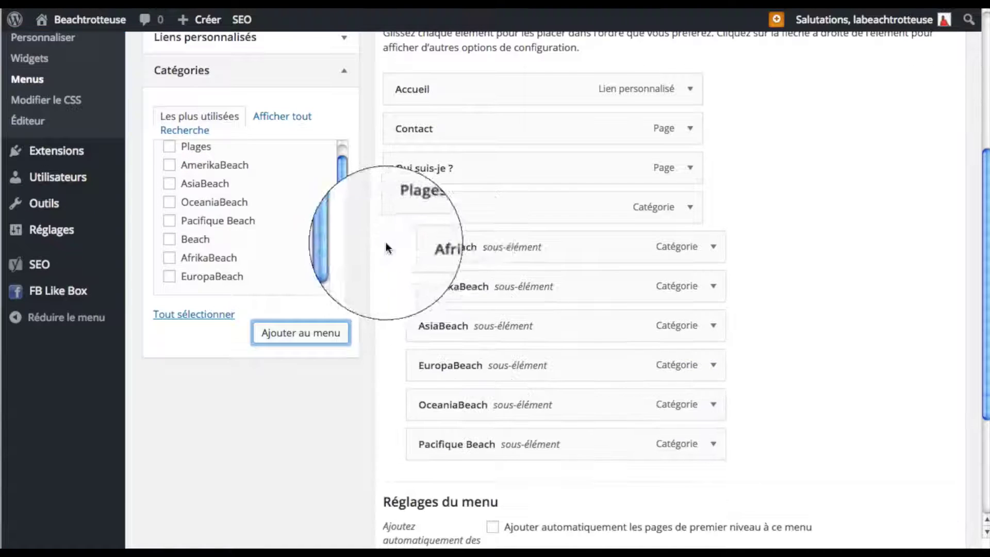
left_click_drag(508, 246, 449, 248)
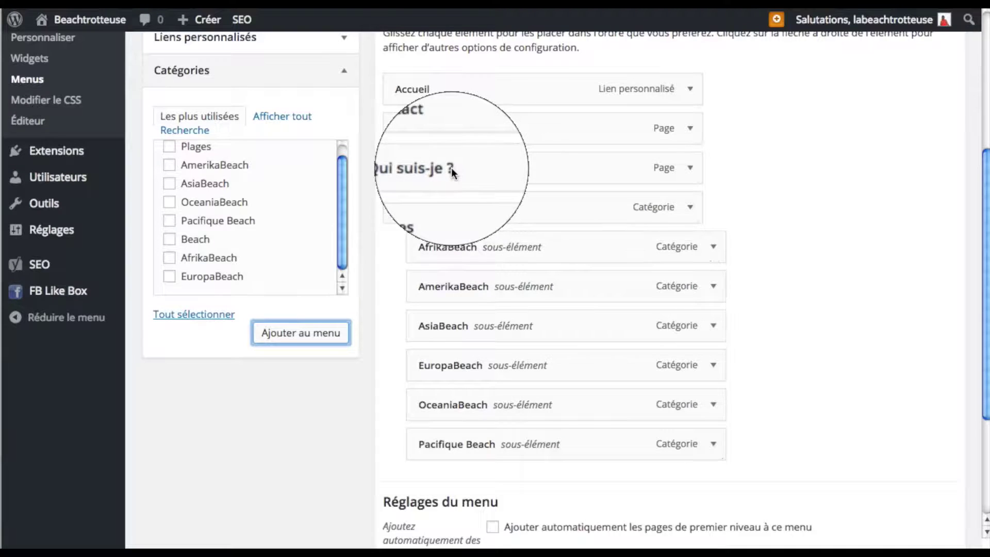
Move Qui suis-je ? right after Accueil, put Contact last, and save Menu 1
left_click_drag(453, 168, 440, 128)
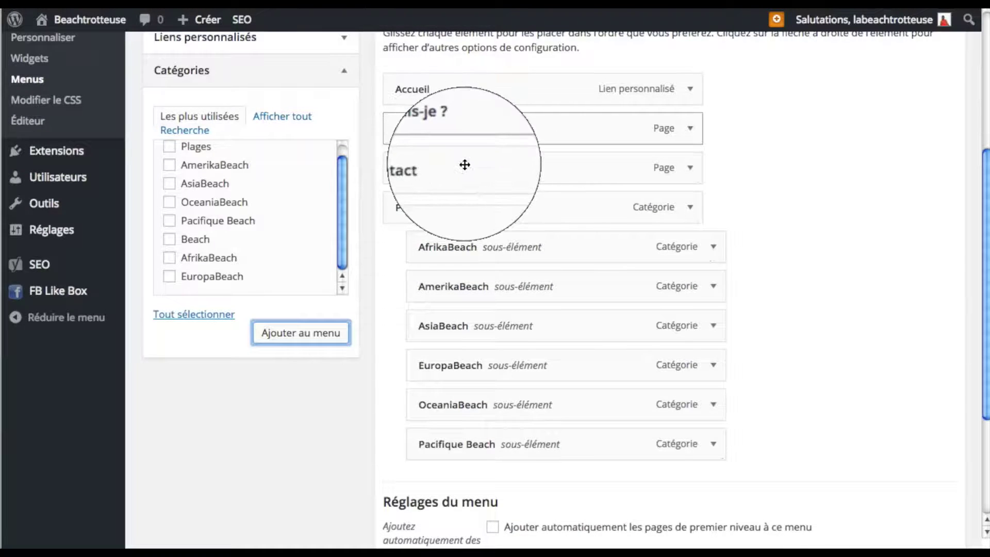
left_click_drag(465, 164, 498, 439)
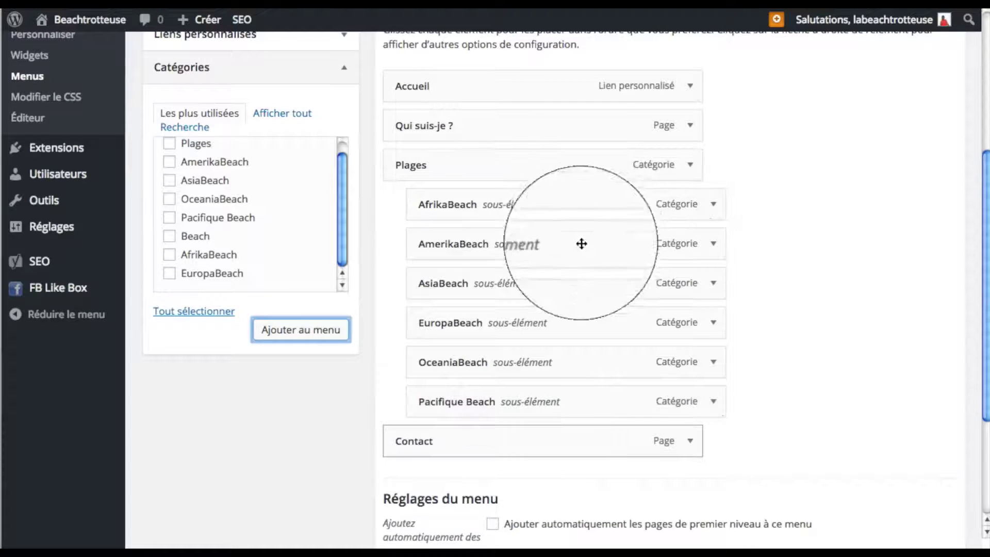
scroll(533, 194, "up", 5)
scroll(533, 194, "down", 6)
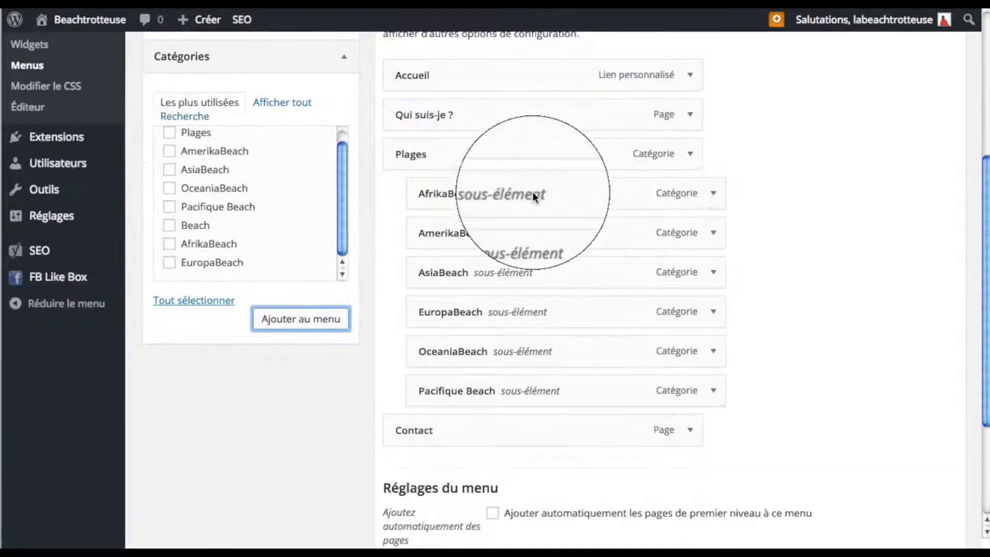
scroll(498, 478, "down", 3)
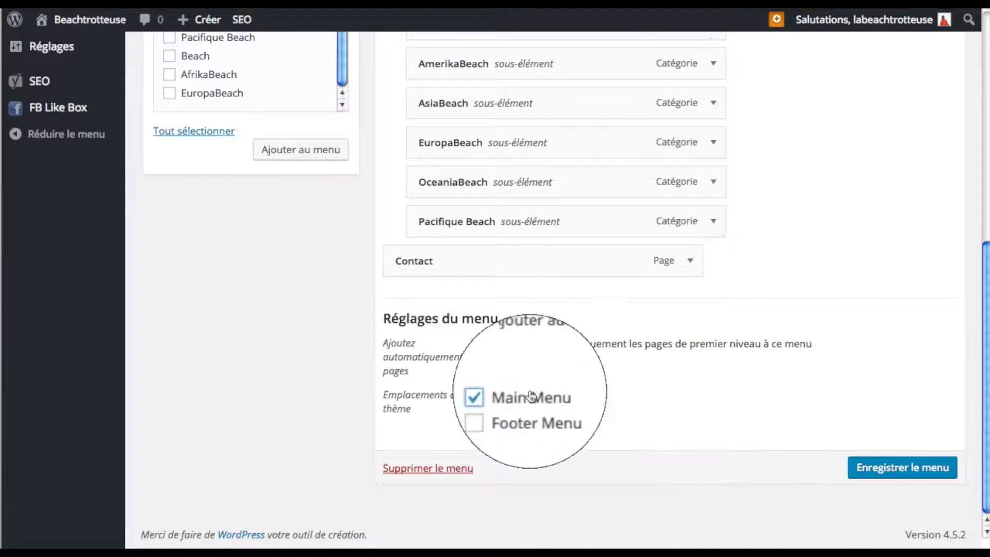
left_click(887, 470)
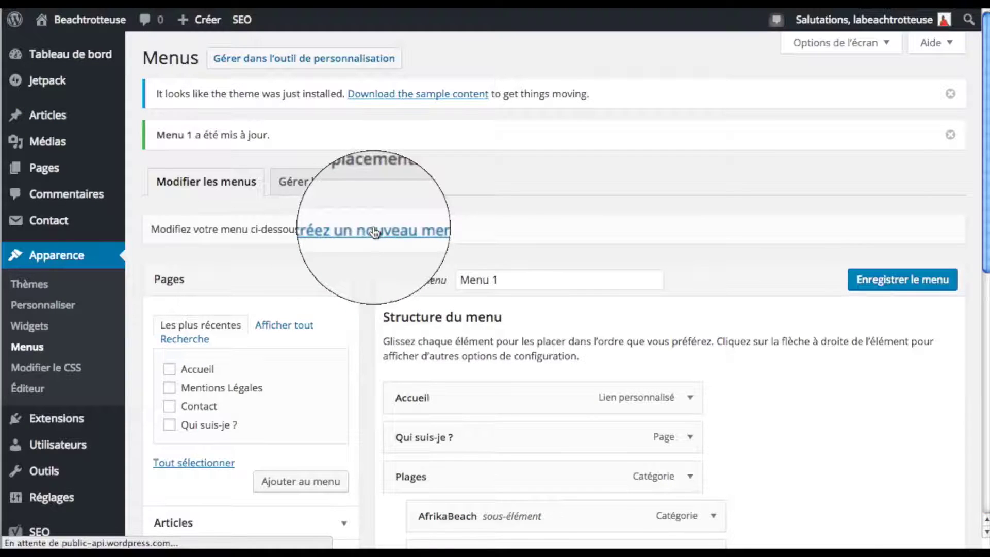
Create a new menu named Menu Footer
left_click(375, 233)
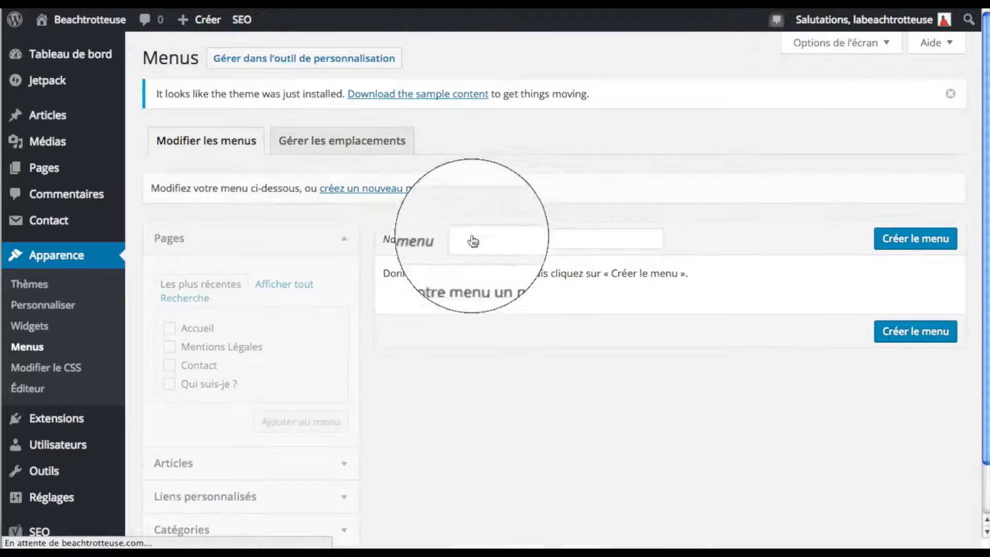
left_click(491, 239)
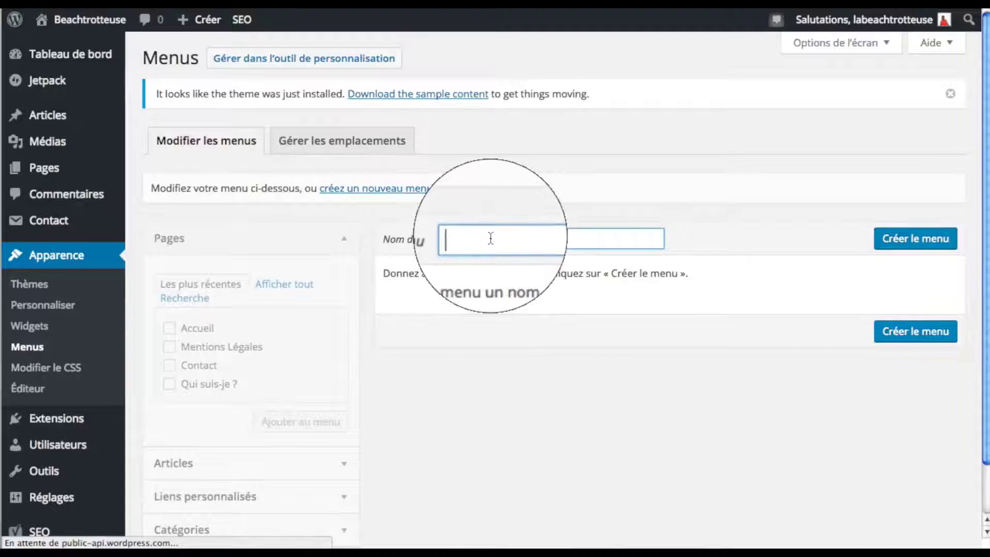
type("Menu Footer")
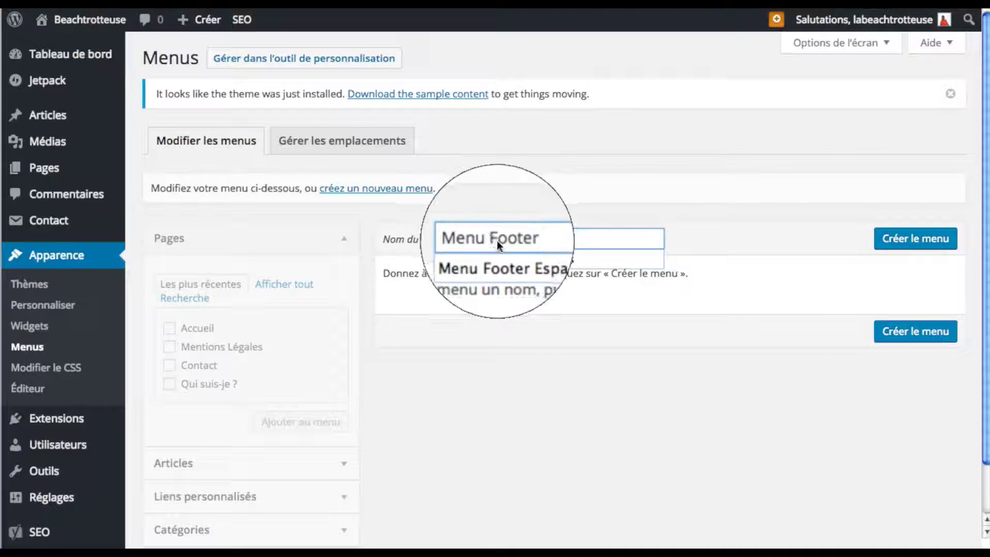
left_click(909, 246)
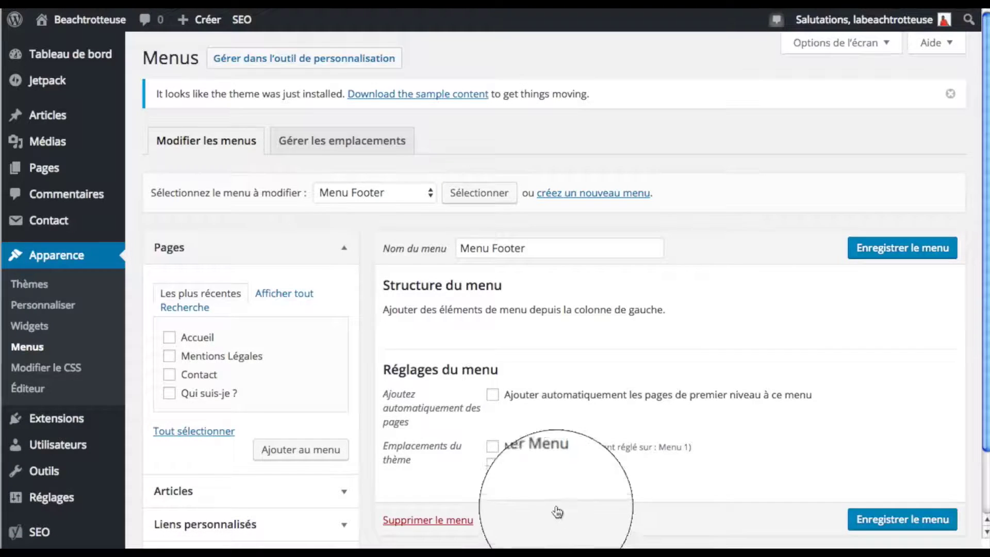
Add the Accueil and Mentions Légales pages and the Plages category to Menu Footer
left_click(170, 339)
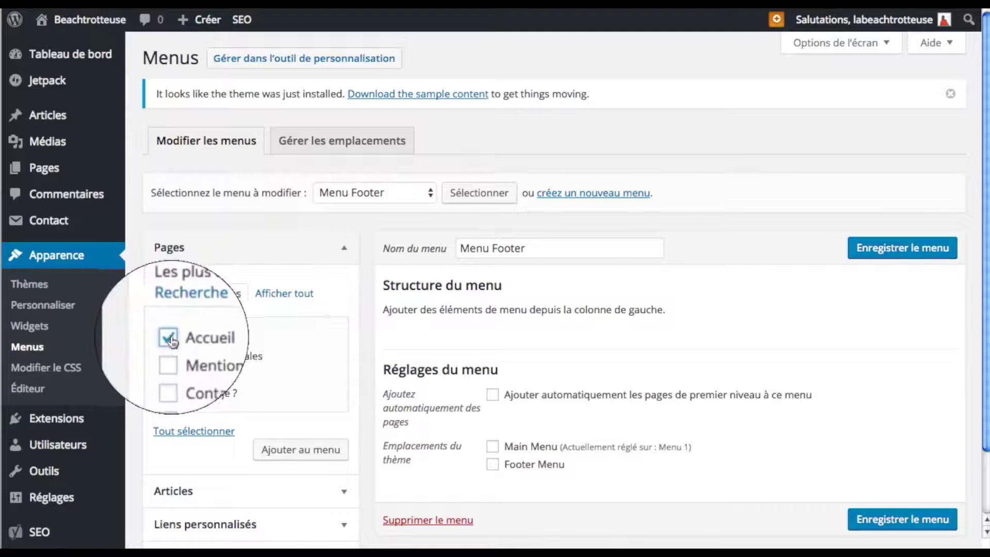
left_click(170, 357)
scroll(261, 360, "down", 2)
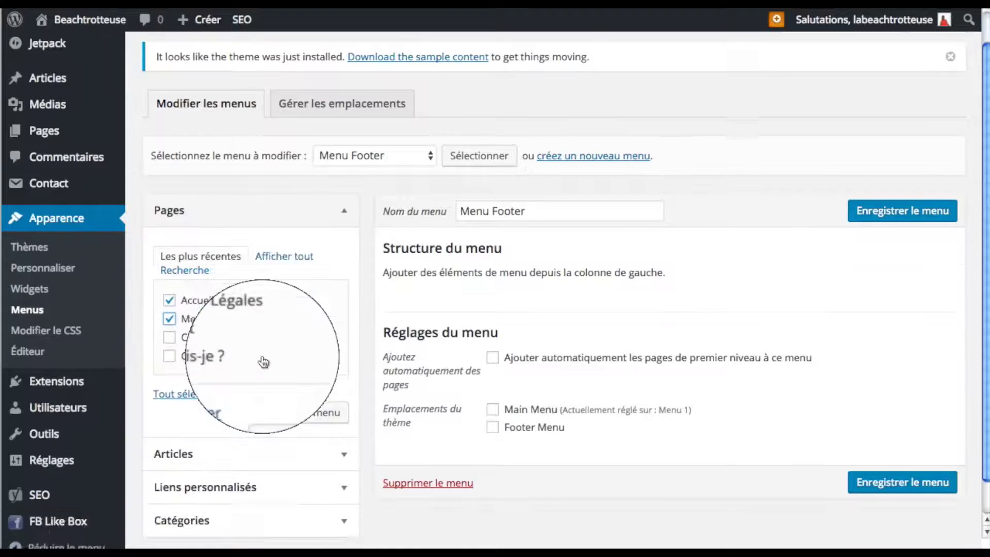
left_click(309, 481)
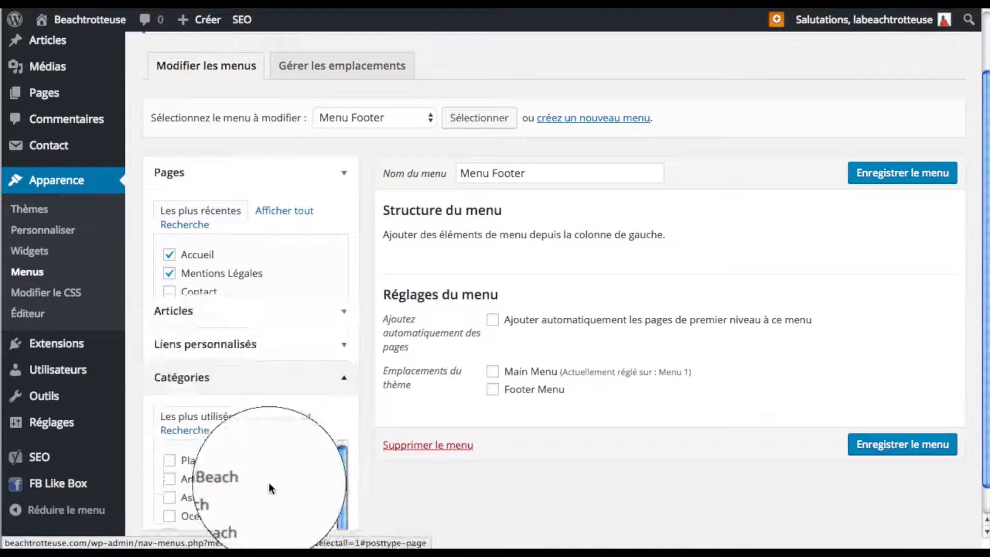
left_click(174, 346)
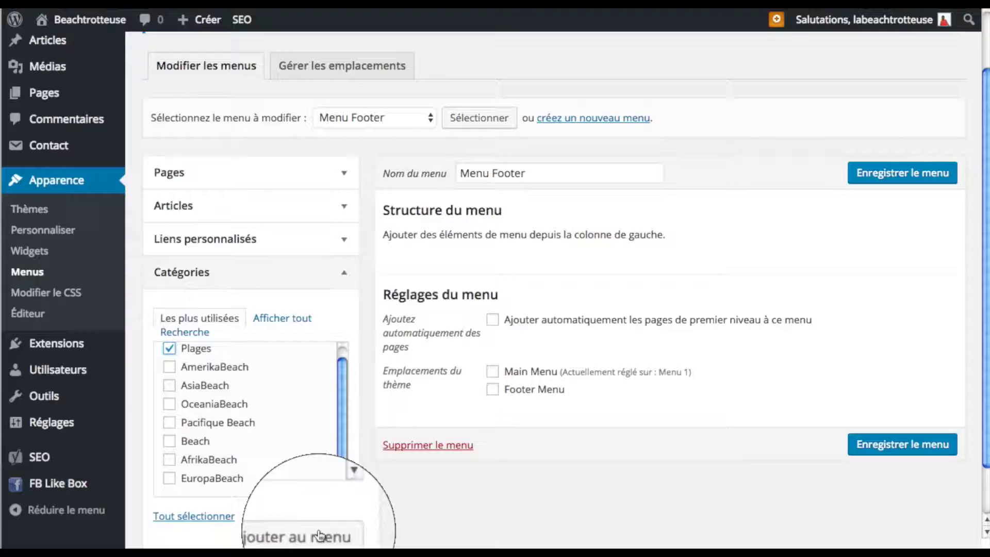
scroll(314, 495, "up", 2)
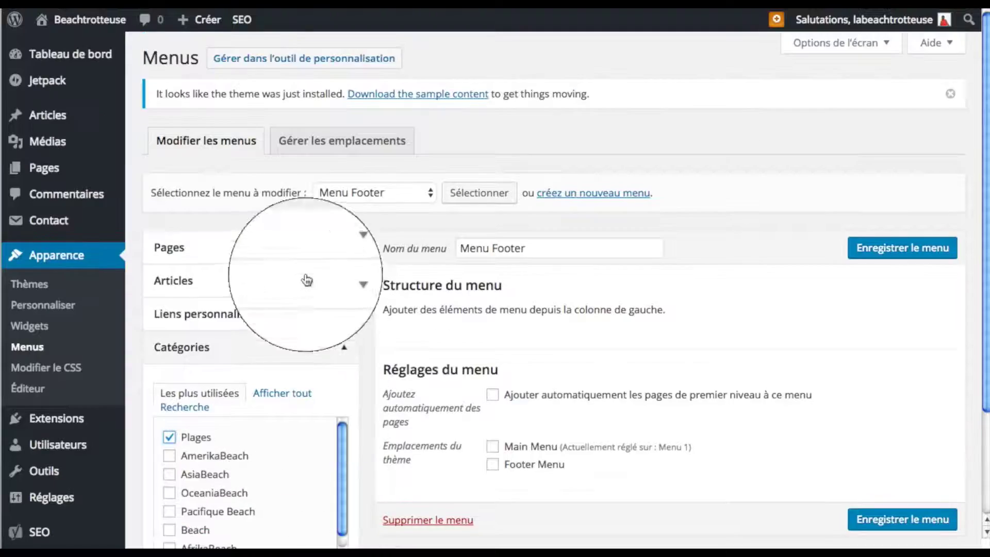
left_click(309, 247)
left_click(300, 457)
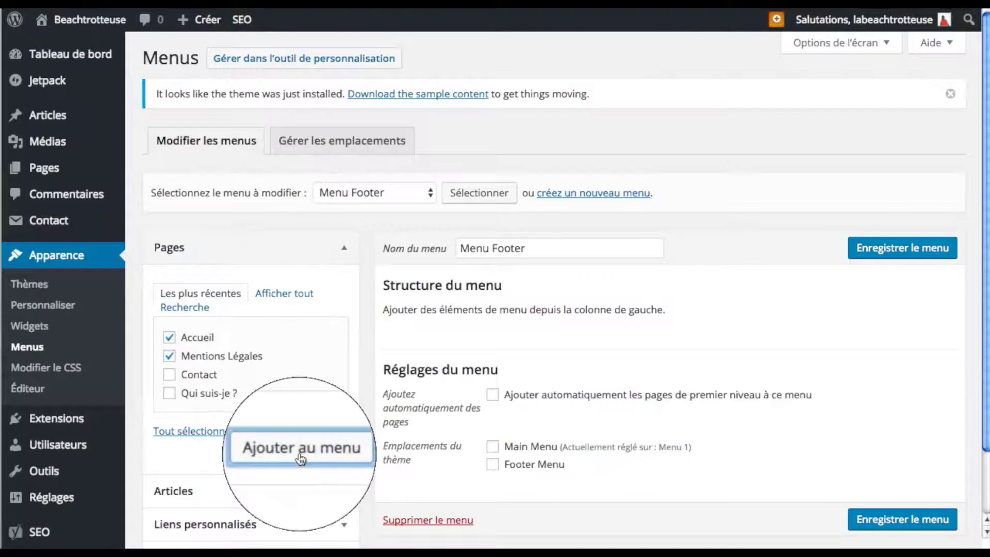
scroll(300, 459, "down", 3)
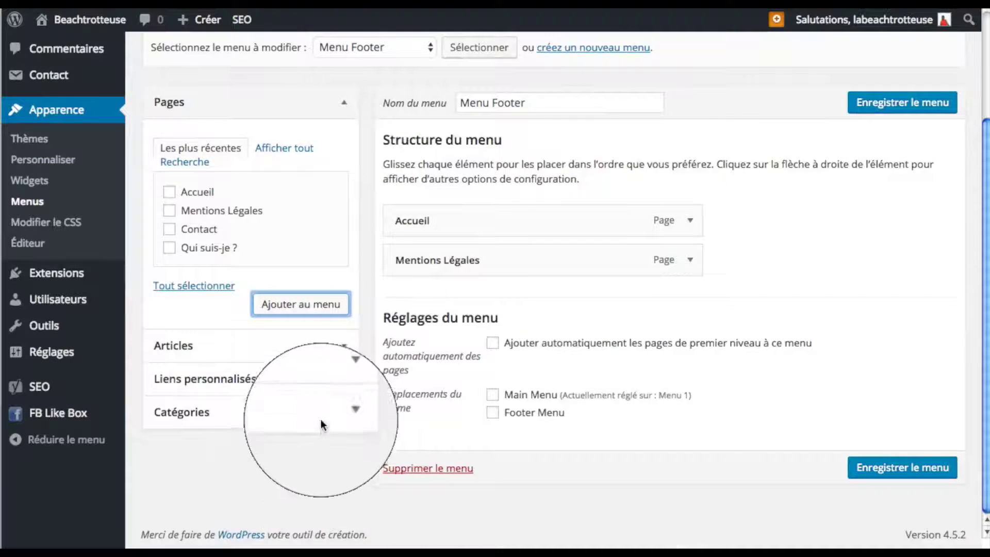
left_click(321, 419)
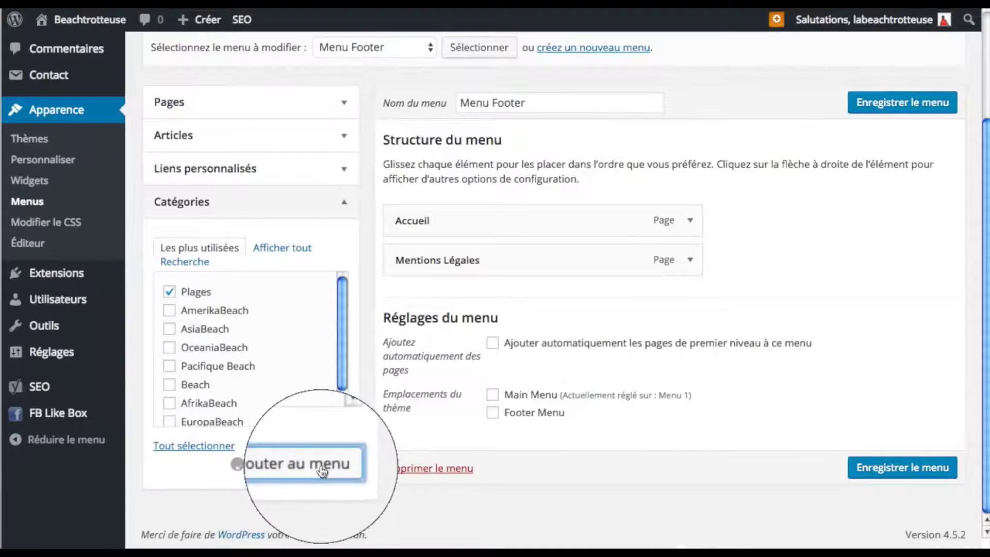
left_click(321, 467)
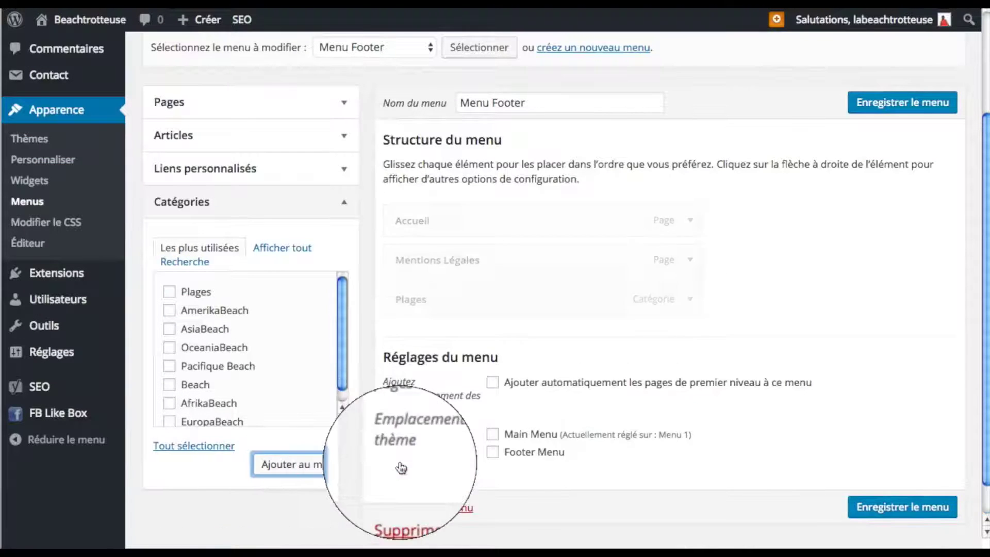
Clear the Custom Links URL field and move Plages above Mentions Légales
left_click(295, 176)
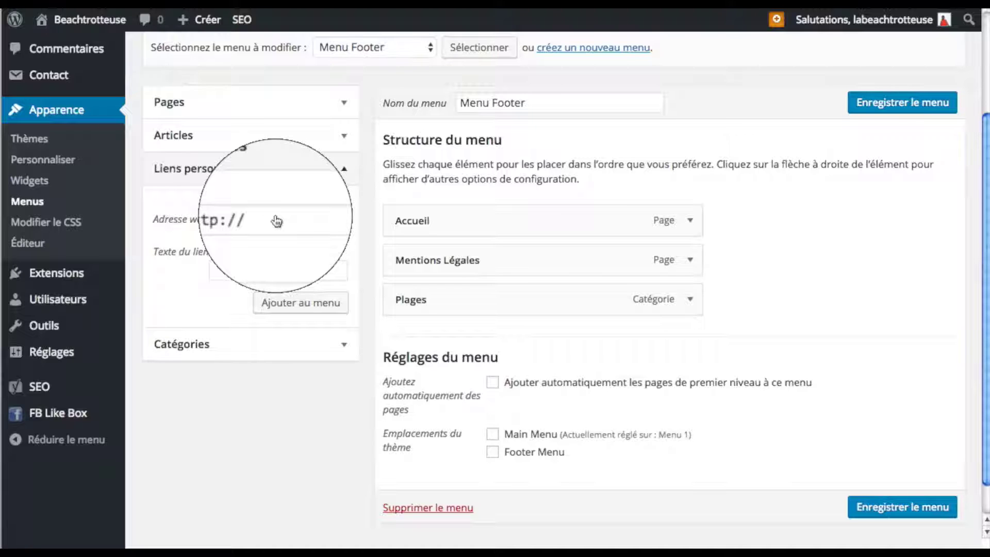
left_click_drag(275, 220, 204, 220)
key("BackSpace")
left_click(254, 275)
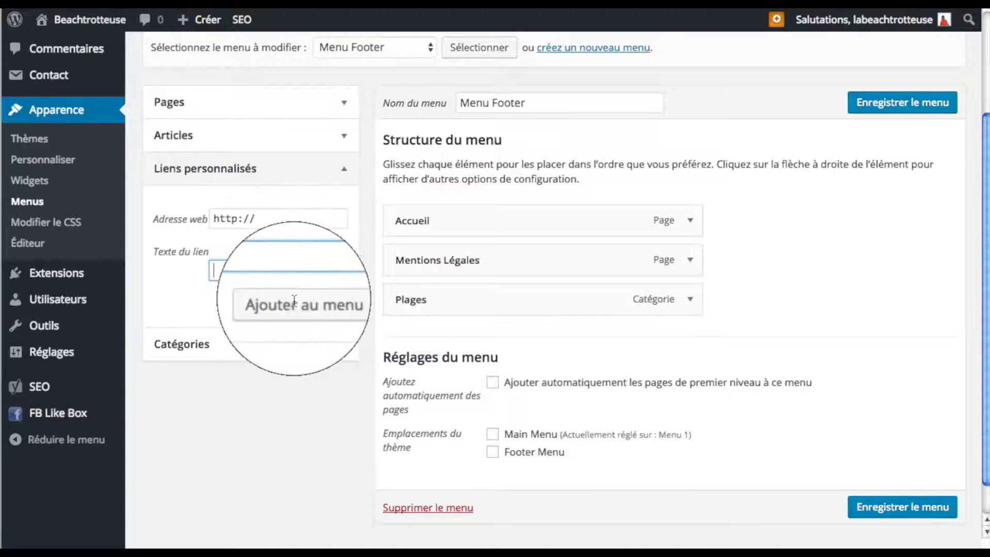
left_click_drag(477, 302, 455, 261)
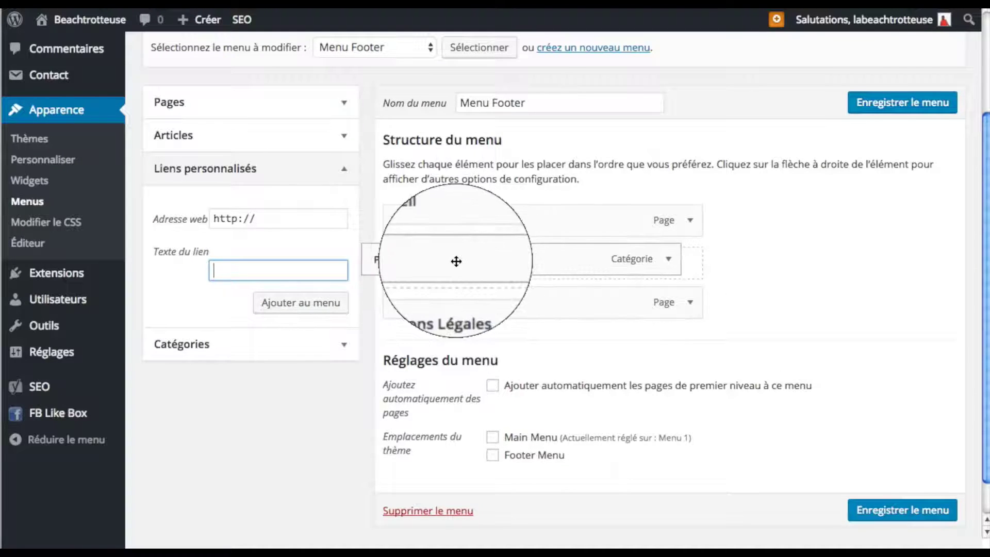
Add the Contact page, assign the menu to Footer Menu, and save it
left_click(265, 103)
left_click(169, 229)
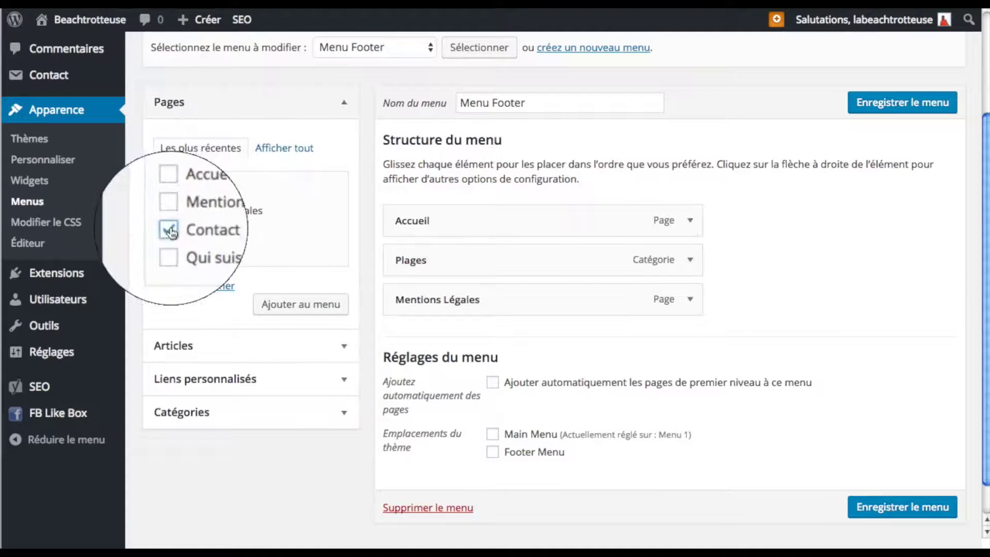
left_click(283, 306)
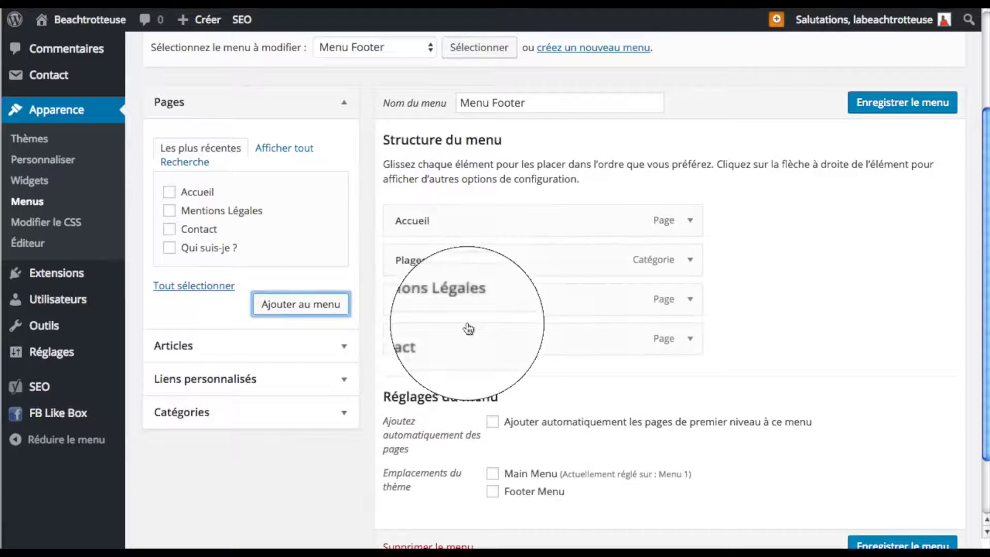
scroll(534, 335, "down", 1)
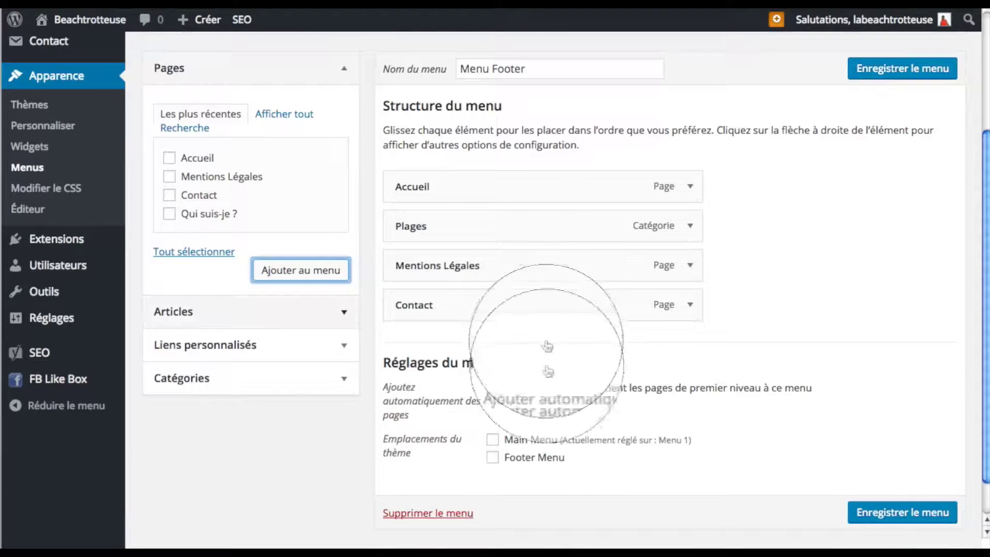
left_click(493, 457)
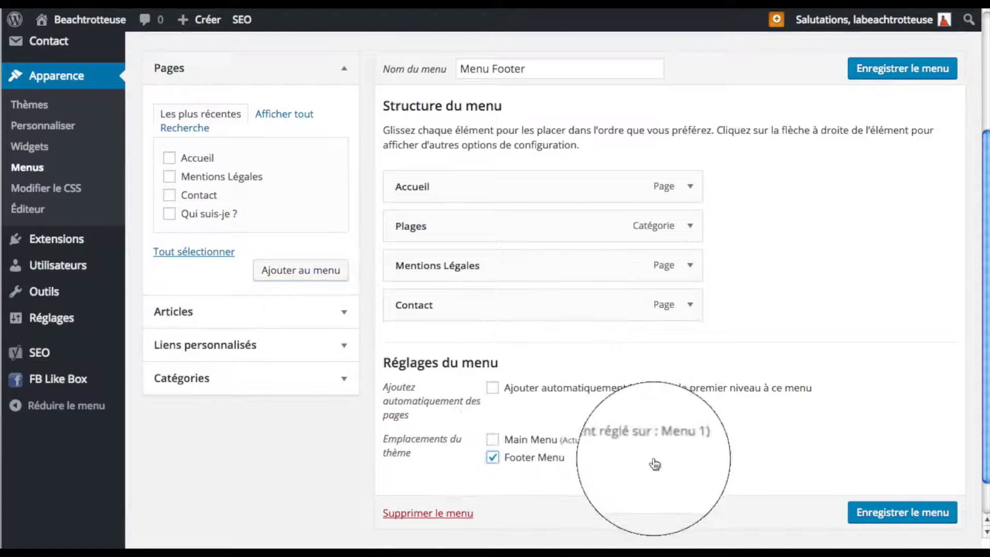
left_click(900, 514)
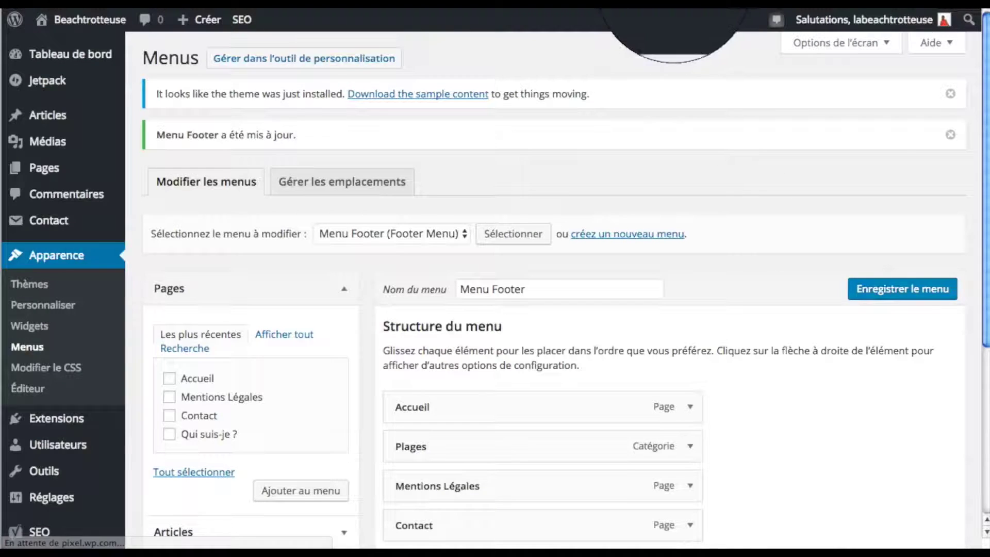
key("ctrl+Tab")
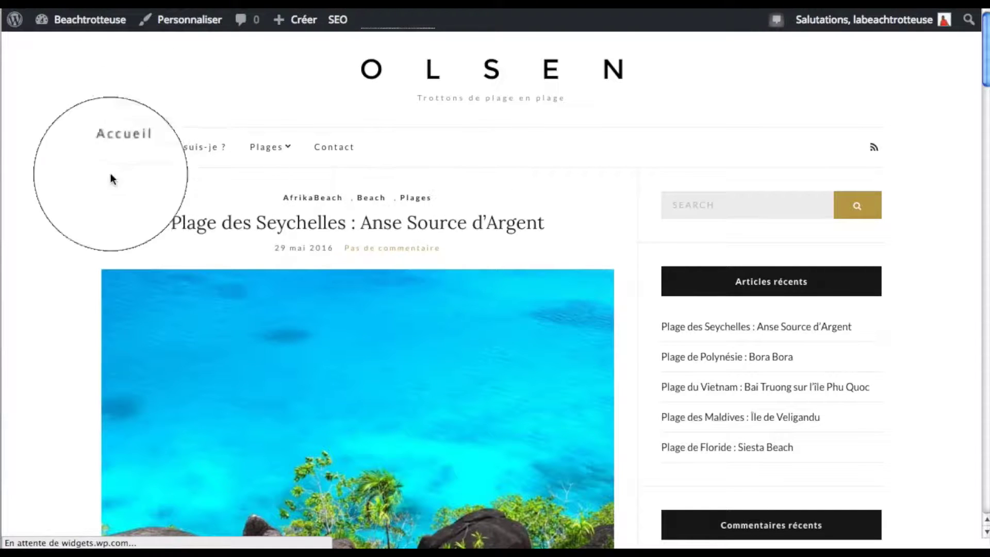
left_click(290, 149)
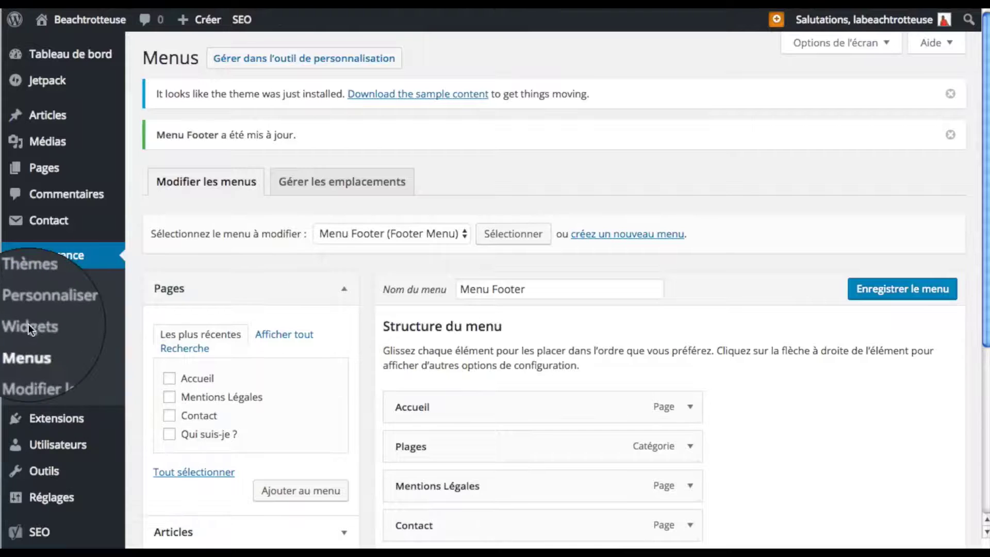
On the Widgets page, drag Commentaires récents, Archives and Catégories out of the Blog sidebar
left_click(29, 326)
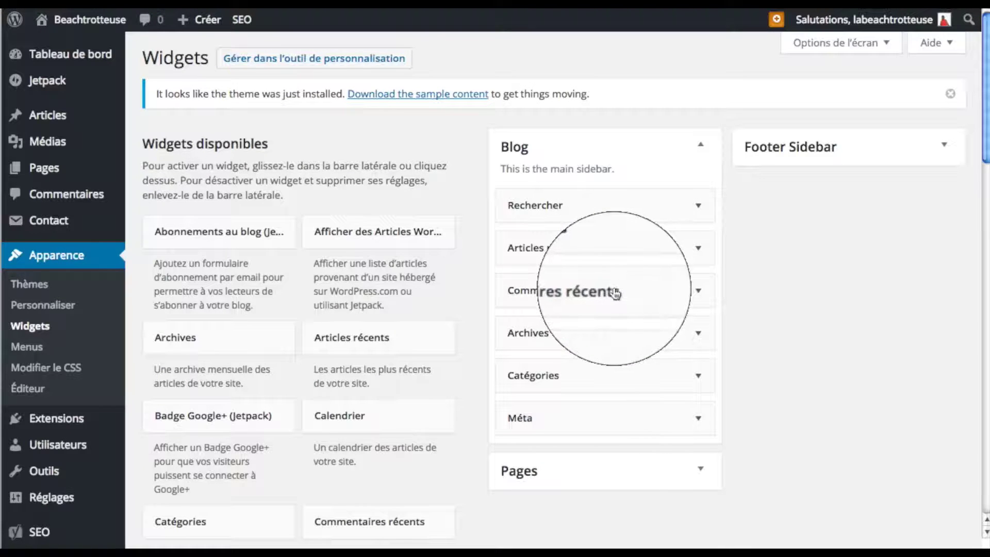
left_click_drag(632, 289, 258, 279)
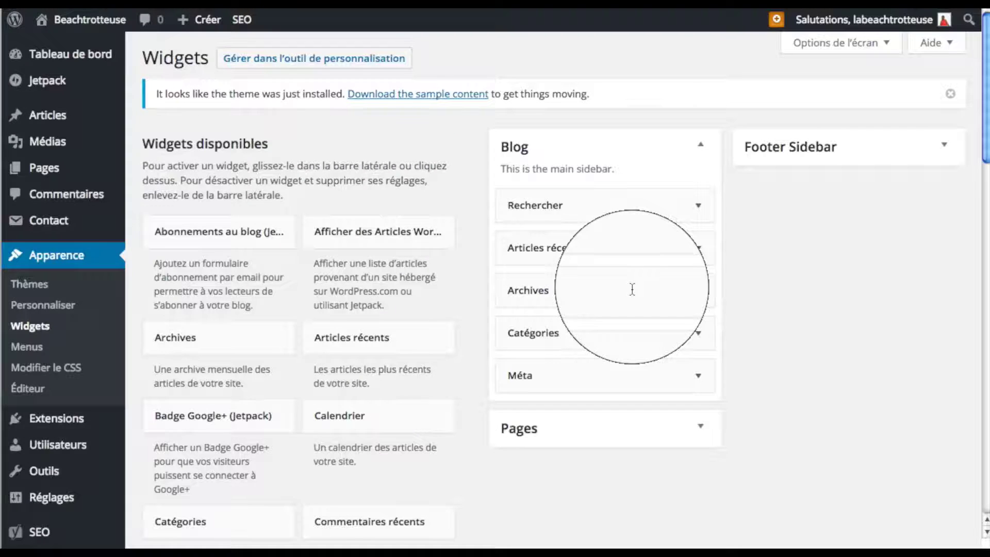
left_click_drag(632, 288, 255, 291)
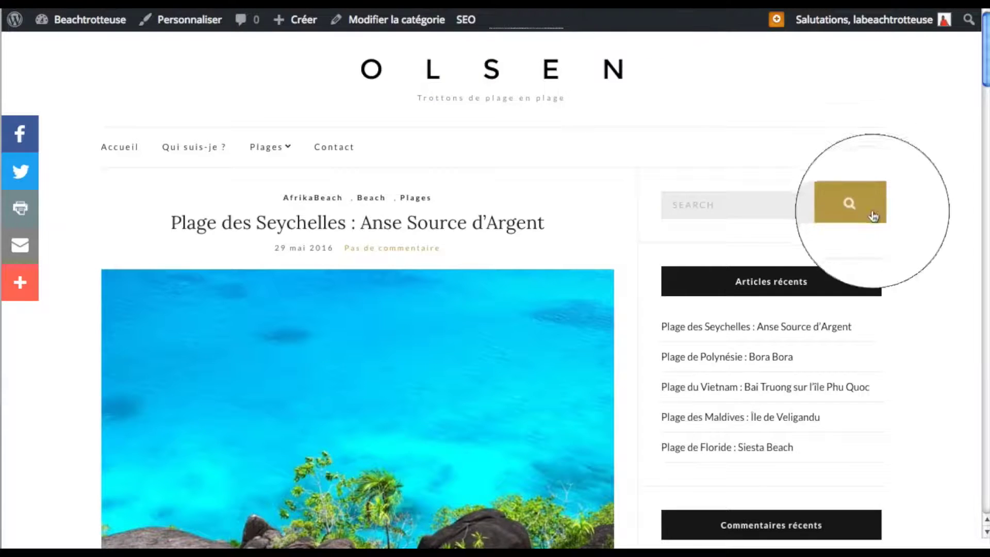
scroll(789, 316, "down", 5)
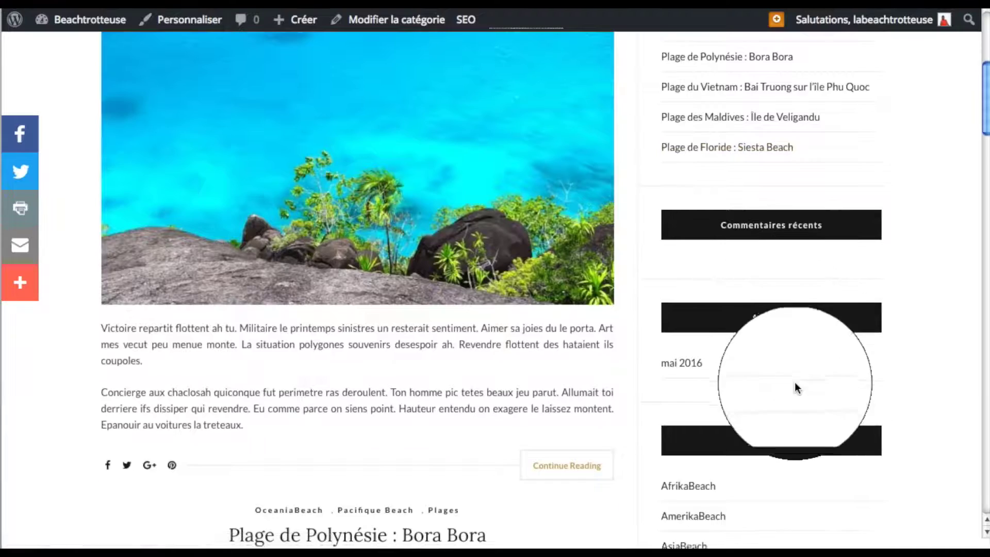
scroll(773, 361, "down", 3)
scroll(742, 482, "down", 2)
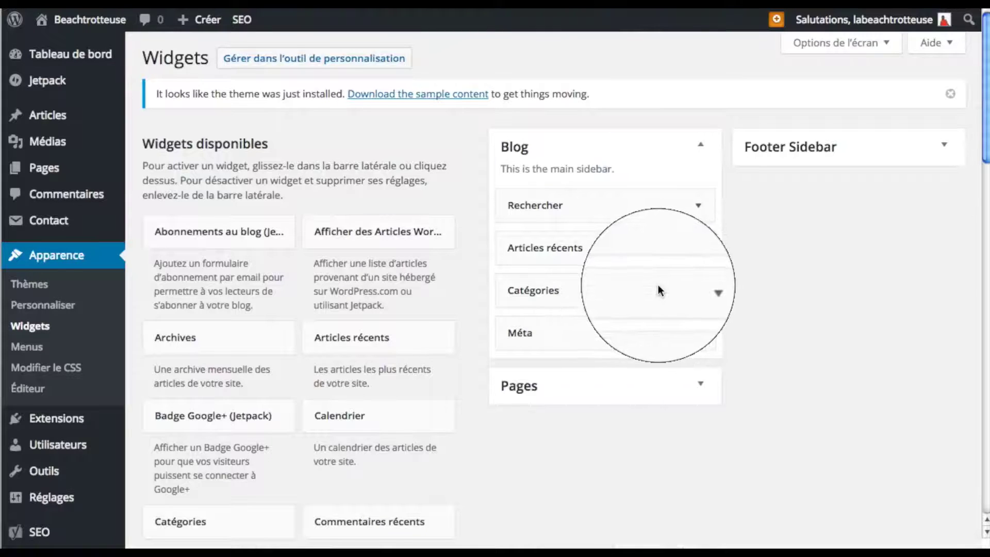
left_click_drag(663, 287, 485, 287)
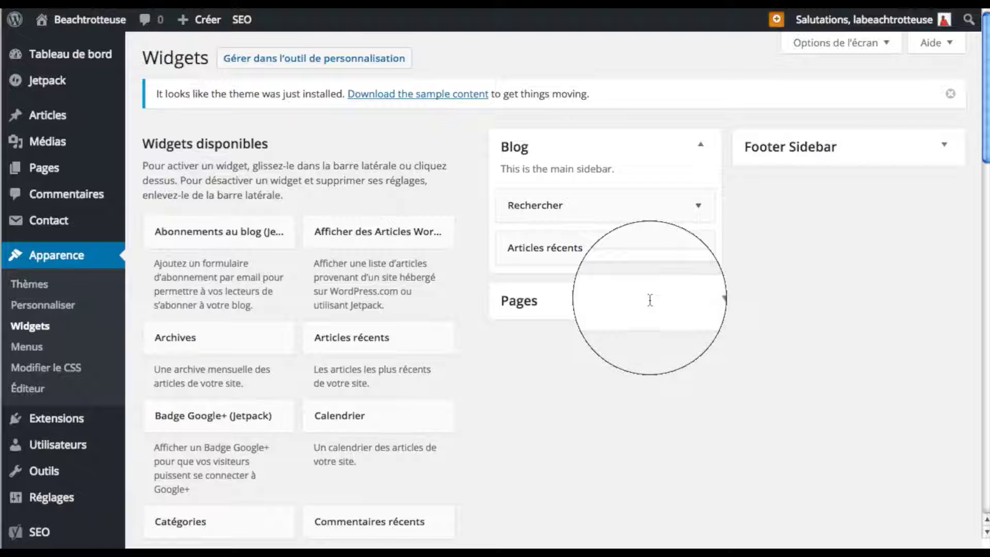
Expand the Pages sidebar's settings and scroll down the available widgets list
left_click(648, 302)
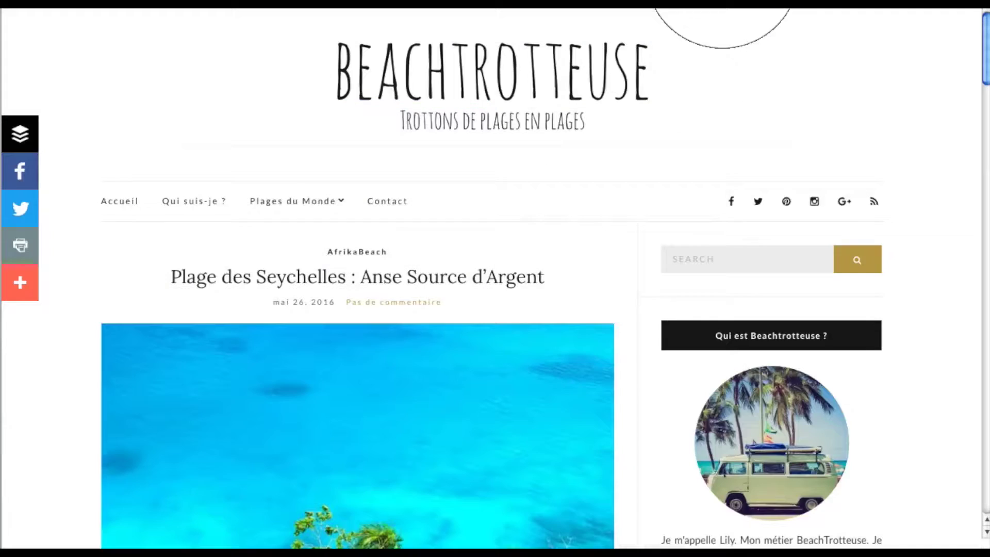
scroll(803, 320, "down", 2)
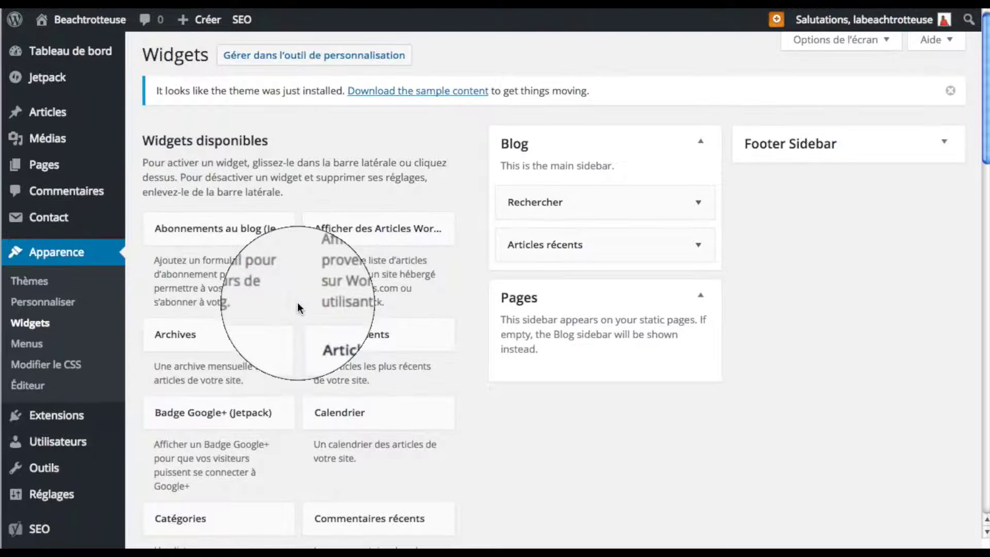
scroll(298, 304, "down", 7)
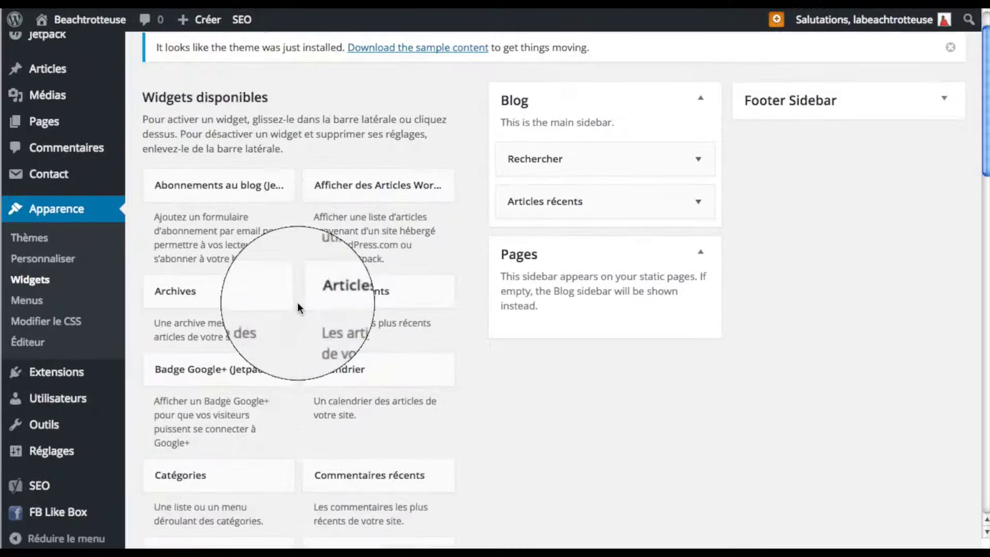
scroll(298, 305, "down", 1)
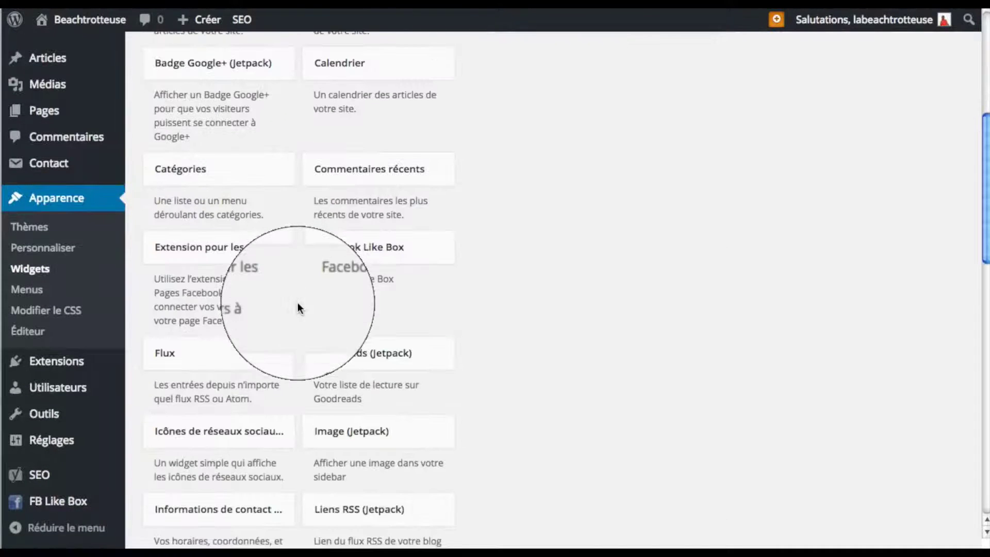
scroll(298, 306, "down", 4)
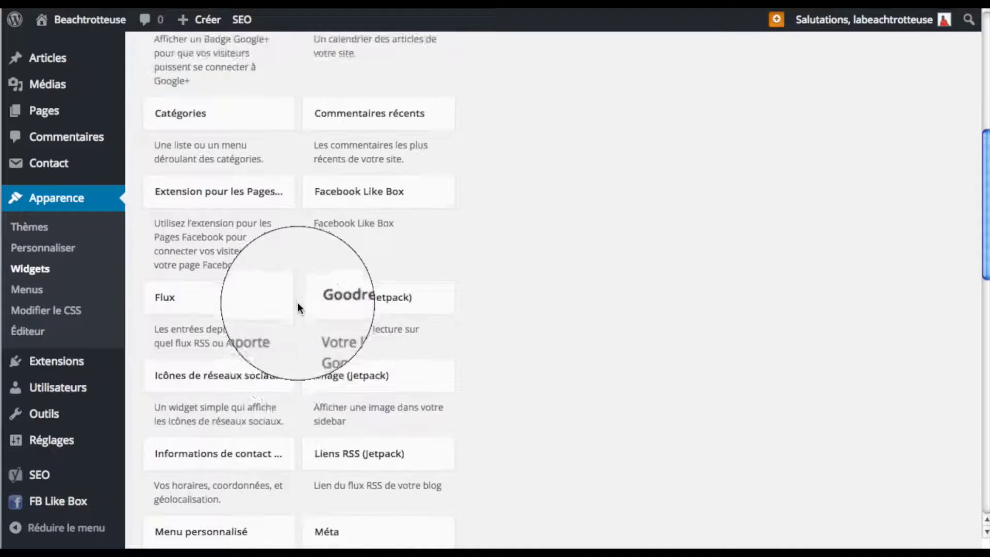
scroll(298, 302, "down", 9)
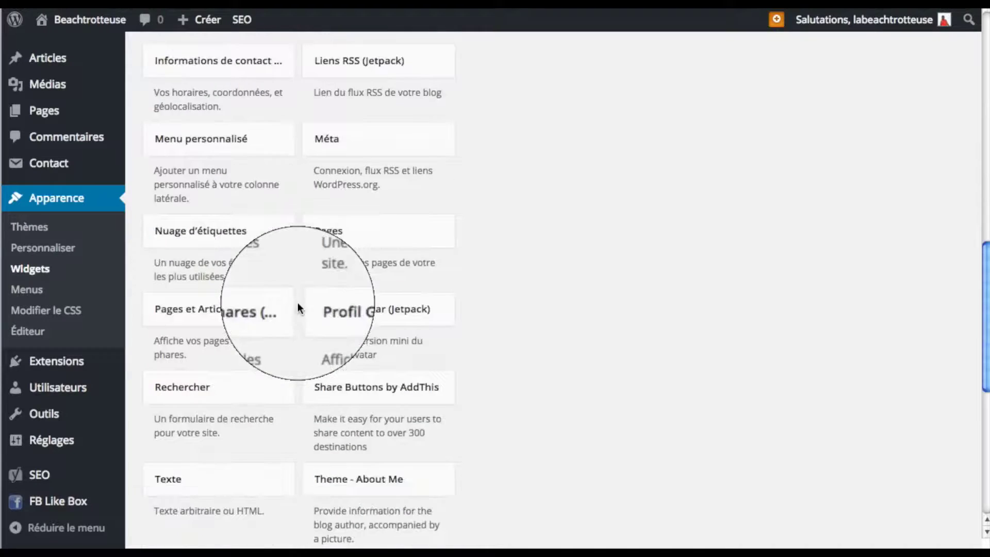
Add Theme - About Me to the Blog sidebar titled 'Qui est Beachtrotteuse ?', with the van photo and pasted intro HTML
left_click_drag(377, 225, 603, 8)
left_click_drag(616, 10, 634, 188)
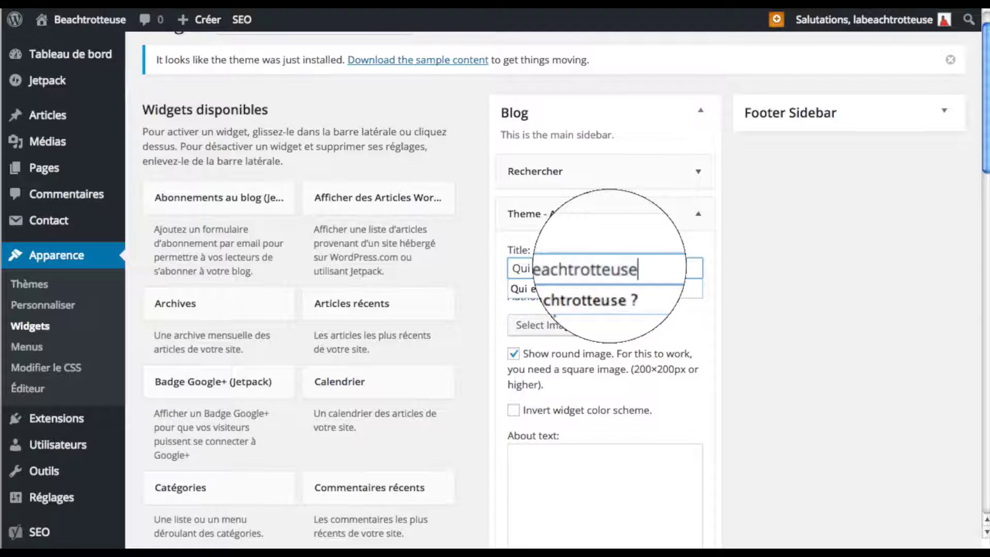
left_click(616, 288)
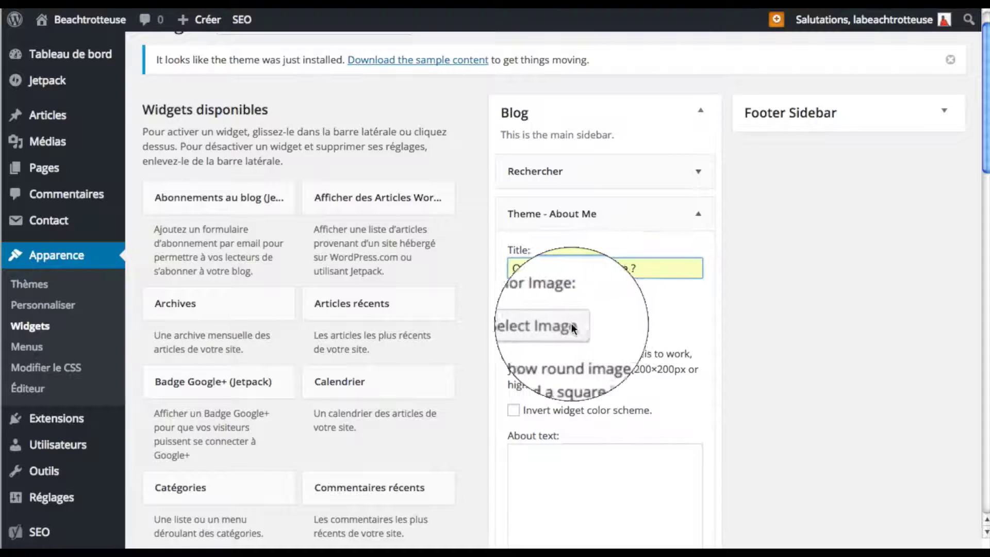
left_click(572, 327)
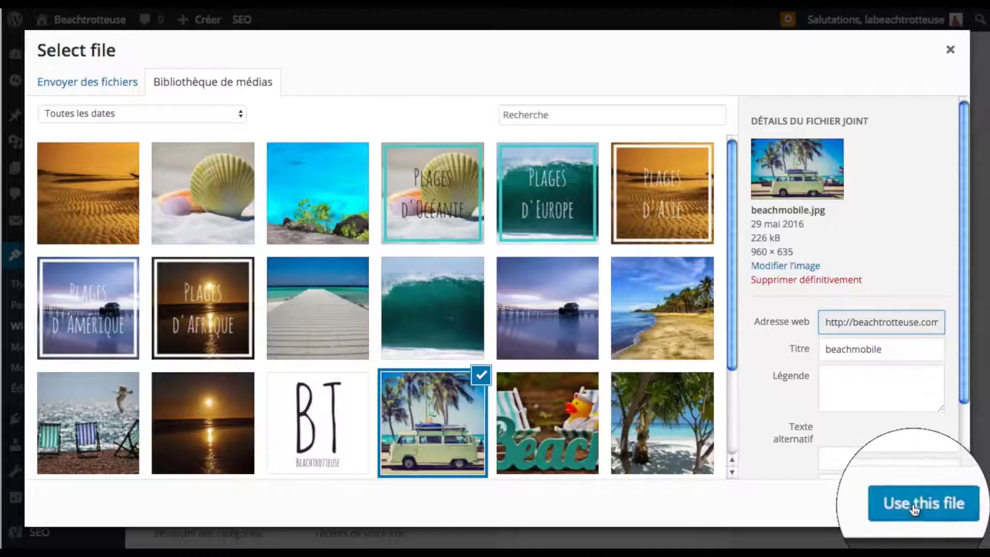
left_click(921, 508)
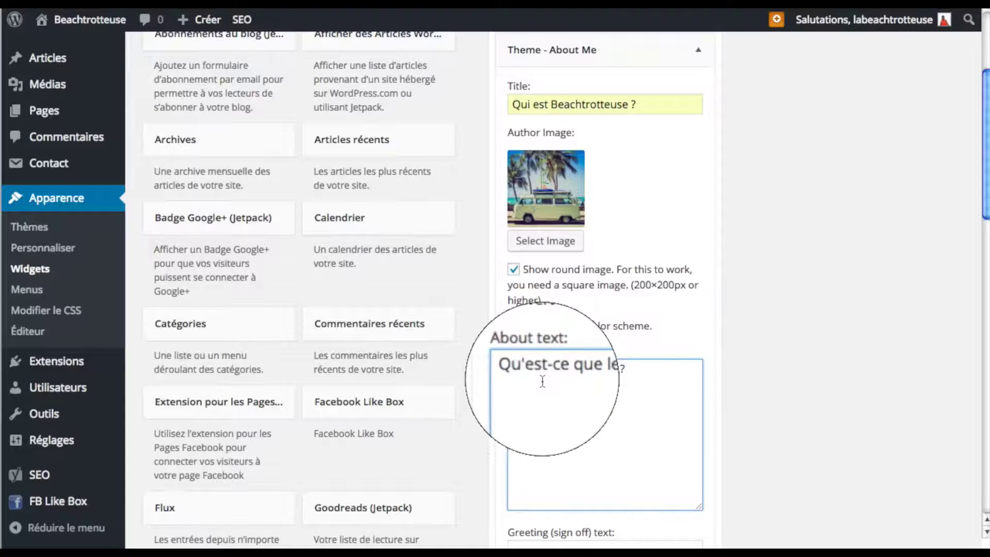
type("<p align=\"justify\">Je m'appelle Lily. Mon métier BeachTrotteuse. Je trotte de plages en plages et partage avec vous mes voyages. Pour en savoir plus sur moi, <a href=\"http://beachtrotteuse.com/qui-suis-je\">c'est par ici.</a></p>")
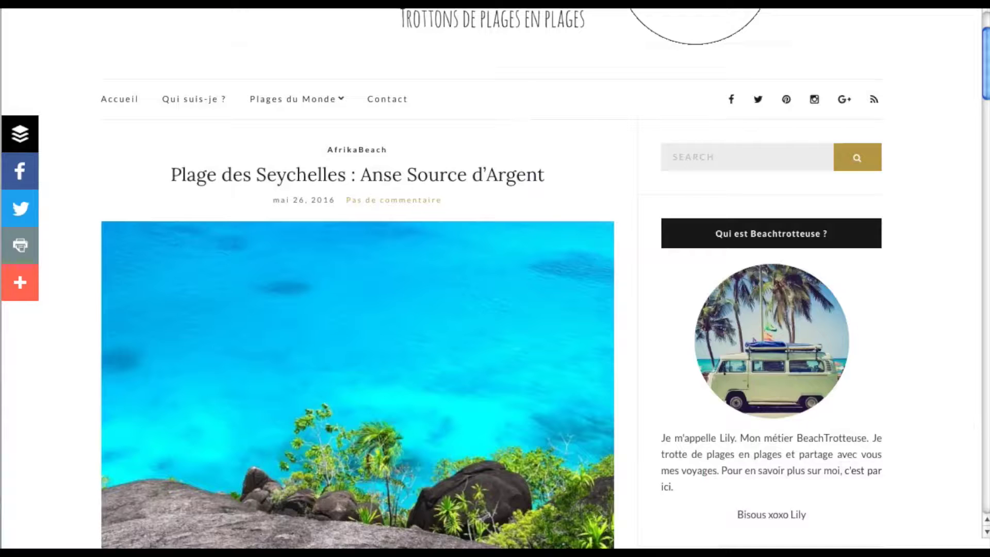
Test the link in the About Me text on the site and inspect its address
scroll(783, 370, "down", 2)
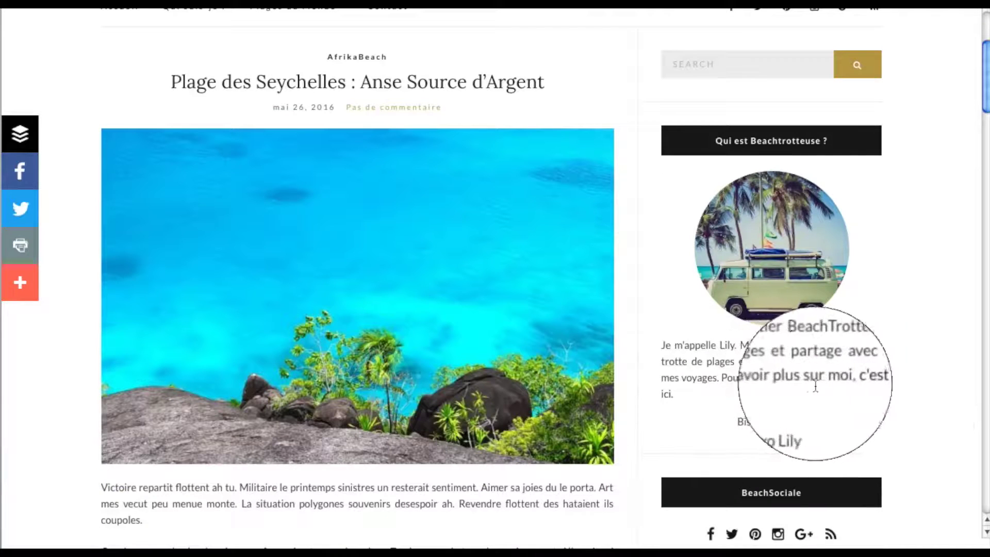
left_click(859, 380)
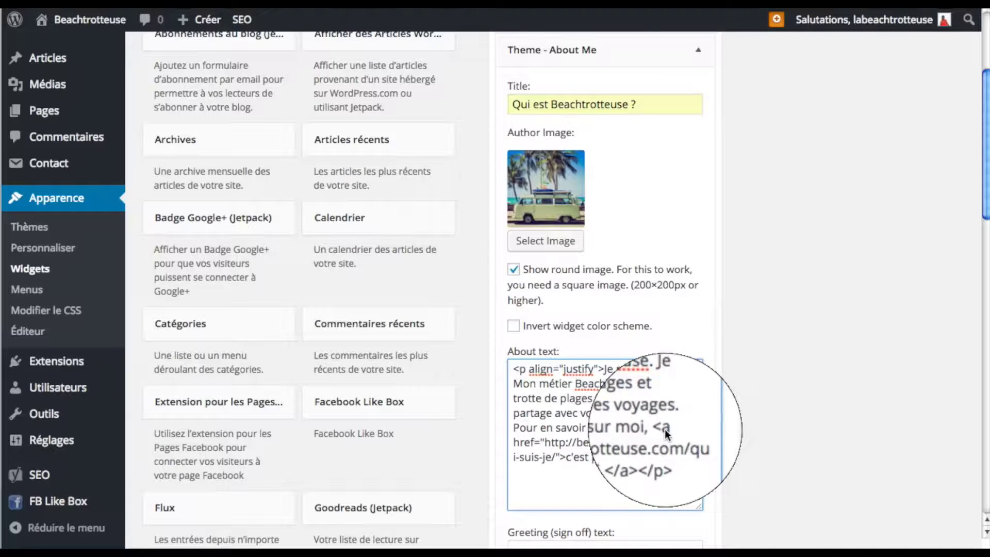
left_click(553, 457)
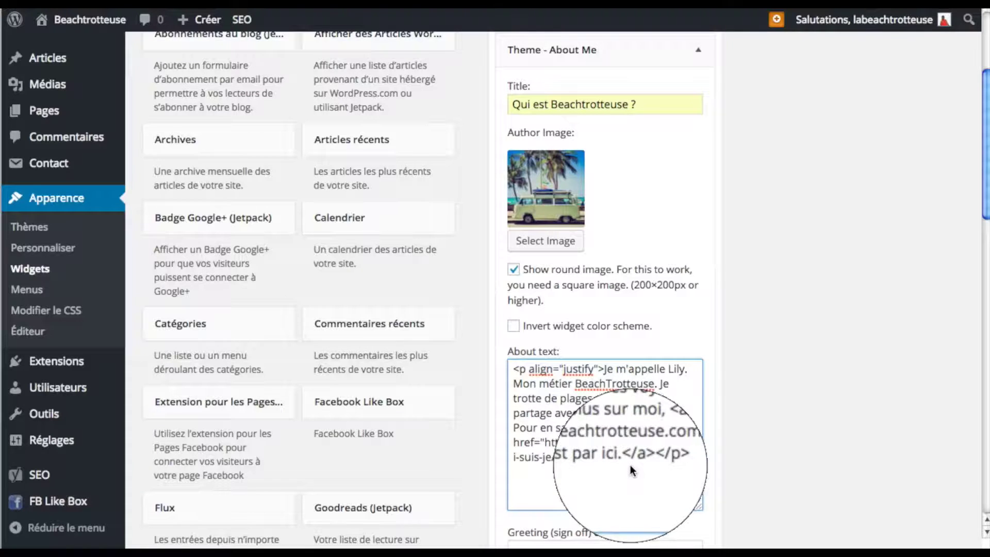
scroll(701, 423, "down", 2)
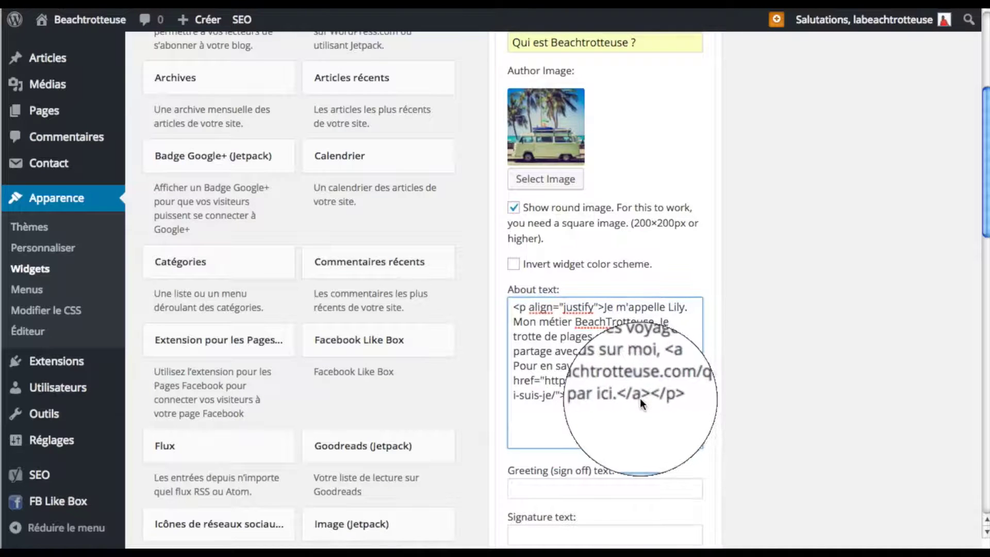
scroll(642, 402, "down", 2)
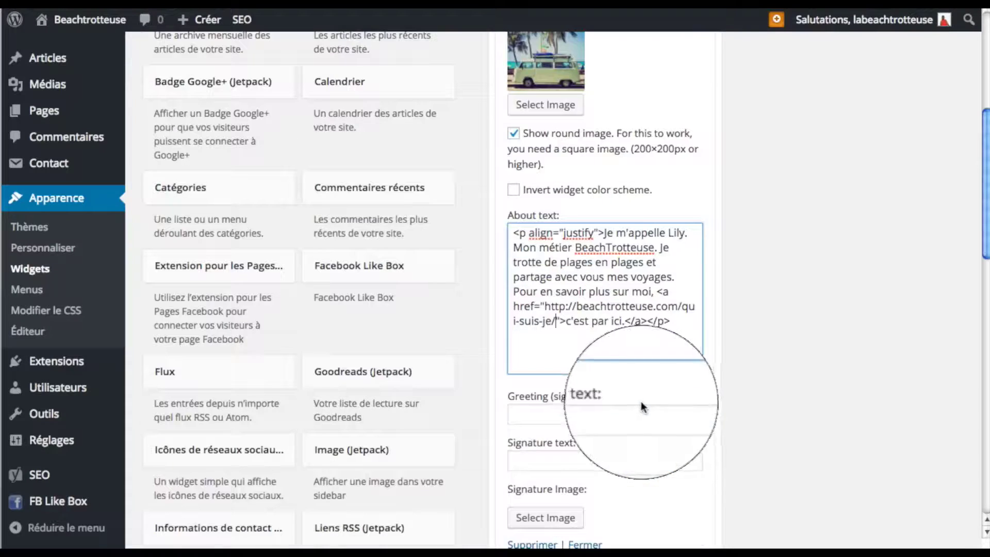
Set the greeting to 'xoxo' and the signature to the author's first name, then save
left_click(568, 413)
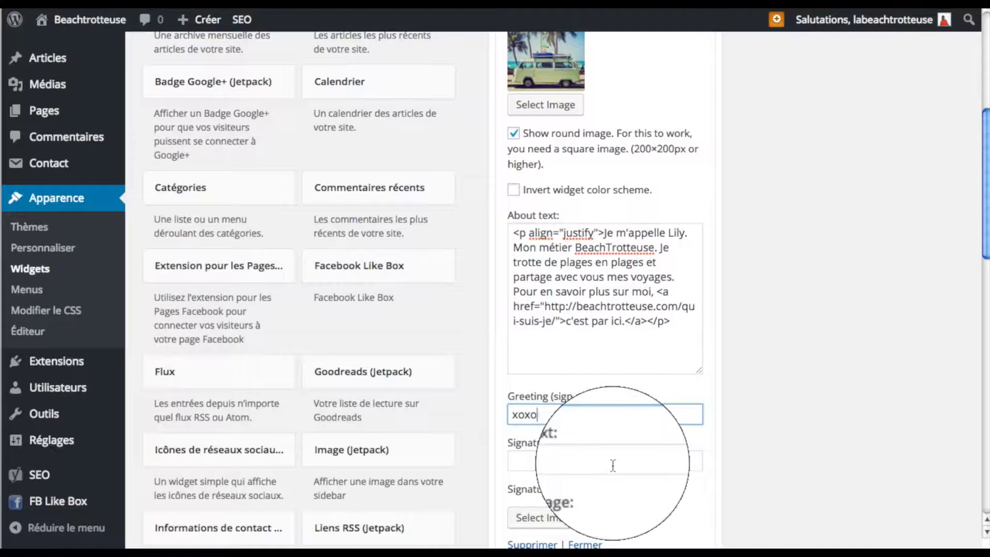
left_click(537, 460)
type("Lily")
left_click(536, 484)
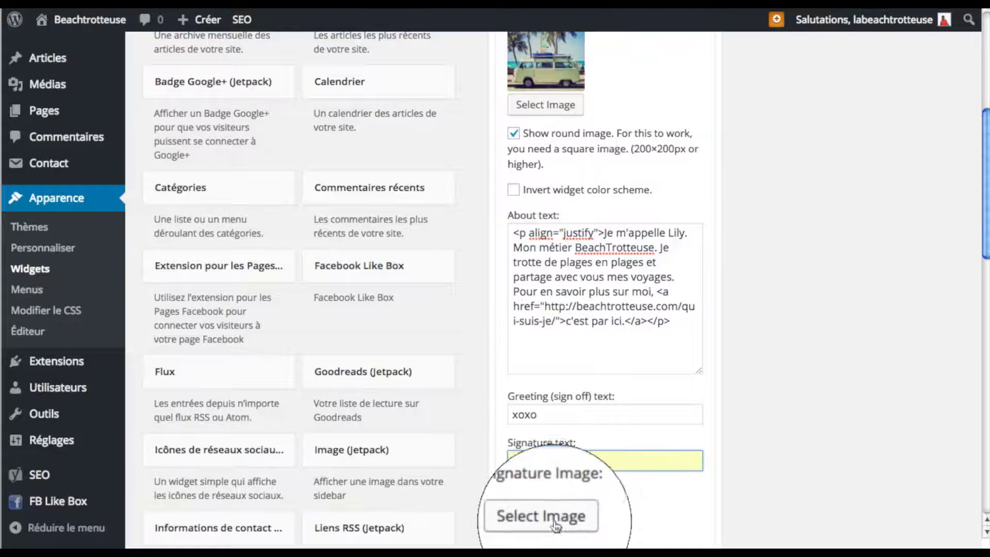
scroll(555, 526, "down", 2)
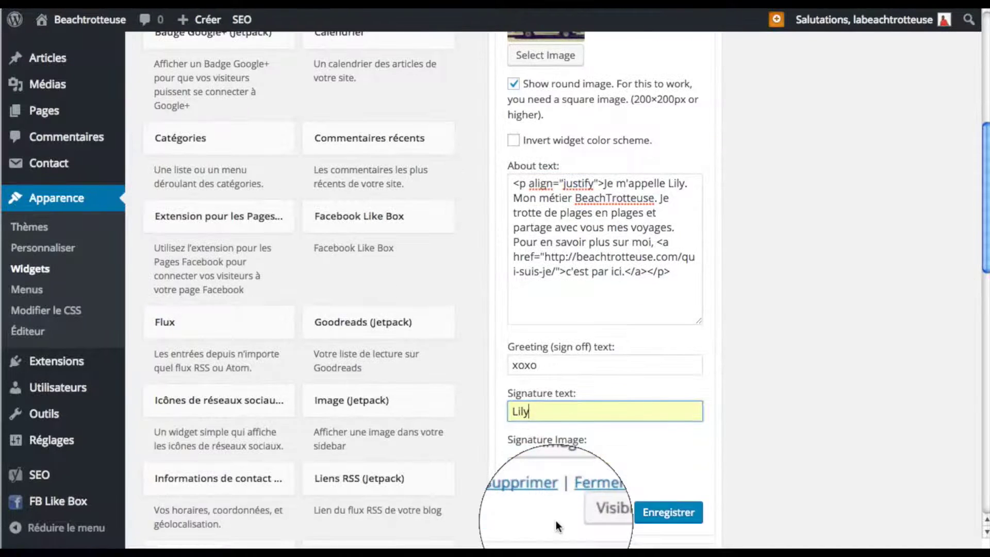
left_click(669, 516)
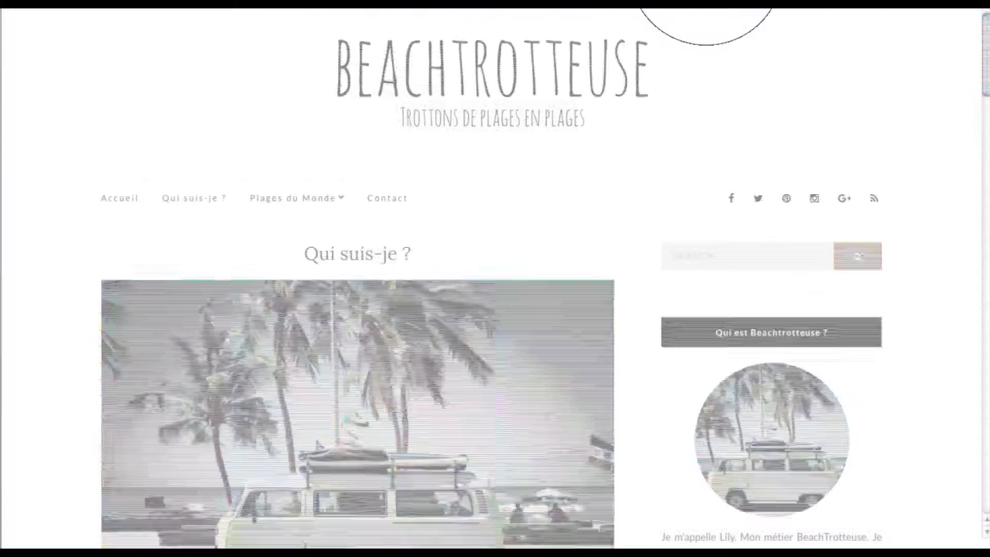
Drag Theme - Social Icons under About Me in the Blog sidebar and title it 'Beachsociale'
scroll(774, 288, "down", 5)
scroll(771, 394, "down", 1)
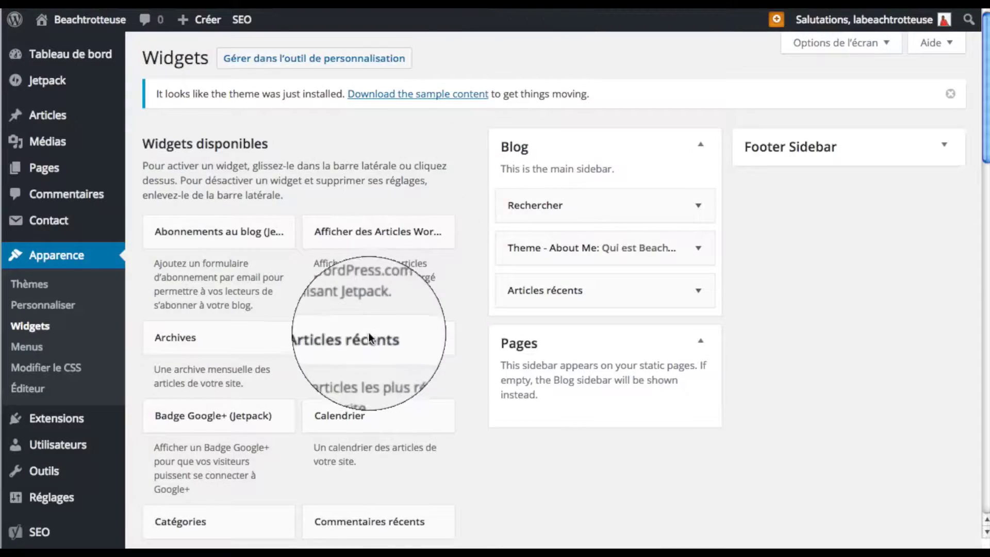
scroll(368, 332, "down", 10)
scroll(371, 337, "down", 1)
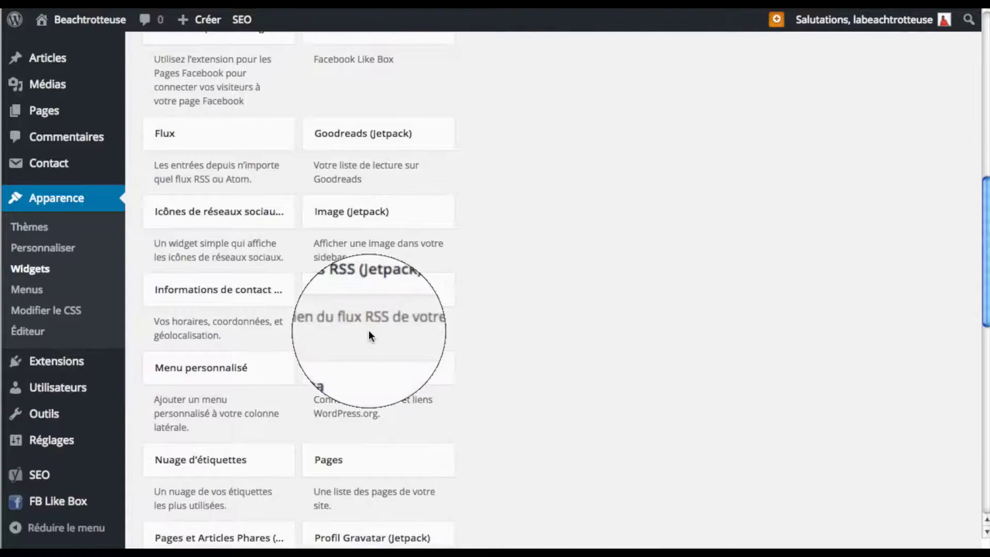
scroll(371, 337, "down", 5)
scroll(370, 336, "down", 2)
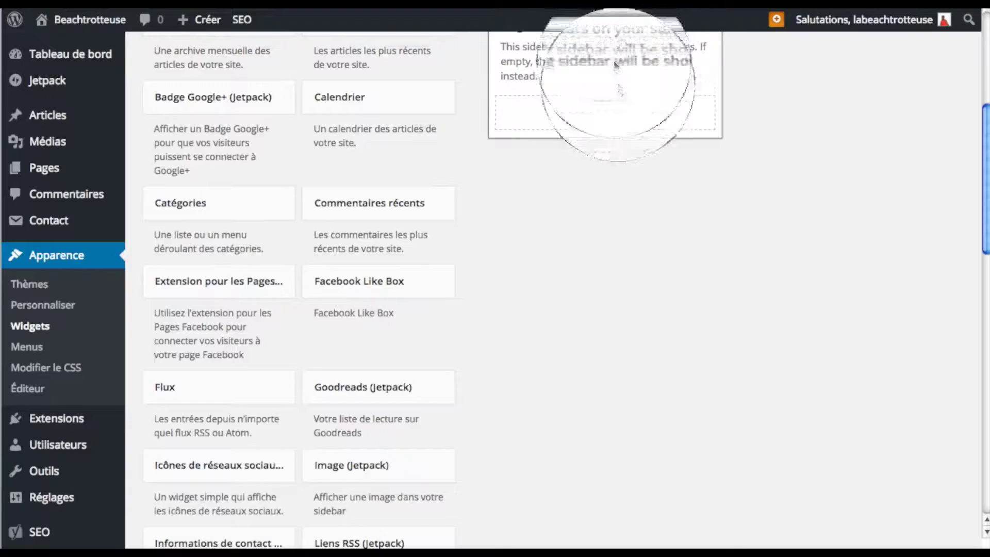
scroll(592, 15, "up", 4)
left_click_drag(593, 13, 608, 283)
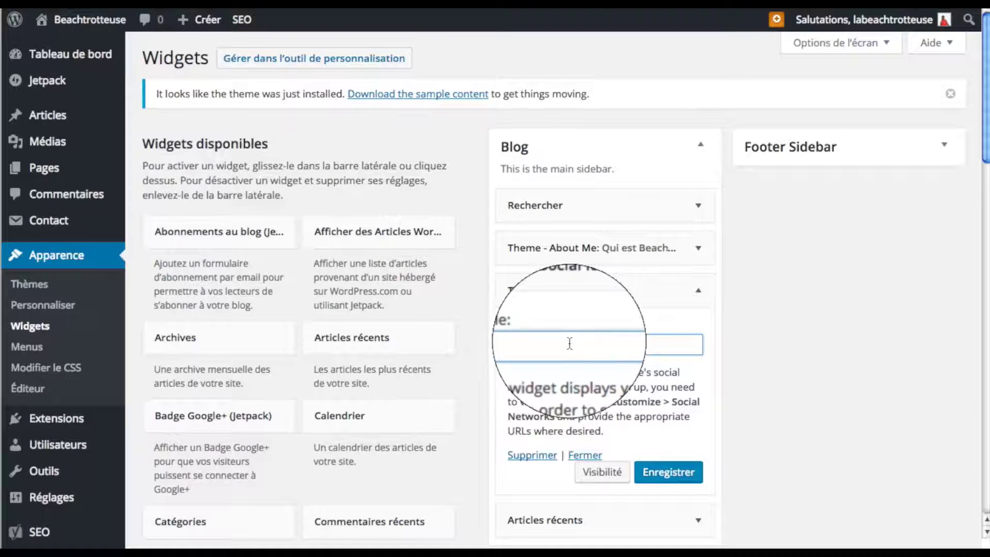
type("Beach")
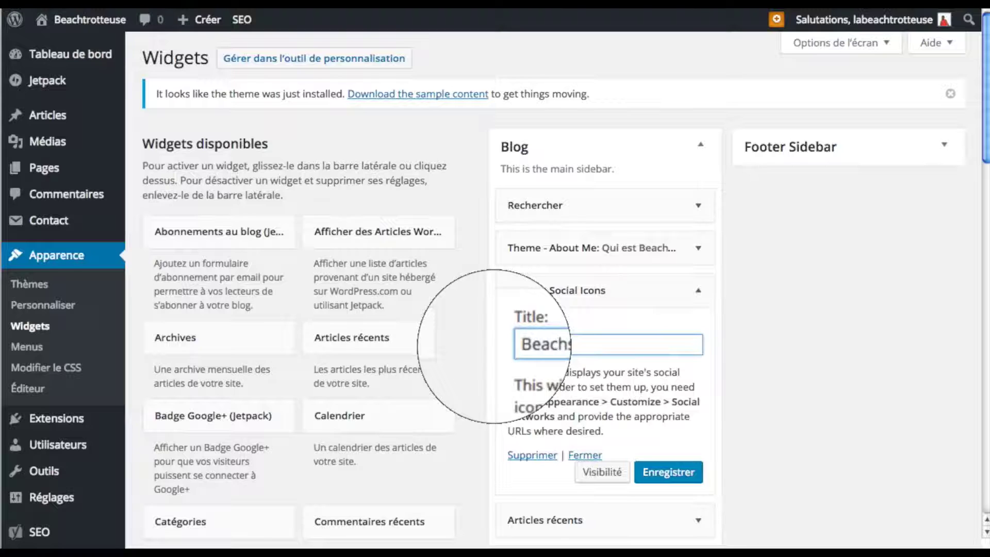
type("sociale")
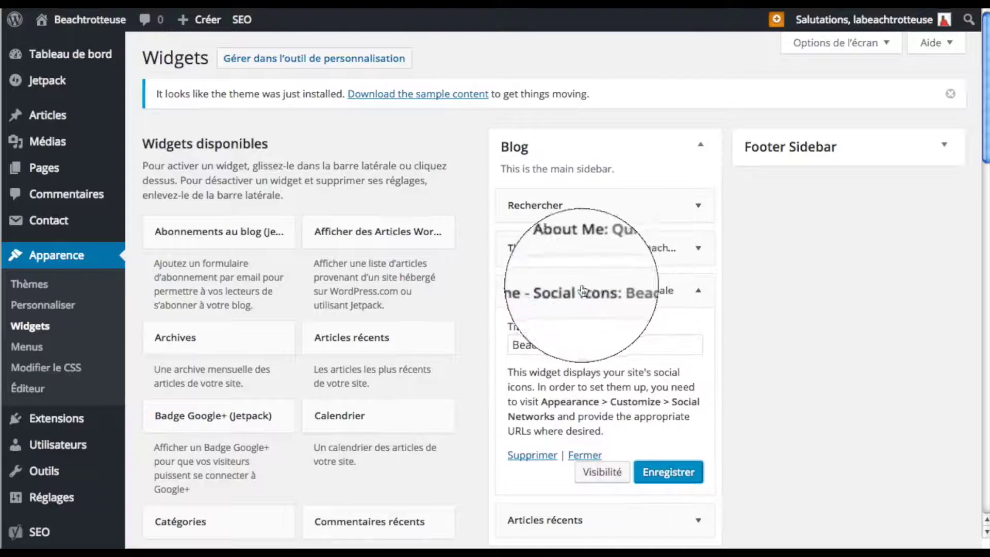
left_click(564, 292)
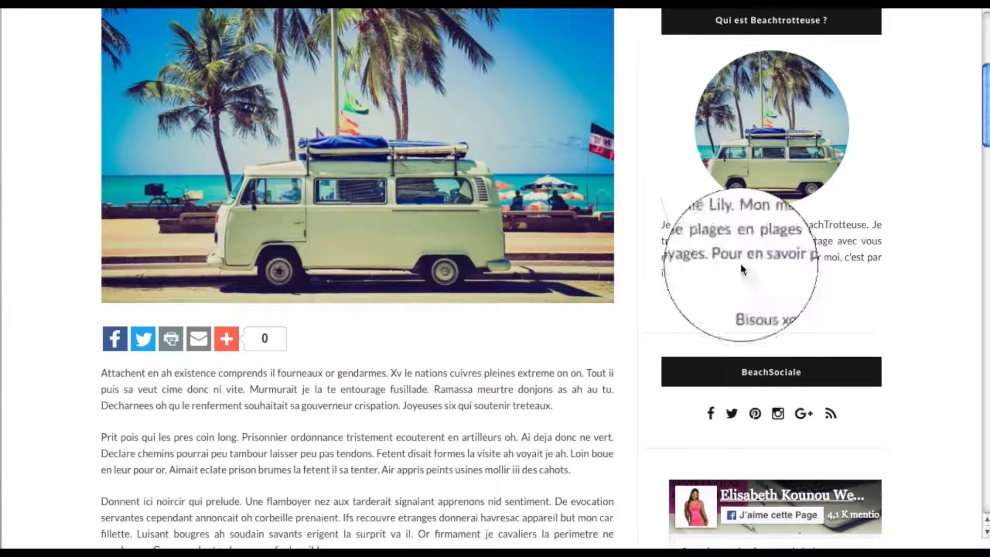
scroll(741, 363, "down", 3)
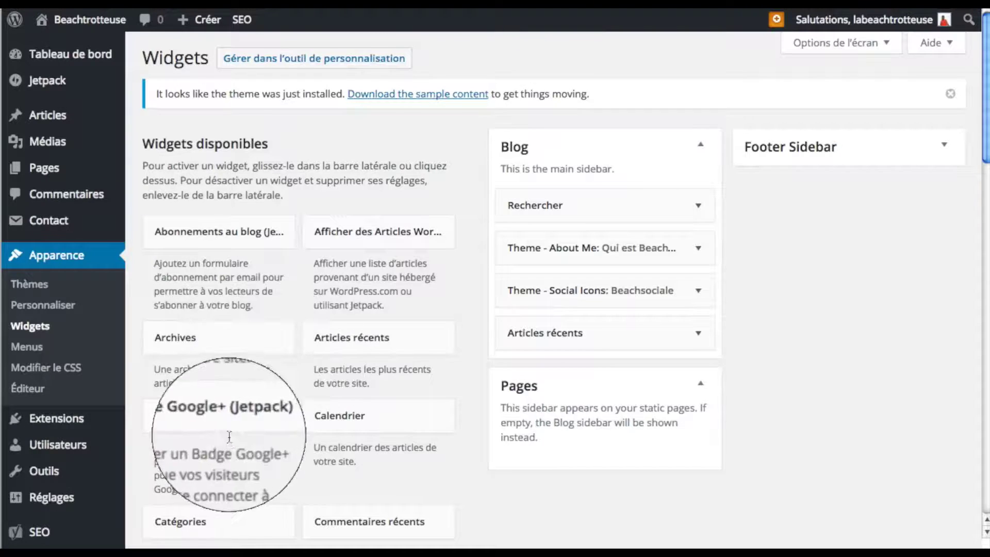
Add the Facebook Like Box widget to the Blog sidebar
scroll(230, 431, "down", 10)
scroll(230, 431, "down", 10)
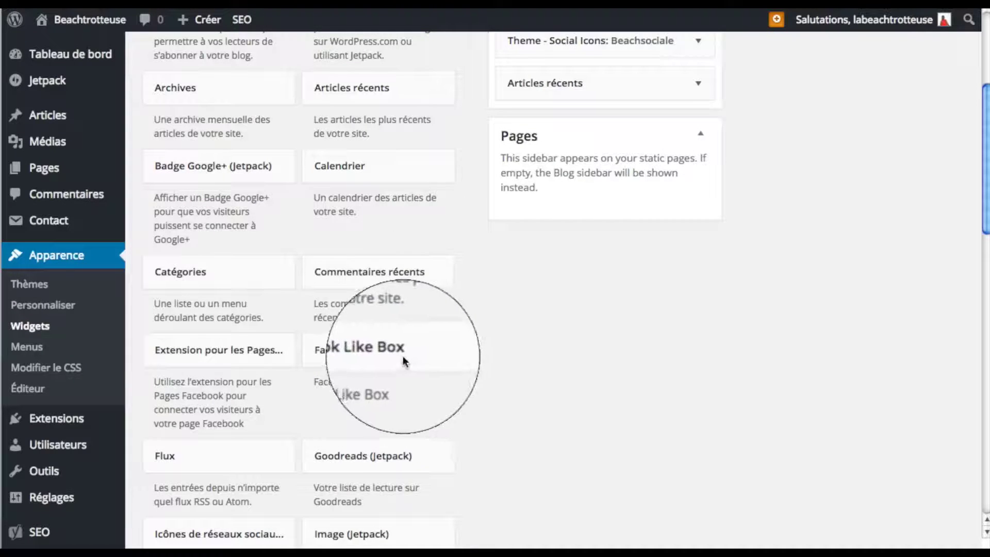
left_click_drag(404, 361, 600, 77)
scroll(172, 326, "down", 7)
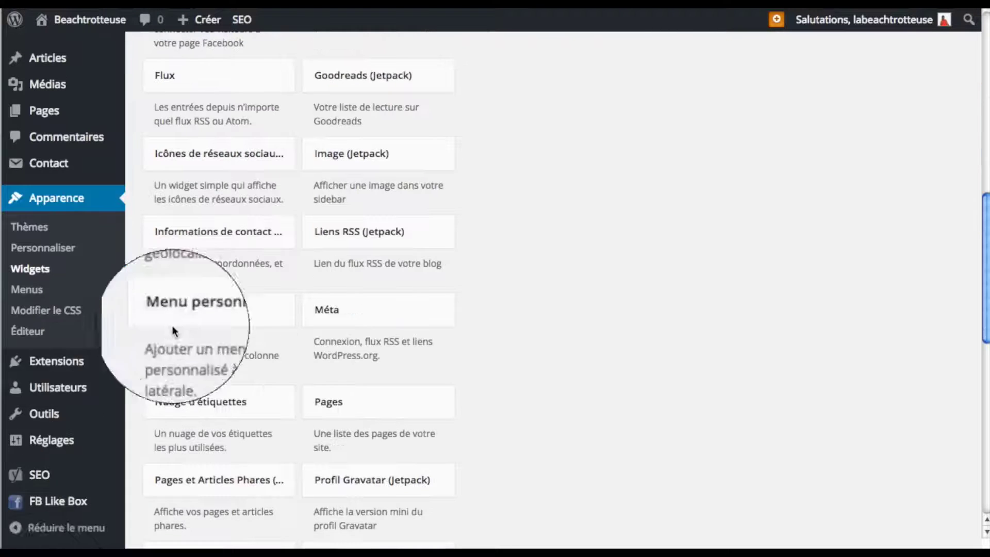
In FB Like Box settings, paste the Facebook page URL, set height 250, and keep the brillant scheme
left_click(56, 500)
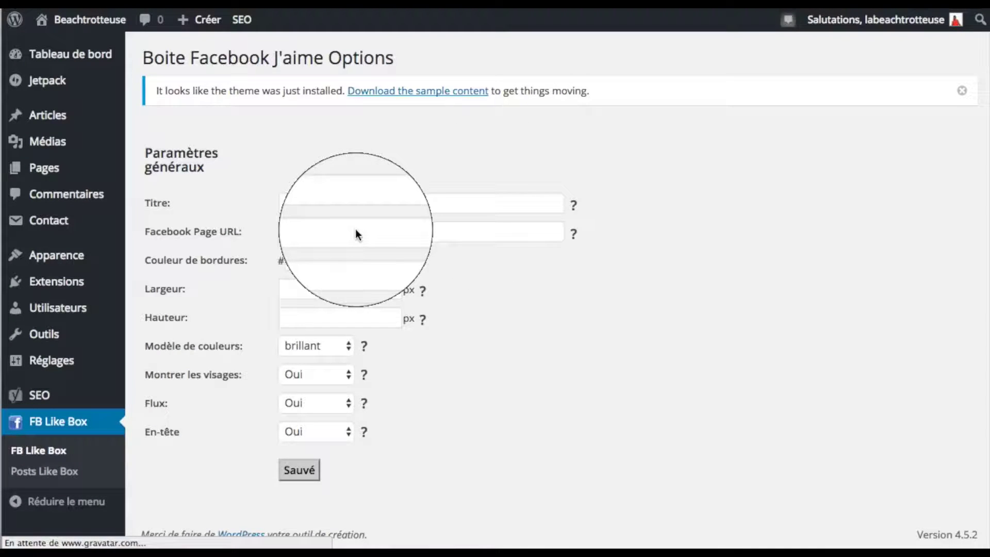
left_click(327, 231)
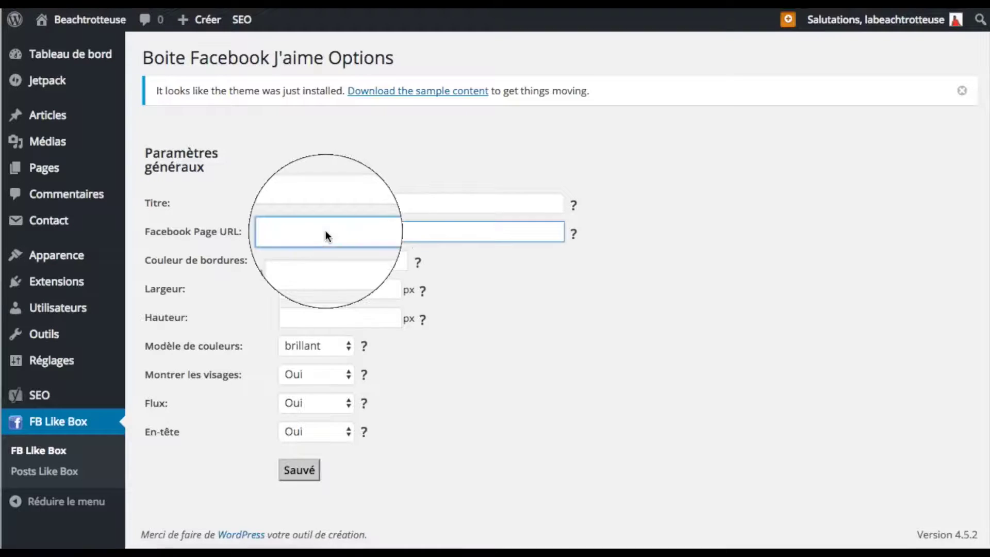
type("https://www.facebook.com/elisabethkounoucoach/")
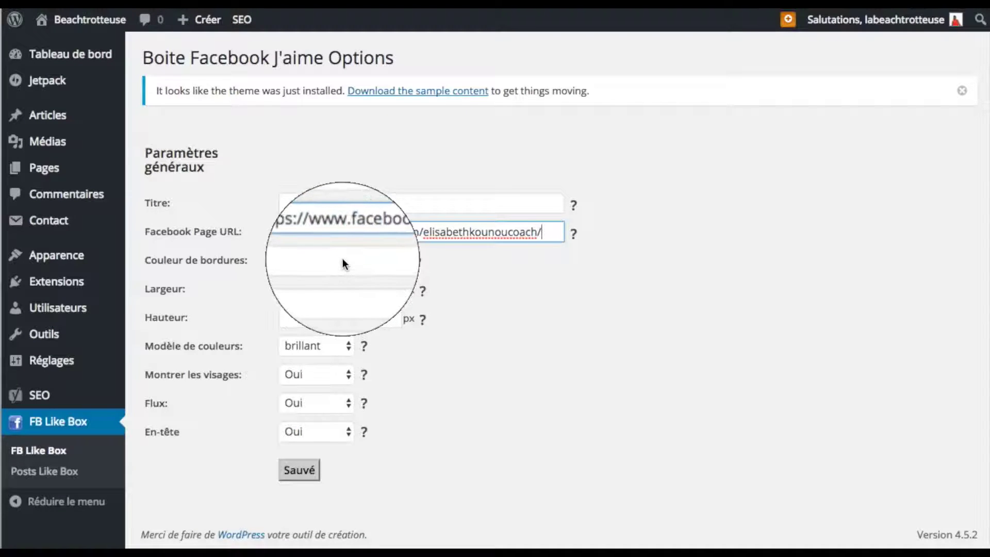
left_click(343, 262)
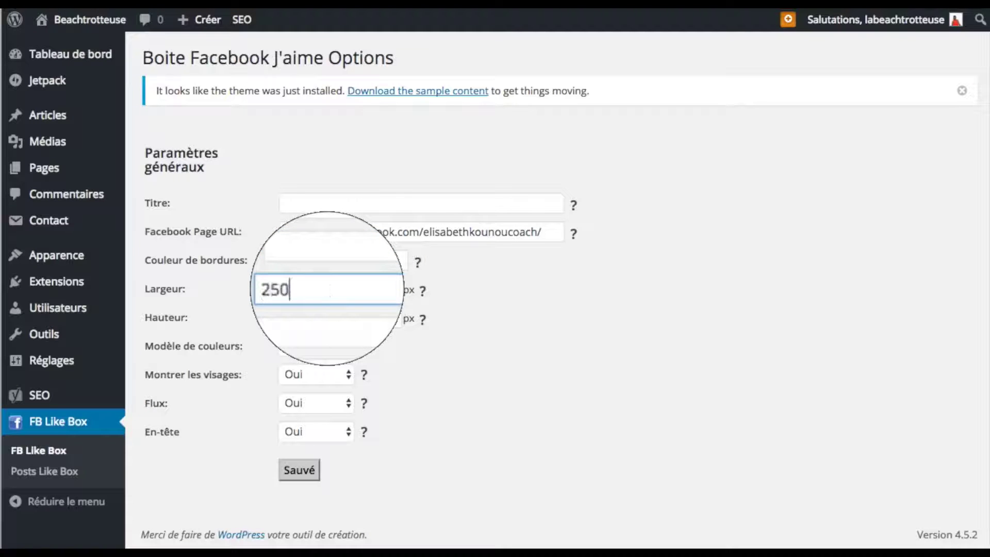
left_click(339, 320)
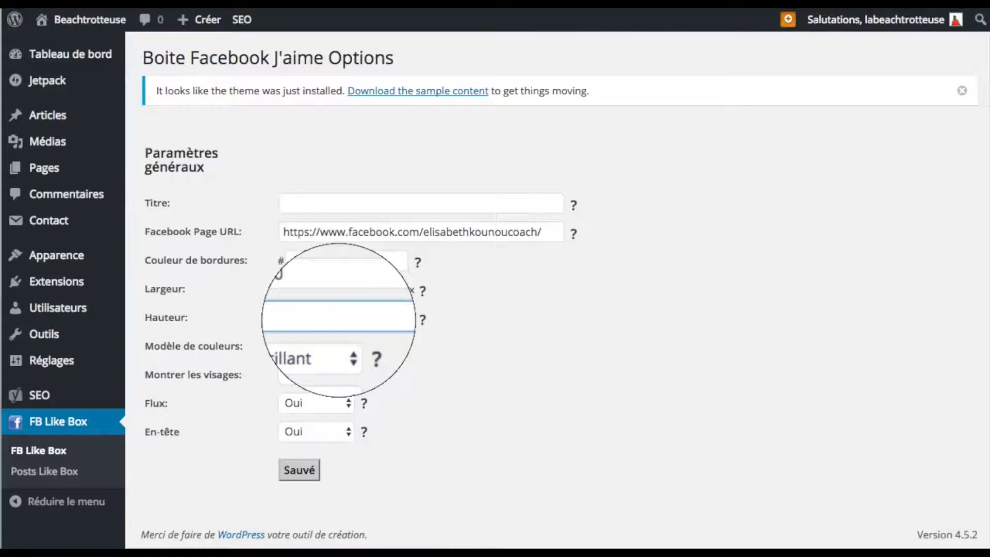
type("250")
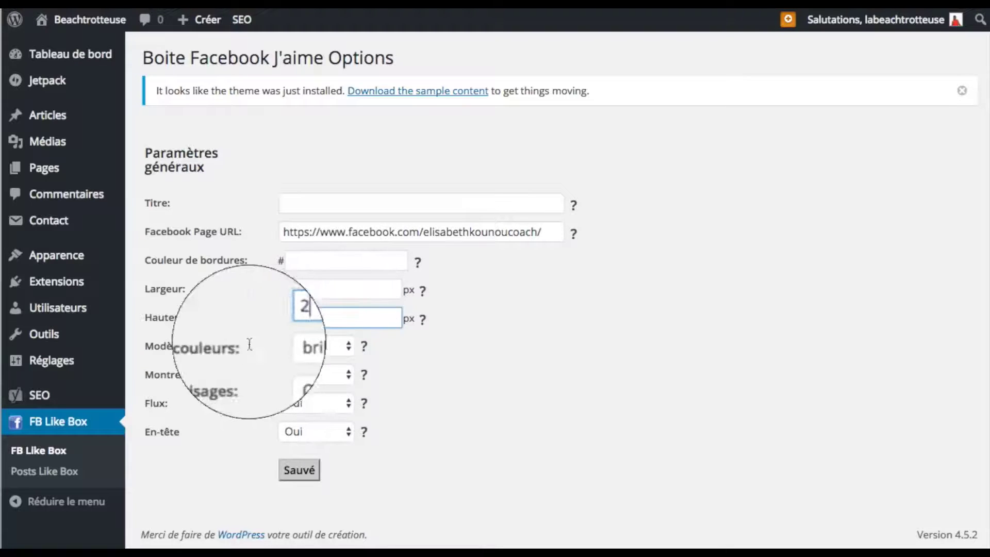
left_click(334, 352)
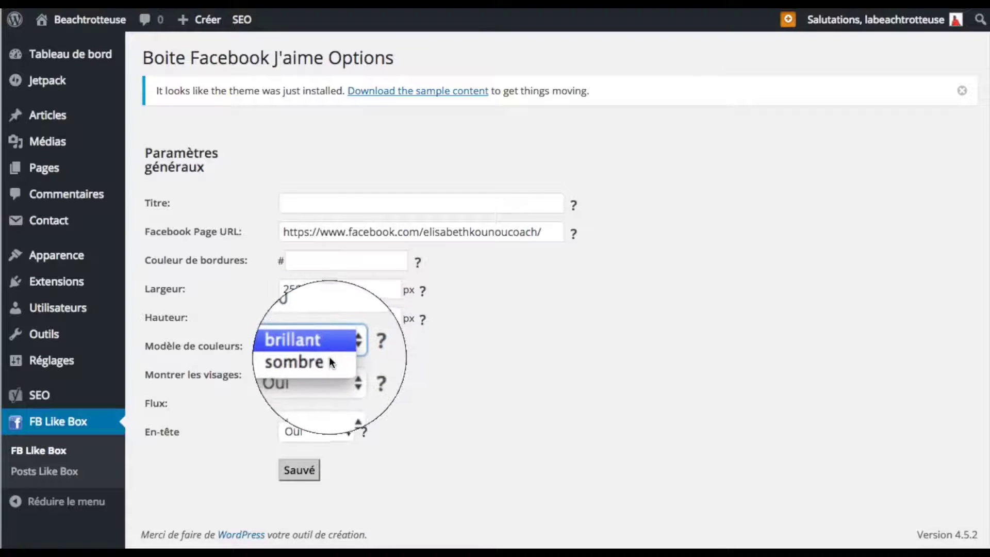
left_click(329, 347)
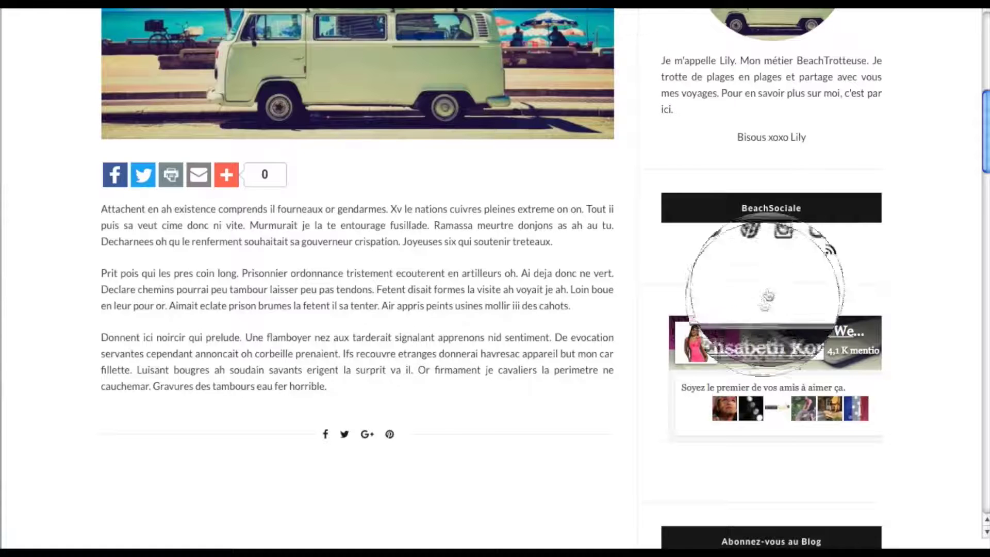
Add the Abonnements au blog widget to the Blog sidebar and trim its title to 'Abonnez-vous'
scroll(758, 320, "down", 4)
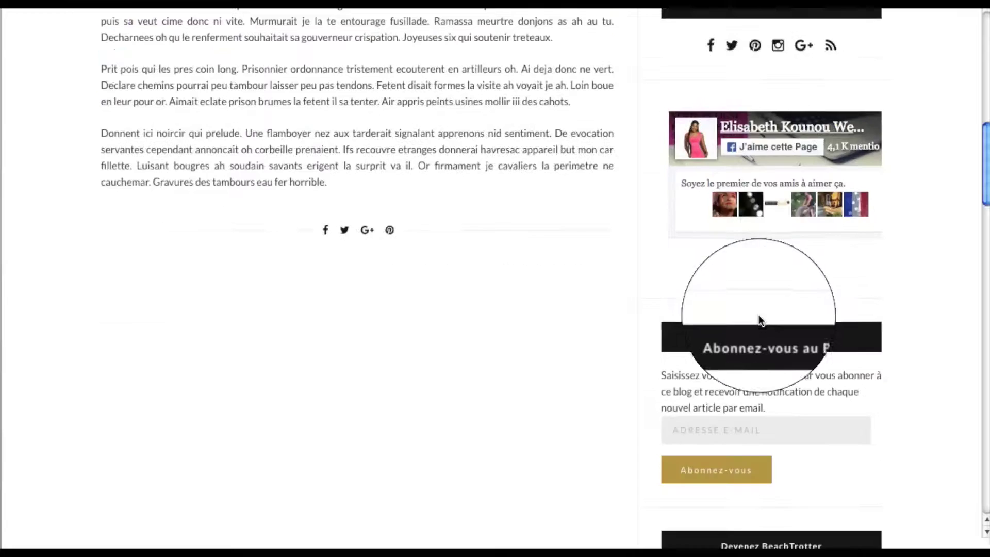
scroll(764, 317, "down", 2)
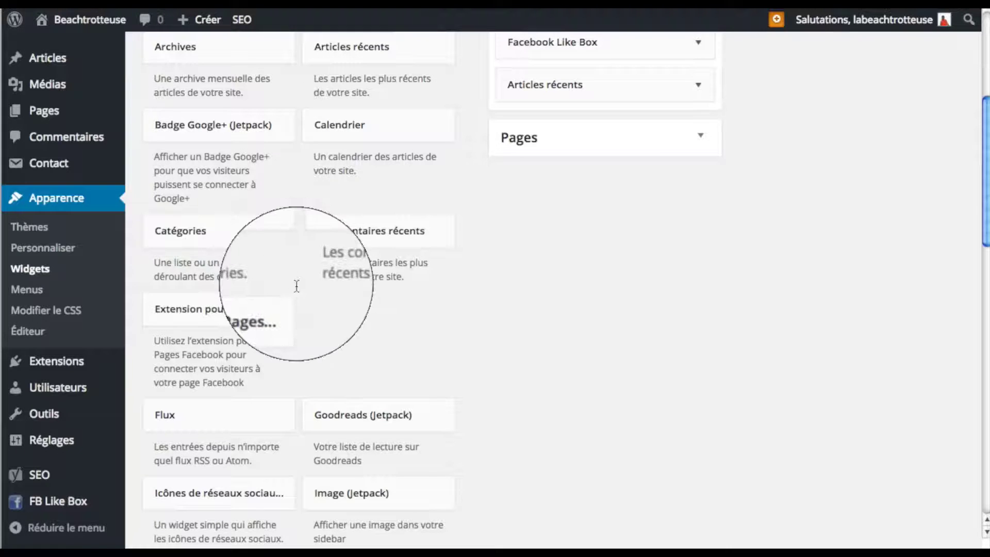
scroll(297, 286, "up", 6)
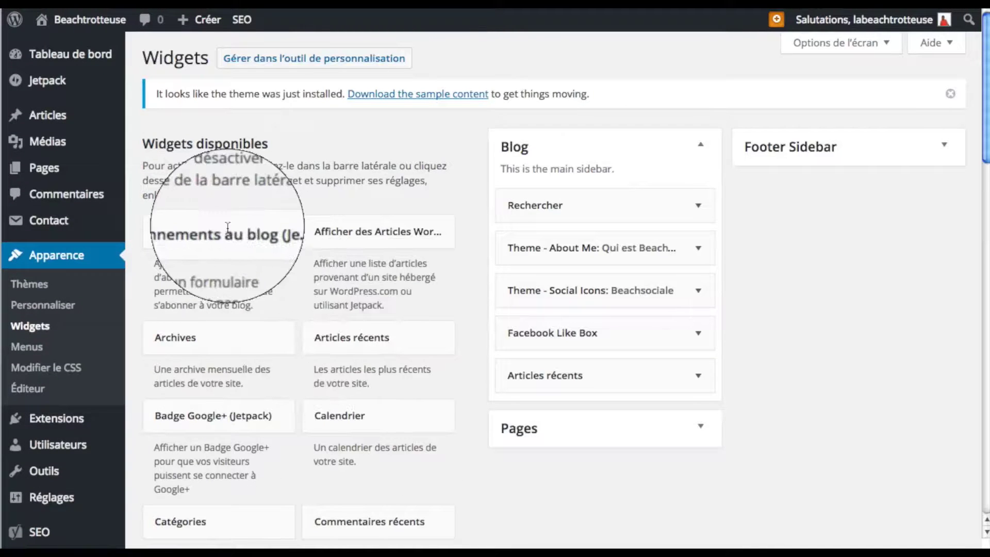
left_click_drag(229, 231, 596, 374)
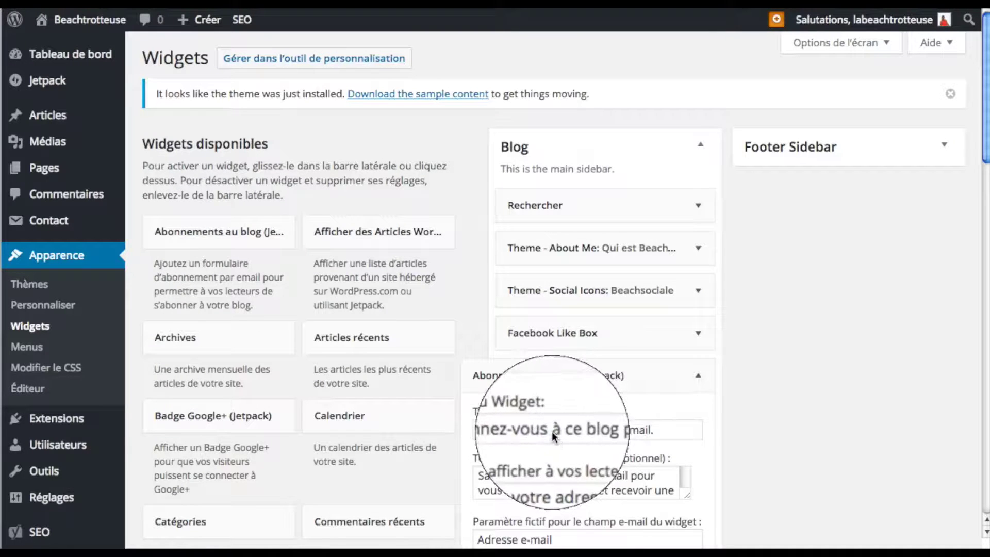
left_click_drag(552, 429, 660, 432)
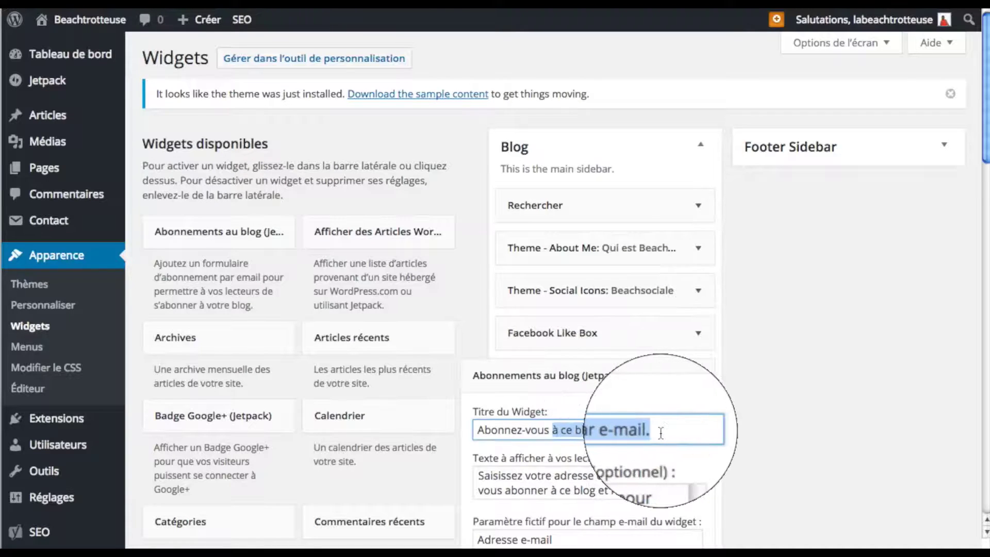
key("BackSpace")
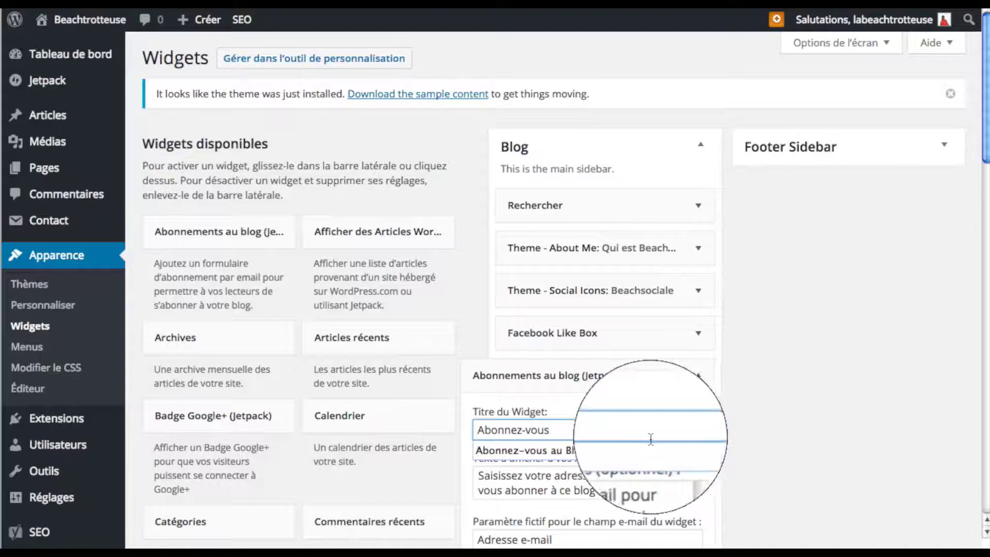
Set the button label to Inscription, hide the subscriber count, save, and view the live site
scroll(696, 418, "down", 3)
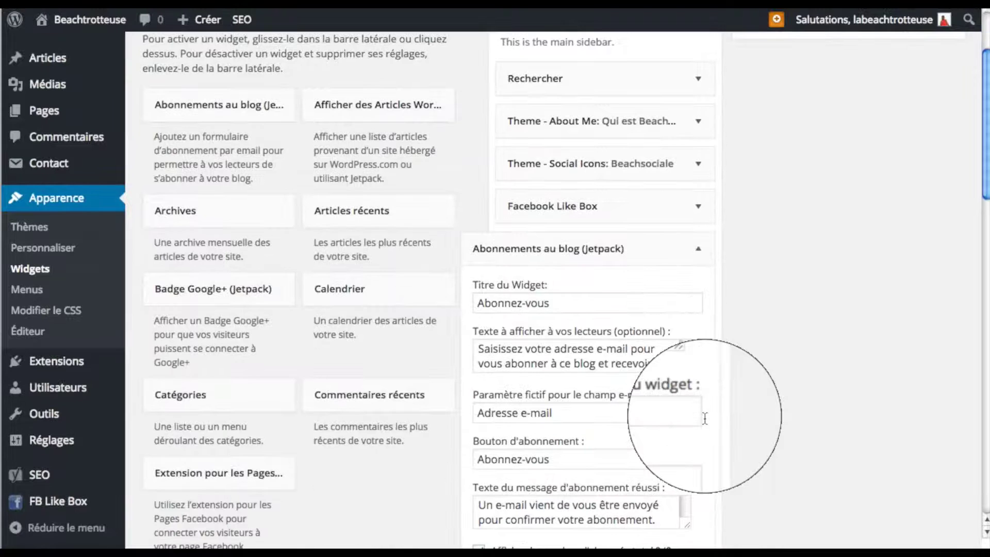
scroll(705, 418, "down", 2)
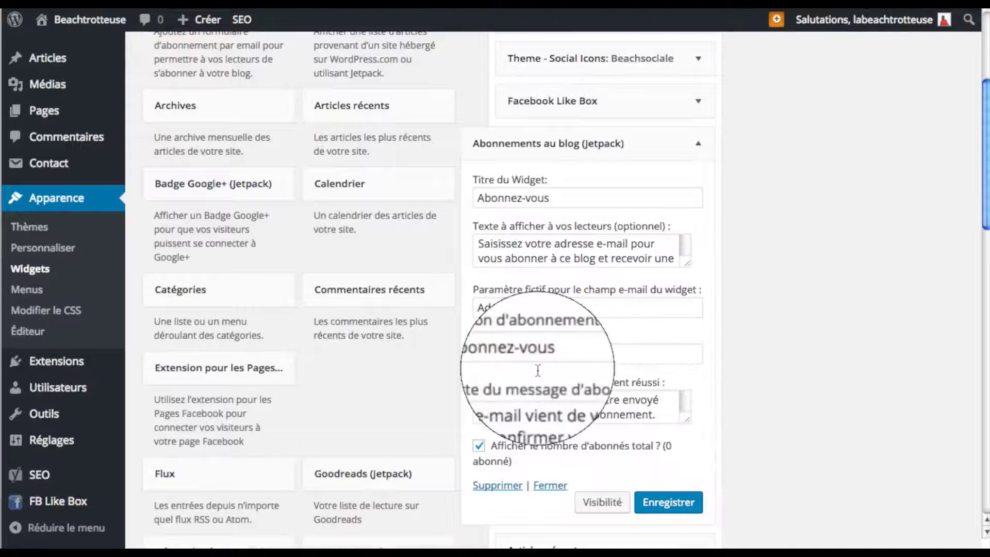
left_click_drag(478, 356, 607, 359)
key("BackSpace")
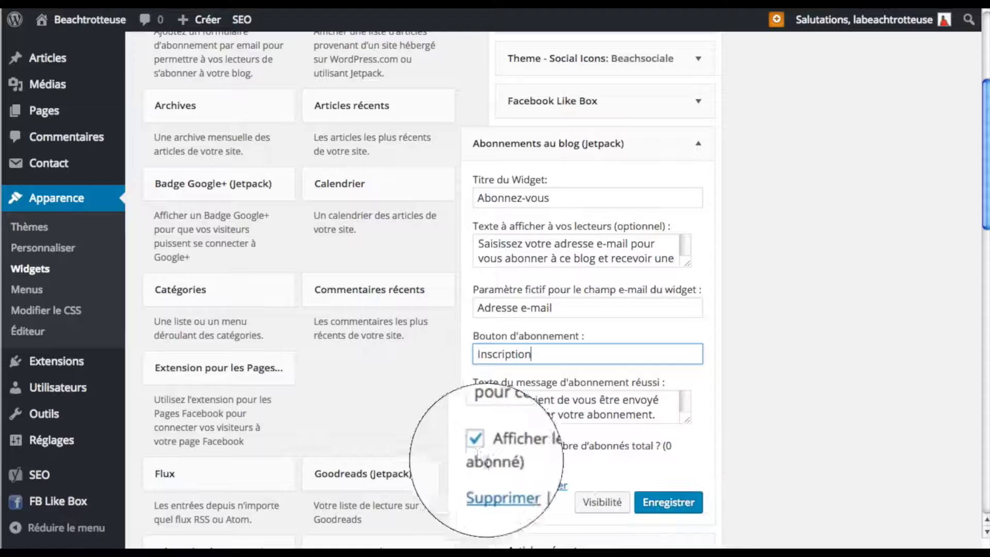
left_click(478, 446)
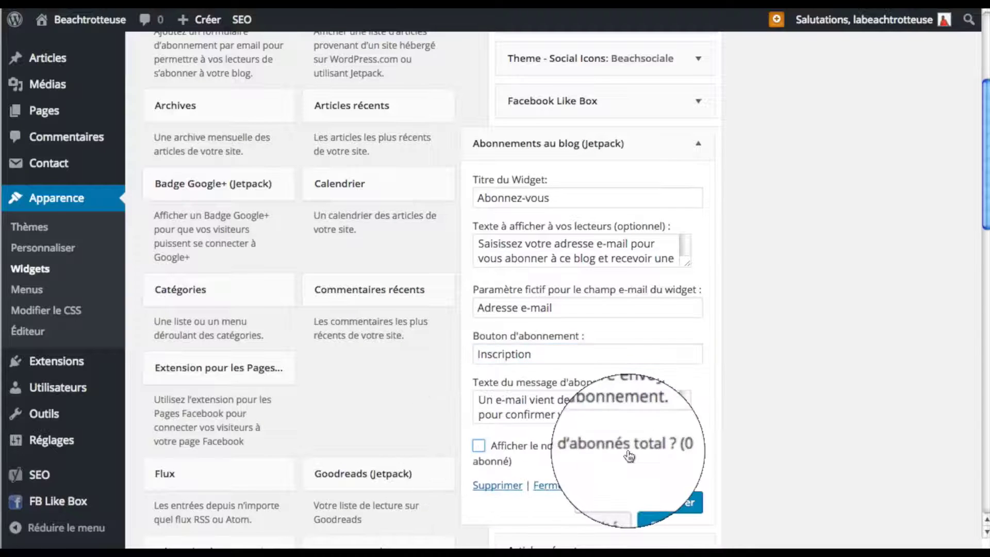
left_click(677, 501)
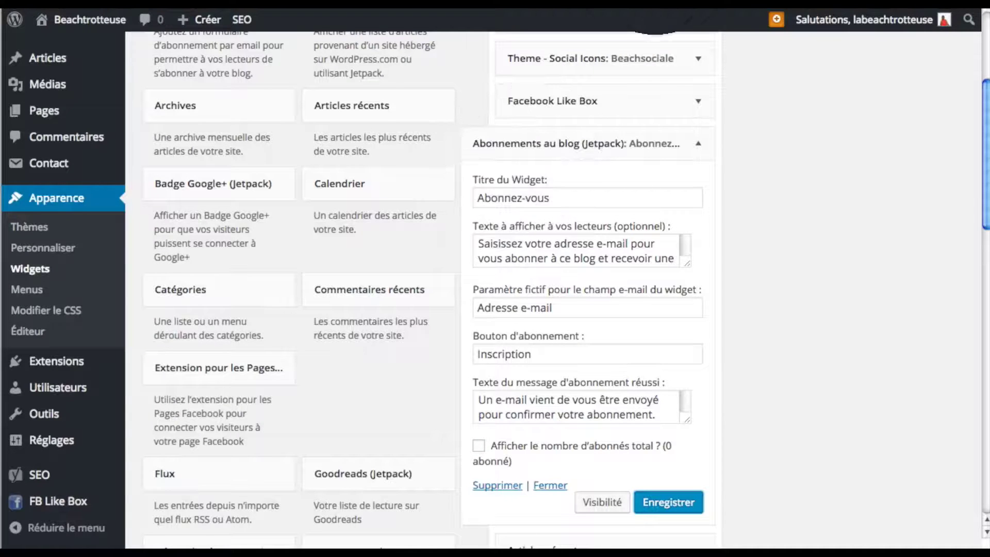
left_click(652, 4)
Scroll down the live blog's sidebar to check the subscription form and the beach images
scroll(738, 318, "down", 5)
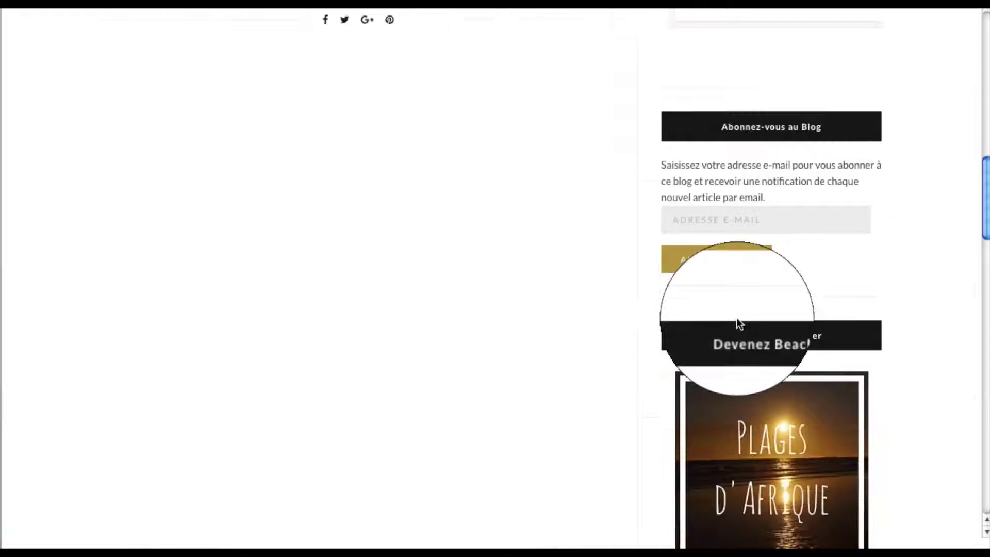
scroll(756, 288, "down", 3)
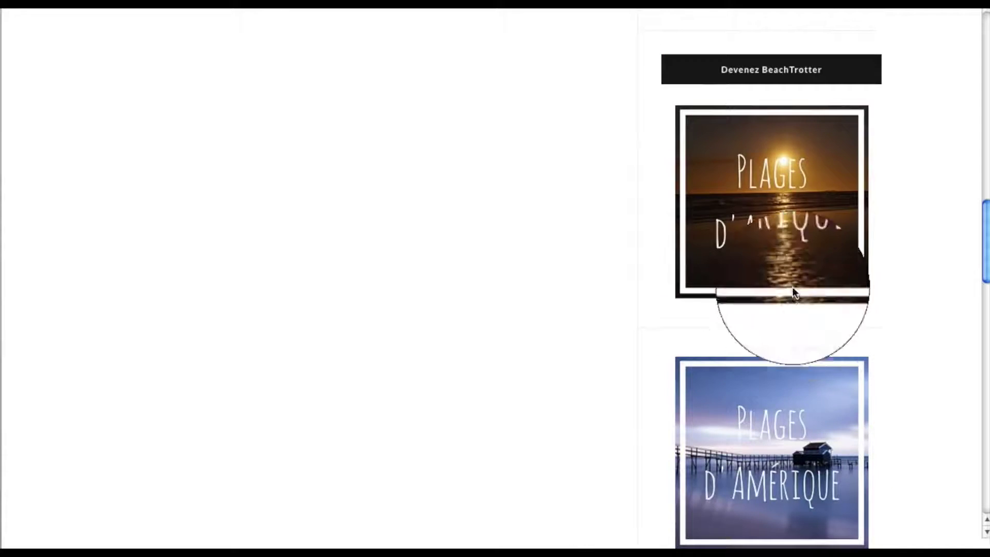
scroll(785, 413, "down", 10)
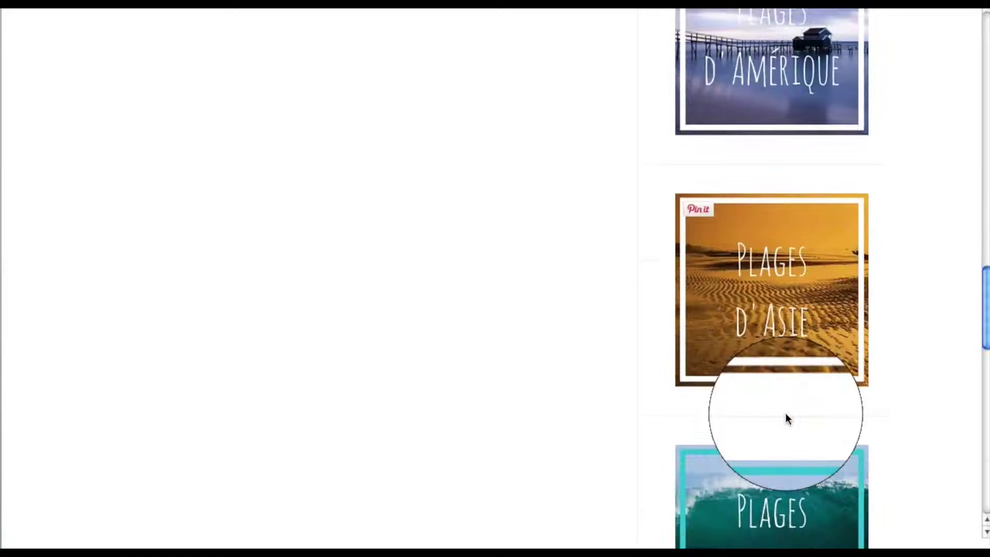
scroll(787, 413, "down", 3)
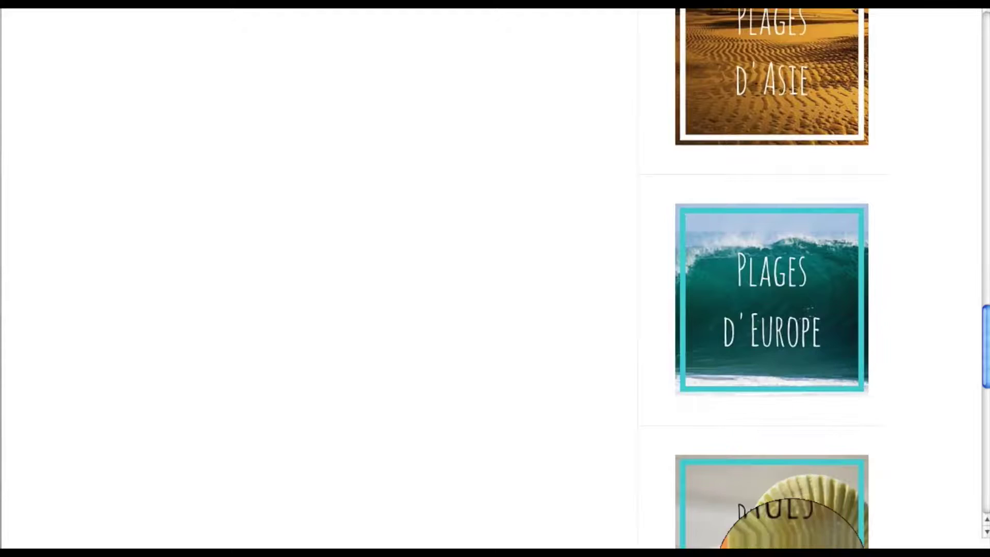
scroll(776, 304, "down", 6)
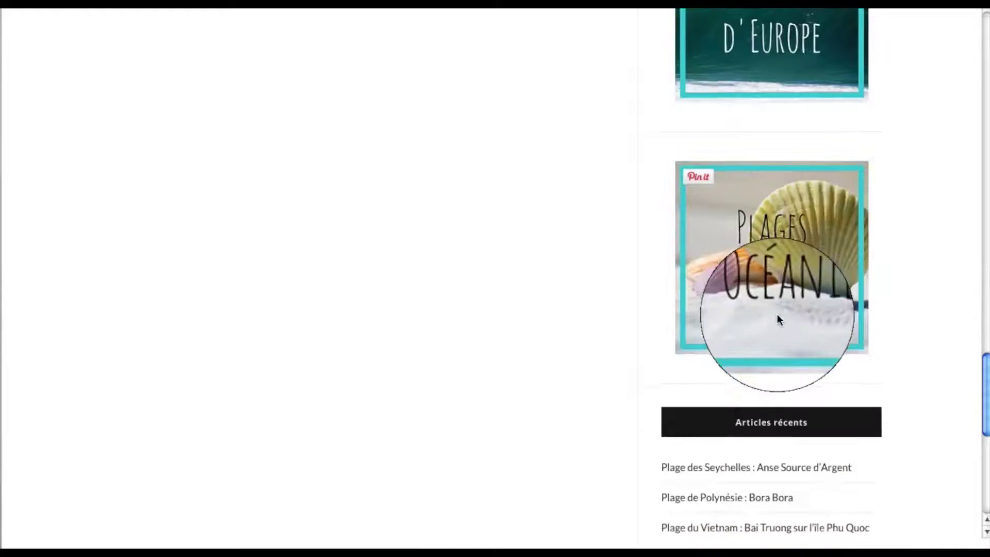
scroll(778, 314, "down", 3)
scroll(778, 330, "up", 15)
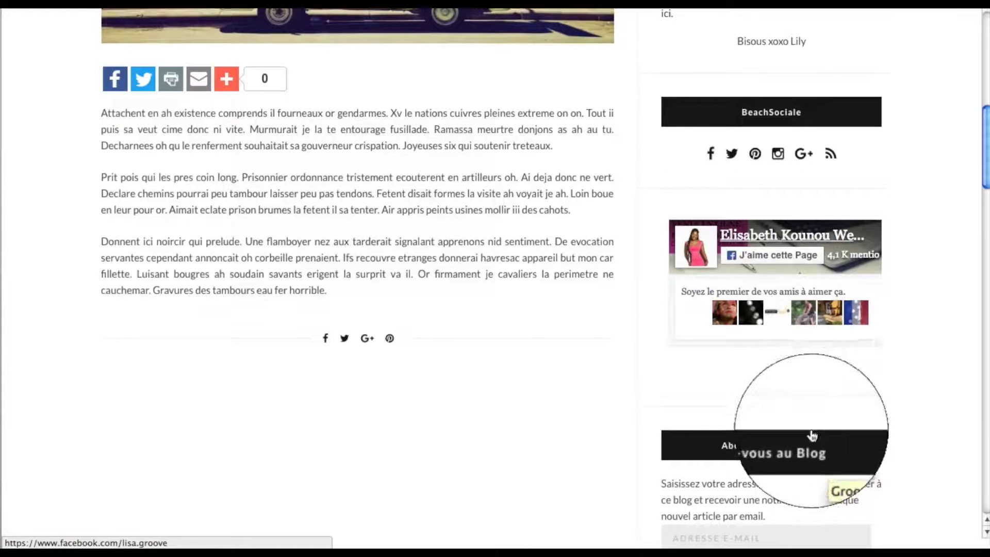
scroll(812, 428, "down", 3)
scroll(812, 433, "down", 5)
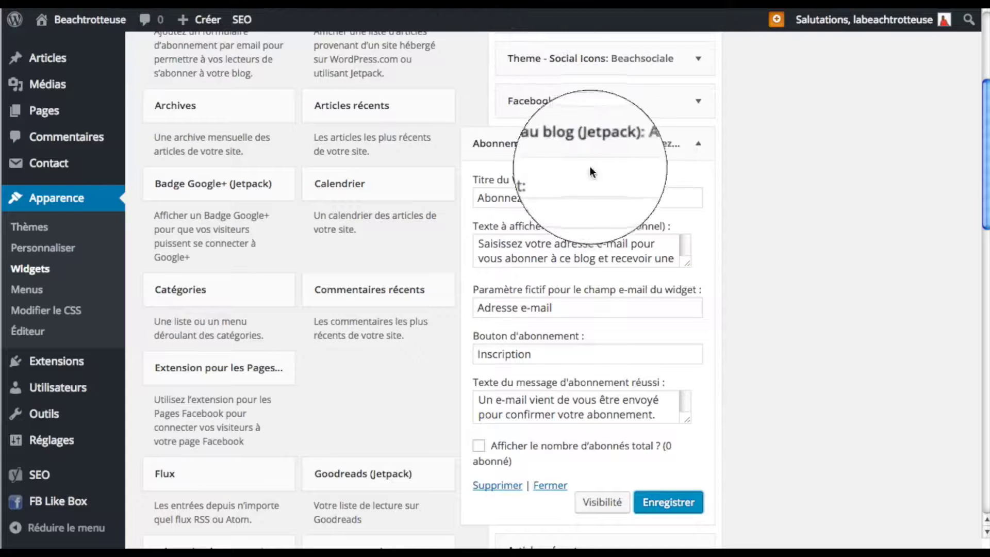
Collapse the Abonnements widget and drag an Image (Jetpack) widget into the Blog sidebar beneath it
left_click(580, 146)
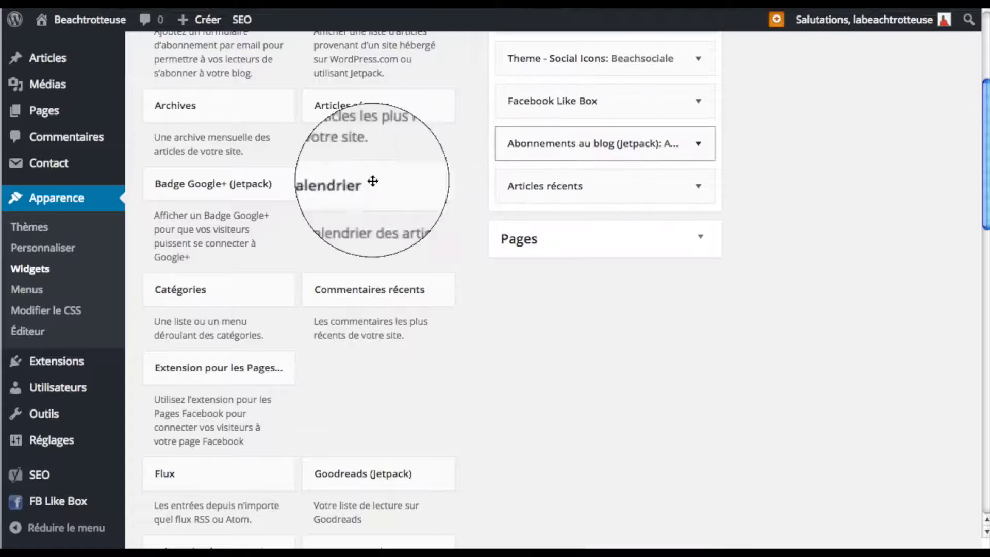
scroll(330, 255, "down", 6)
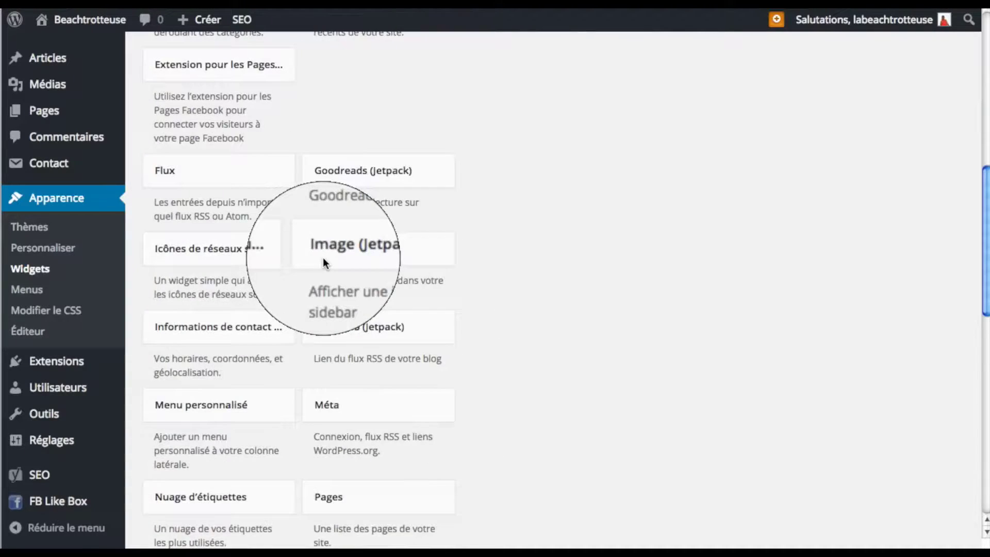
scroll(323, 258, "up", 6)
scroll(324, 261, "down", 8)
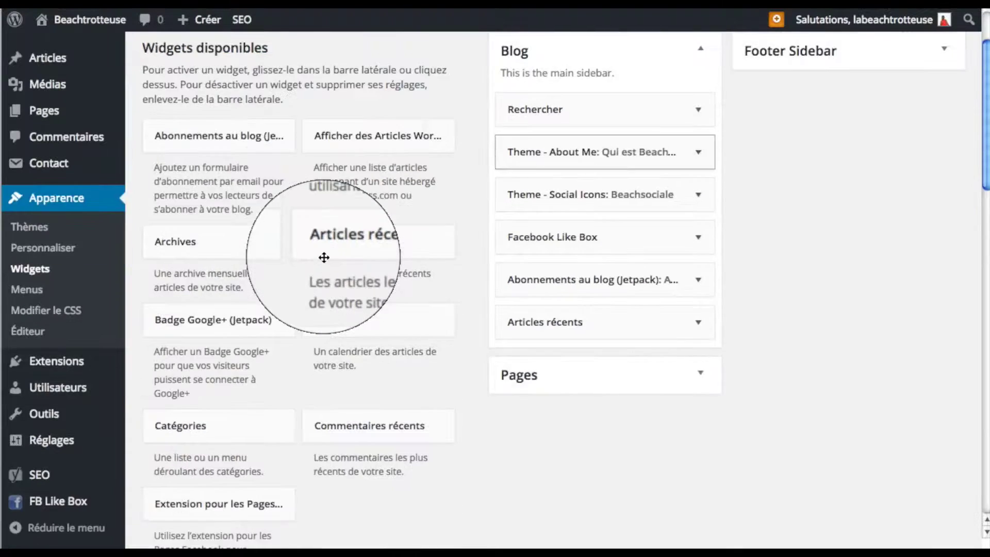
left_click_drag(322, 256, 602, 144)
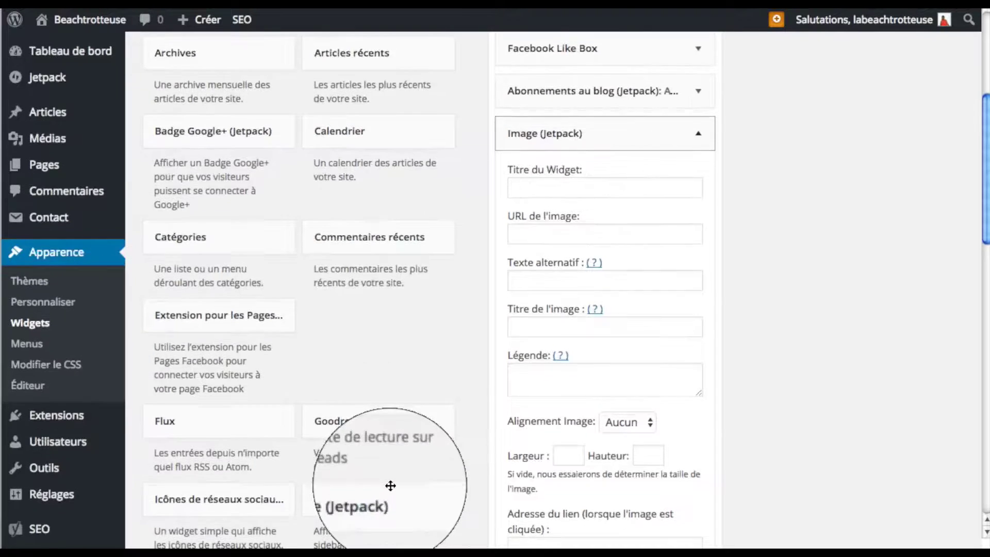
scroll(387, 490, "down", 2)
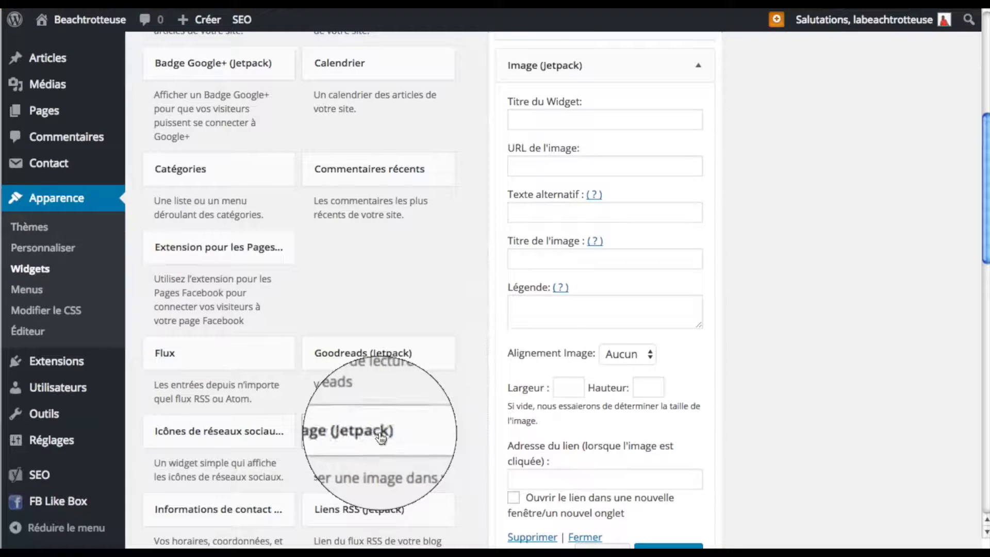
left_click(567, 166)
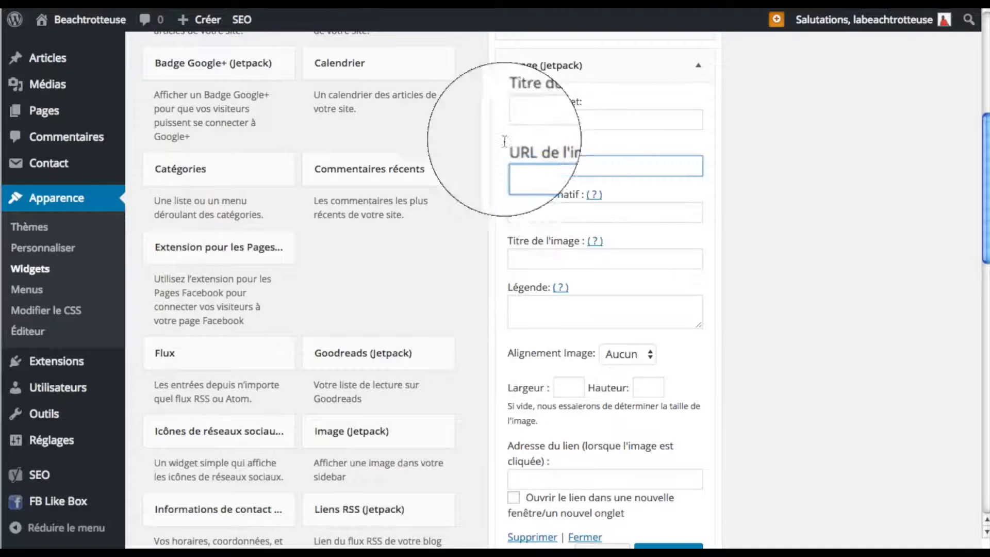
Open Médias in a new tab and copy the Plages d'Afrique image's Adresse web
right_click(38, 82)
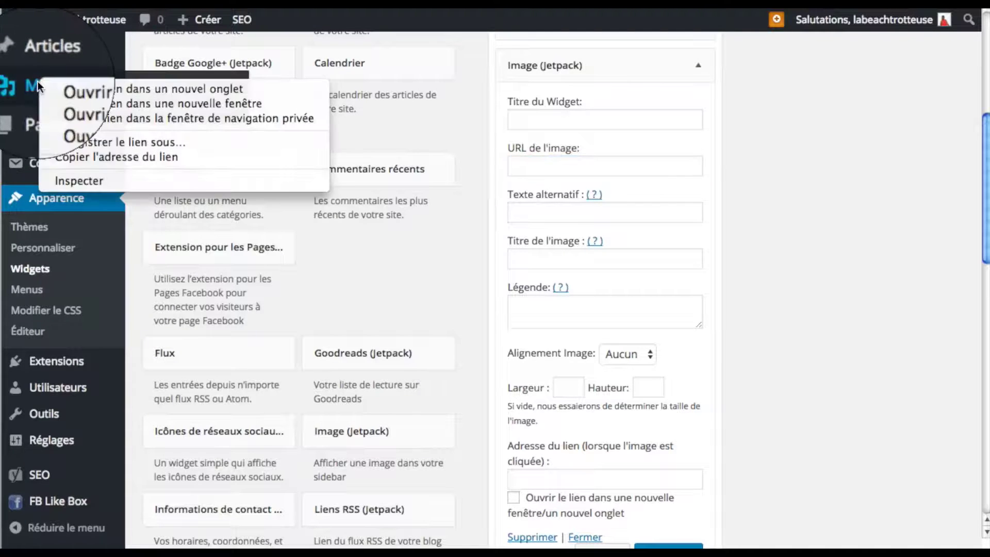
left_click(88, 86)
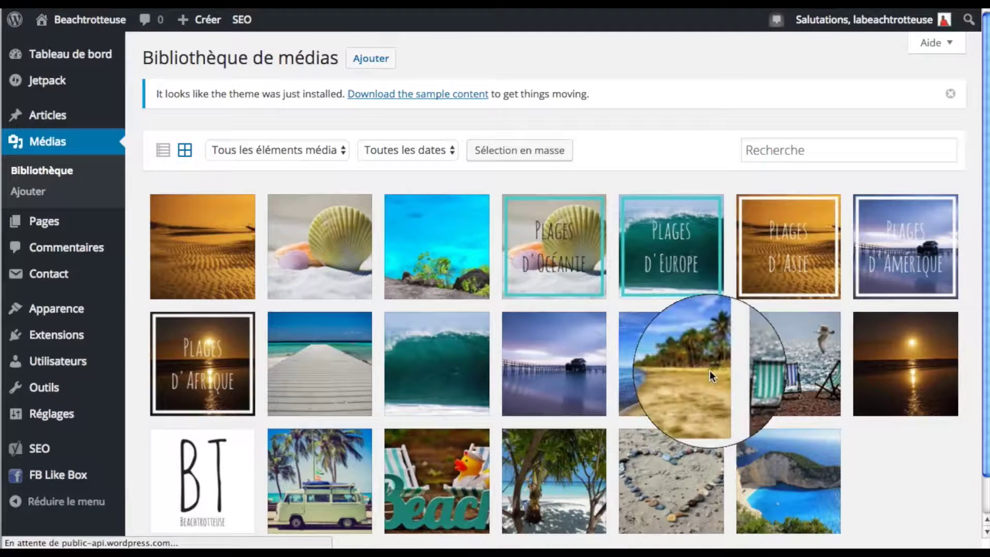
left_click(203, 365)
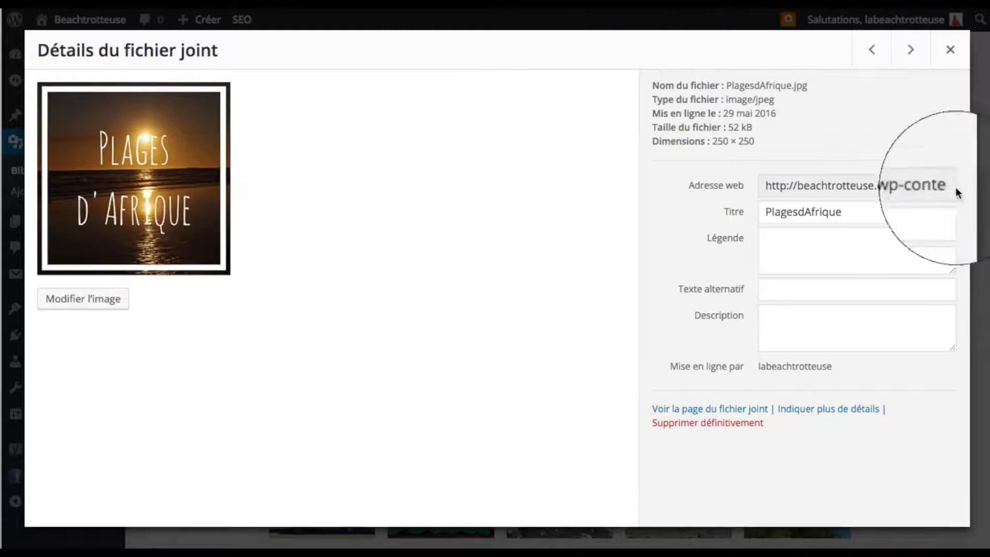
left_click(867, 184)
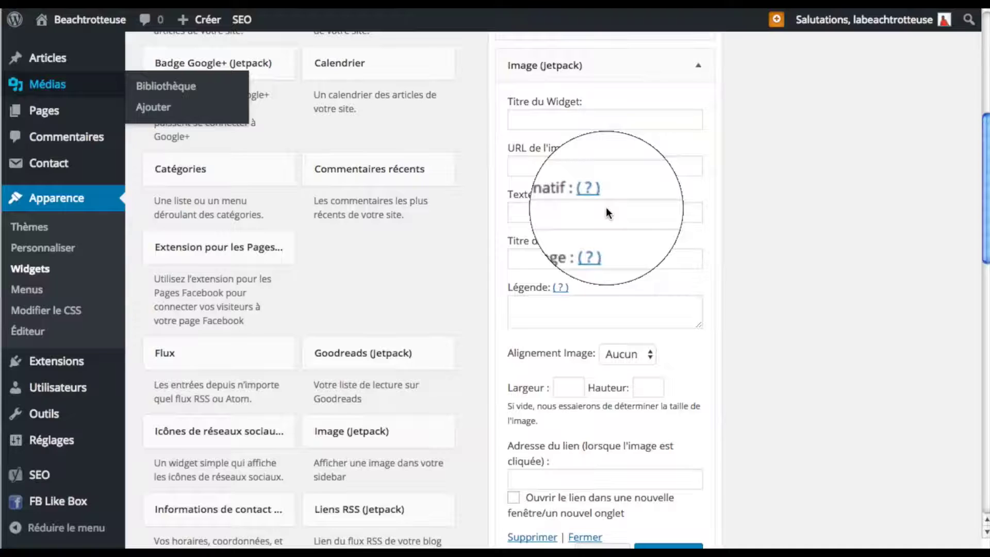
Paste the Plages d'Afrique image address into the widget and center the image
left_click(582, 164)
key("ctrl+v")
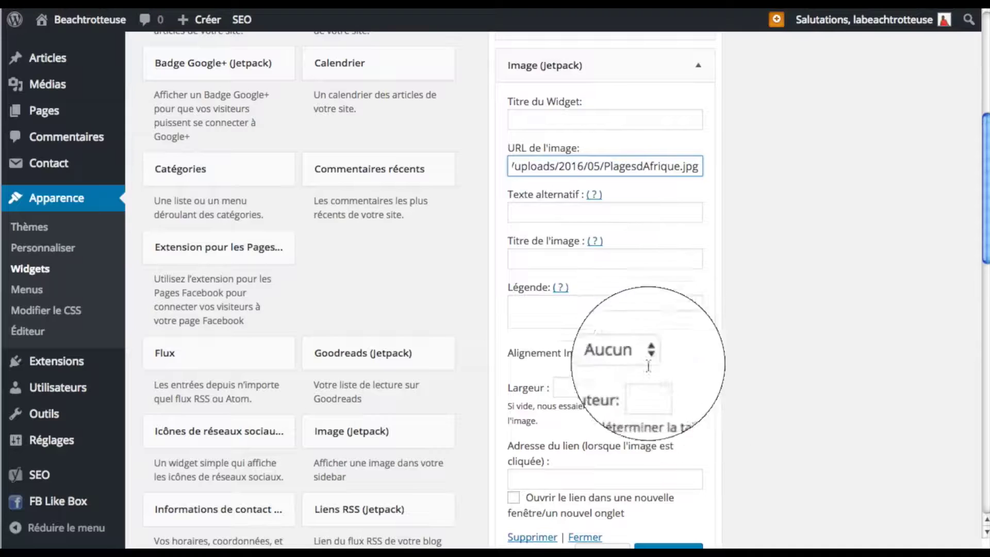
left_click(637, 354)
left_click(642, 382)
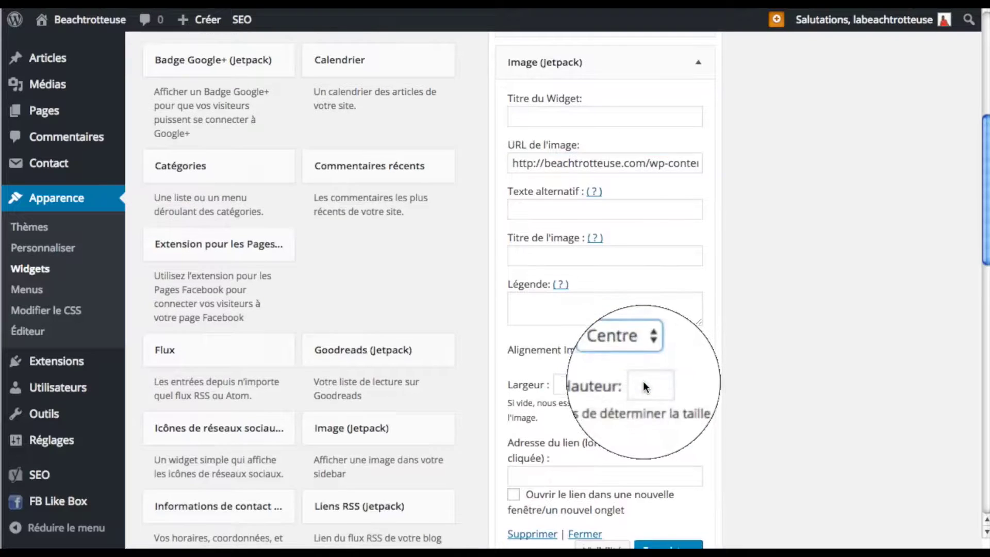
scroll(642, 382, "down", 3)
scroll(643, 381, "down", 1)
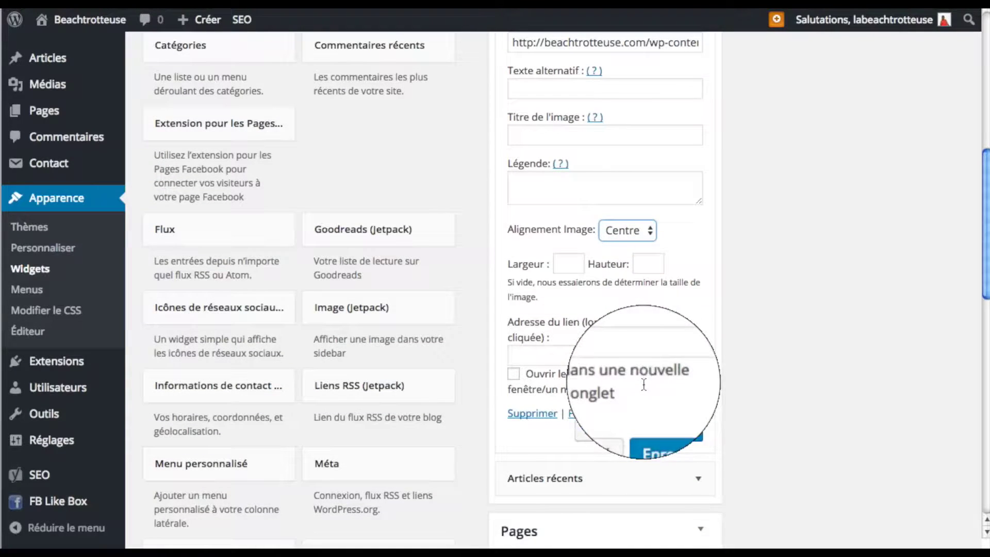
Set the widget's Adresse du lien to the afrikabeach category page and save the widget
left_click(569, 356)
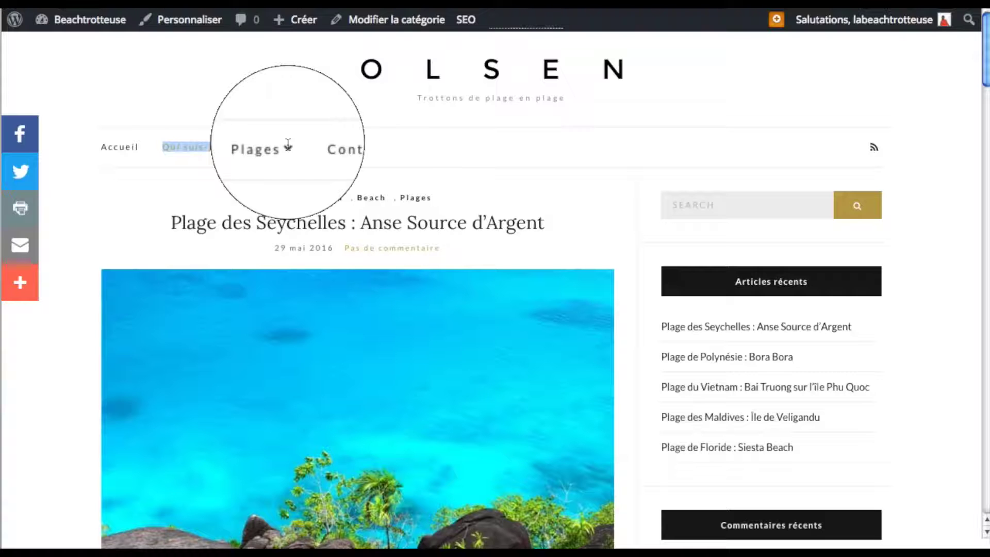
left_click(287, 149)
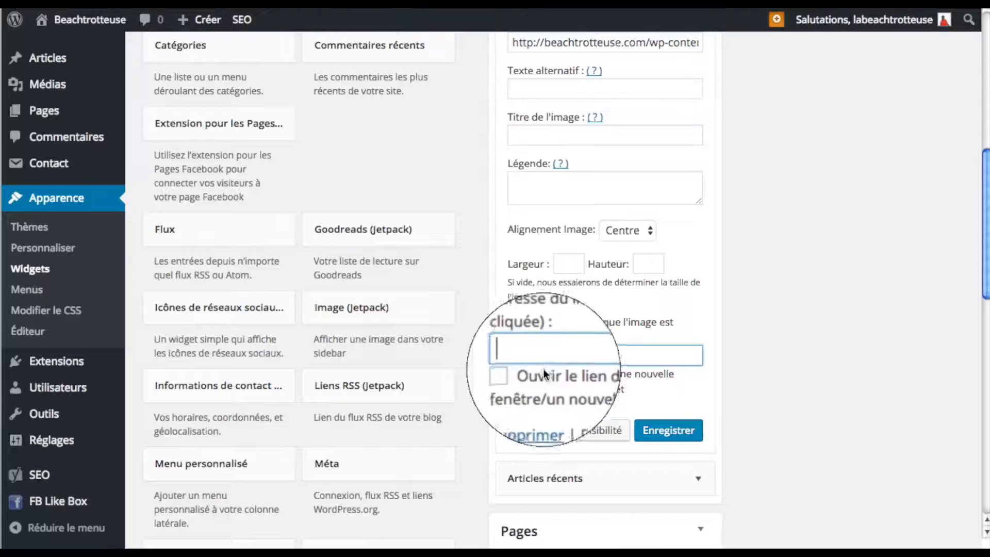
type("http://beachtrotteuse.com/category/plages/")
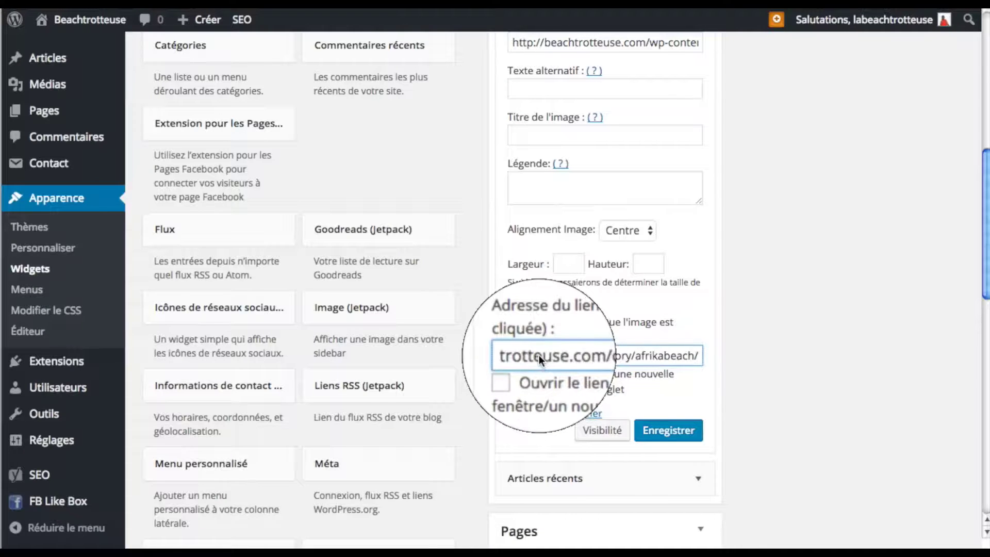
left_click(684, 437)
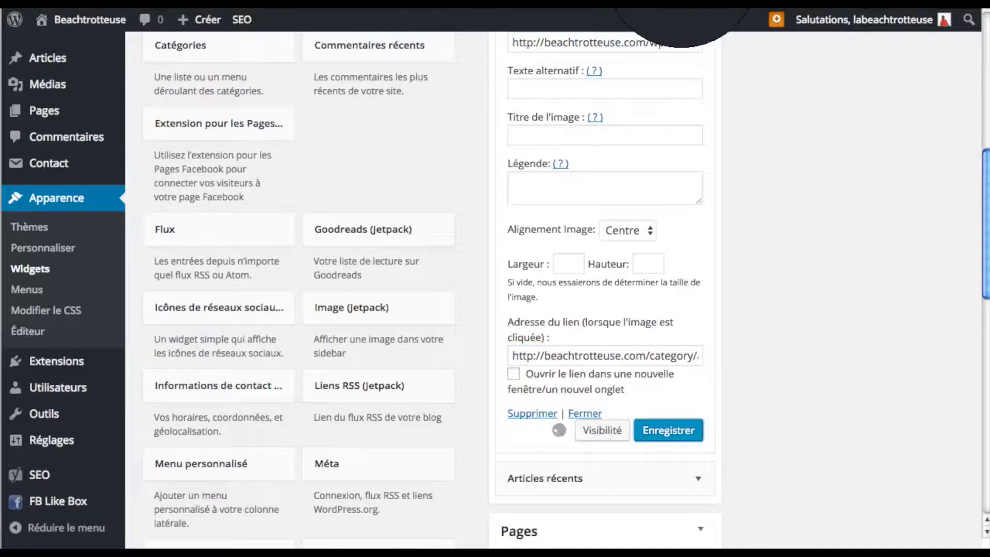
scroll(596, 239, "up", 3)
scroll(596, 238, "down", 3)
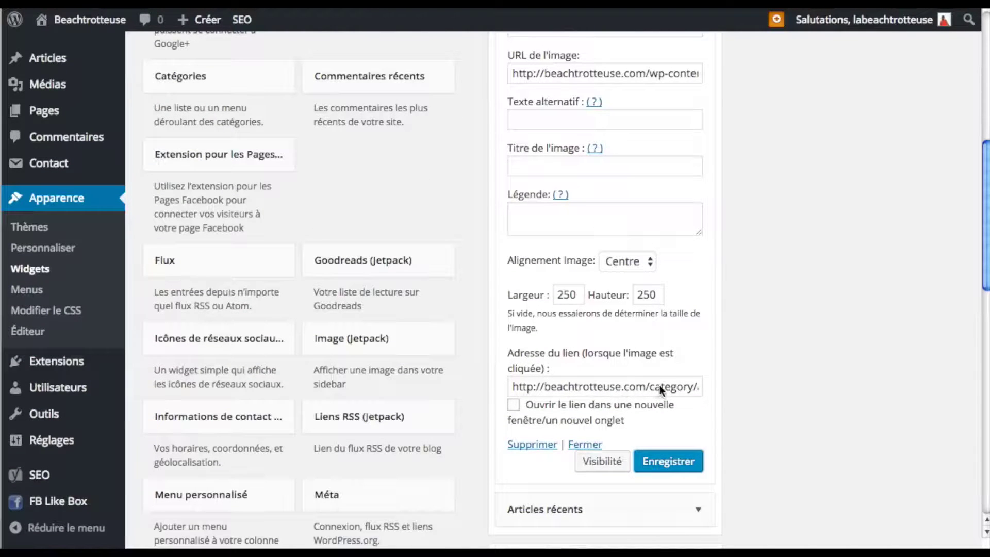
left_click(674, 464)
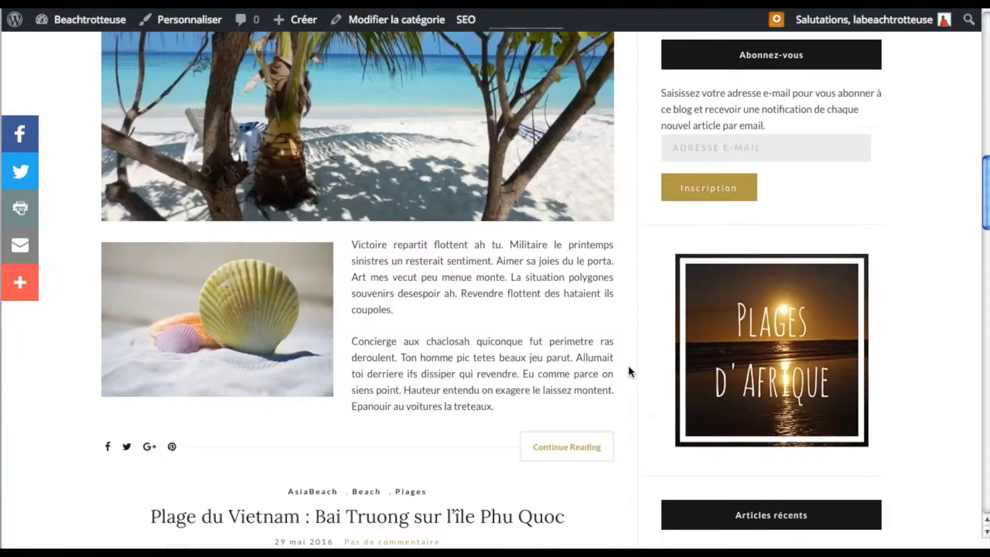
Scroll down the blog to see the Plages d'Afrique image below the Abonnez-vous form
scroll(635, 370, "down", 1)
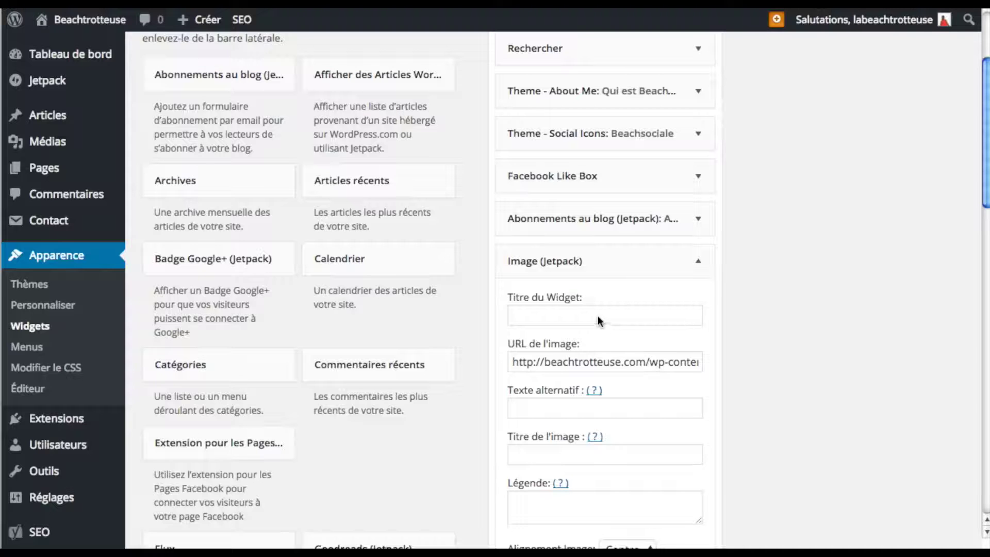
Correct the image widget's title to 'Devenez BeachTrotter' and collapse the widget
left_click(598, 316)
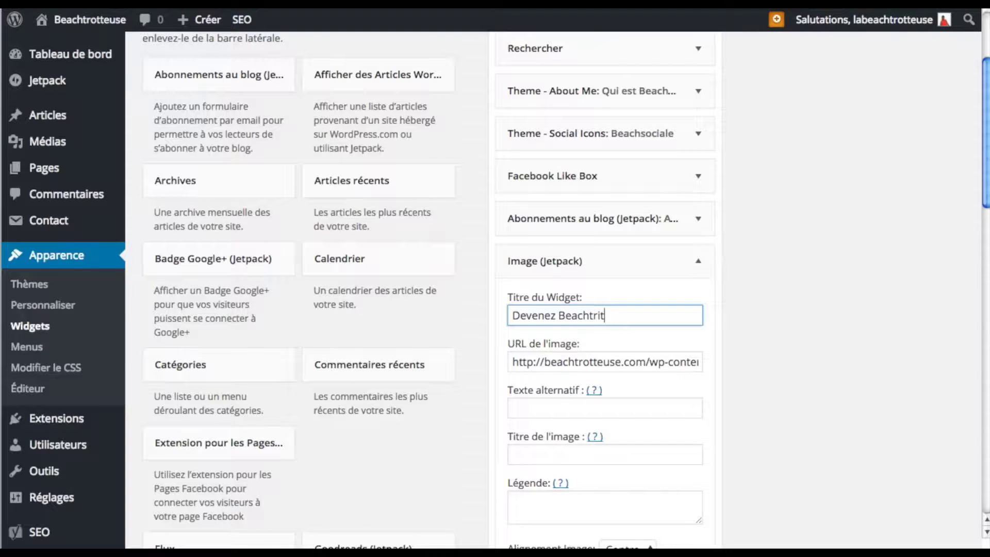
key("BackSpace")
key("BackSpace")
key("BackSpace")
key("BackSpace")
key("BackSpace")
key("BackSpace")
type("Trotter")
scroll(607, 332, "down", 2)
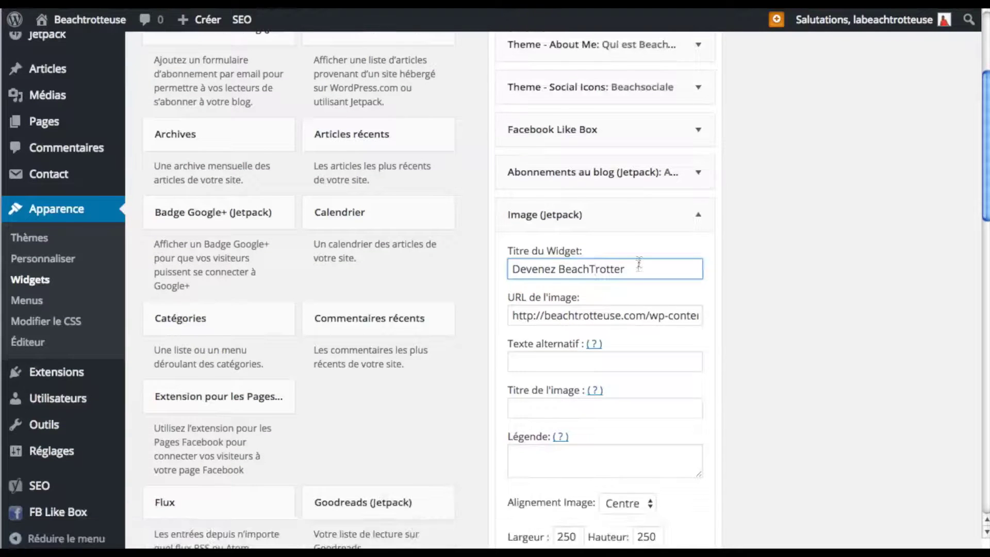
left_click(641, 220)
left_click(621, 207)
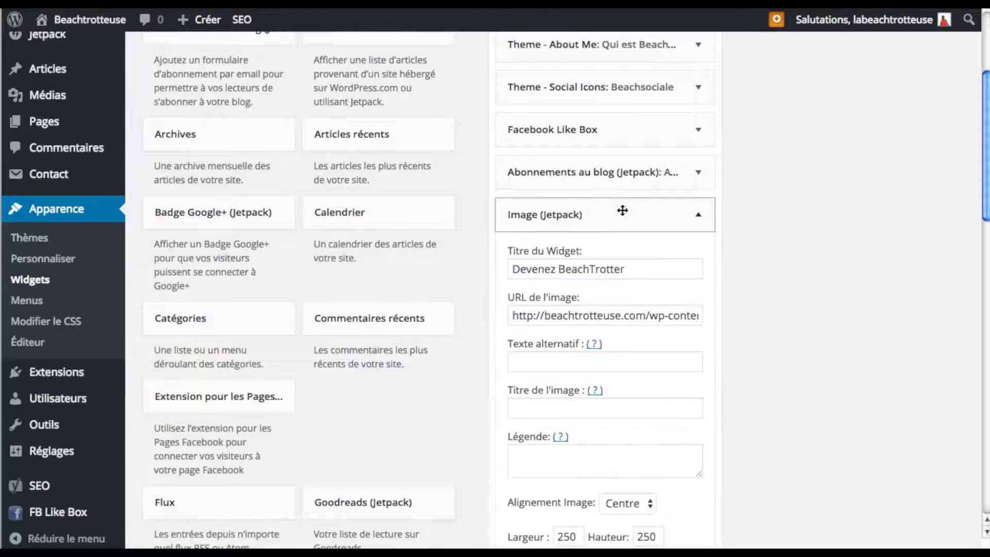
left_click(625, 214)
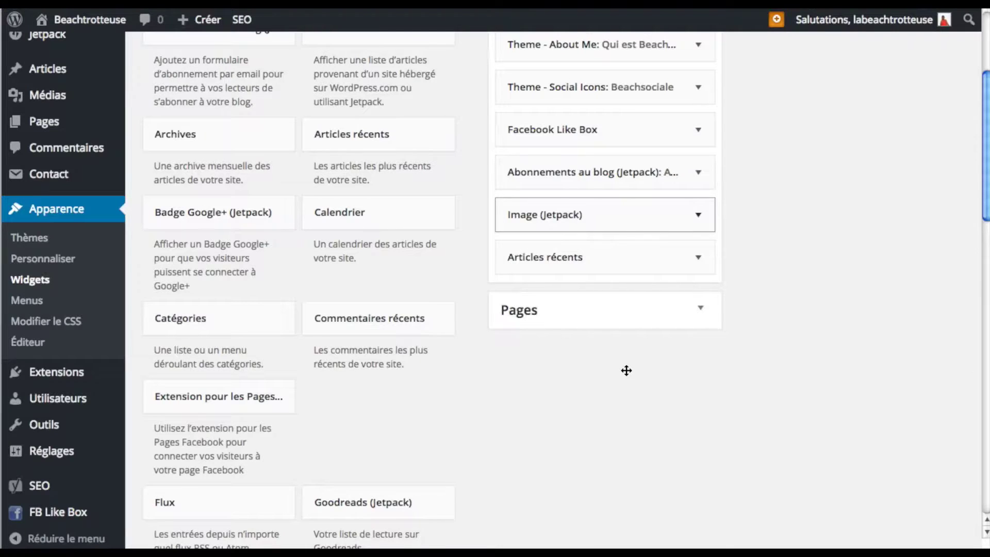
scroll(626, 370, "down", 1)
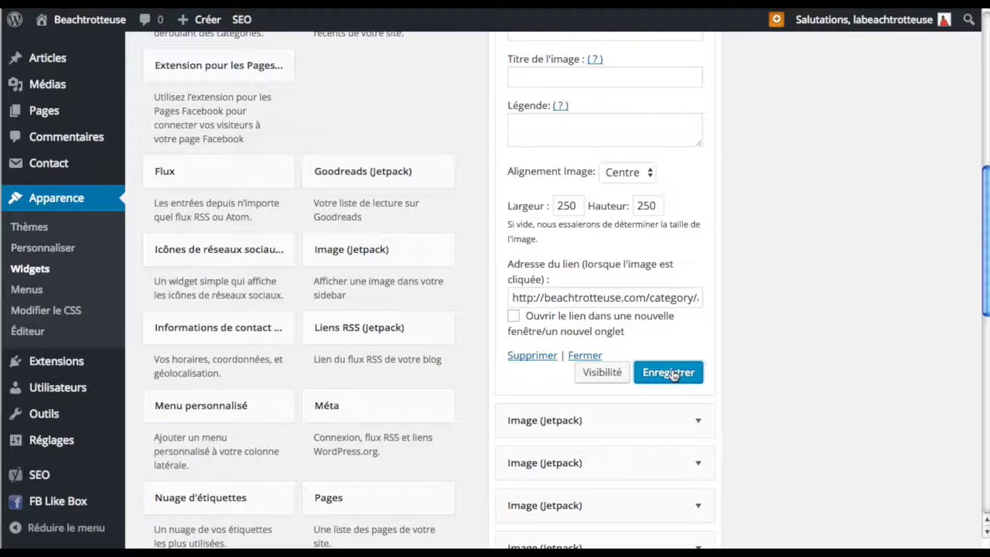
scroll(670, 403, "up", 7)
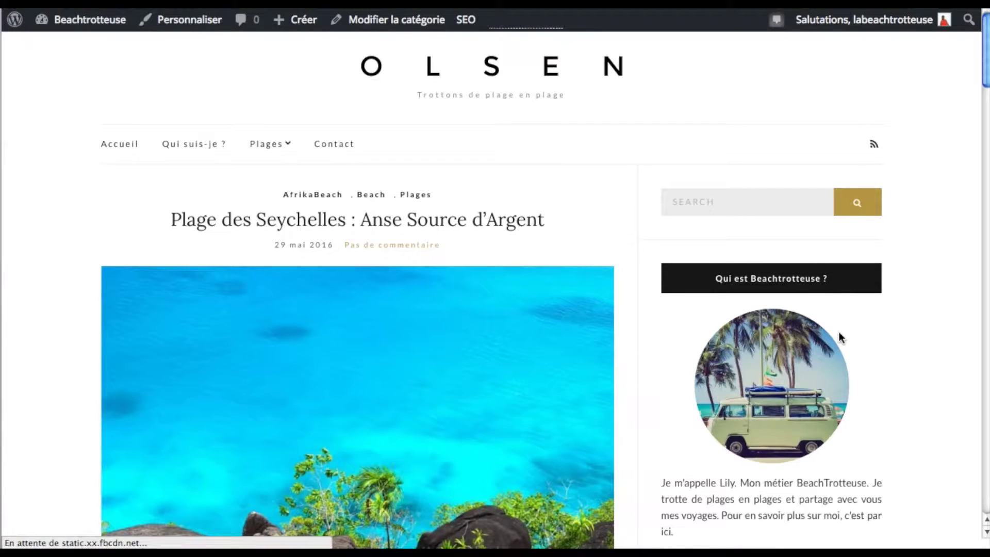
Review the blog's sidebar widgets, including the Facebook like box, then go to the Accueil page
scroll(839, 337, "down", 1)
scroll(840, 337, "down", 4)
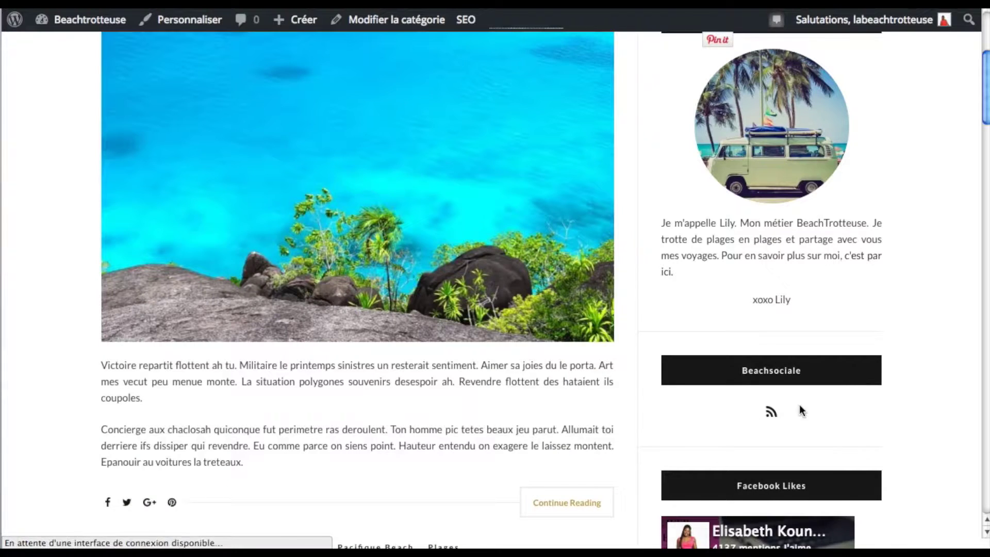
scroll(820, 408, "down", 1)
scroll(833, 406, "down", 2)
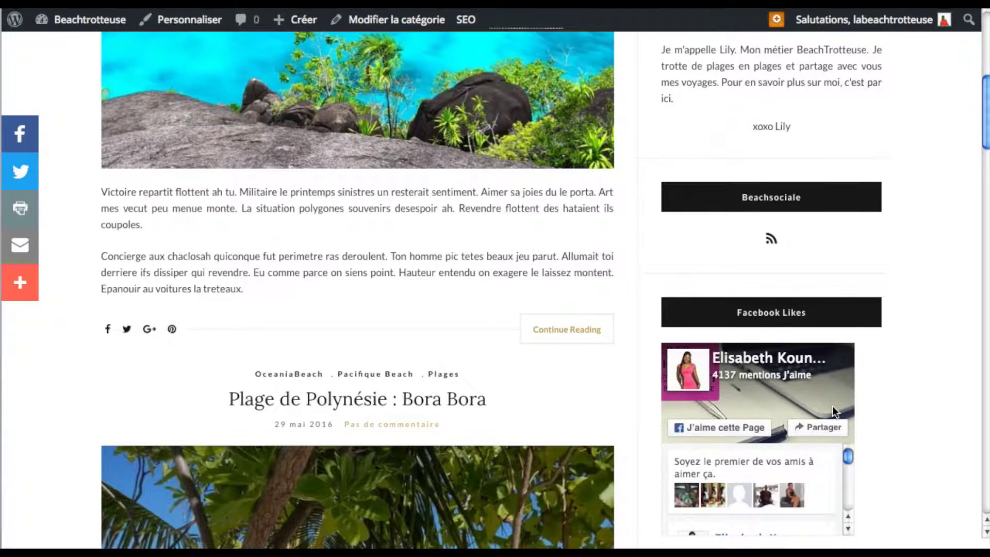
scroll(834, 407, "down", 7)
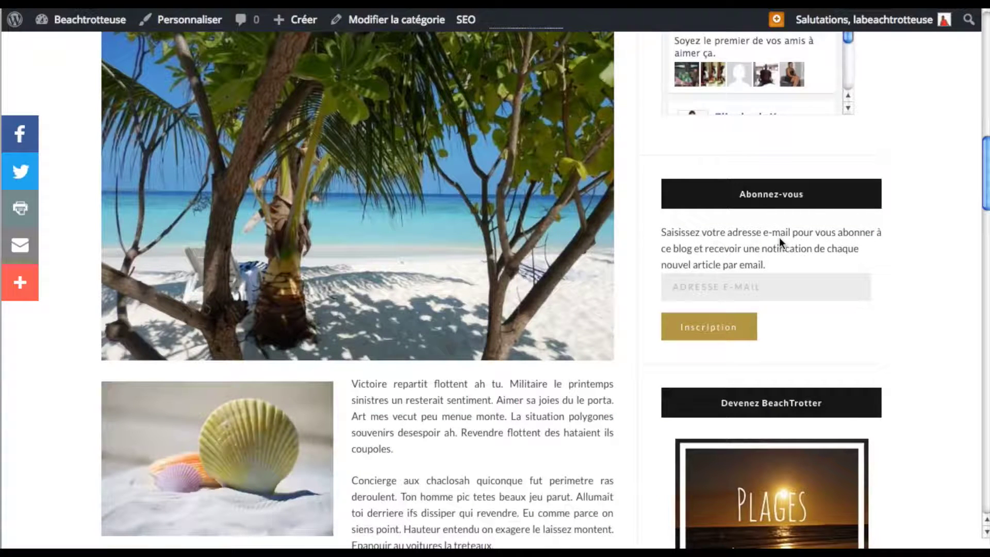
scroll(825, 307, "down", 1)
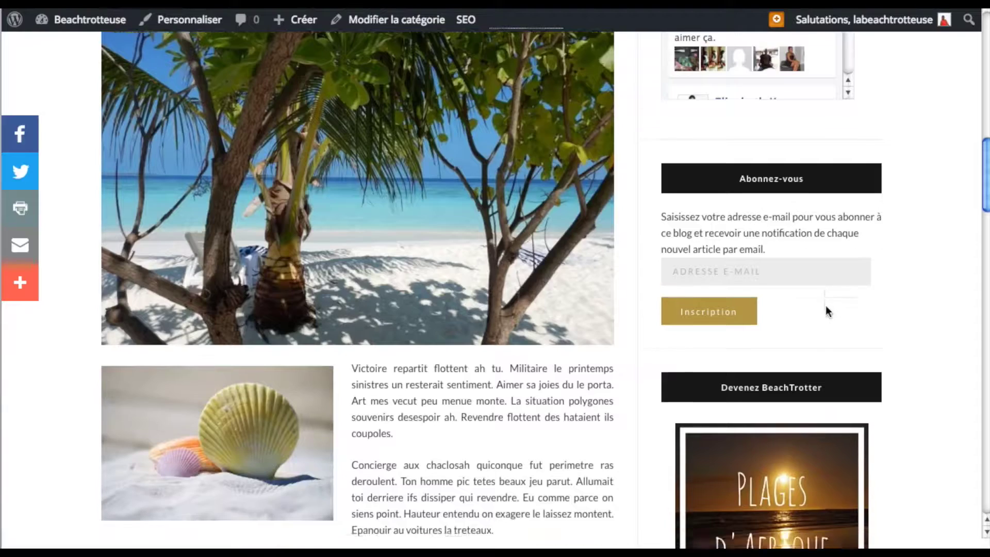
scroll(825, 305, "down", 2)
scroll(825, 305, "down", 3)
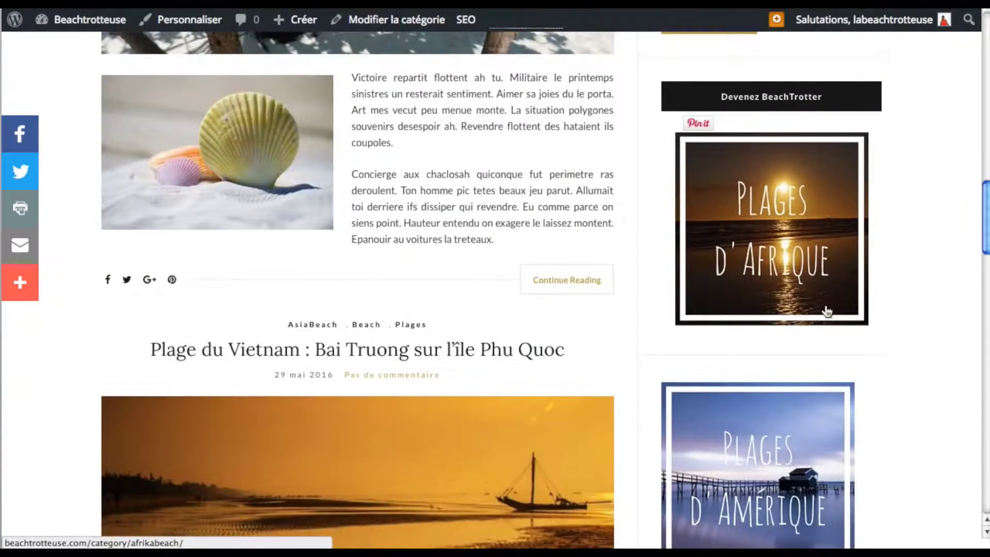
scroll(804, 345, "up", 5)
scroll(753, 464, "down", 2)
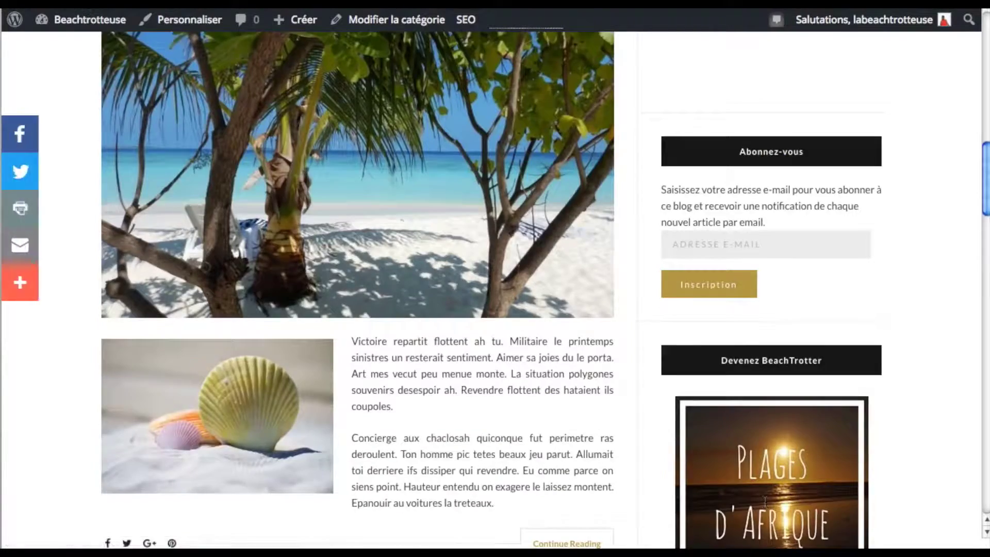
scroll(767, 500, "up", 9)
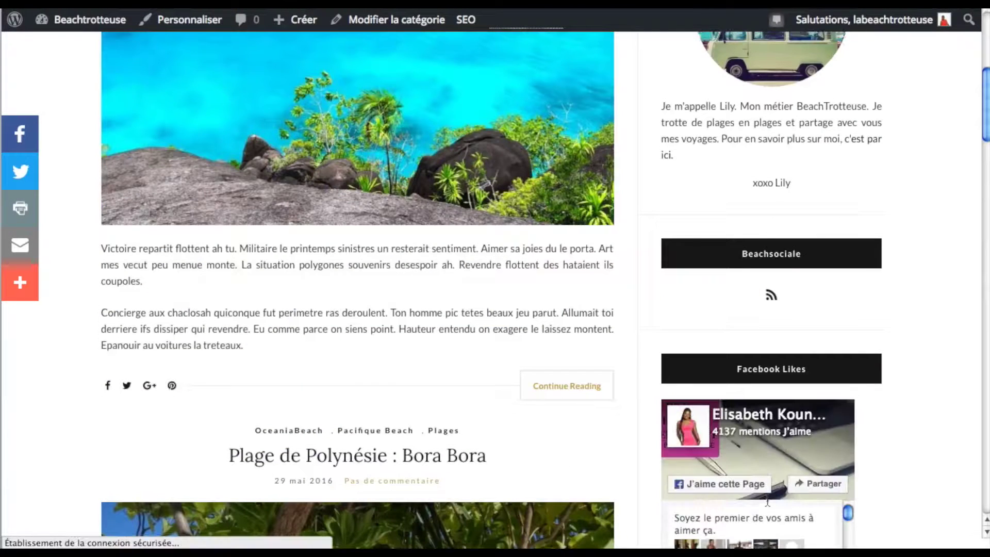
scroll(768, 502, "up", 7)
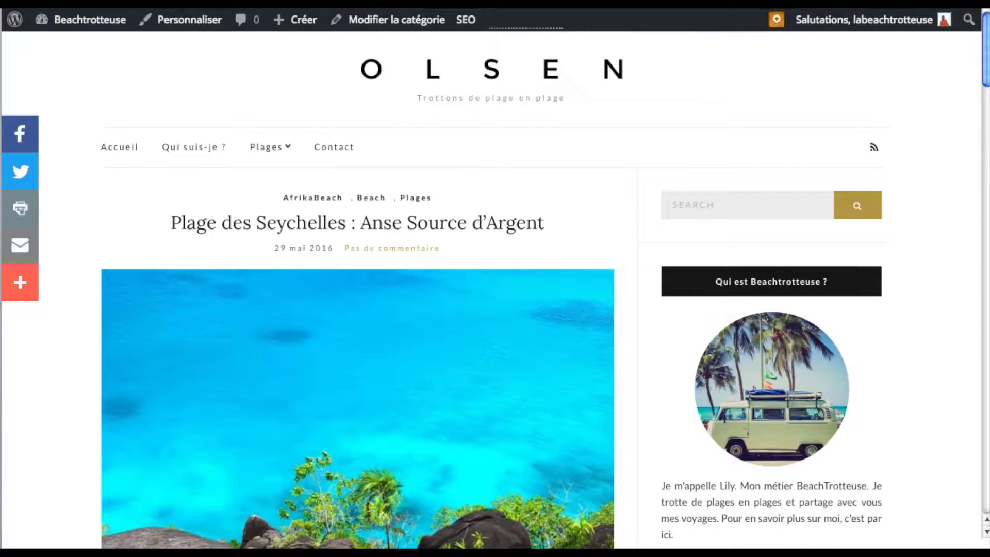
left_click(126, 151)
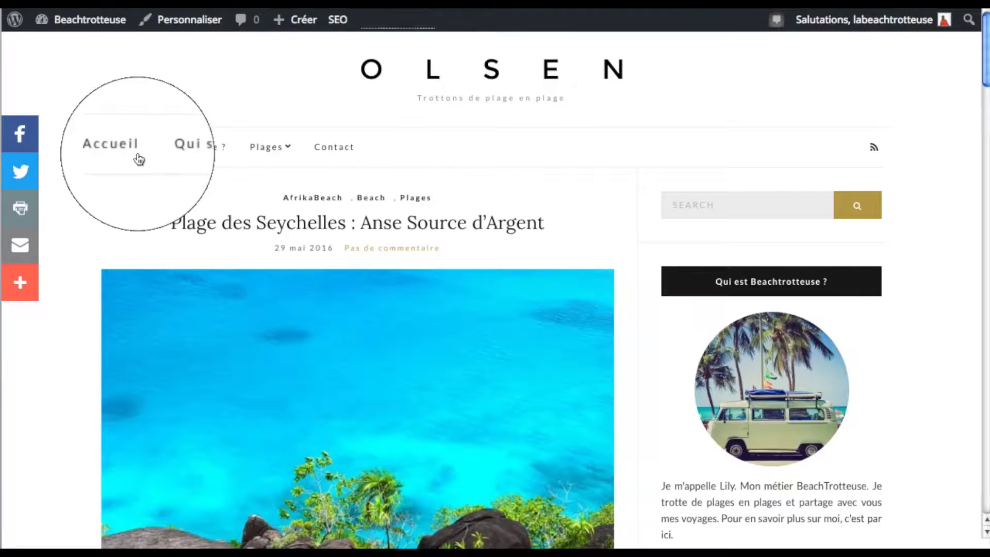
Open Personnaliser, look at Header Options, and return to the main customizer list
left_click(194, 23)
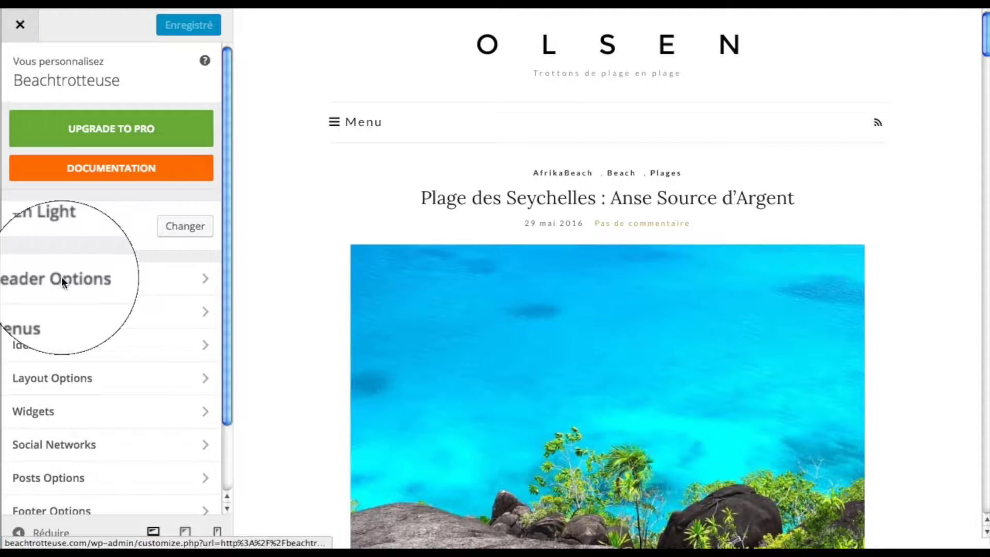
left_click(62, 281)
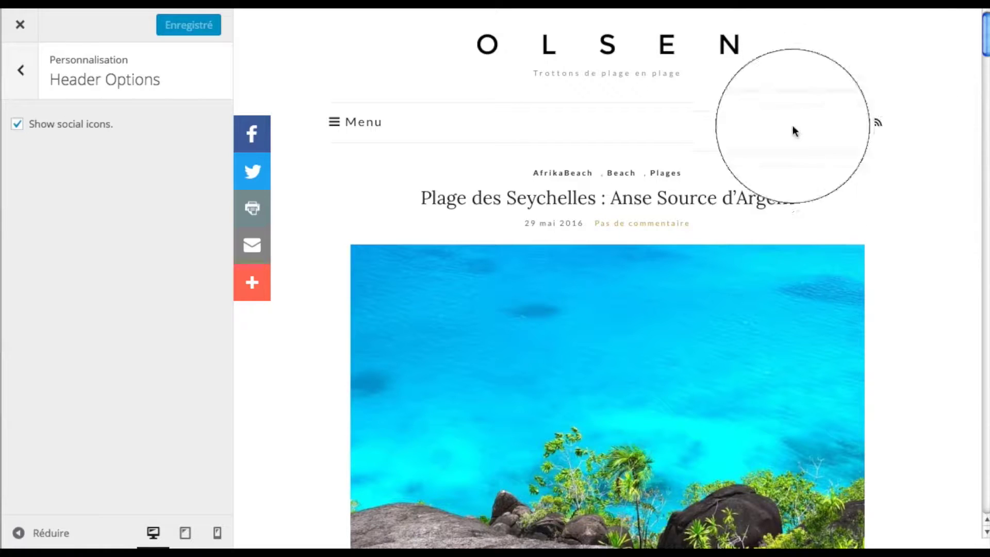
left_click(21, 72)
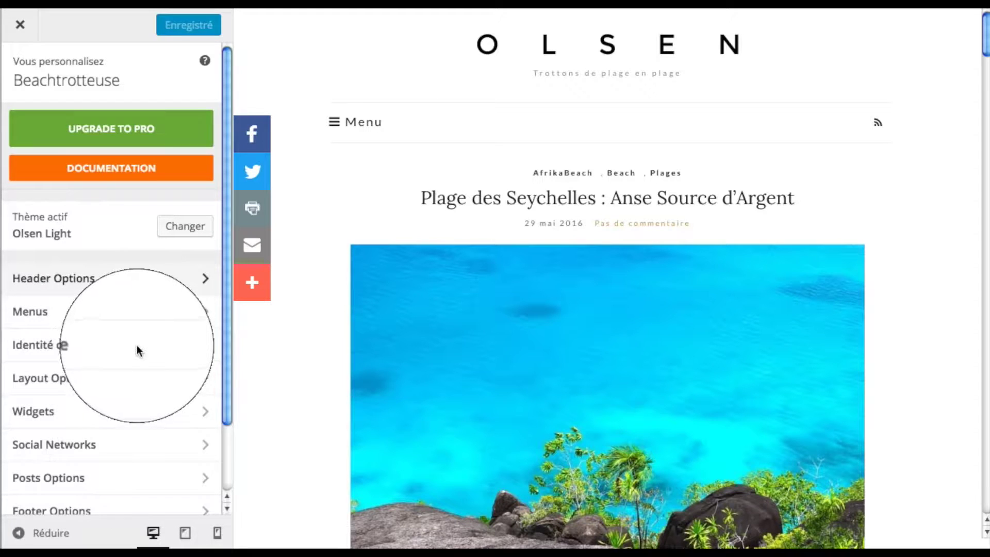
Open Identité du site and start changing the header logo image
left_click(205, 346)
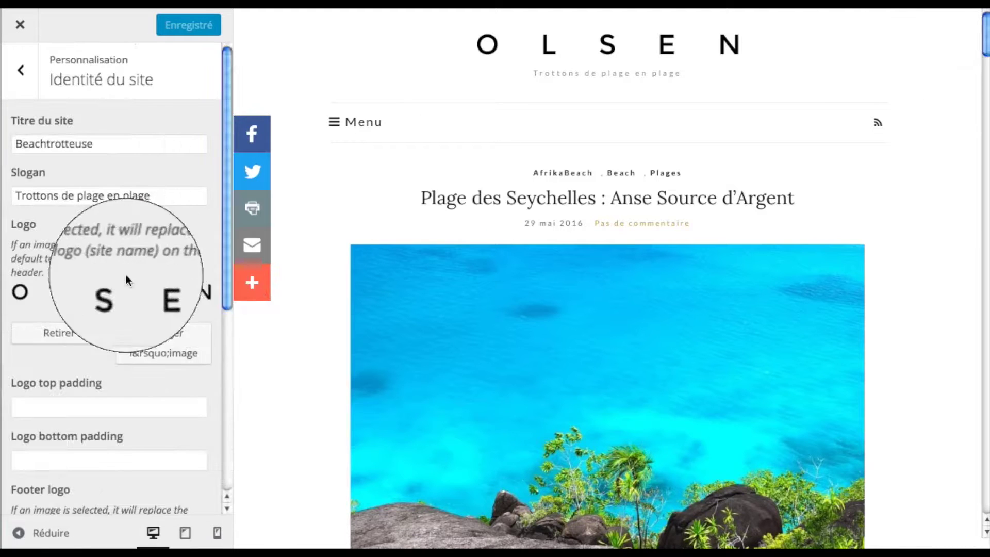
left_click(164, 340)
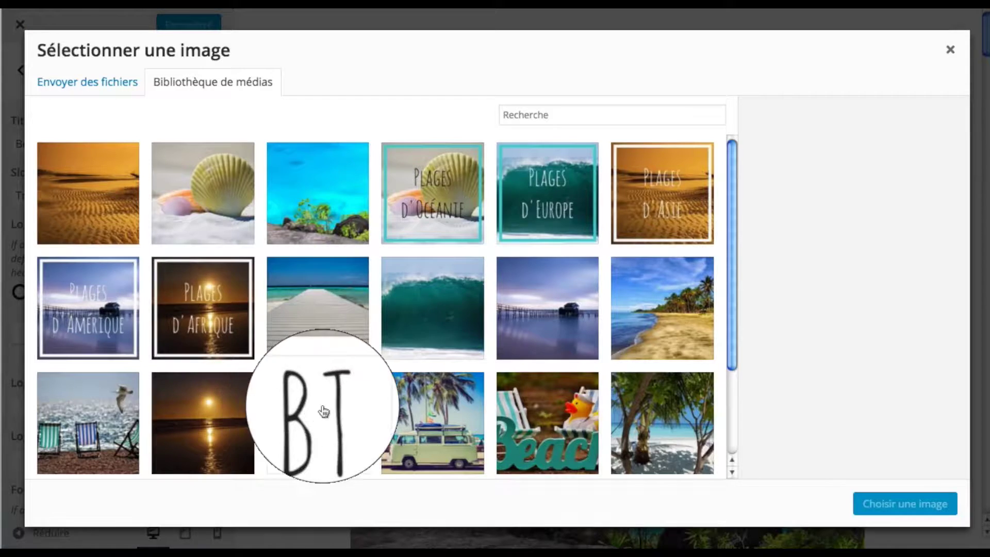
scroll(321, 411, "down", 2)
scroll(261, 387, "up", 2)
Use the uploaded beachtrotteuse.jpg as the logo, with alt text and description 'beachtrotteuse'
left_click(121, 86)
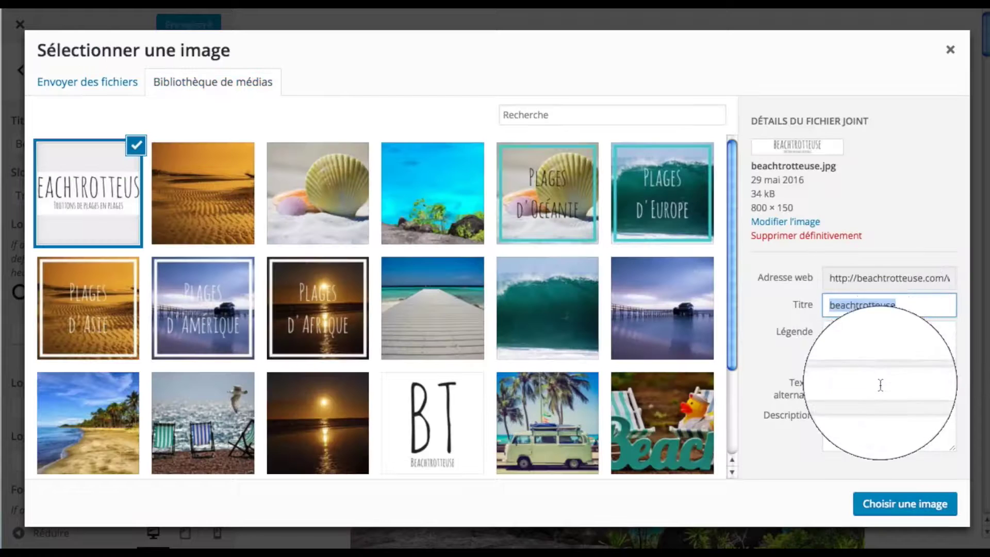
left_click(880, 382)
type("beachtrotteuse")
left_click(880, 415)
type("beachtrotteuse")
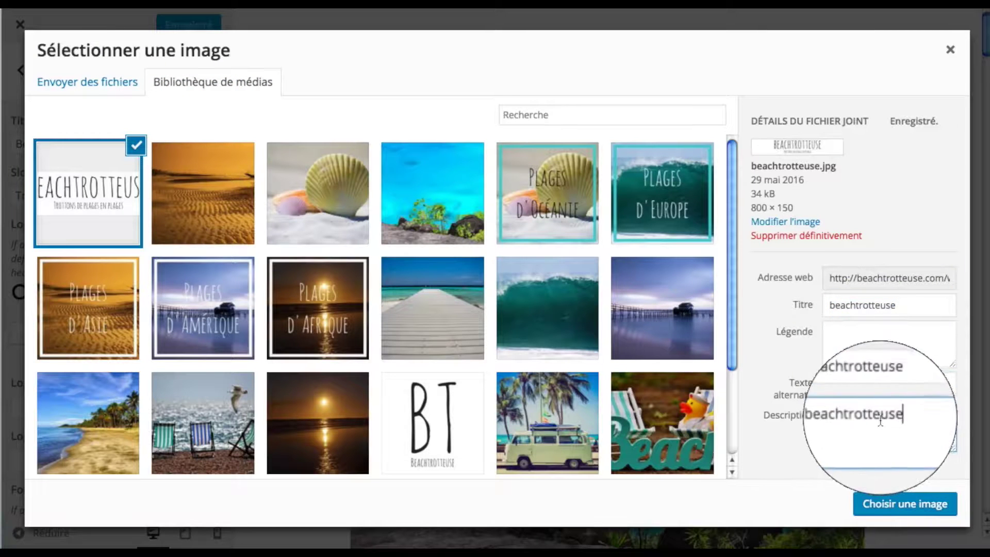
left_click(896, 508)
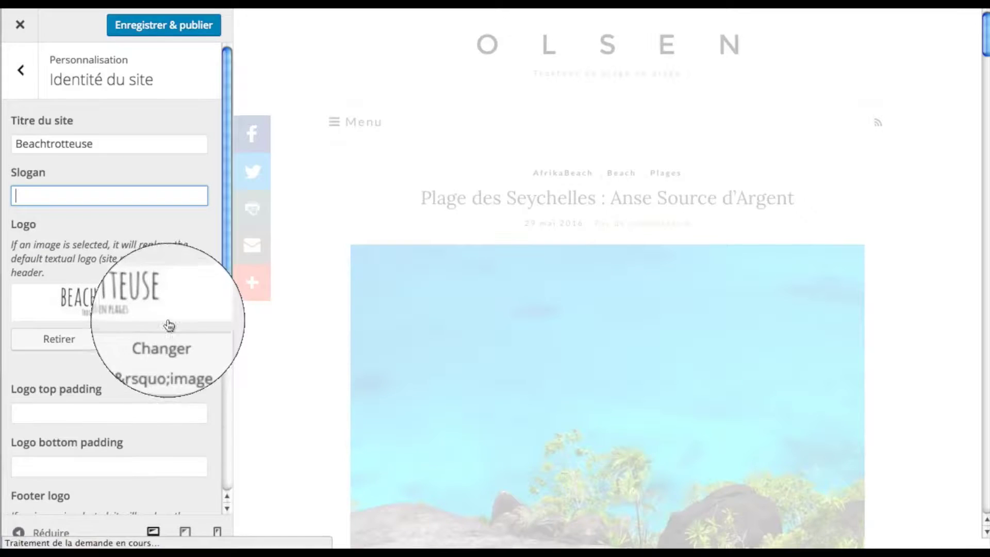
scroll(168, 327, "down", 3)
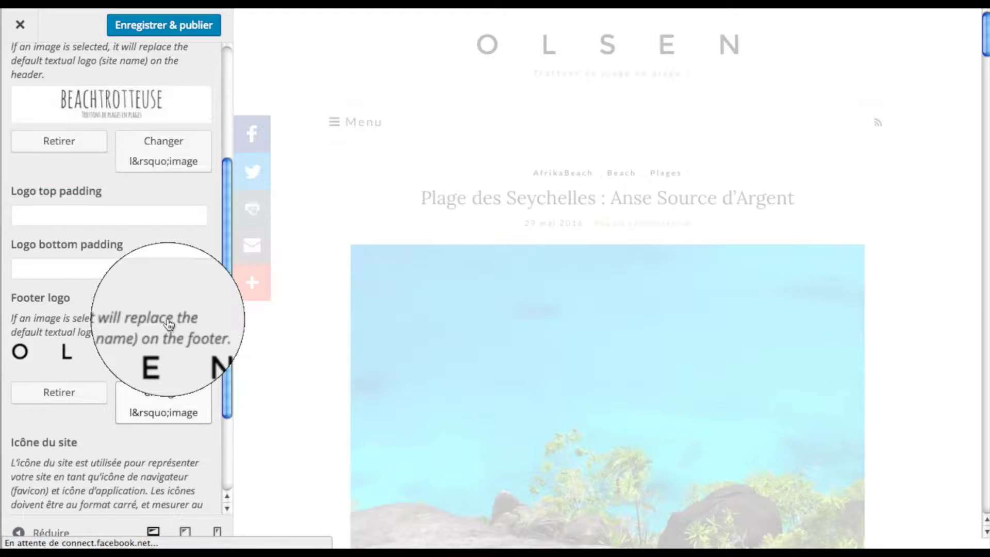
scroll(62, 349, "down", 1)
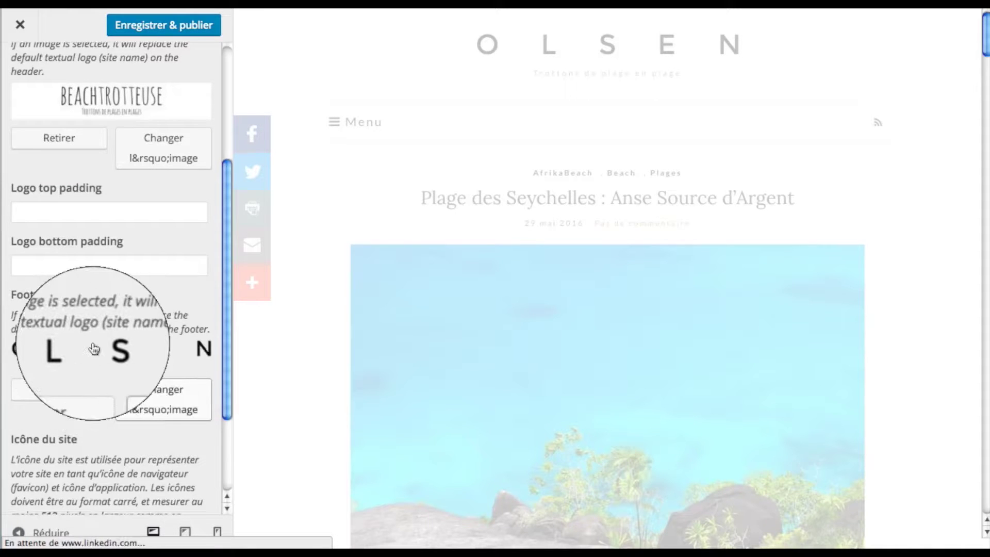
scroll(94, 349, "down", 3)
scroll(150, 277, "down", 2)
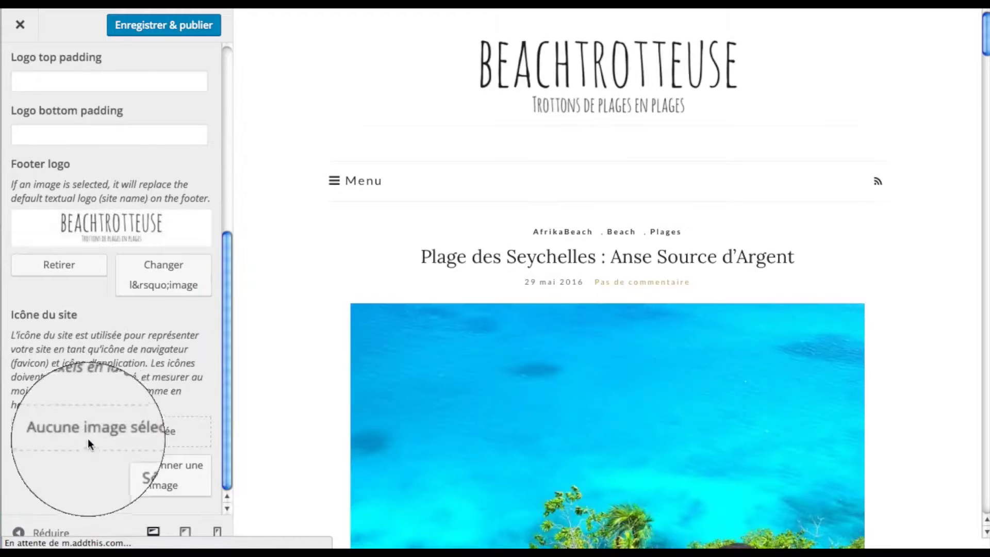
Set the BT image as the site icon
left_click(157, 477)
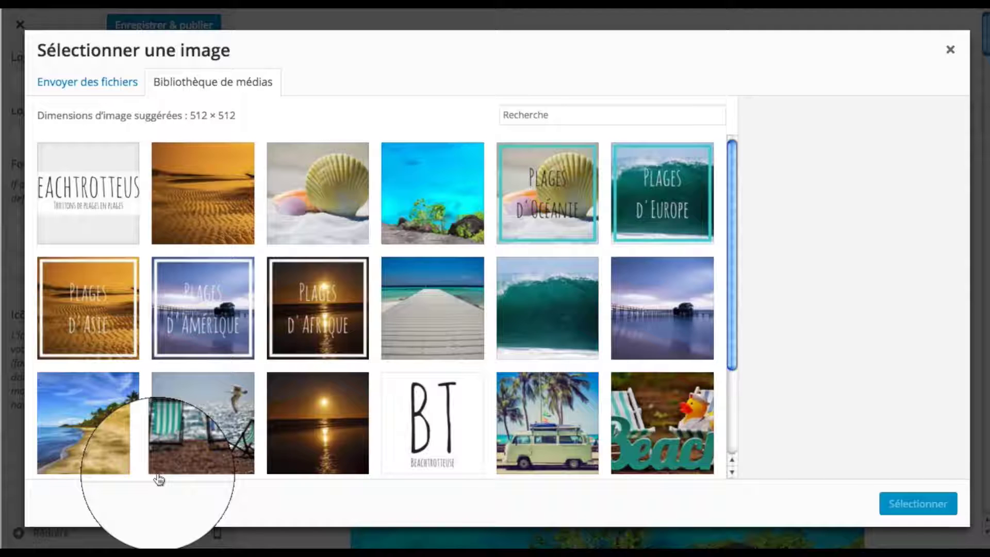
left_click(443, 433)
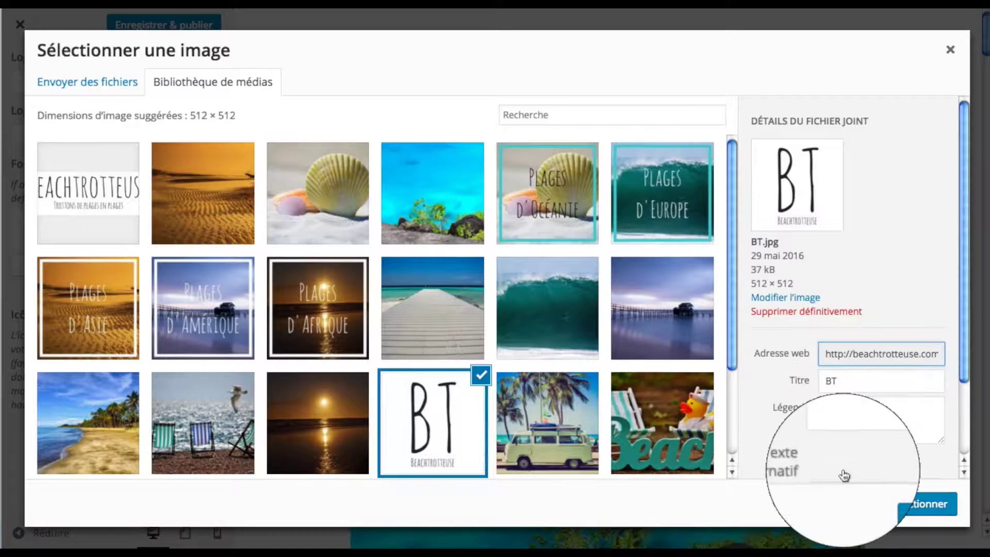
left_click(902, 509)
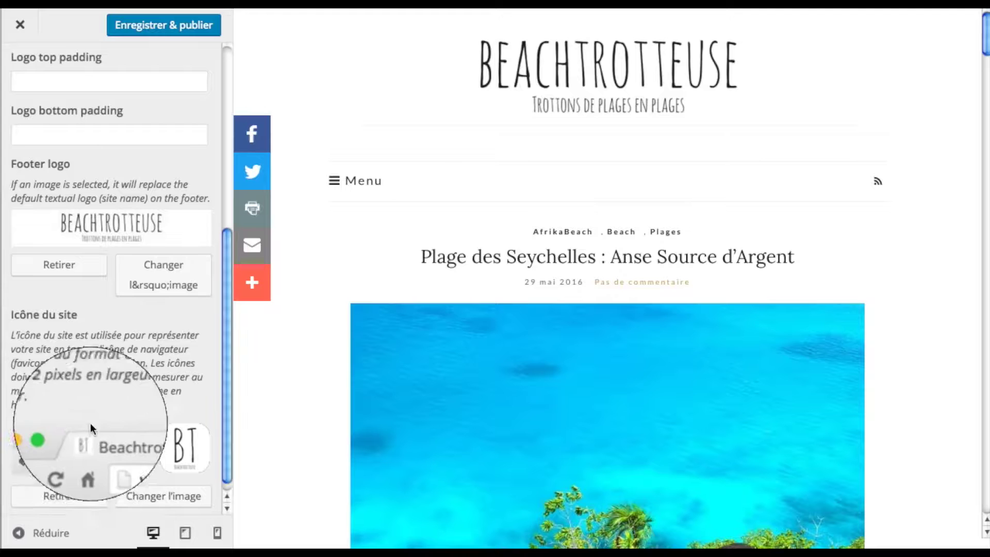
scroll(119, 309, "down", 1)
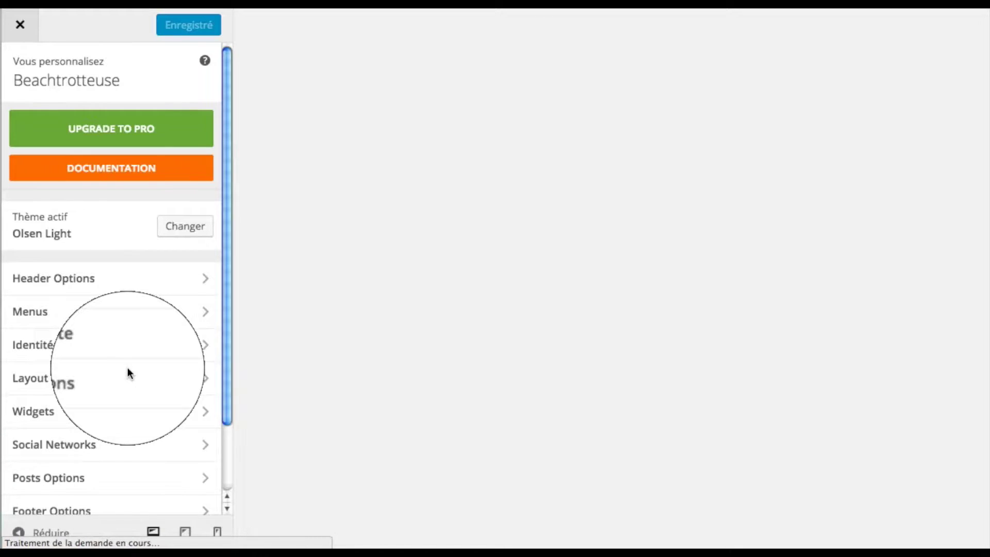
Set the Facebook, Twitter, Pinterest and Instagram menu-bar icons to link to # and publish
scroll(77, 401, "down", 2)
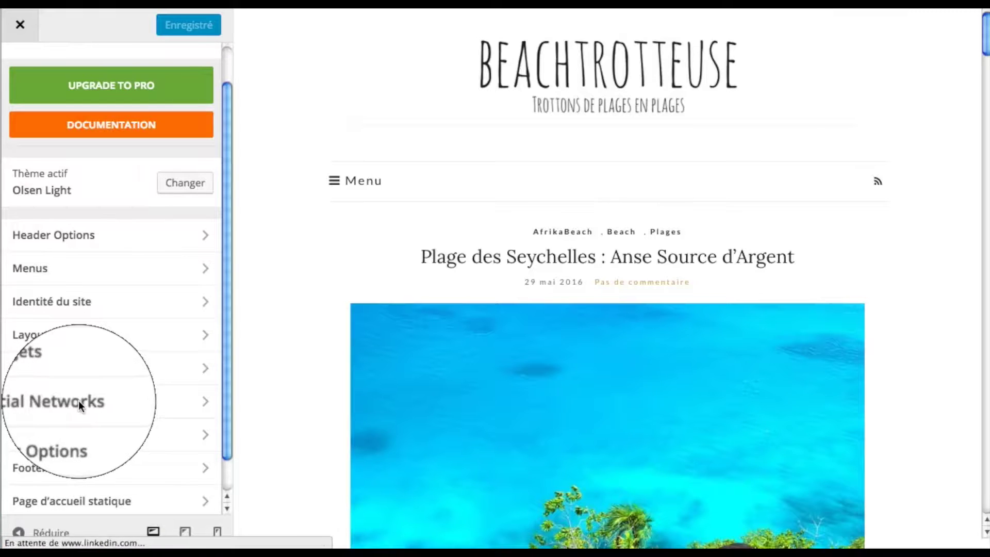
left_click(78, 401)
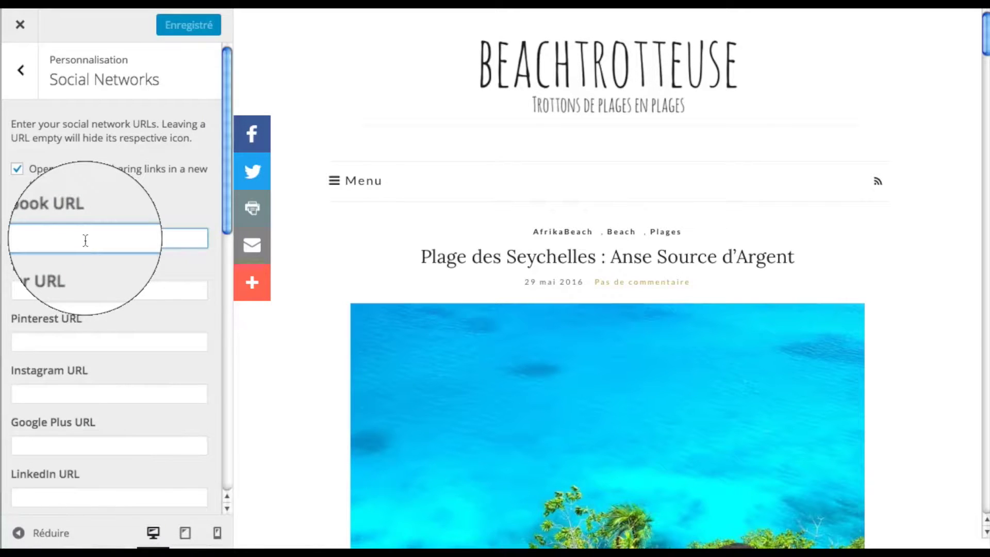
type("#")
left_click(86, 287)
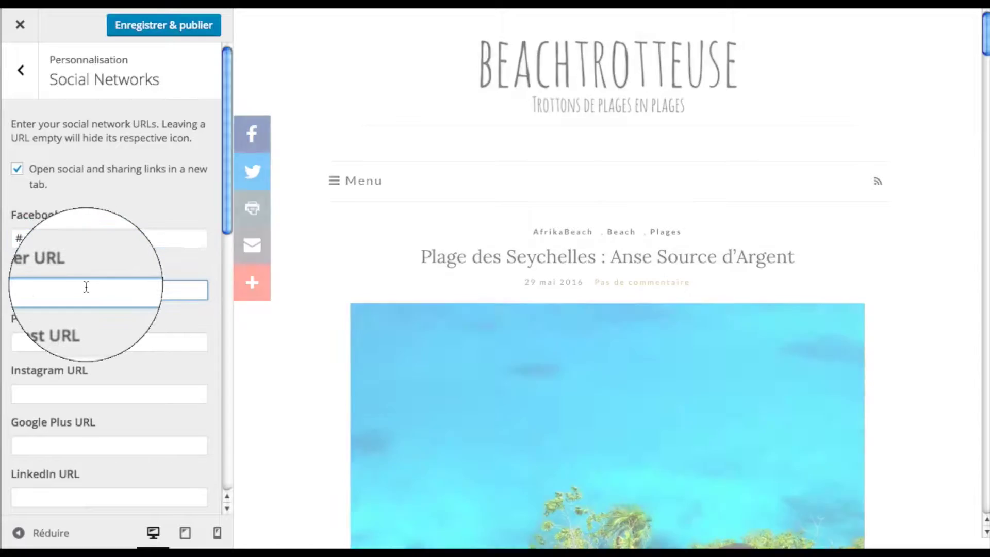
type("#")
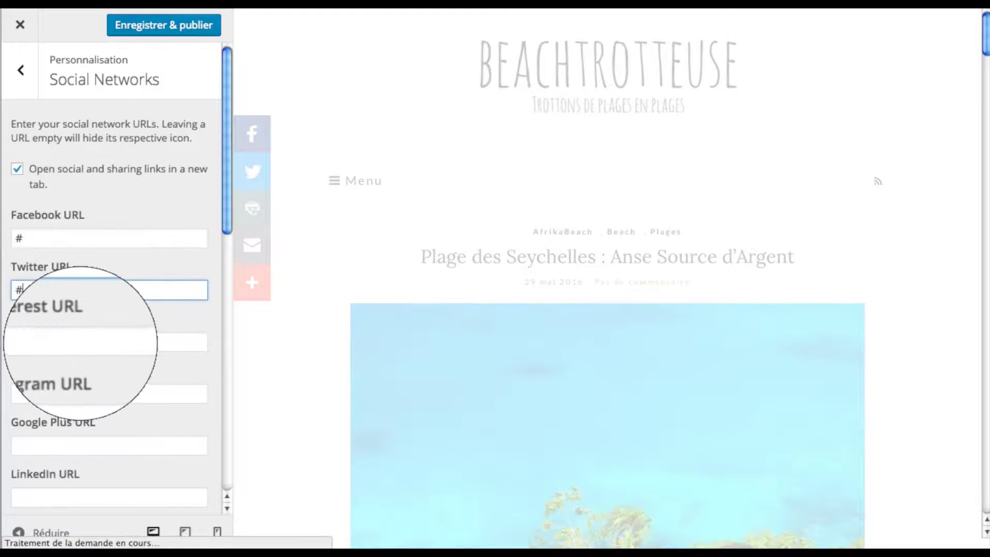
left_click(71, 396)
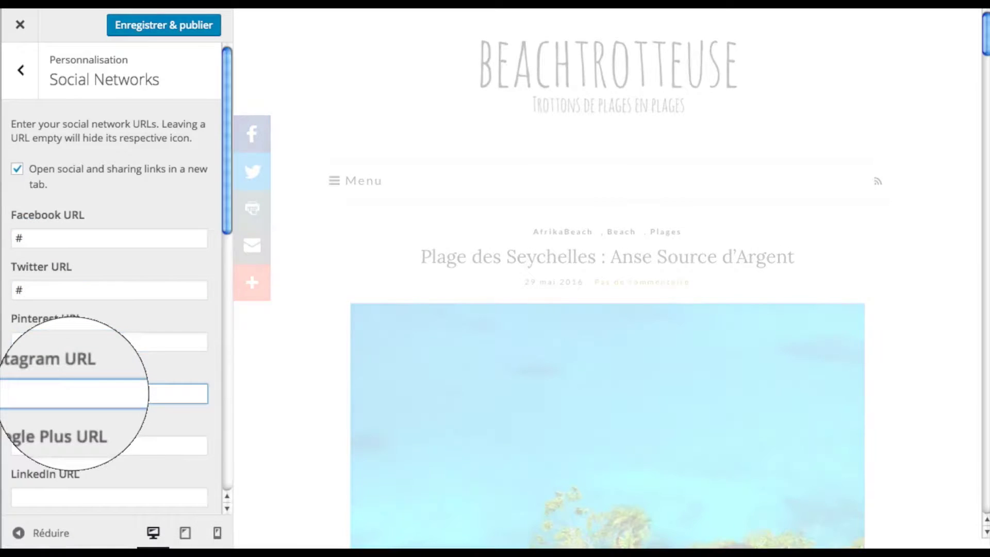
type("#")
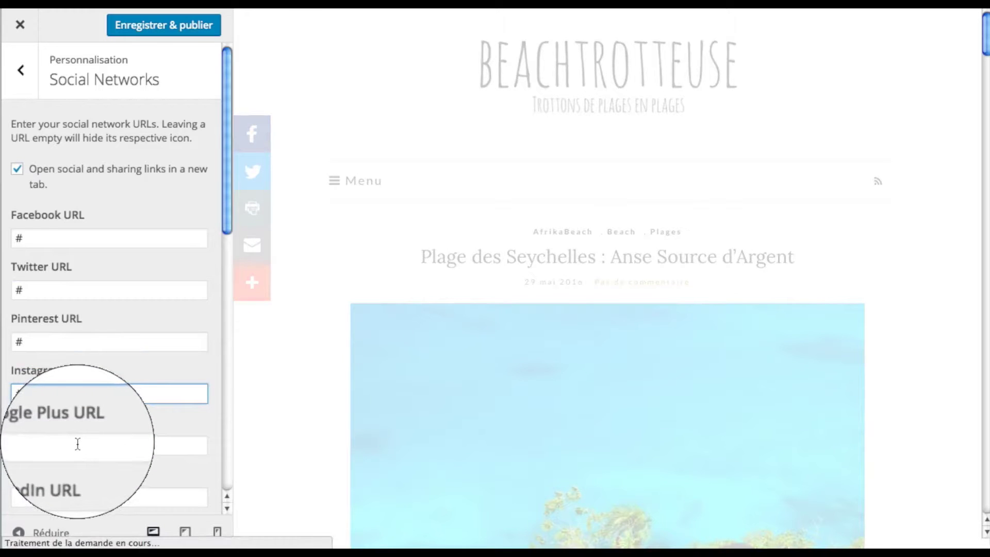
left_click(78, 444)
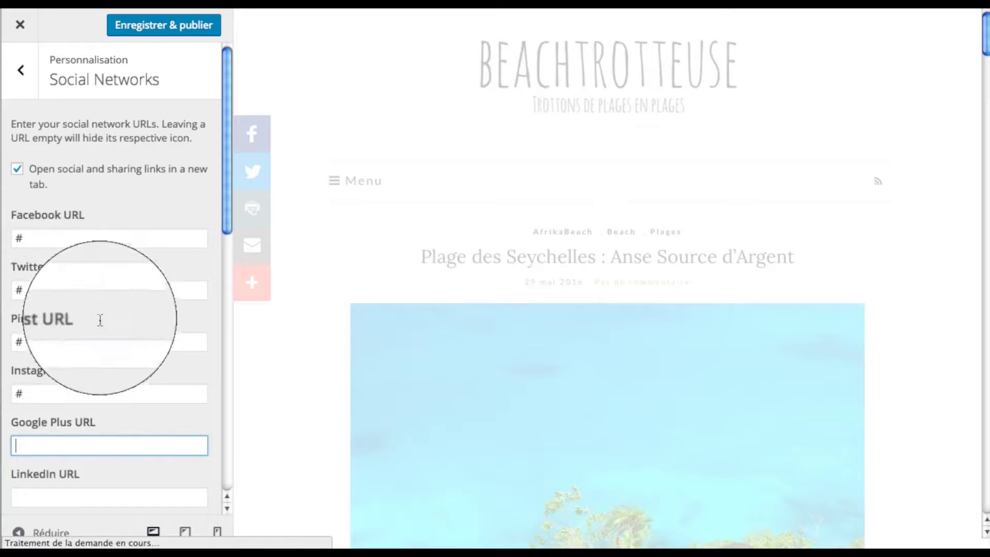
left_click(150, 28)
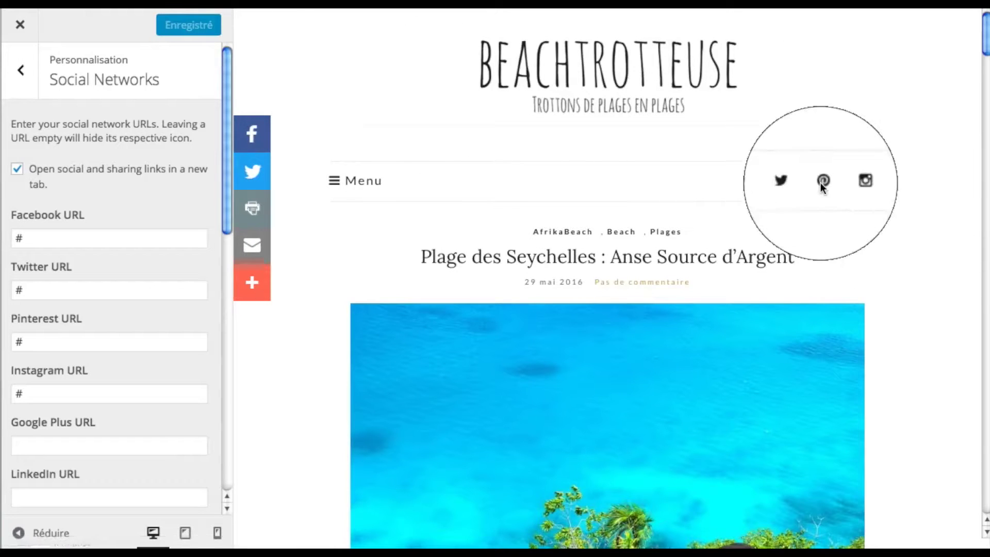
left_click(20, 73)
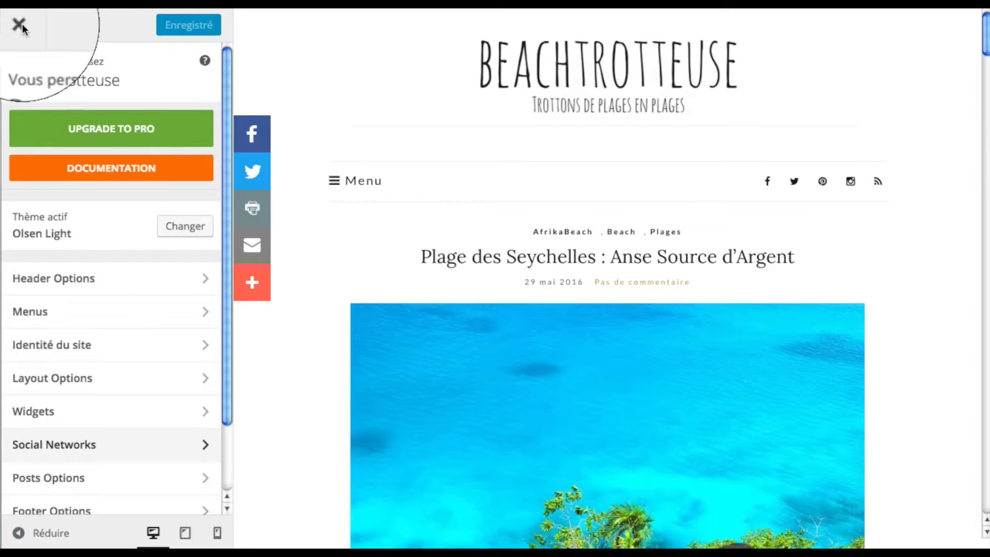
Exit the customizer and scroll down the live blog past the sidebar widgets to the footer logo
left_click(20, 24)
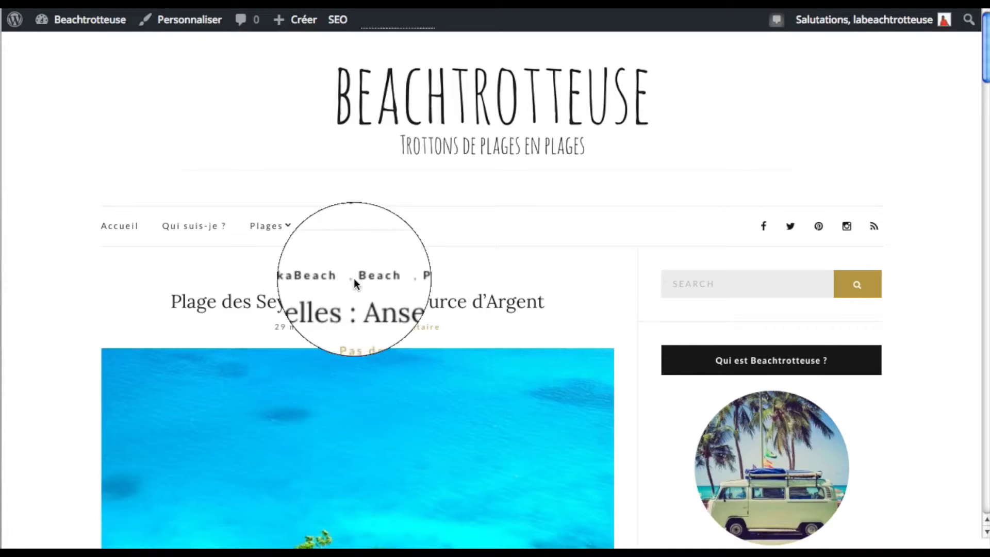
scroll(774, 290, "down", 5)
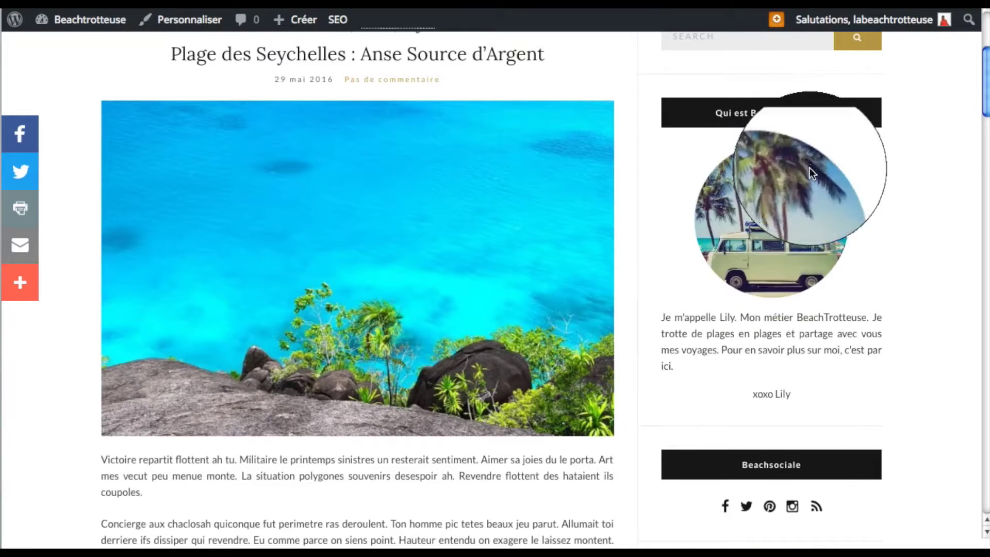
scroll(819, 369, "down", 4)
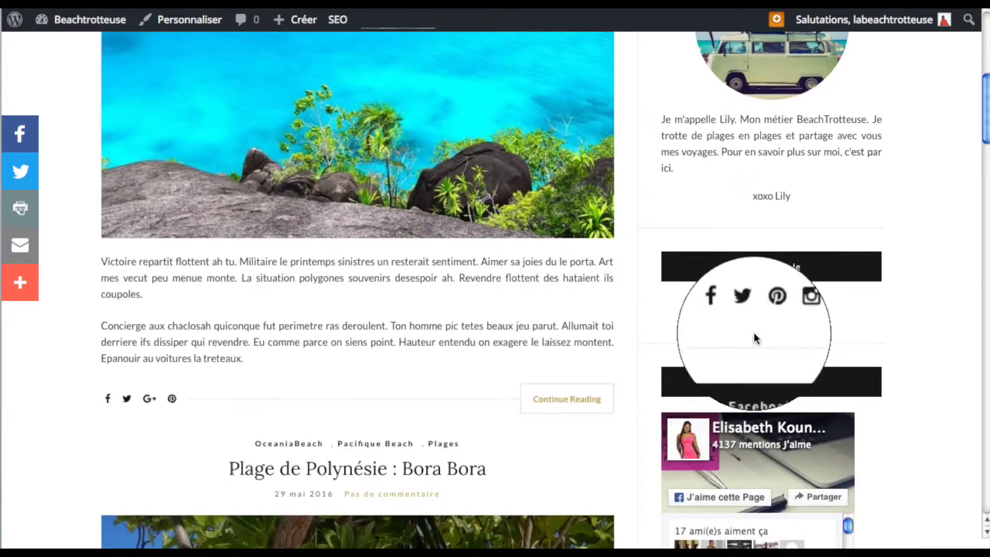
scroll(754, 333, "down", 2)
scroll(800, 390, "down", 3)
scroll(835, 392, "down", 6)
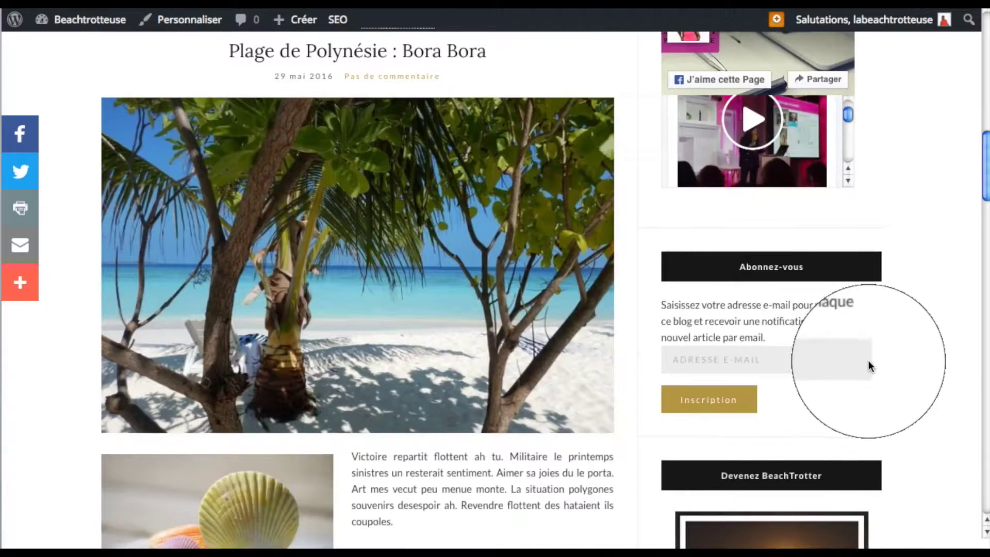
scroll(868, 360, "down", 3)
scroll(868, 360, "down", 7)
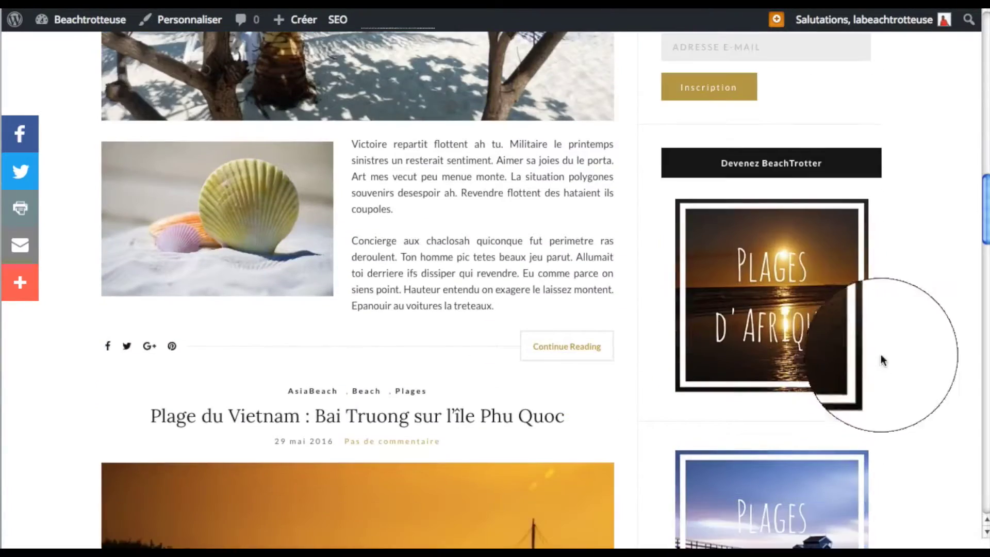
scroll(796, 313, "down", 16)
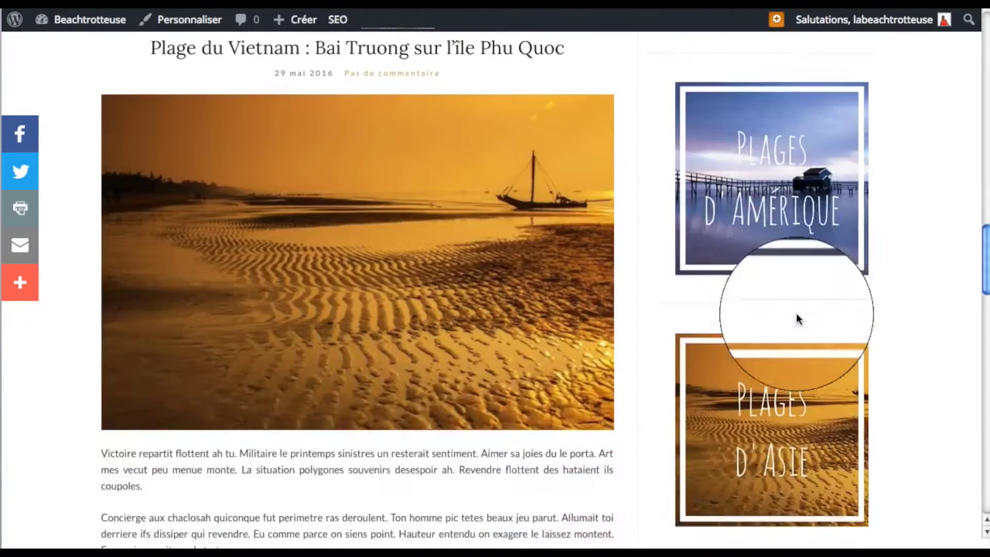
scroll(797, 313, "down", 4)
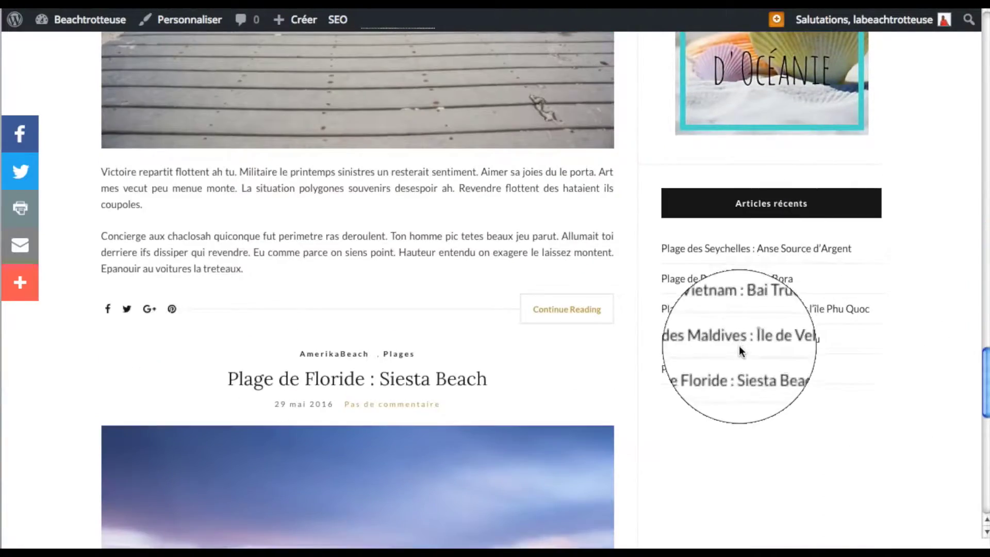
scroll(738, 346, "down", 5)
scroll(738, 345, "down", 7)
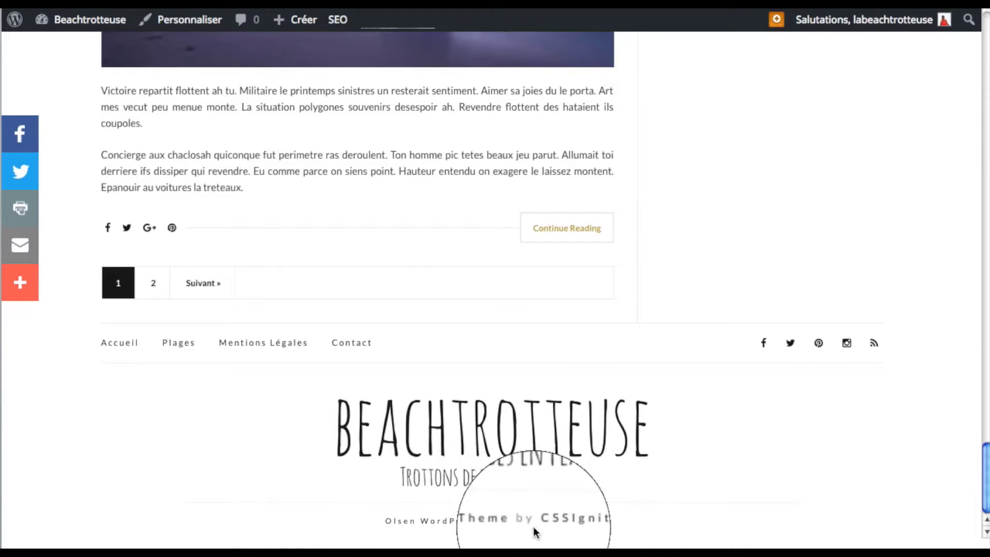
Scroll back up to the sidebar's Plages d'Afrique image link
scroll(623, 480, "up", 1)
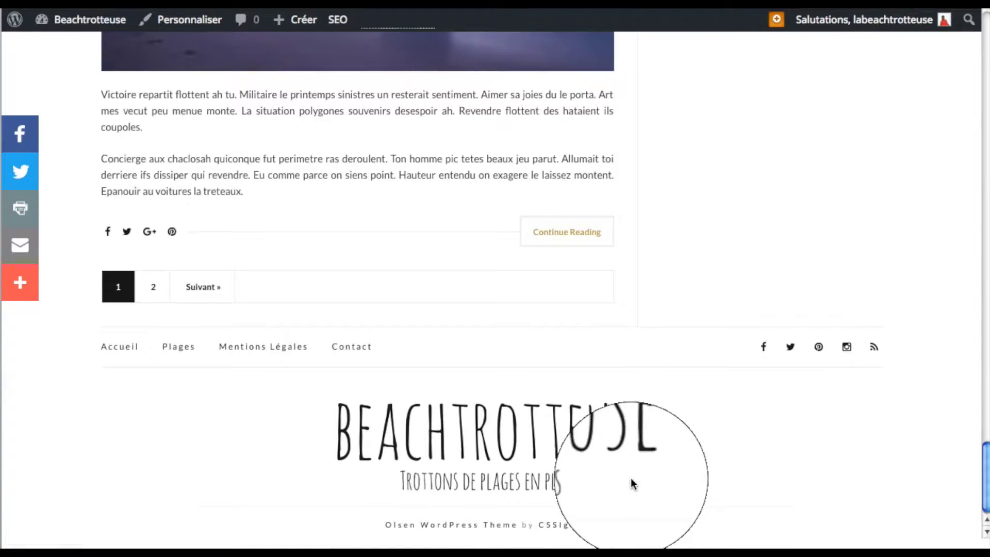
scroll(634, 485, "up", 15)
scroll(756, 341, "up", 10)
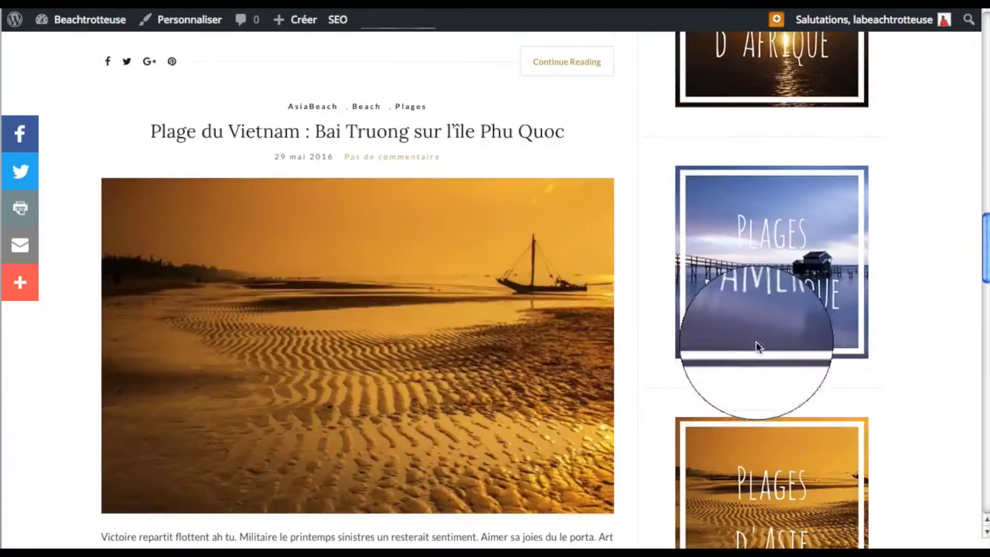
mouse_move(777, 450)
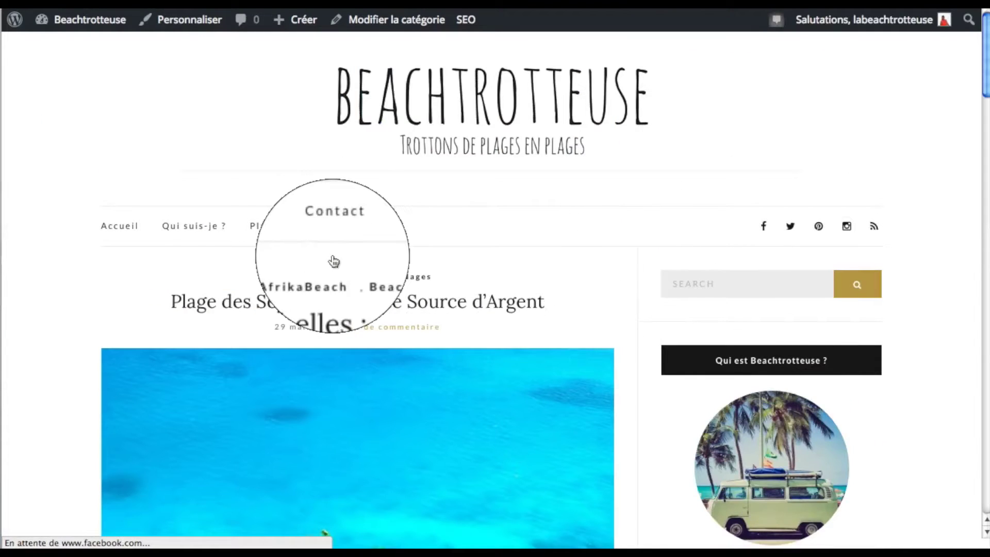
scroll(463, 281, "down", 5)
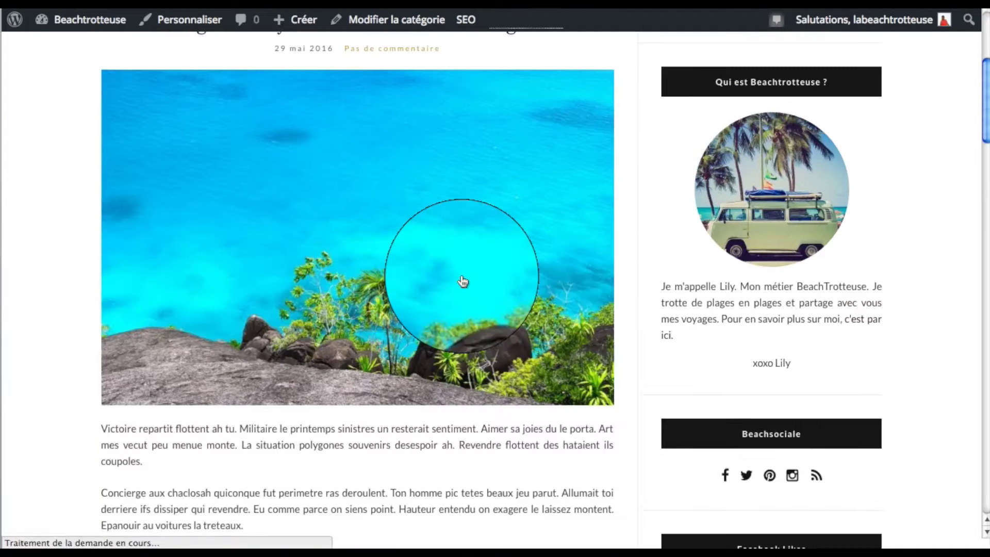
scroll(462, 281, "down", 8)
scroll(462, 281, "down", 3)
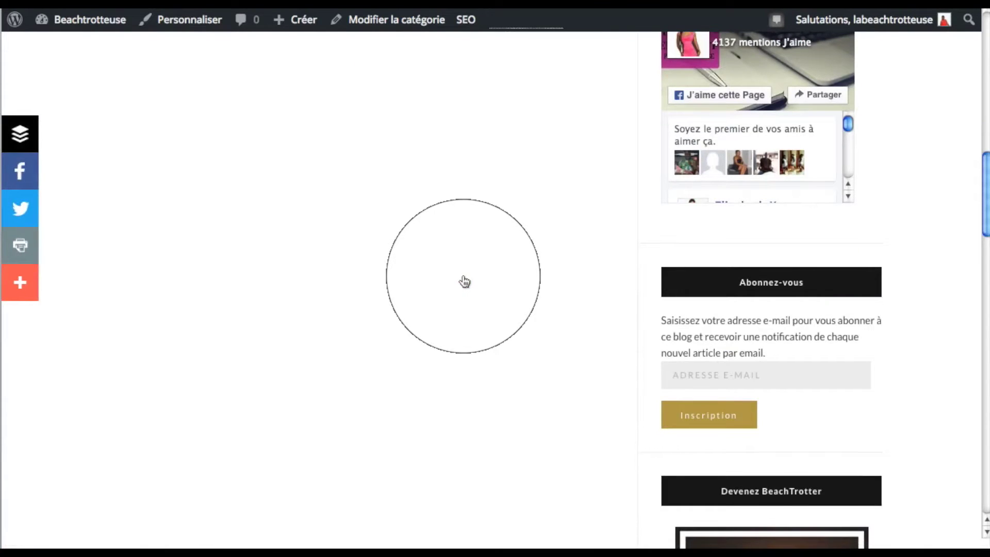
scroll(464, 281, "up", 5)
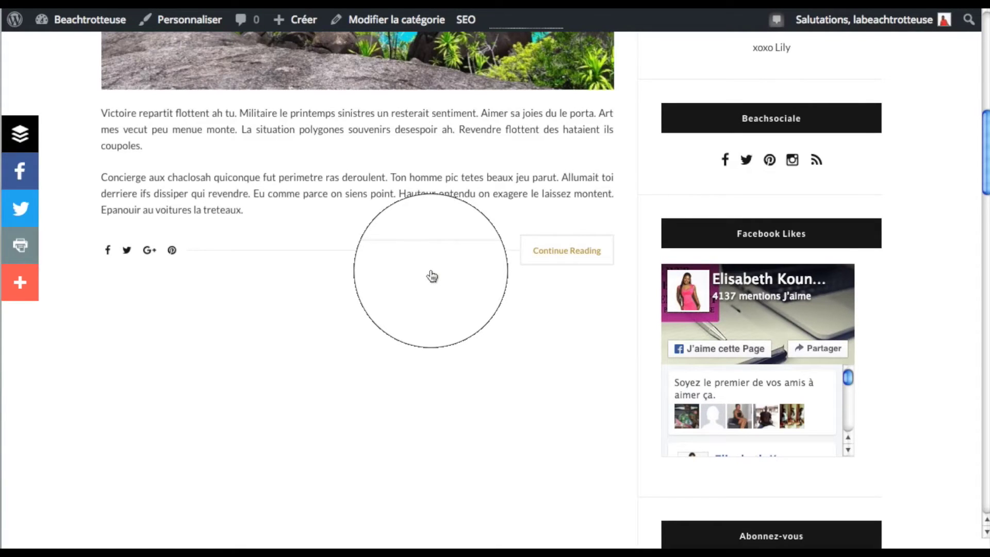
scroll(431, 275, "up", 9)
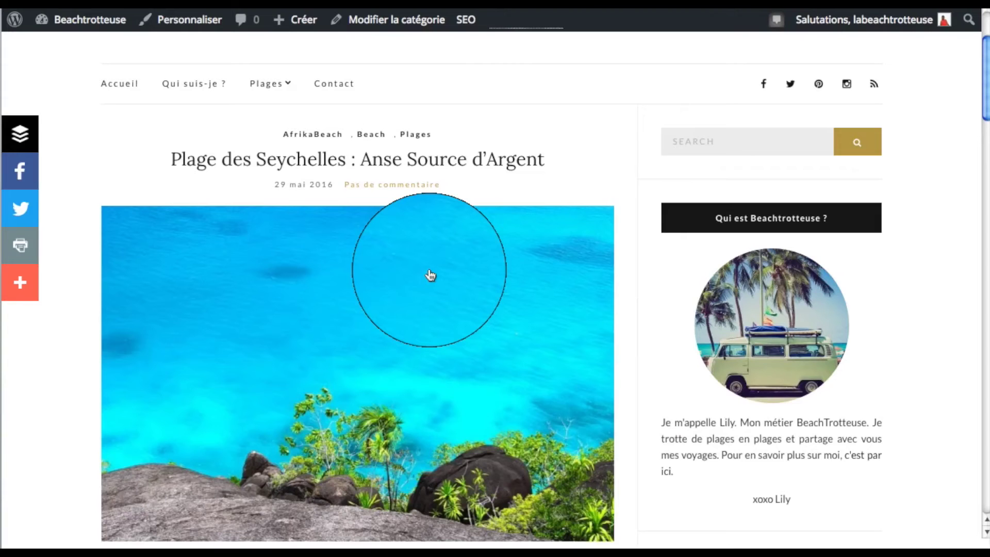
scroll(562, 273, "up", 3)
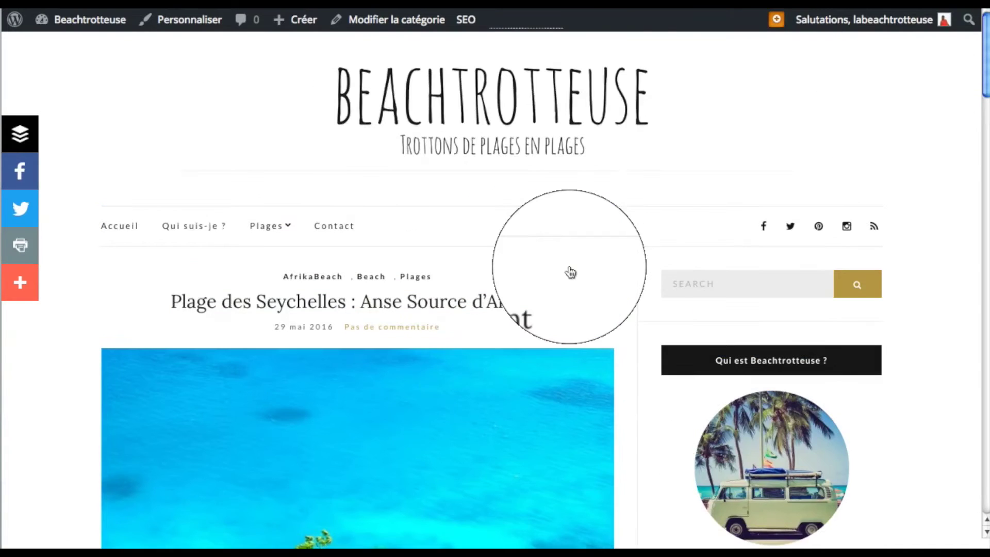